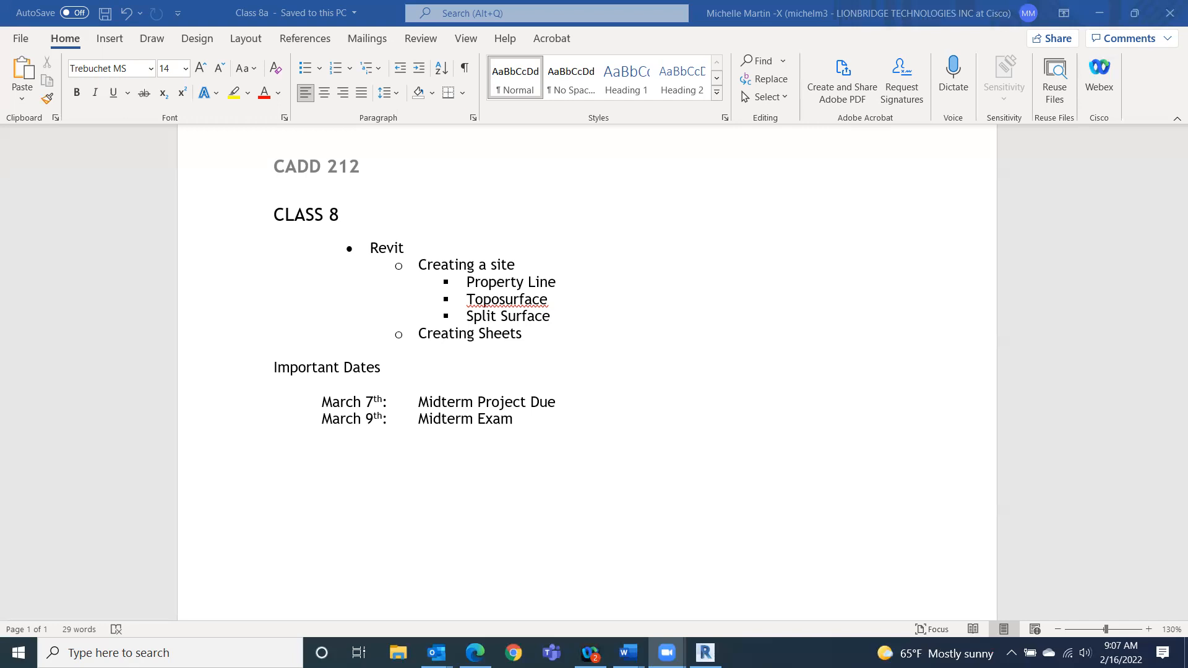
- Switch to Revit and create a new project from the Architectural Template
{"action": "left_click", "coordinate": [1121, 653]}
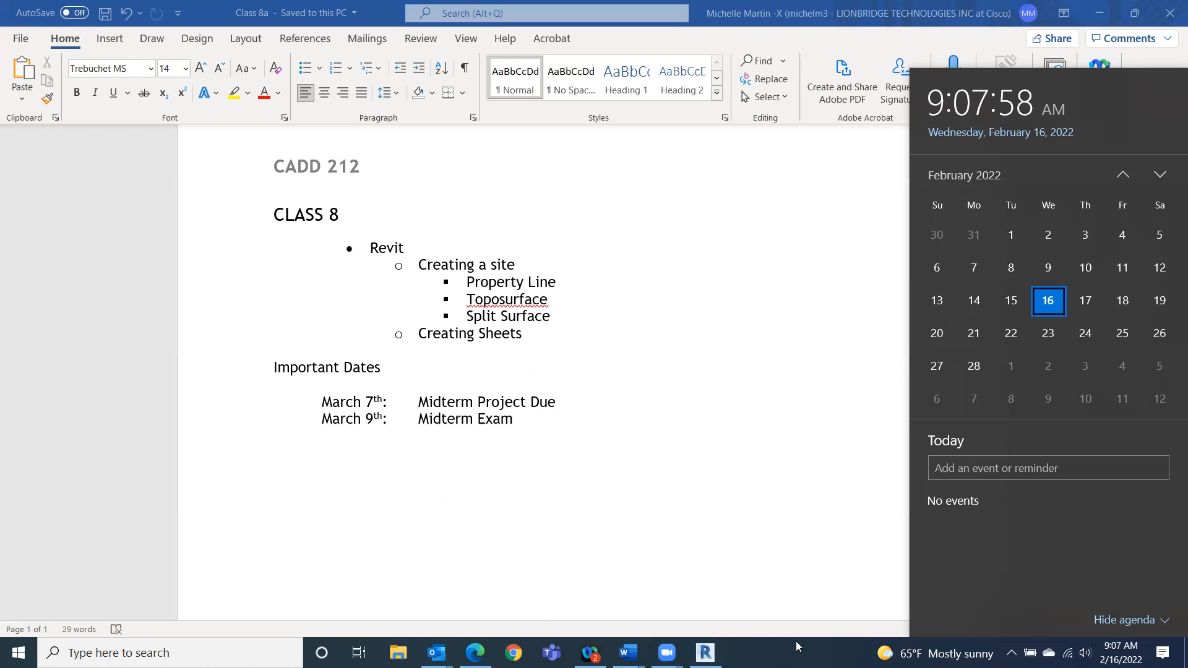
{"action": "left_click", "coordinate": [705, 653]}
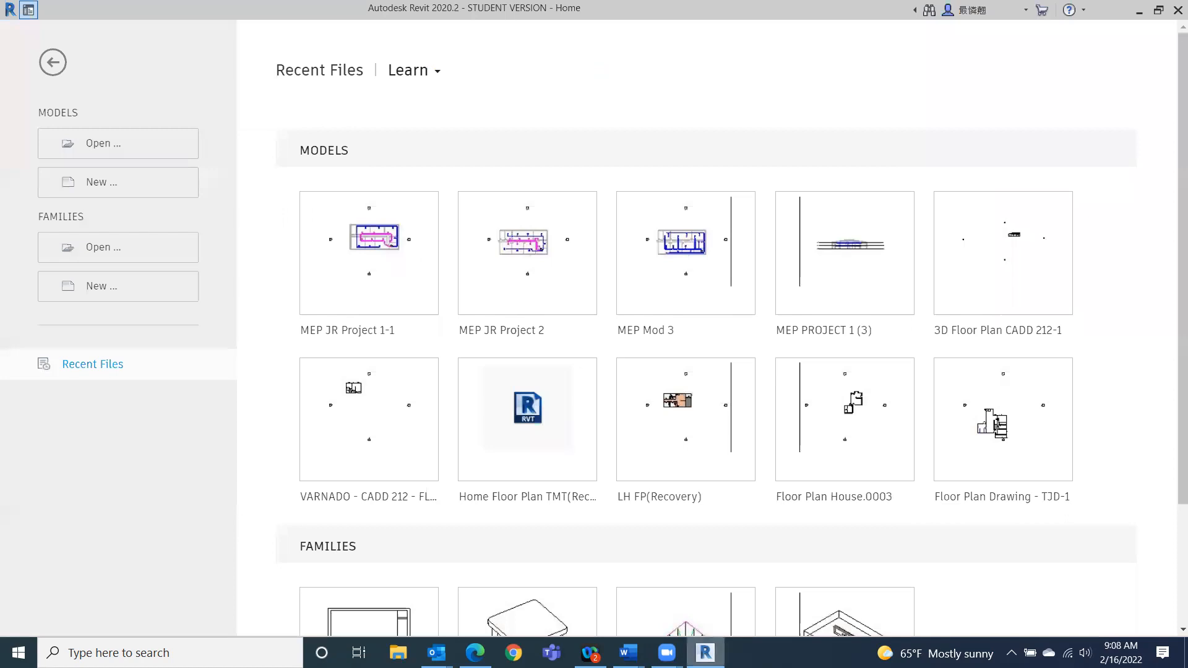
{"action": "left_click", "coordinate": [103, 182]}
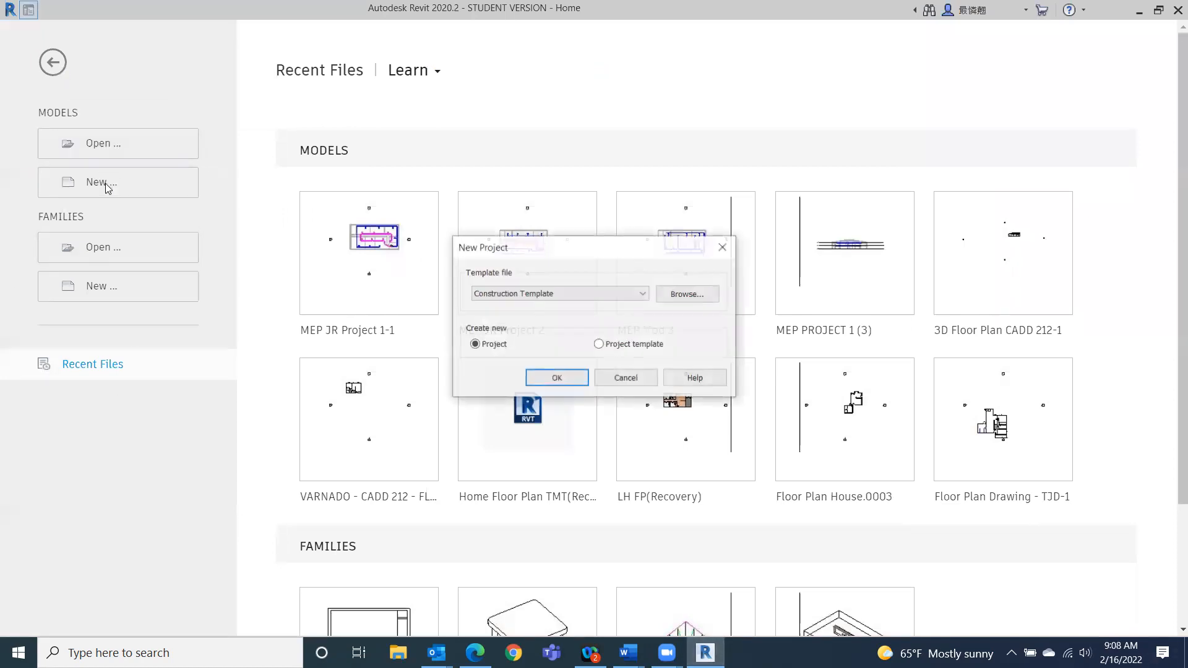
{"action": "left_click", "coordinate": [644, 298]}
{"action": "left_click", "coordinate": [615, 329]}
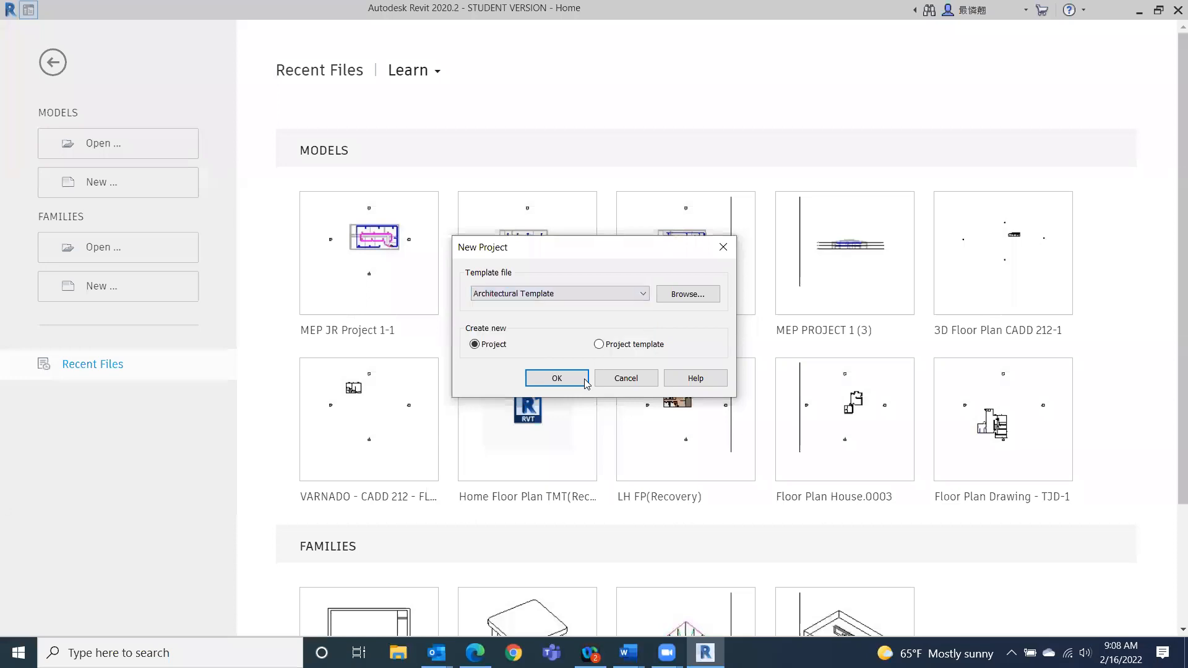
{"action": "left_click", "coordinate": [579, 378]}
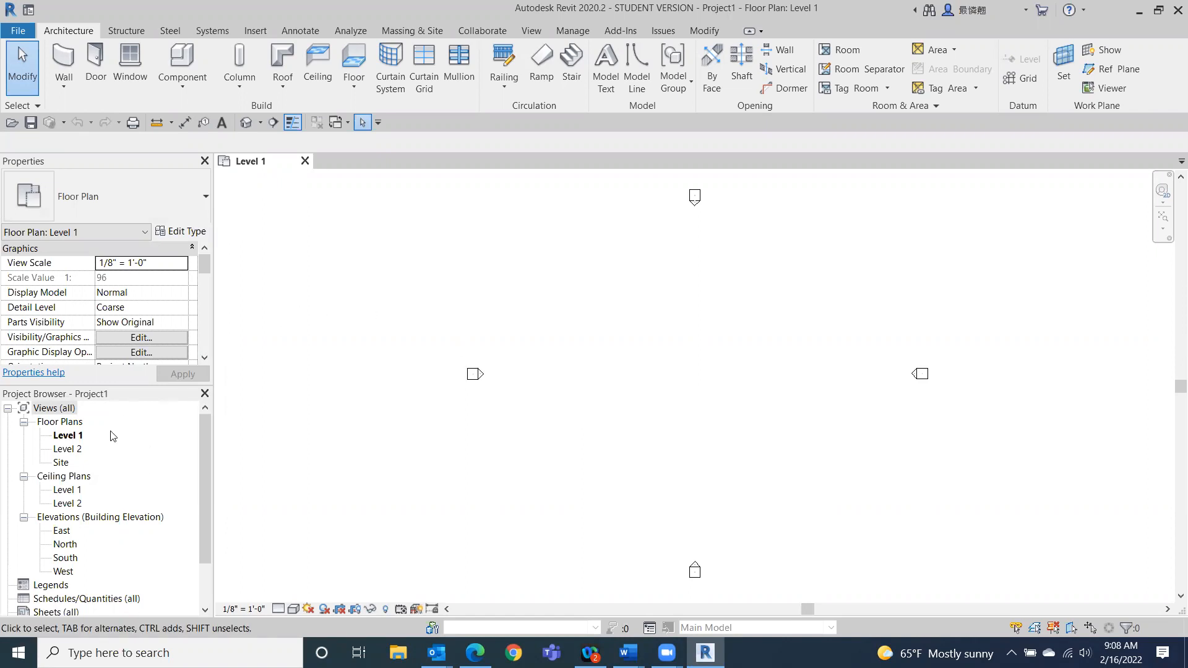
- In the Site floor plan, sketch a closed rectangular property line about 68' wide and 56' high around the base point
{"action": "double_click", "coordinate": [61, 464]}
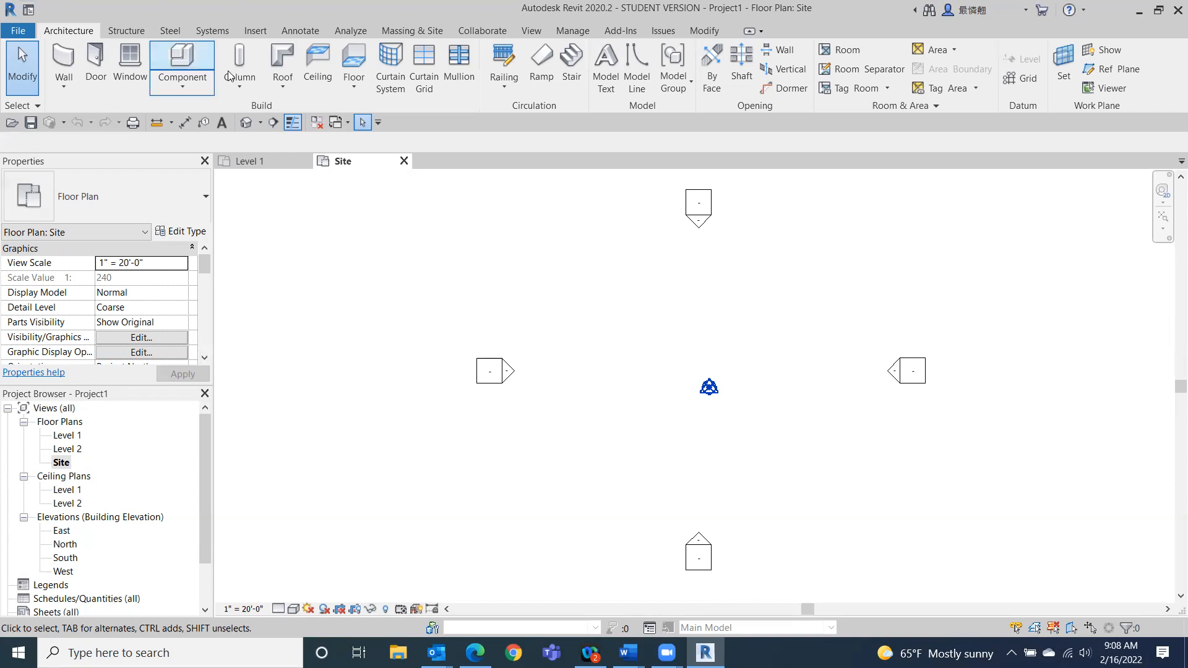
{"action": "left_click", "coordinate": [409, 31]}
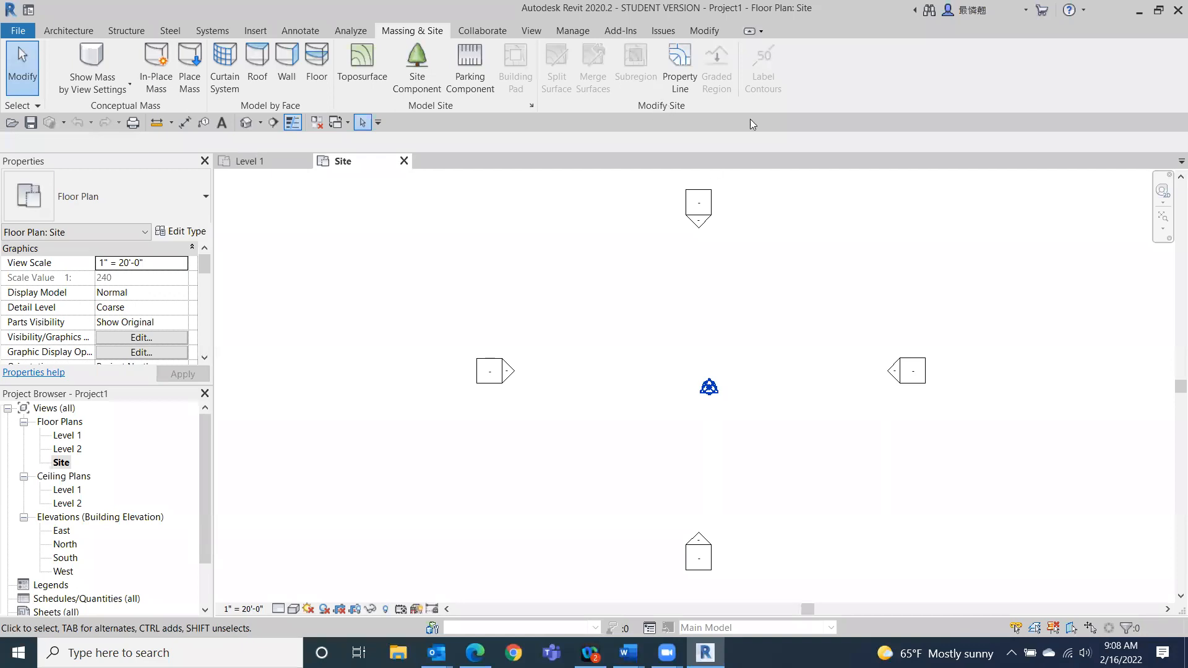
{"action": "left_click", "coordinate": [674, 65]}
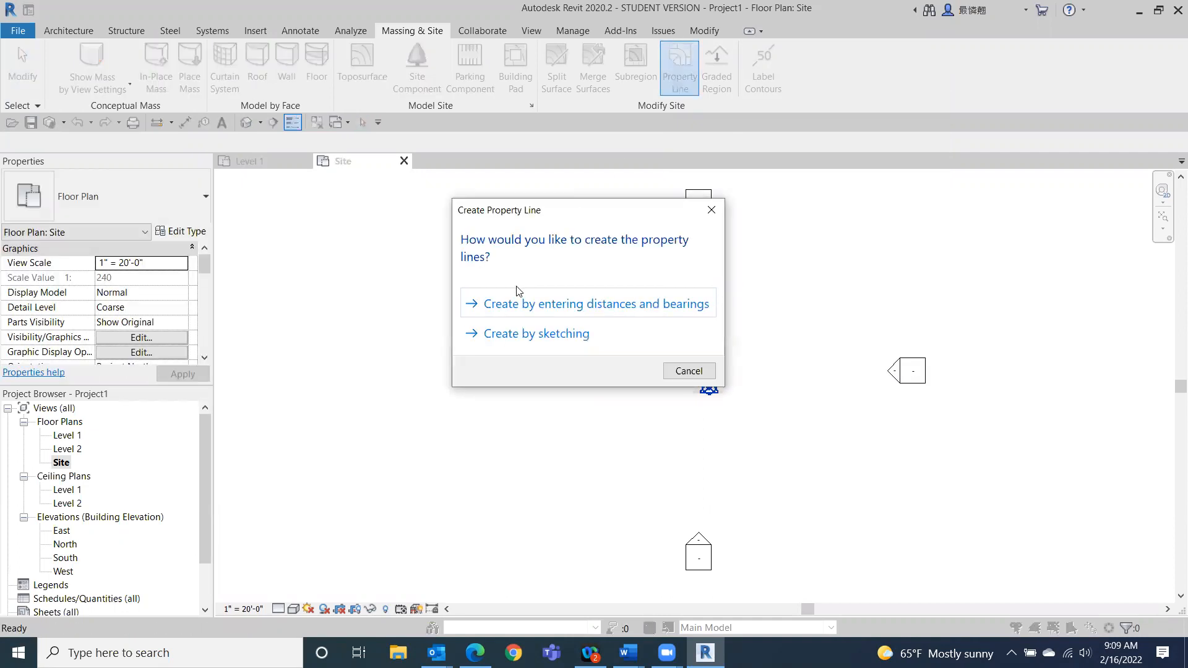
{"action": "left_click", "coordinate": [530, 334]}
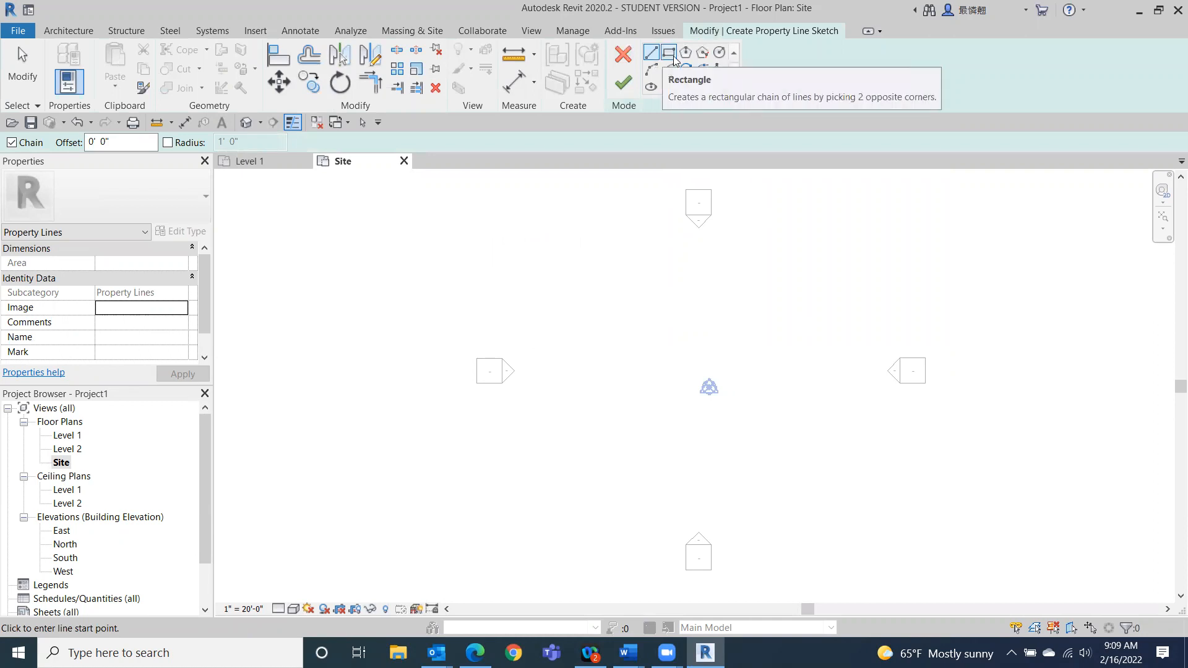
{"action": "left_click", "coordinate": [614, 335]}
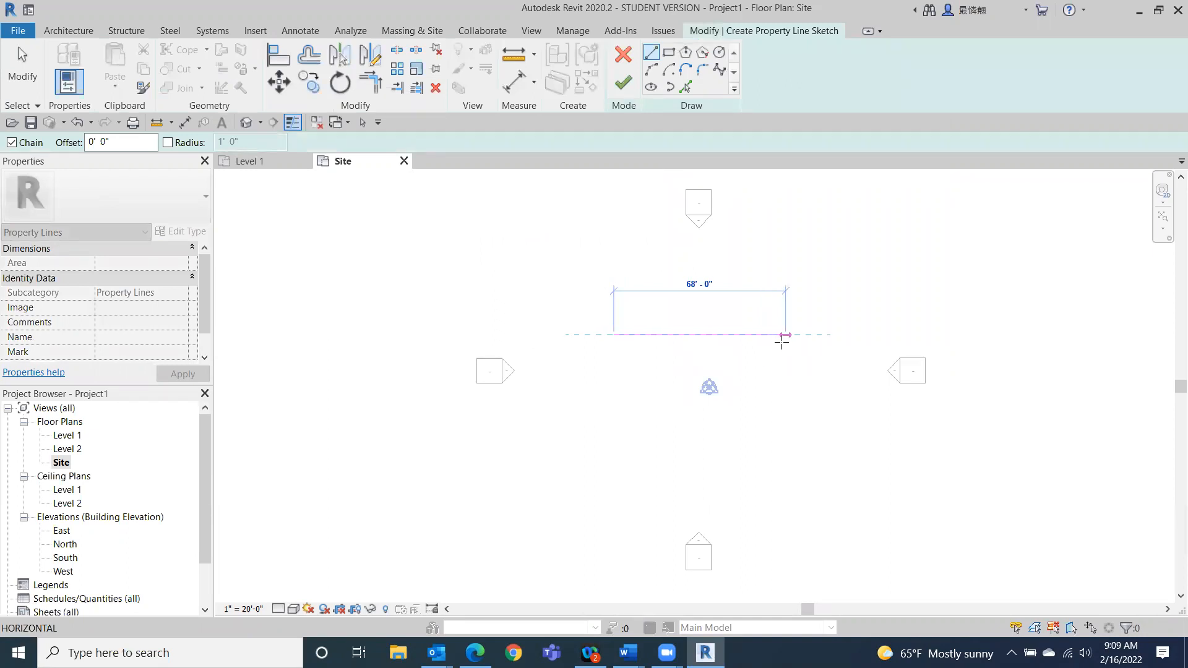
{"action": "left_click", "coordinate": [786, 335]}
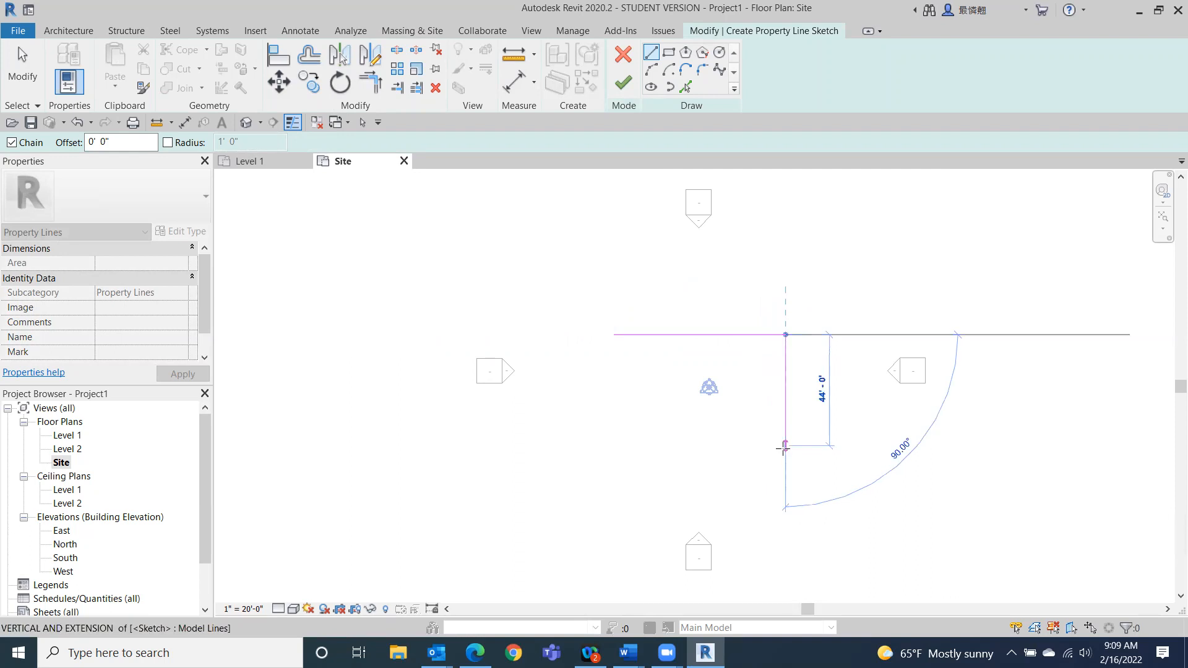
{"action": "left_click", "coordinate": [786, 477]}
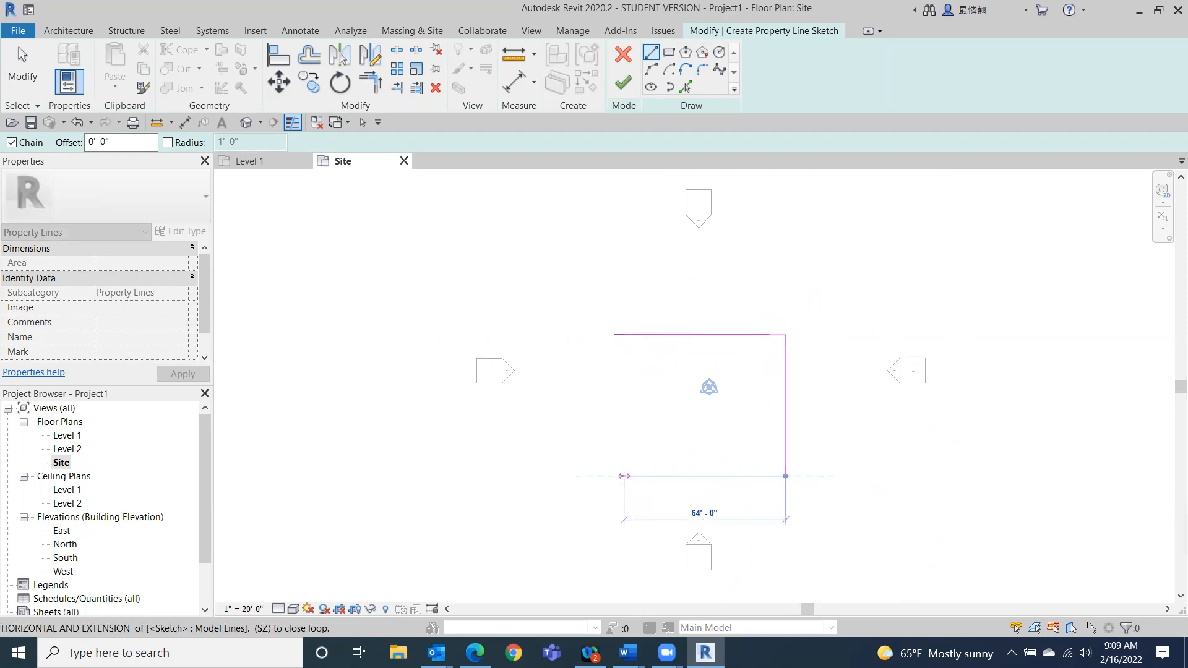
{"action": "left_click", "coordinate": [614, 476]}
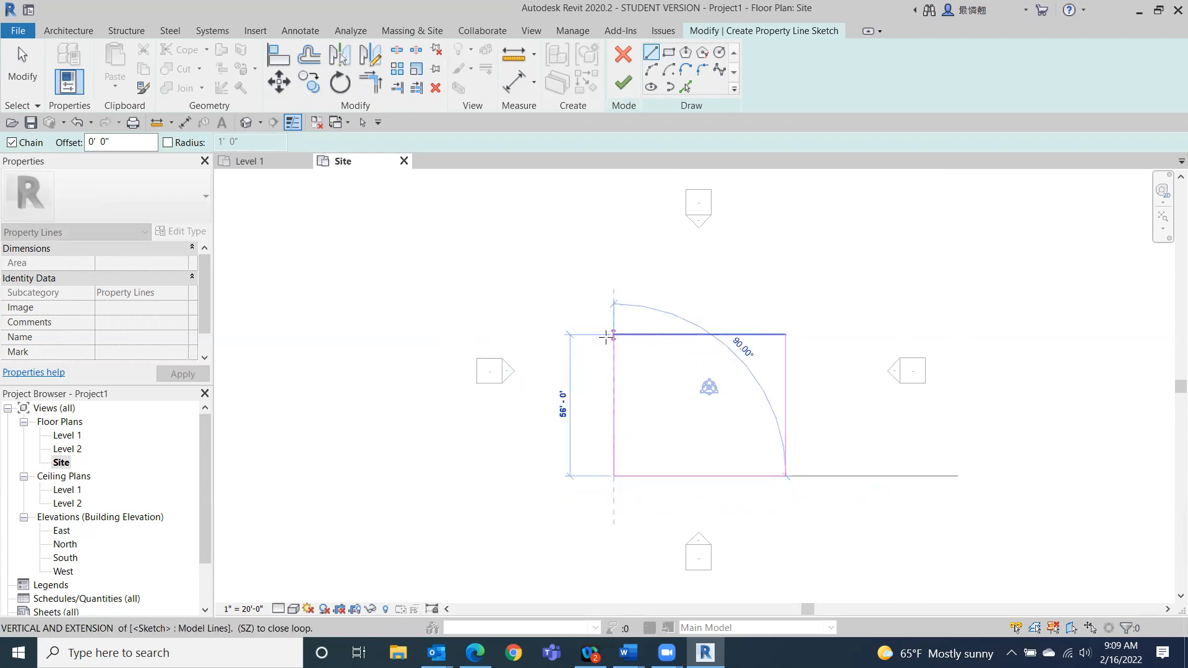
{"action": "left_click", "coordinate": [613, 335]}
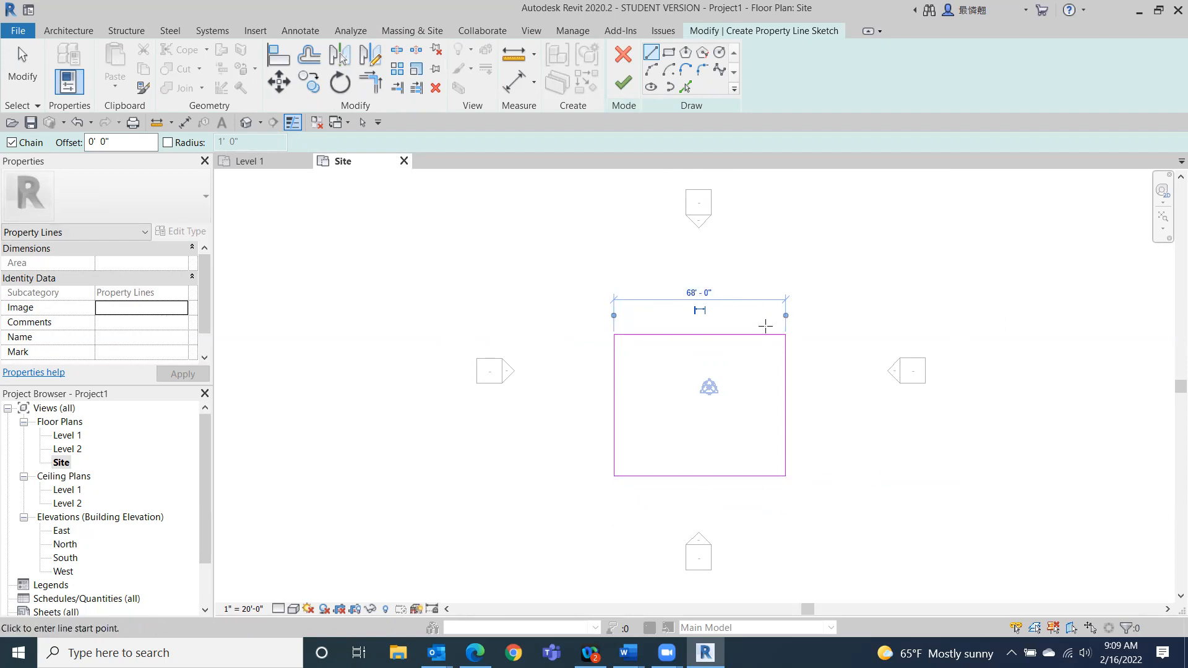
- Set the width of the property line rectangle to 70' and leave the line tool
{"action": "left_click", "coordinate": [700, 291]}
{"action": "type", "text": "70"}
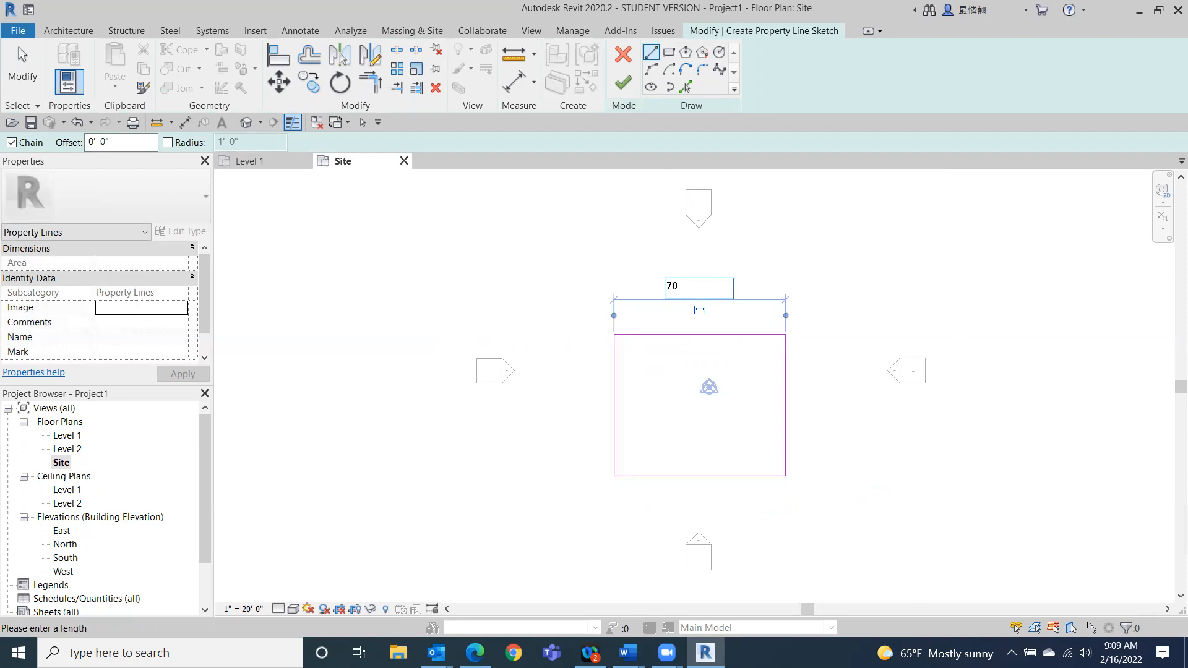
{"action": "key", "text": "Return"}
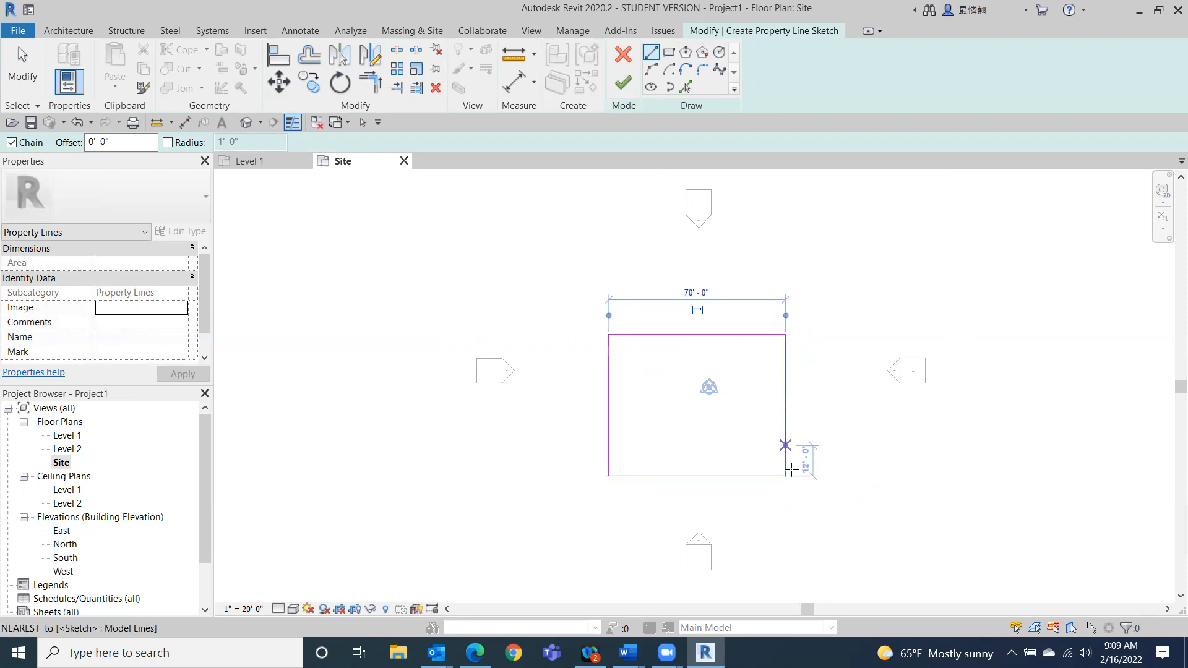
{"action": "left_click", "coordinate": [22, 68]}
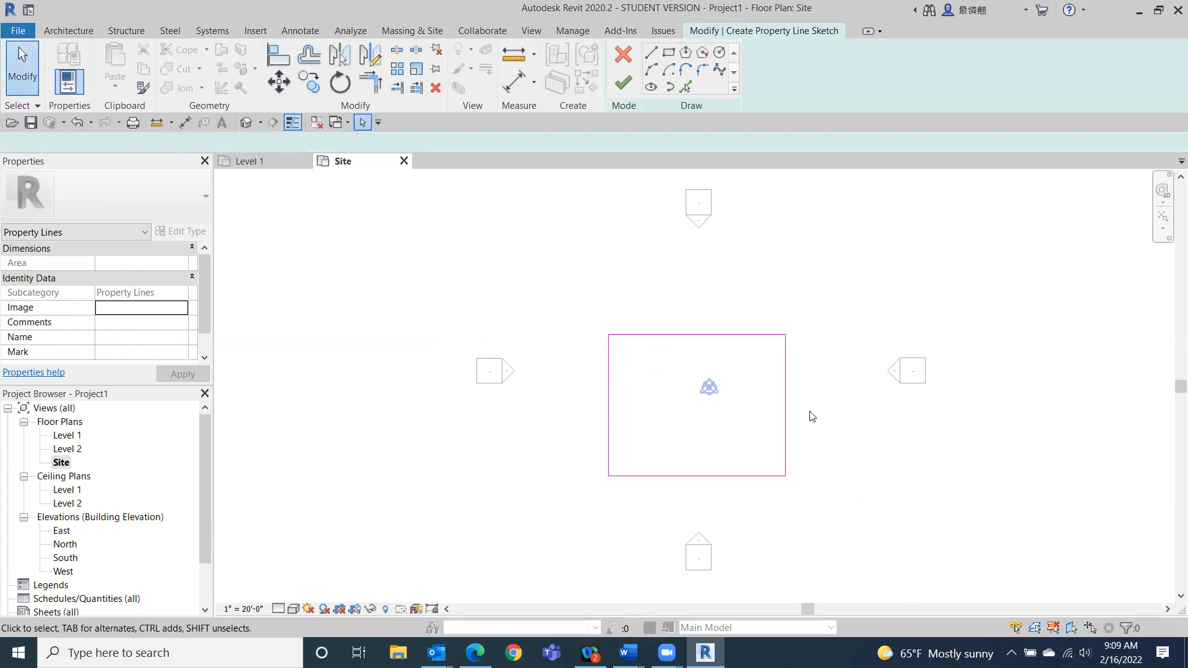
- Set the height of the property line rectangle to 60' by moving its upper edge
{"action": "left_click", "coordinate": [786, 412]}
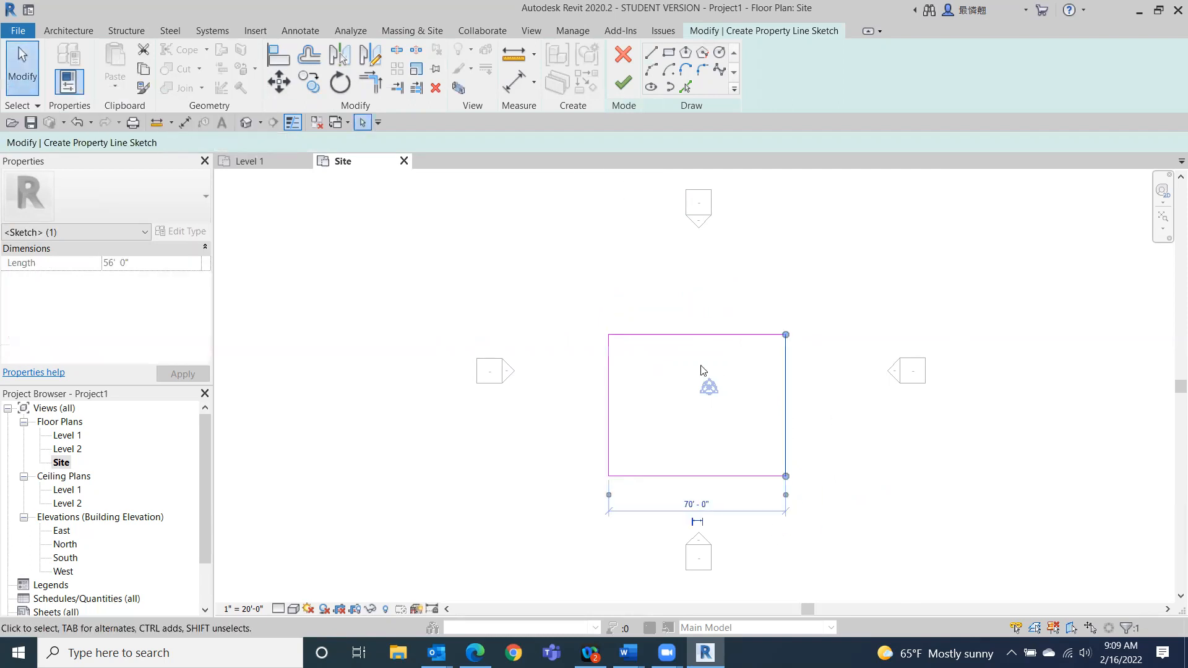
{"action": "left_click", "coordinate": [726, 335]}
{"action": "left_click", "coordinate": [813, 408]}
{"action": "type", "text": "6"}
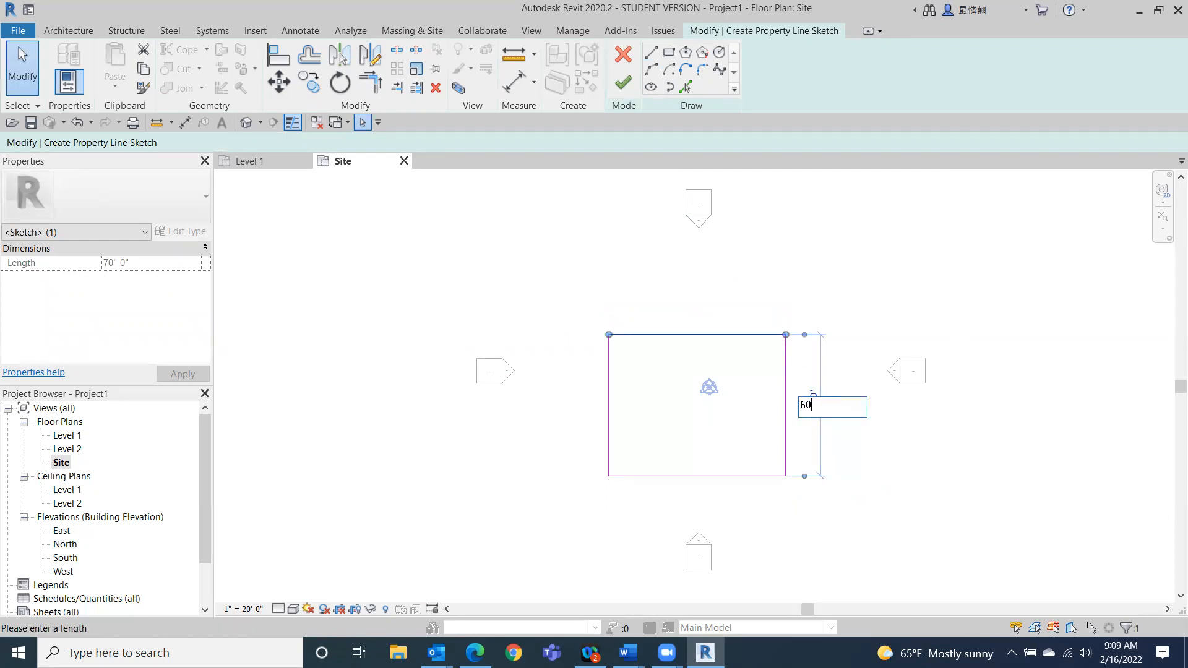
{"action": "type", "text": "0"}
{"action": "key", "text": "Return"}
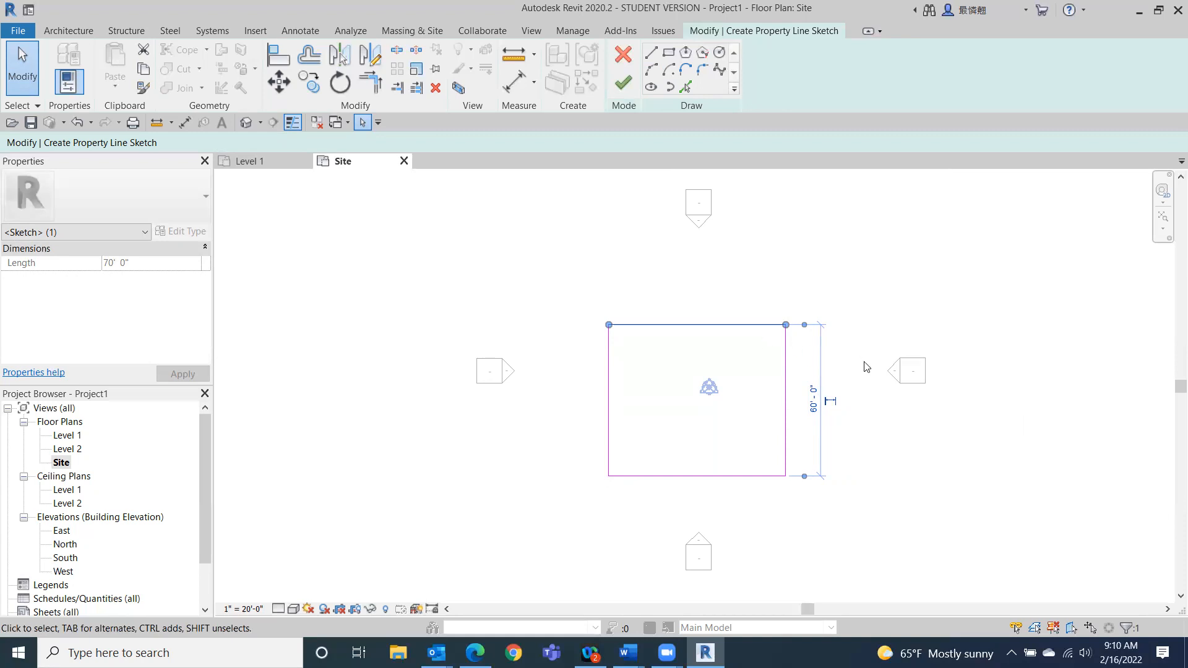
- Make the temporary height dimension of the rectangle permanent and delete it again
{"action": "left_click", "coordinate": [831, 401]}
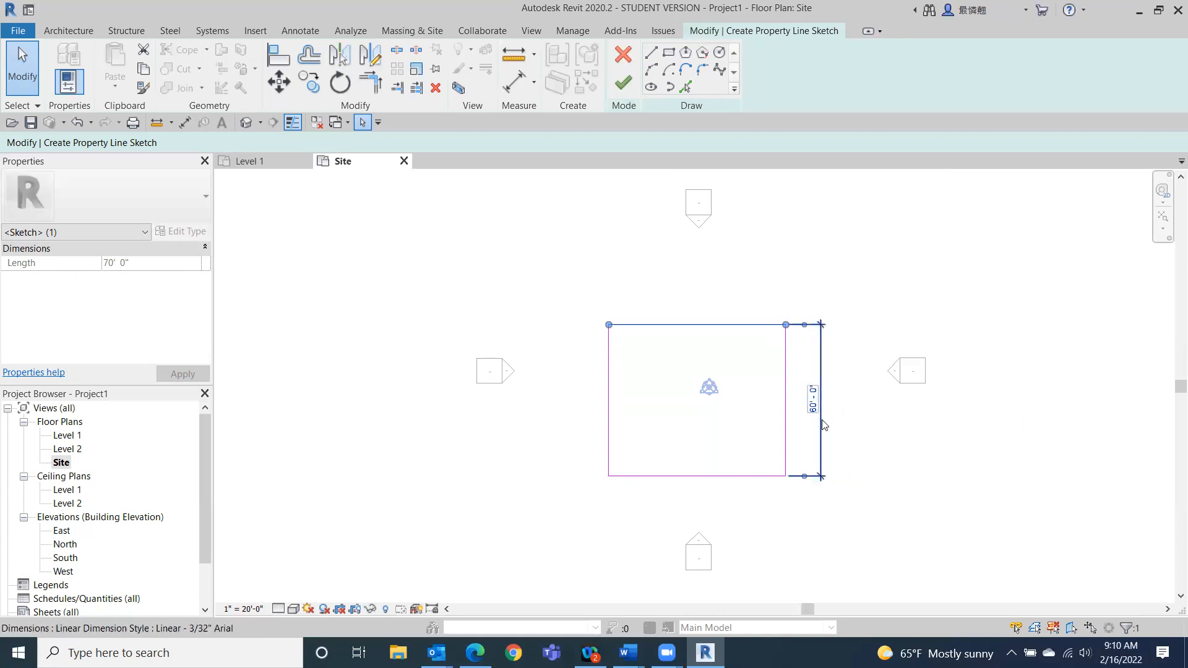
{"action": "left_click", "coordinate": [822, 420]}
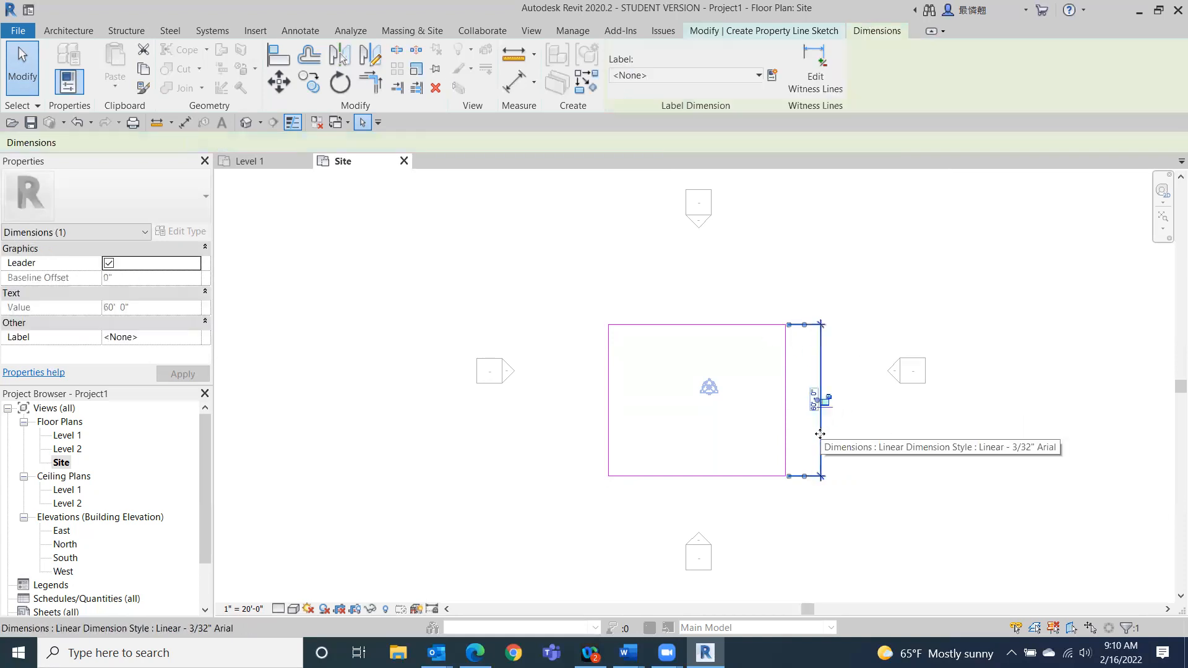
{"action": "left_click", "coordinate": [828, 402]}
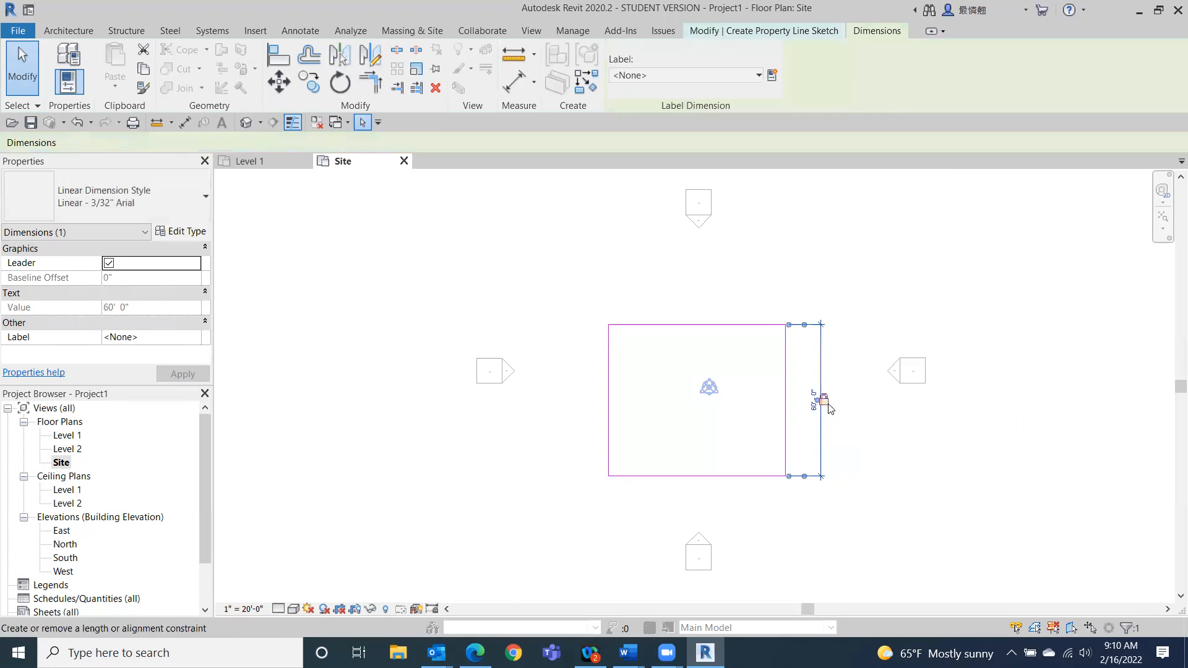
{"action": "left_click", "coordinate": [933, 473]}
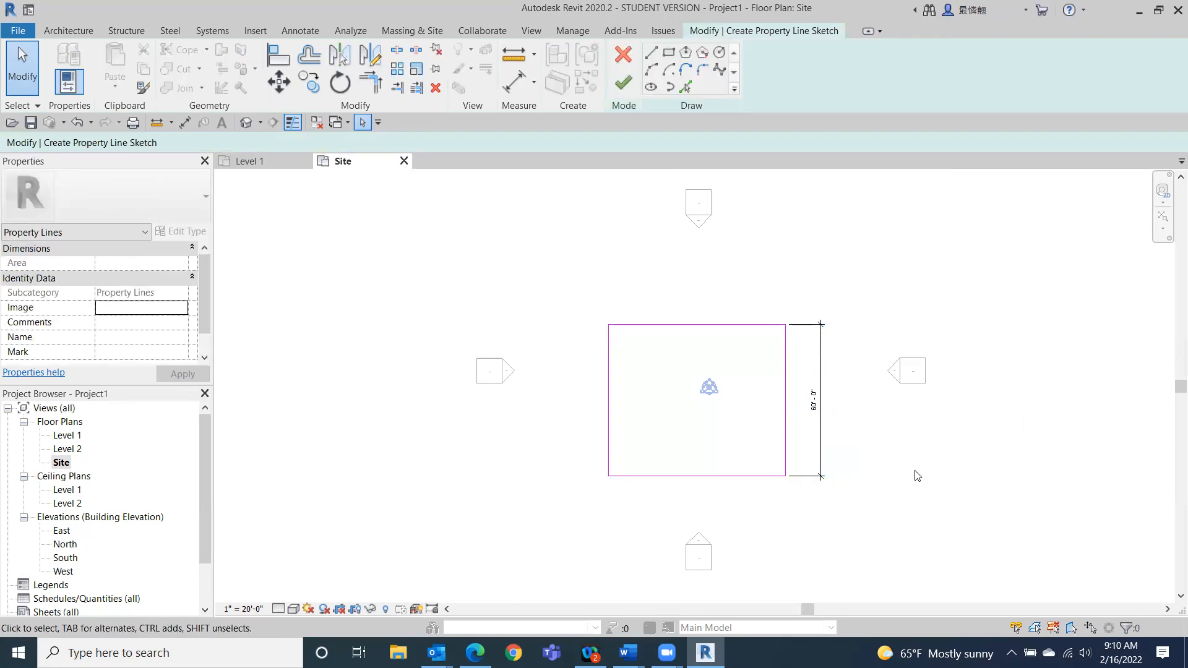
{"action": "left_click", "coordinate": [820, 454]}
{"action": "key", "text": "Delete"}
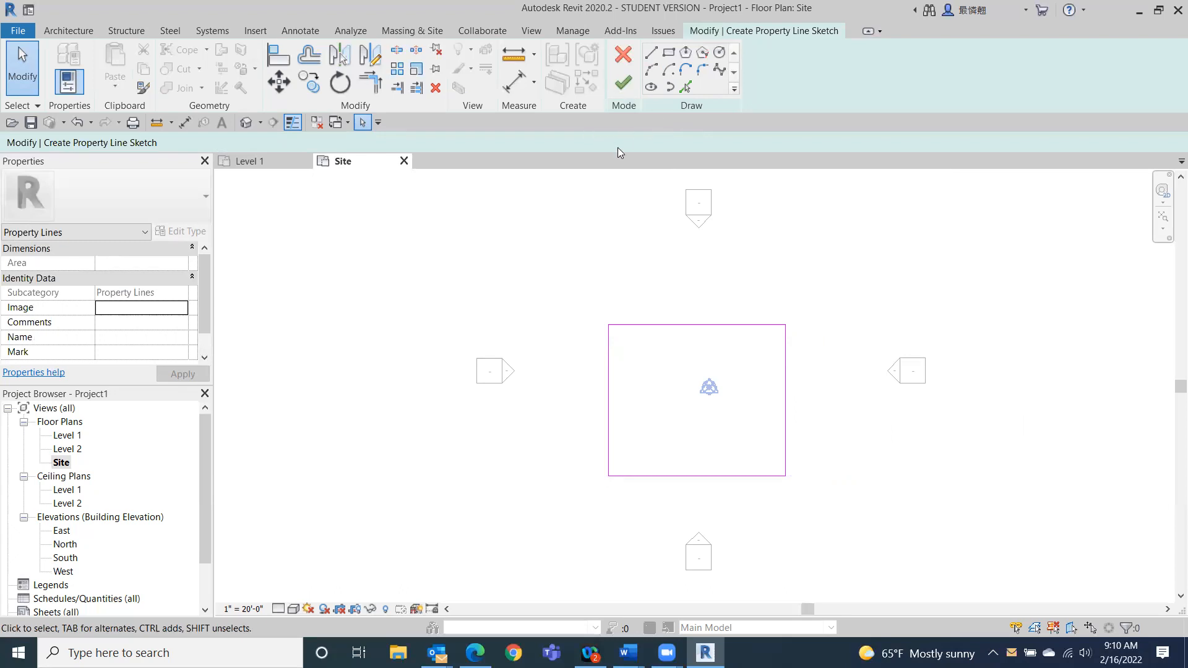
- Finish the property line sketch and create a toposurface with points on its four corners at absolute elevation 0' 0"
{"action": "left_click", "coordinate": [622, 83]}
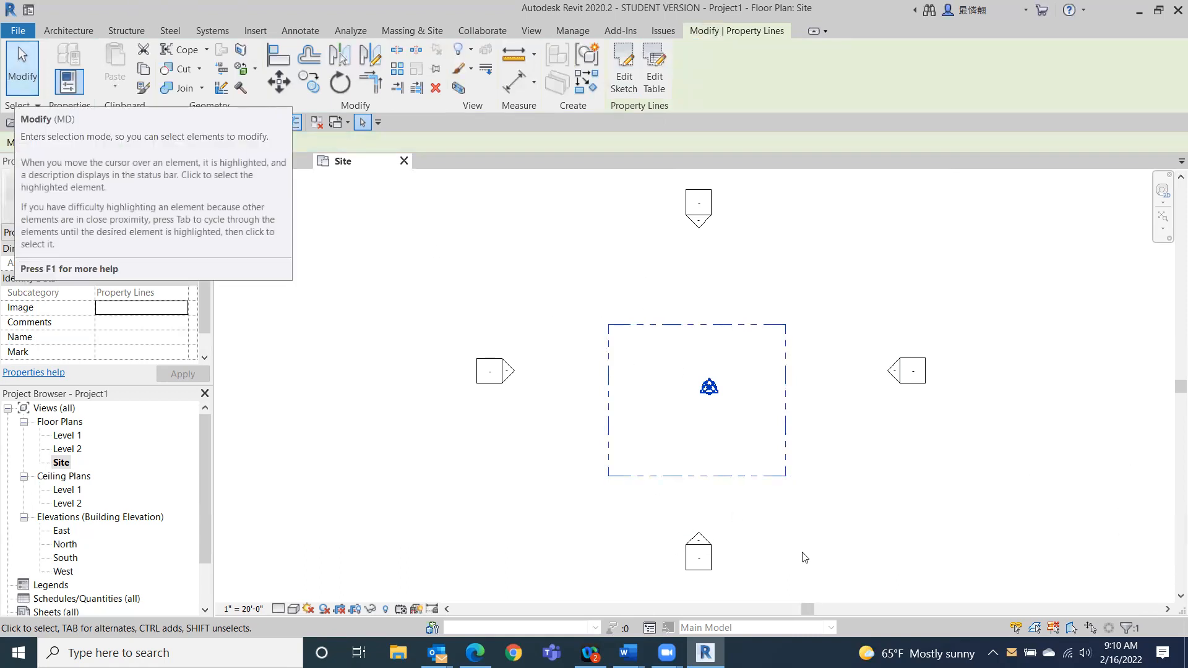
{"action": "left_click", "coordinate": [413, 31]}
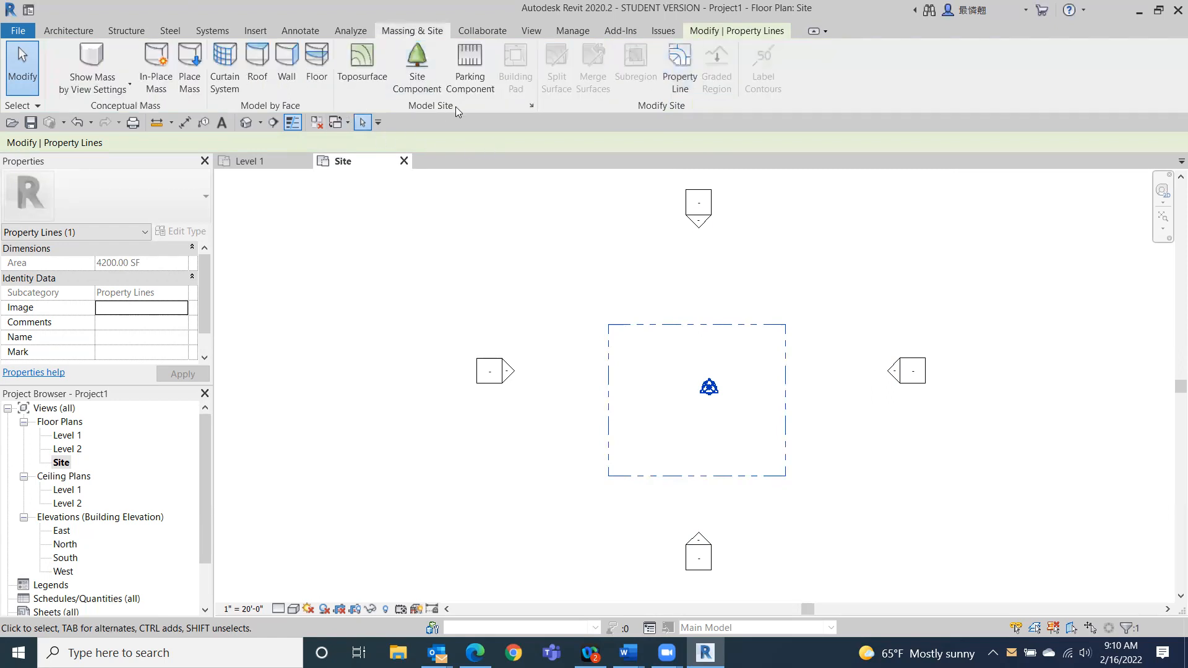
{"action": "left_click", "coordinate": [362, 66]}
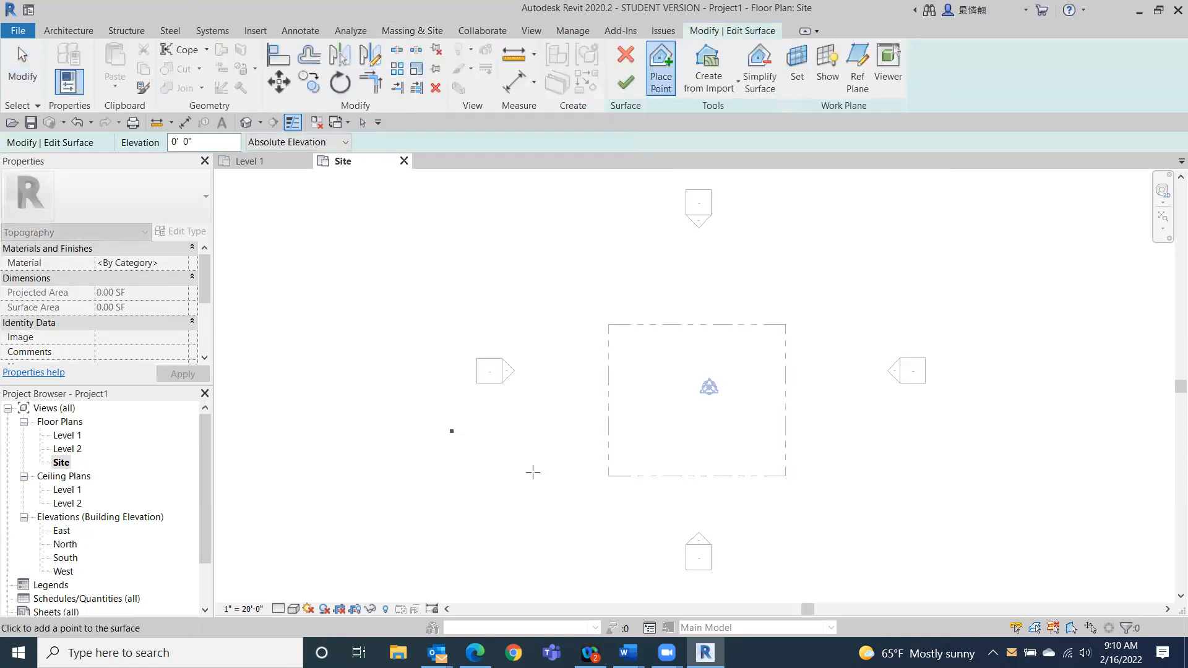
{"action": "left_click", "coordinate": [609, 324]}
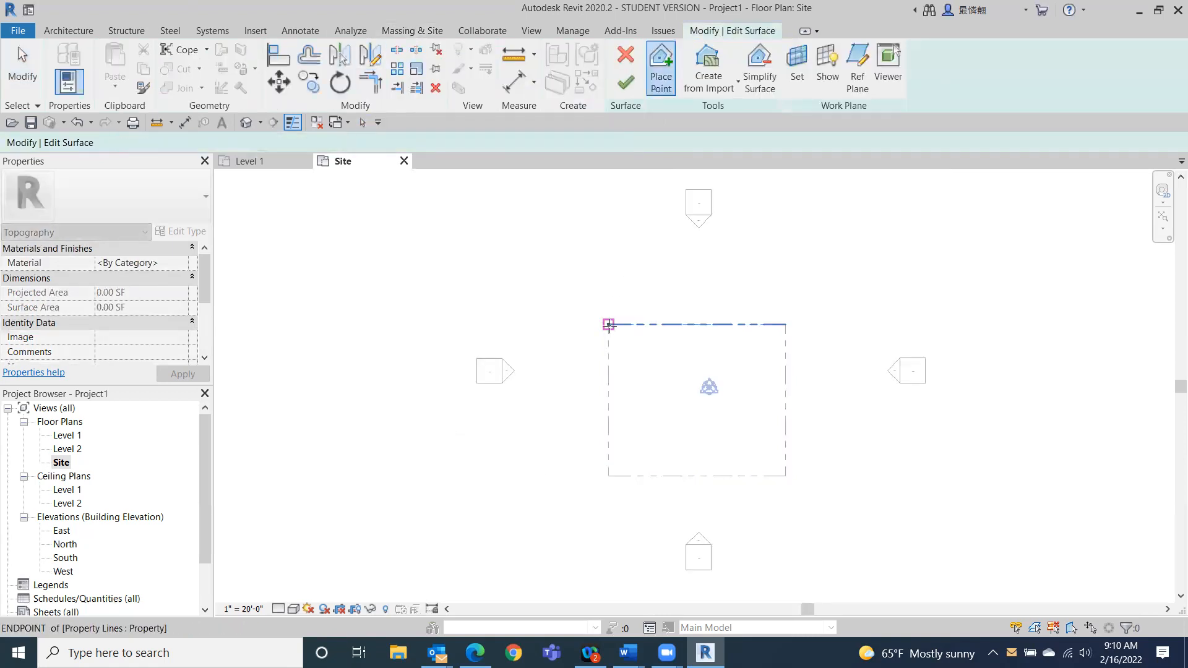
{"action": "left_click", "coordinate": [787, 340]}
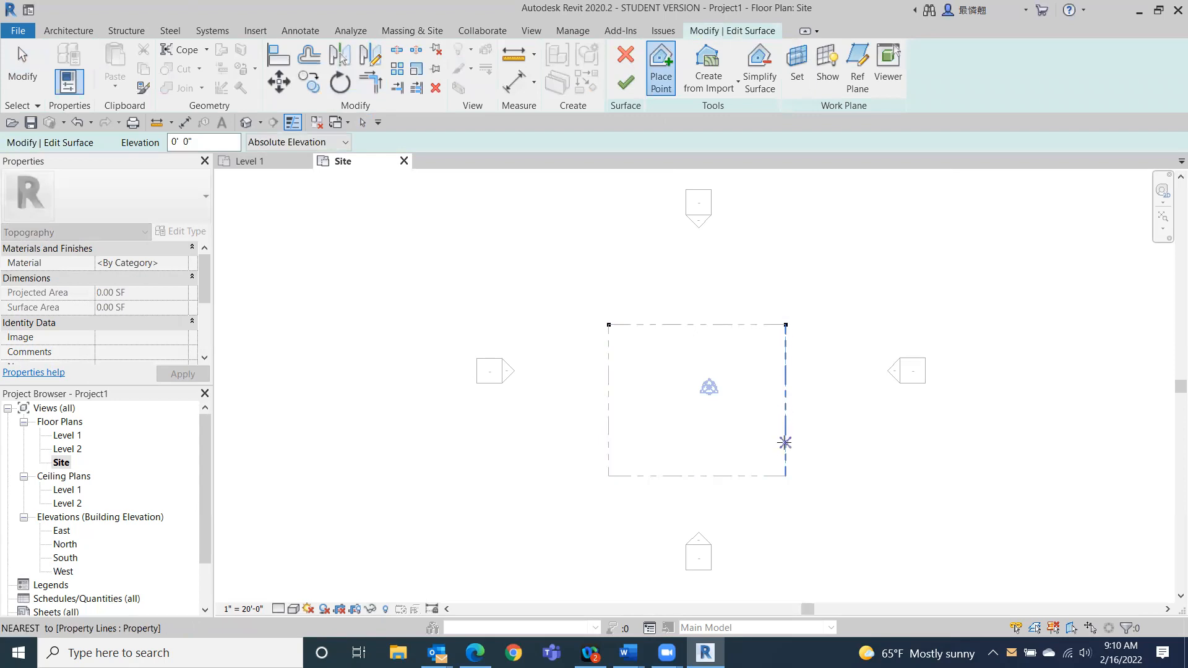
{"action": "left_click", "coordinate": [785, 475]}
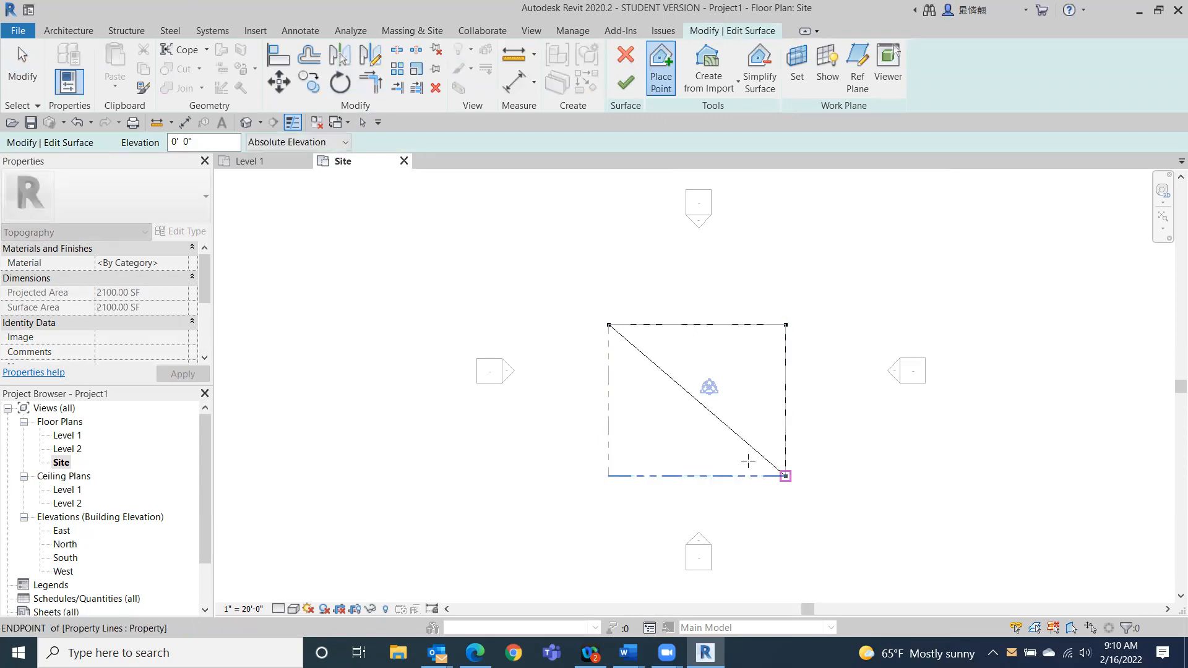
{"action": "left_click", "coordinate": [609, 476]}
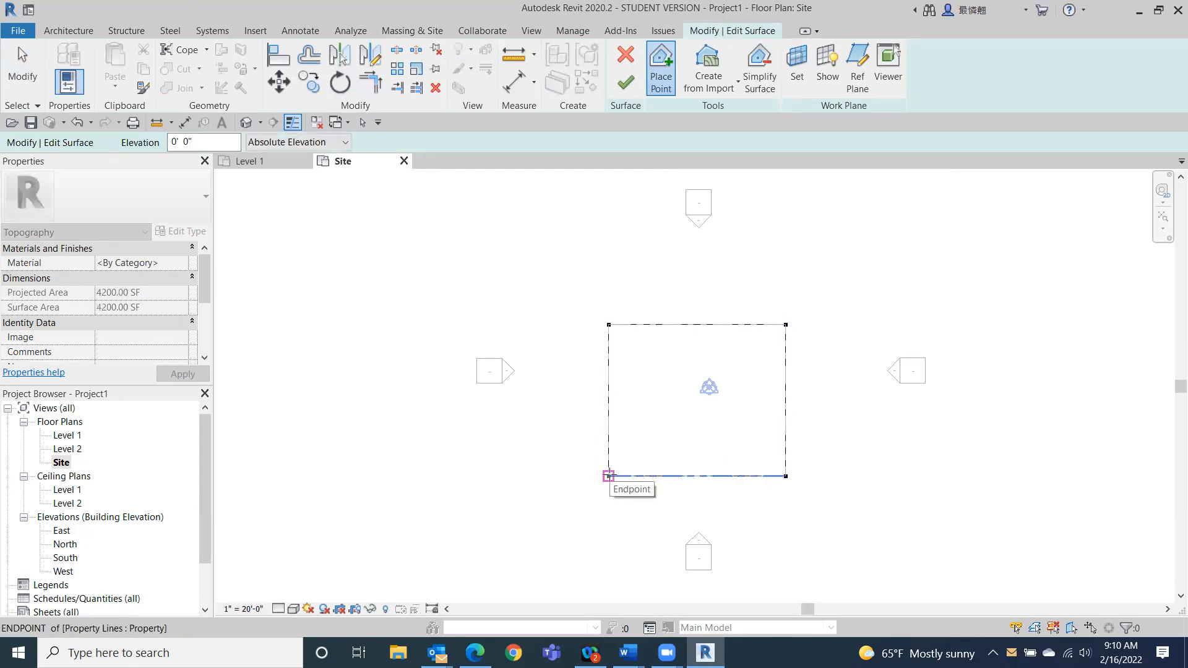
{"action": "left_click", "coordinate": [620, 87]}
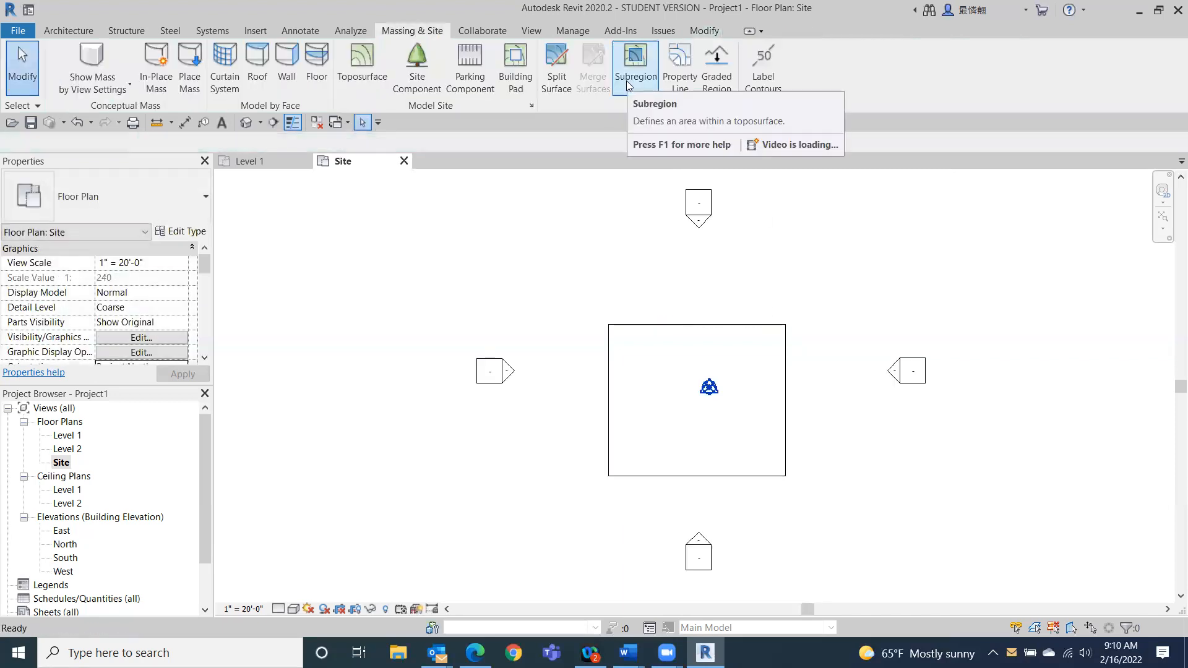
- Change the visual style of the Site plan to Consistent Colors
{"action": "left_click", "coordinate": [293, 612]}
{"action": "left_click", "coordinate": [293, 613]}
{"action": "left_click", "coordinate": [293, 611]}
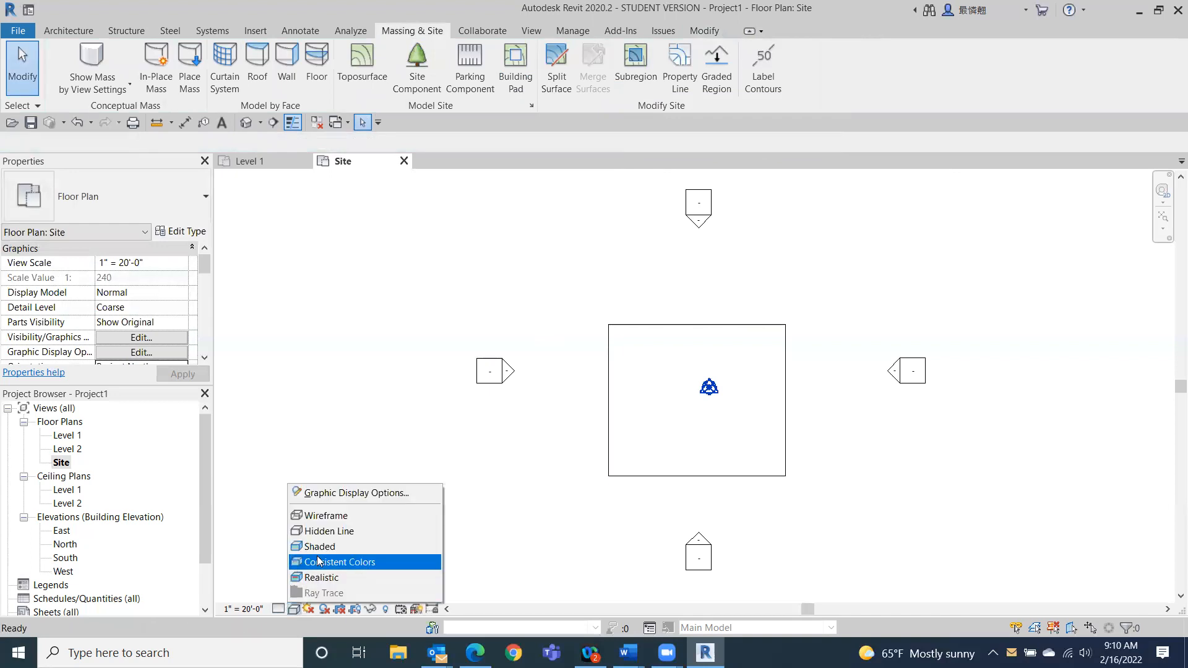
{"action": "left_click", "coordinate": [318, 562]}
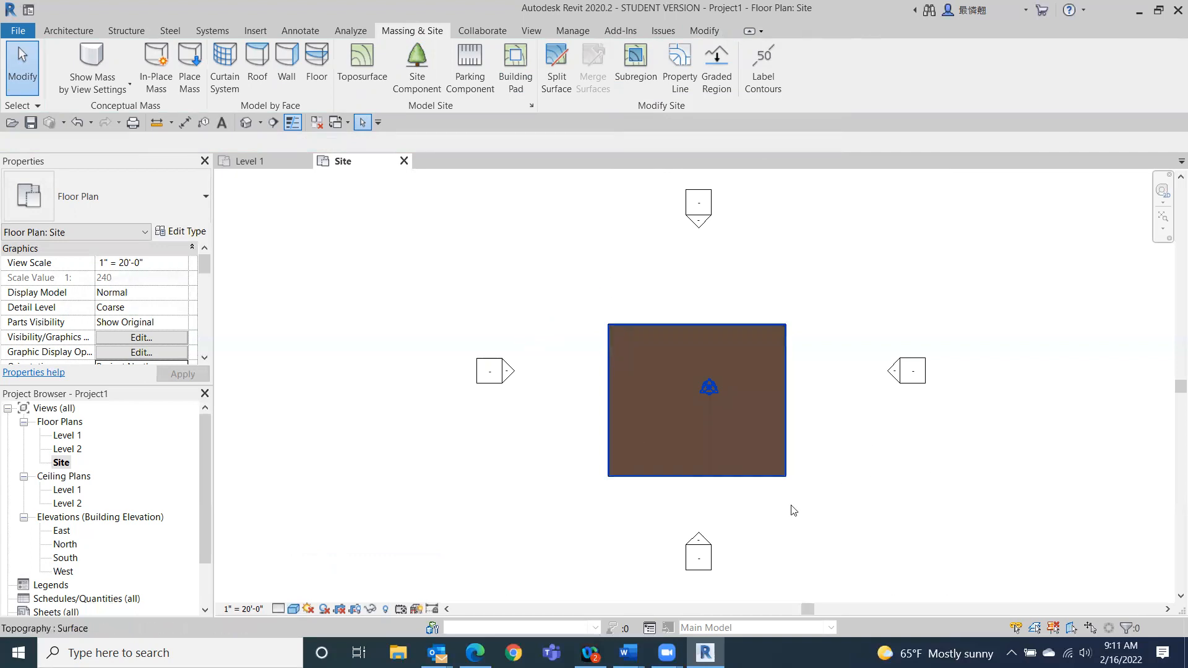
- Create a new material for the toposurface and name it Grass mcm
{"action": "left_click", "coordinate": [666, 389]}
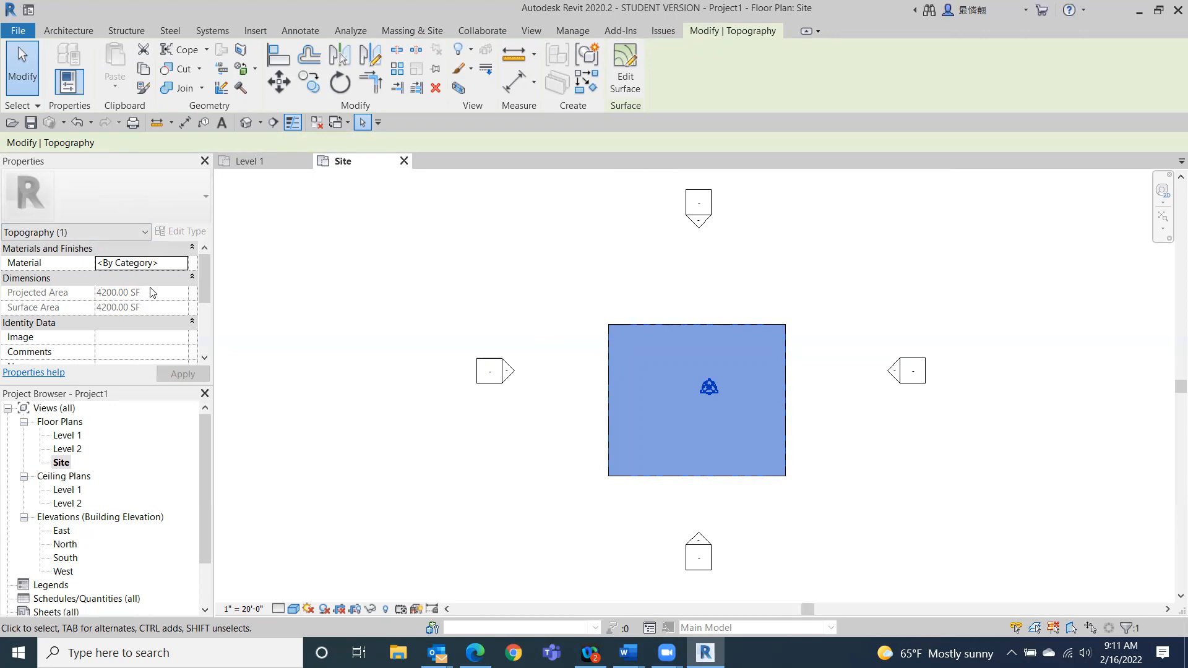
{"action": "left_click", "coordinate": [182, 263]}
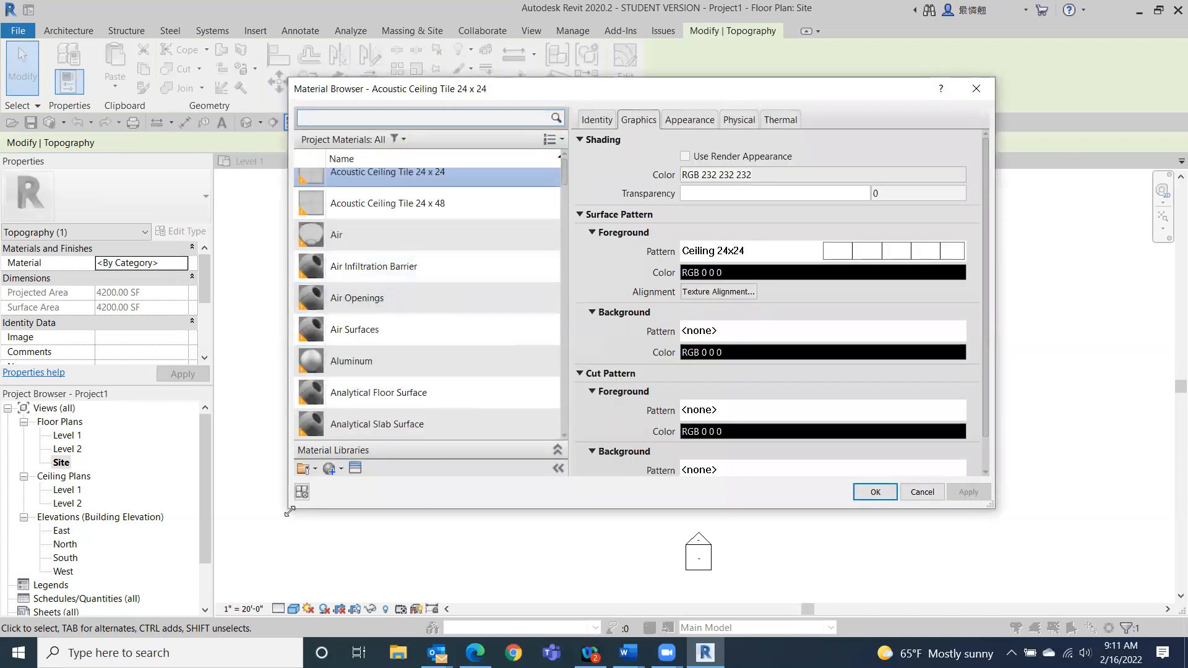
{"action": "left_click", "coordinate": [328, 470]}
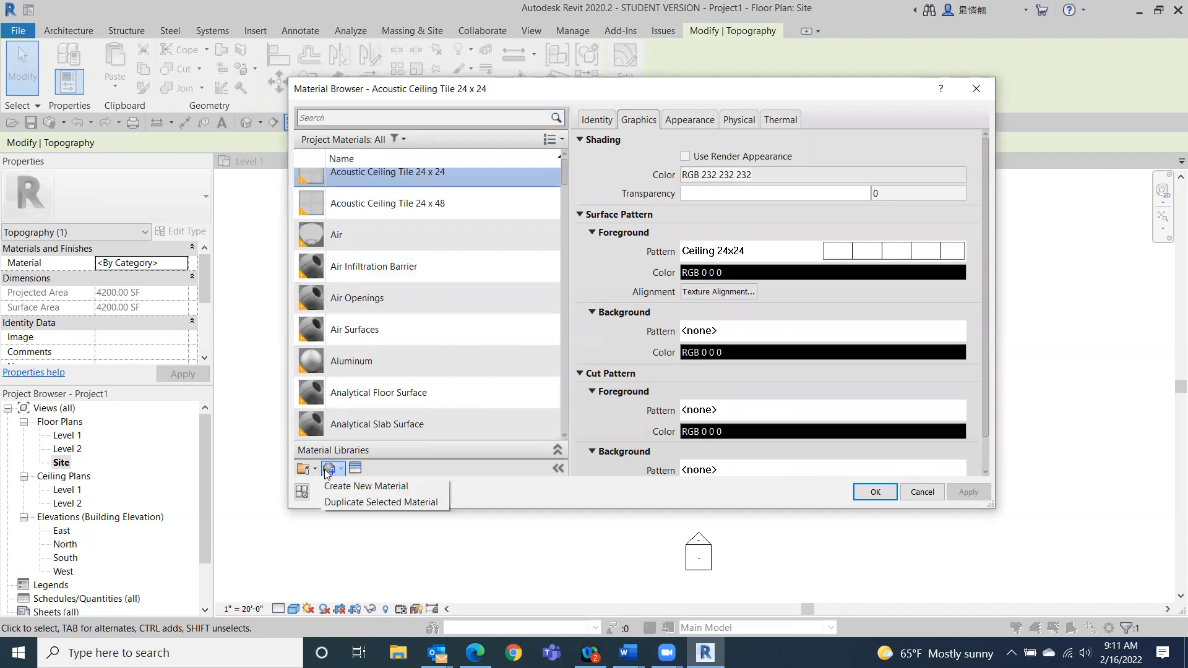
{"action": "left_click", "coordinate": [352, 487]}
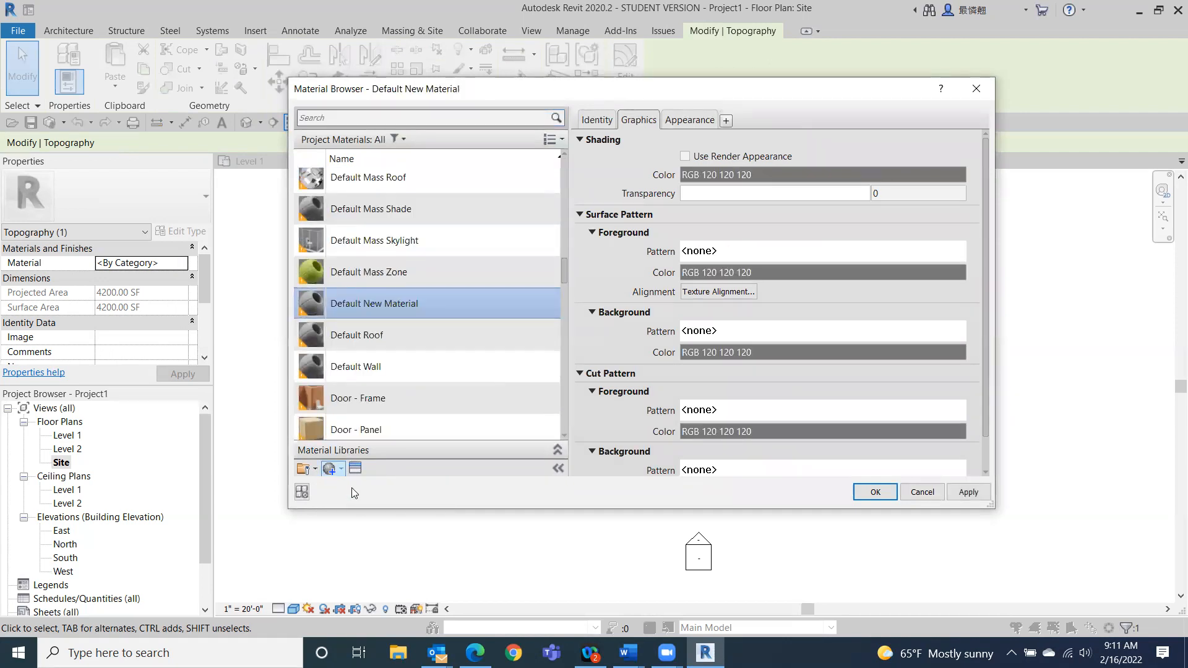
{"action": "right_click", "coordinate": [366, 298]}
{"action": "left_click", "coordinate": [393, 337]}
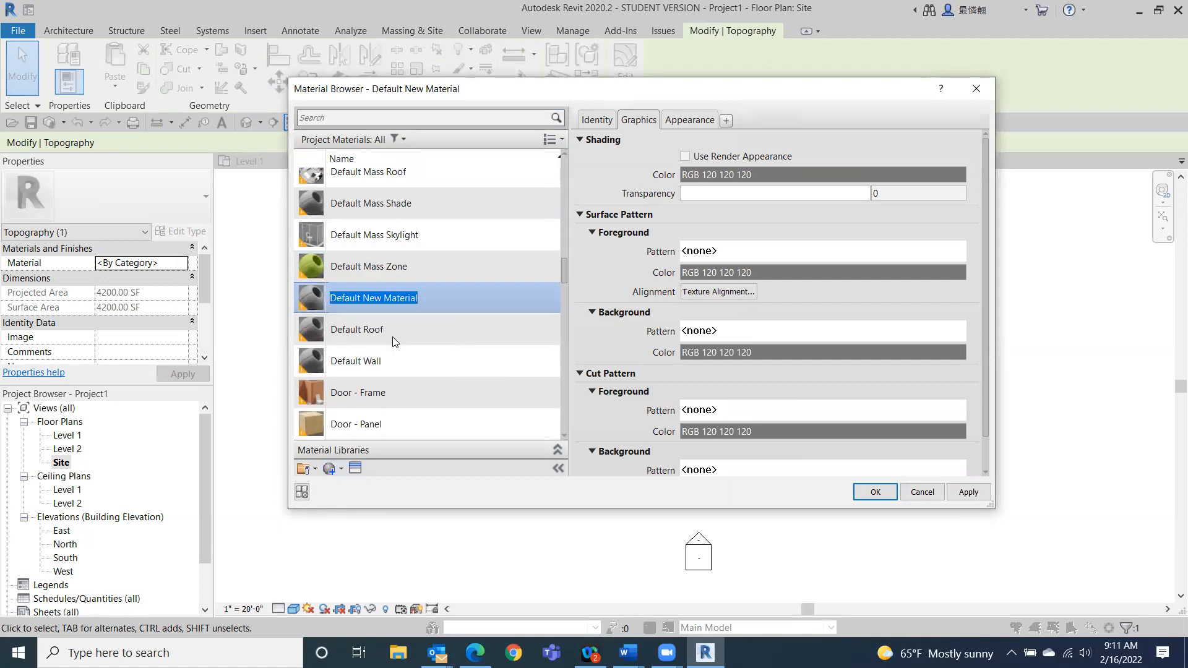
{"action": "type", "text": "Grass"}
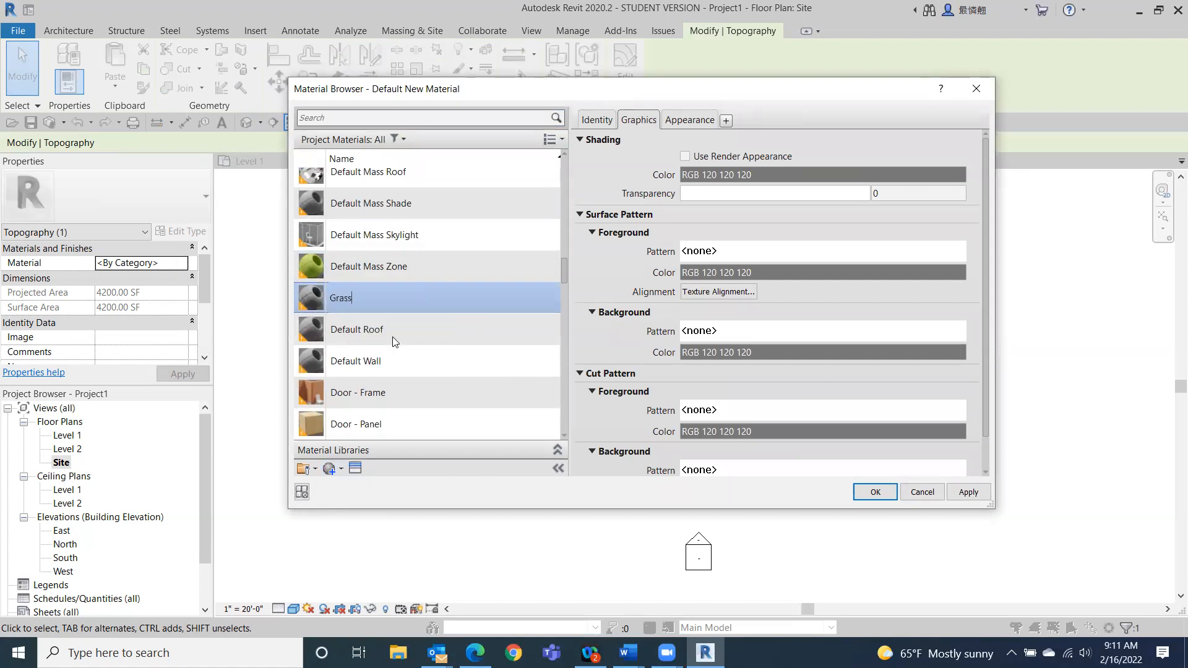
{"action": "type", "text": " ncn"}
{"action": "key", "text": "BackSpace"}
{"action": "key", "text": "BackSpace"}
{"action": "type", "text": "mcm"}
- Search the appearance library for grass and assign the Grass - St. Augustine asset to the new material
{"action": "left_click", "coordinate": [355, 469]}
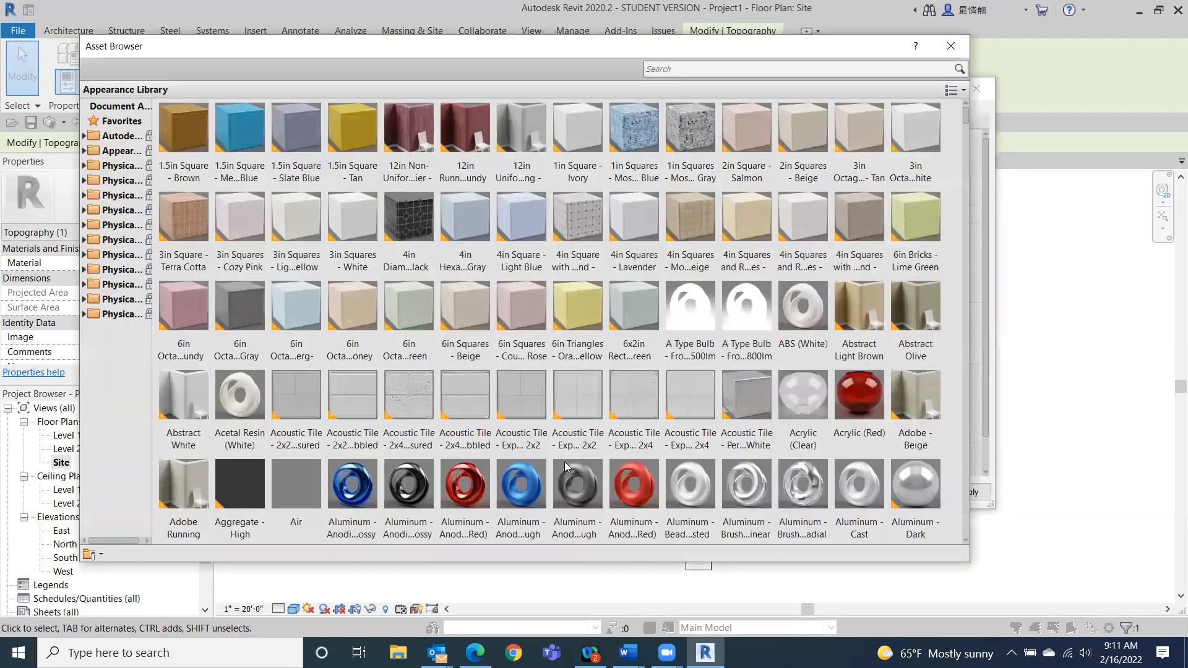
{"action": "left_click", "coordinate": [700, 70]}
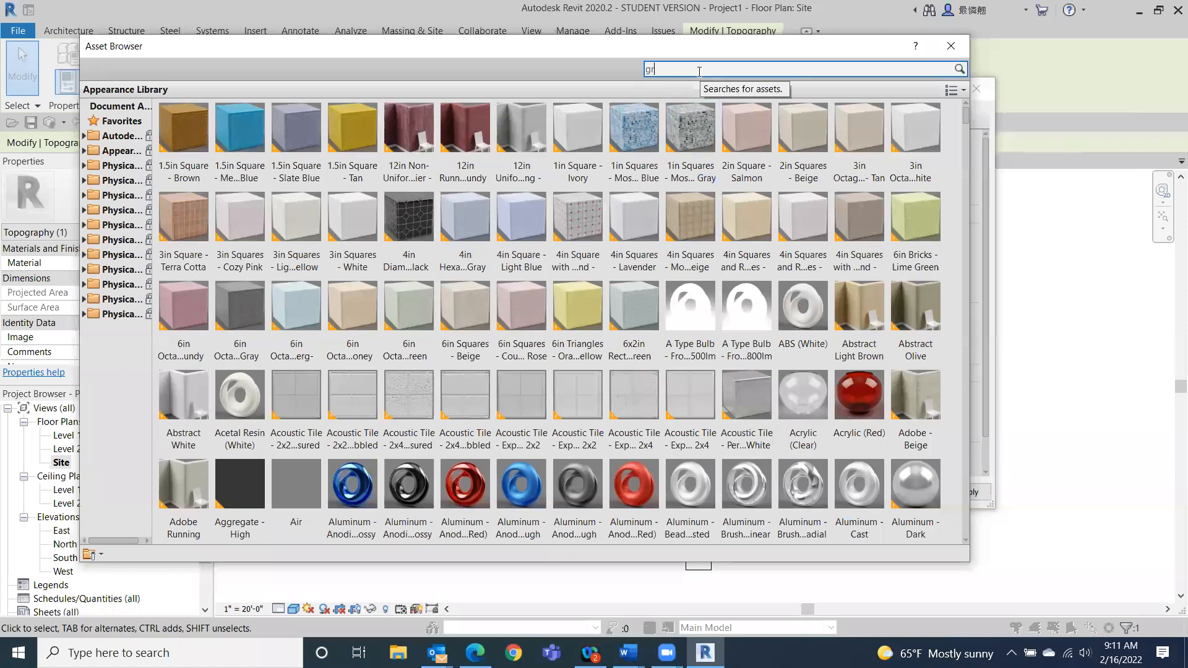
{"action": "key", "text": "Return"}
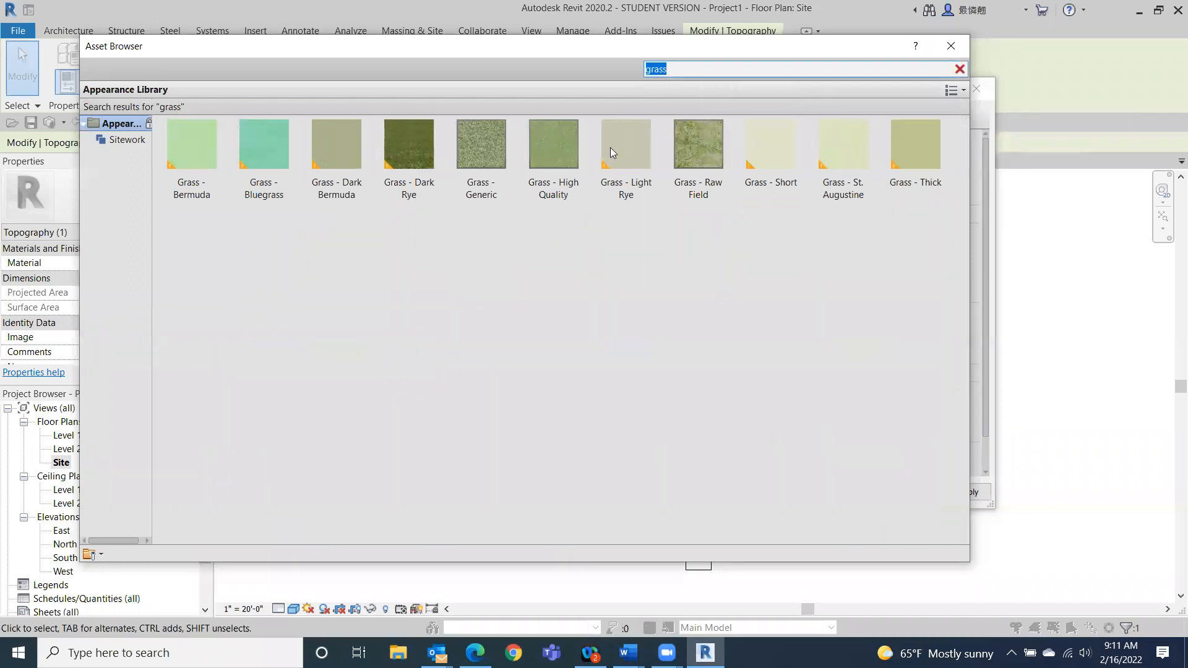
{"action": "double_click", "coordinate": [848, 156]}
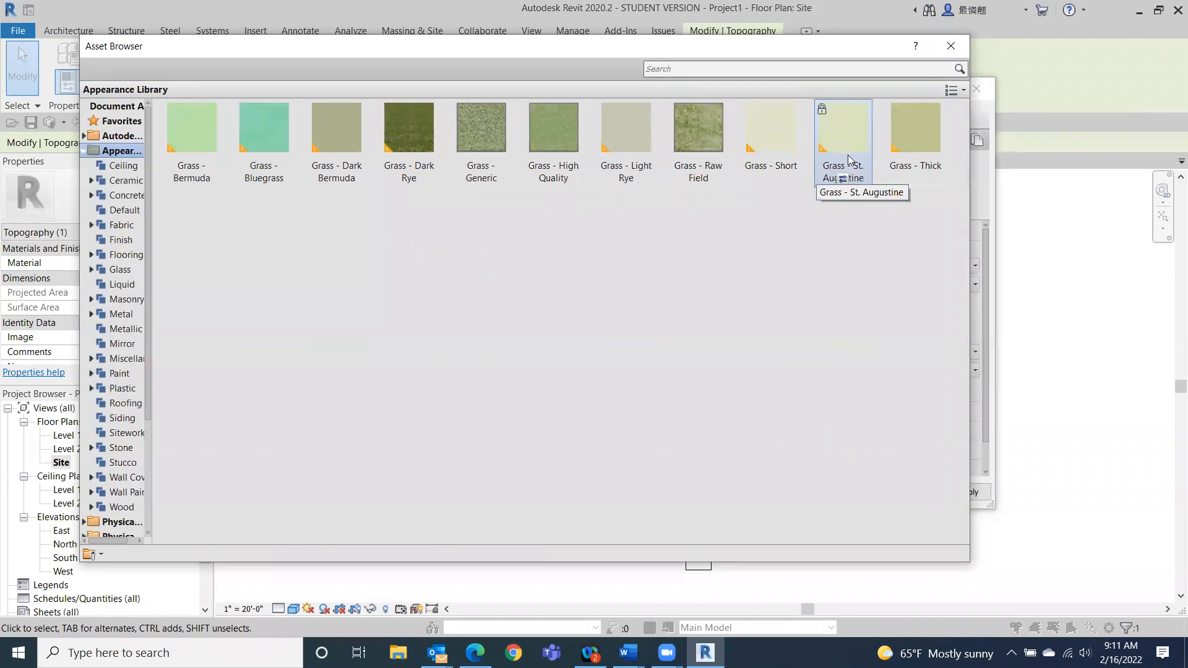
{"action": "left_click", "coordinate": [951, 46]}
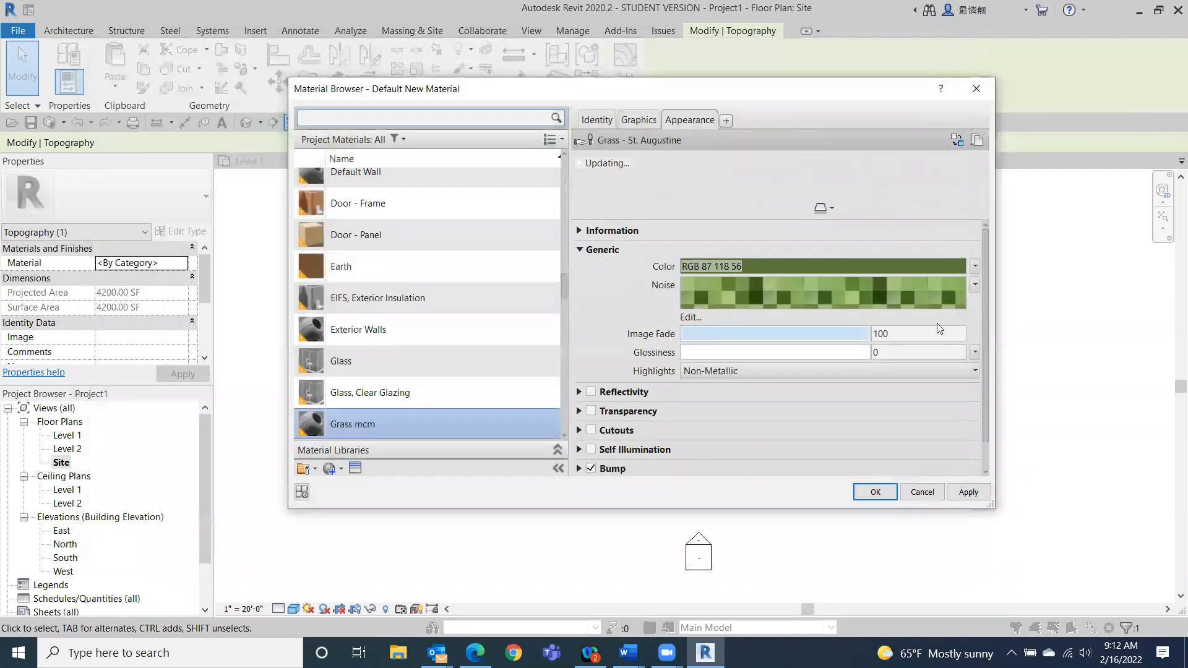
- Make the grass material's shading use its render appearance and apply the material to the toposurface
{"action": "left_click", "coordinate": [639, 119]}
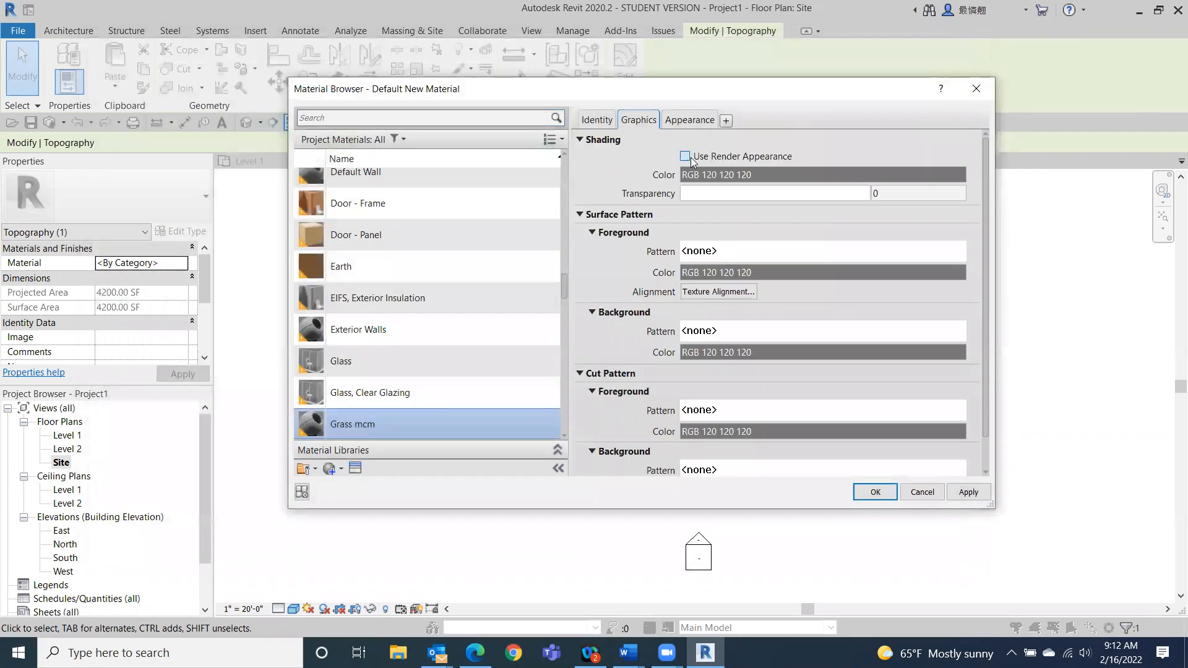
{"action": "left_click", "coordinate": [686, 156]}
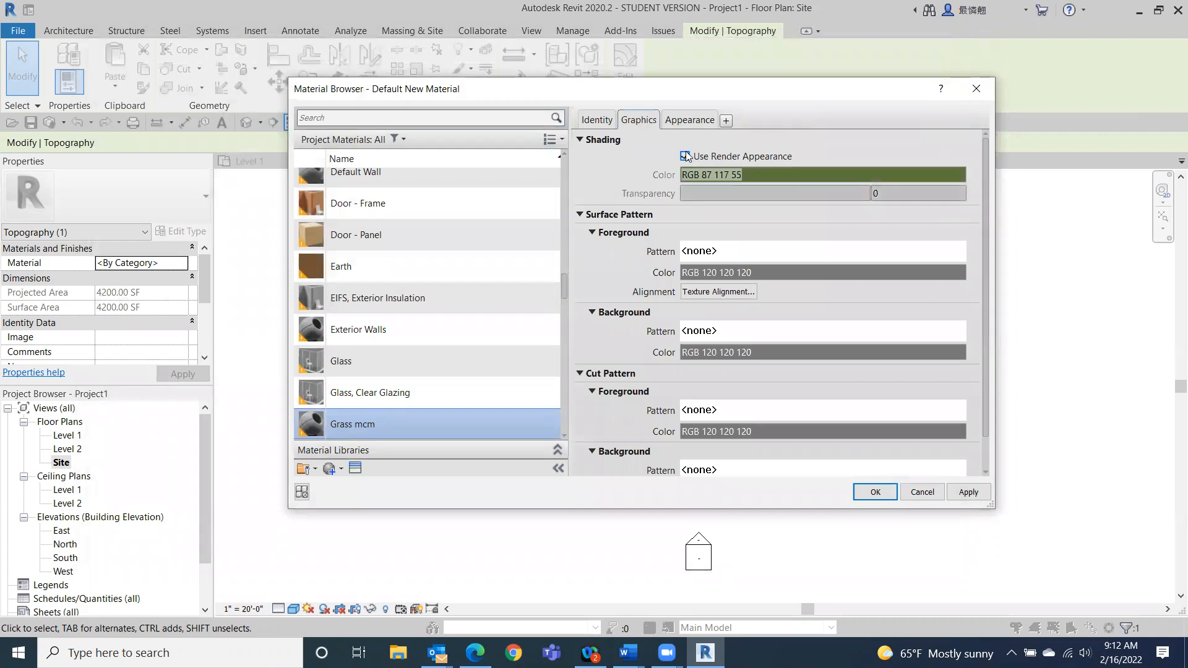
{"action": "left_click", "coordinate": [874, 492]}
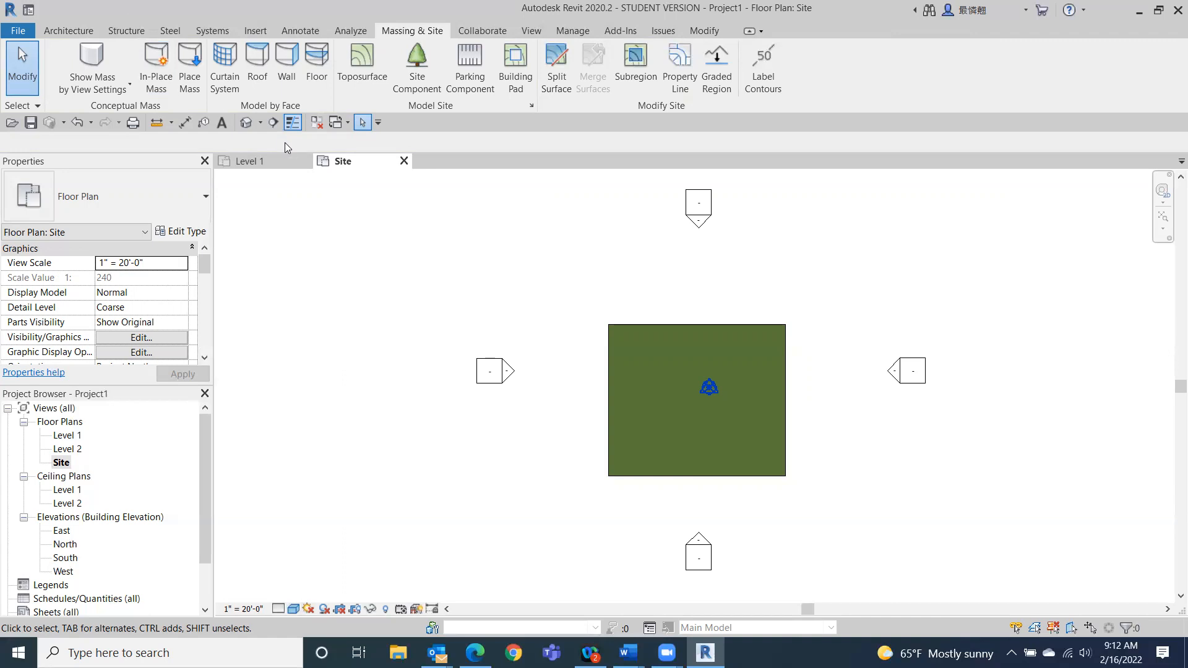
- Open the default 3D view and set its visual style to Consistent Colors
{"action": "left_click", "coordinate": [247, 123]}
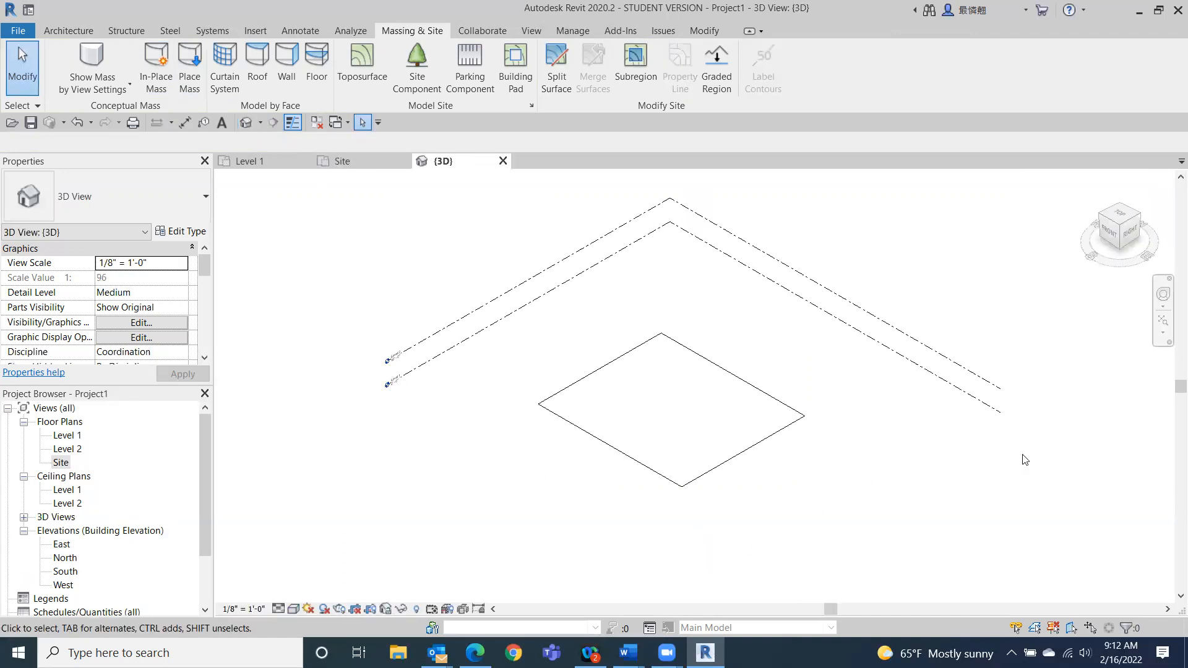
{"action": "left_click", "coordinate": [293, 610]}
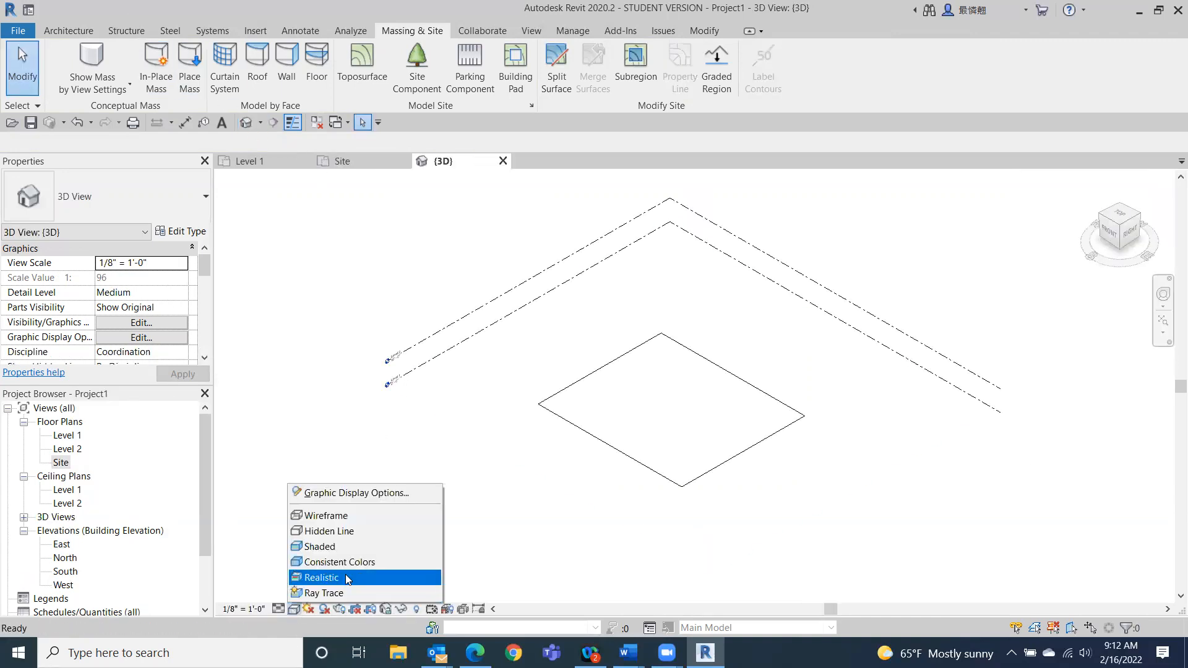
{"action": "left_click", "coordinate": [346, 562]}
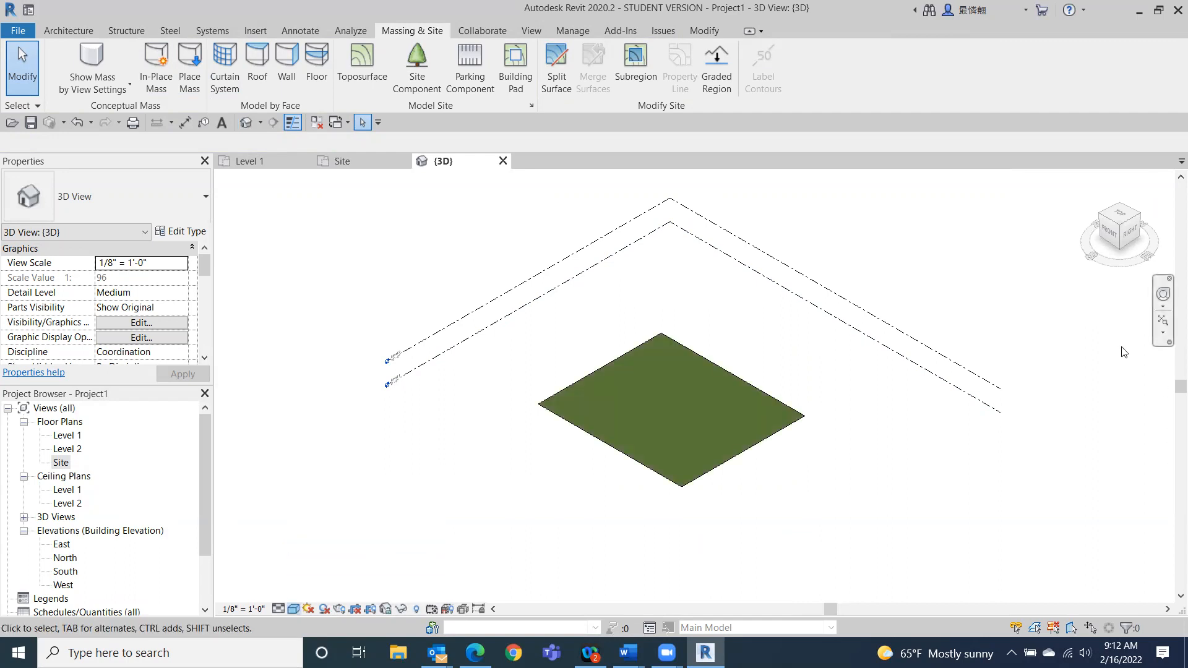
- Draw a rectangle of Generic - 8" architectural walls, about 36' by 24' and 20' high, inside the toposurface
{"action": "mouse_move", "coordinate": [1129, 246]}
{"action": "left_mouse_down"}
{"action": "mouse_move", "coordinate": [1127, 180]}
{"action": "mouse_move", "coordinate": [1133, 290]}
{"action": "mouse_move", "coordinate": [268, 306]}
{"action": "mouse_move", "coordinate": [414, 326]}
{"action": "mouse_move", "coordinate": [411, 262]}
{"action": "mouse_move", "coordinate": [310, 204]}
{"action": "mouse_move", "coordinate": [316, 311]}
{"action": "left_mouse_up"}
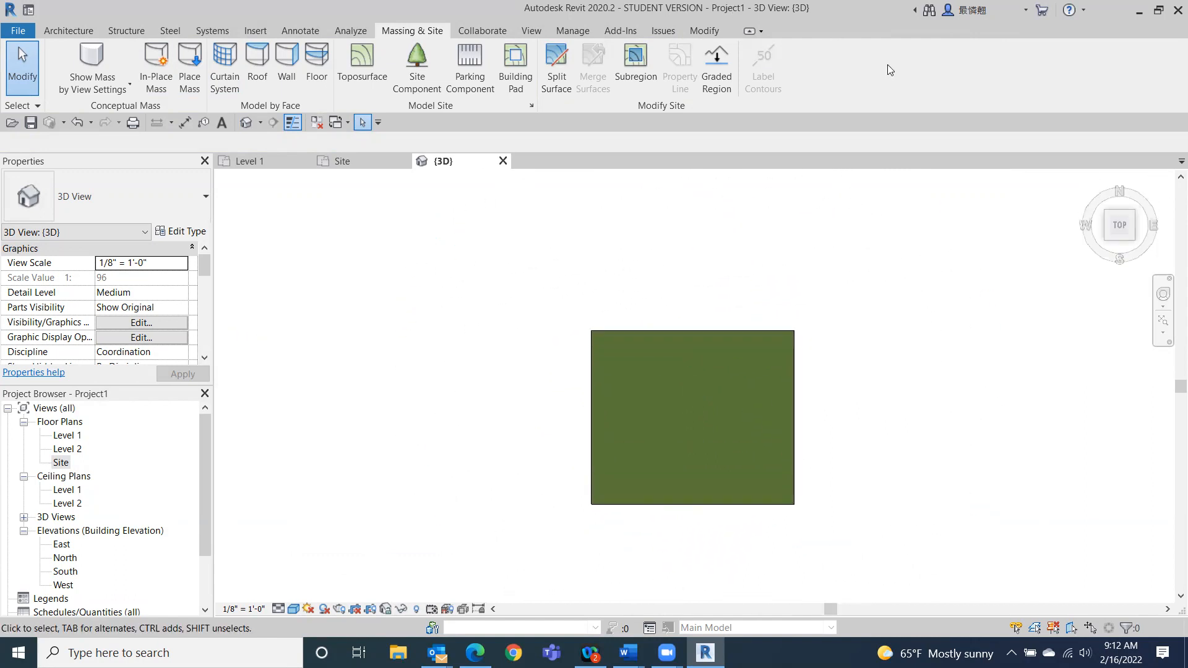
{"action": "left_click", "coordinate": [49, 31]}
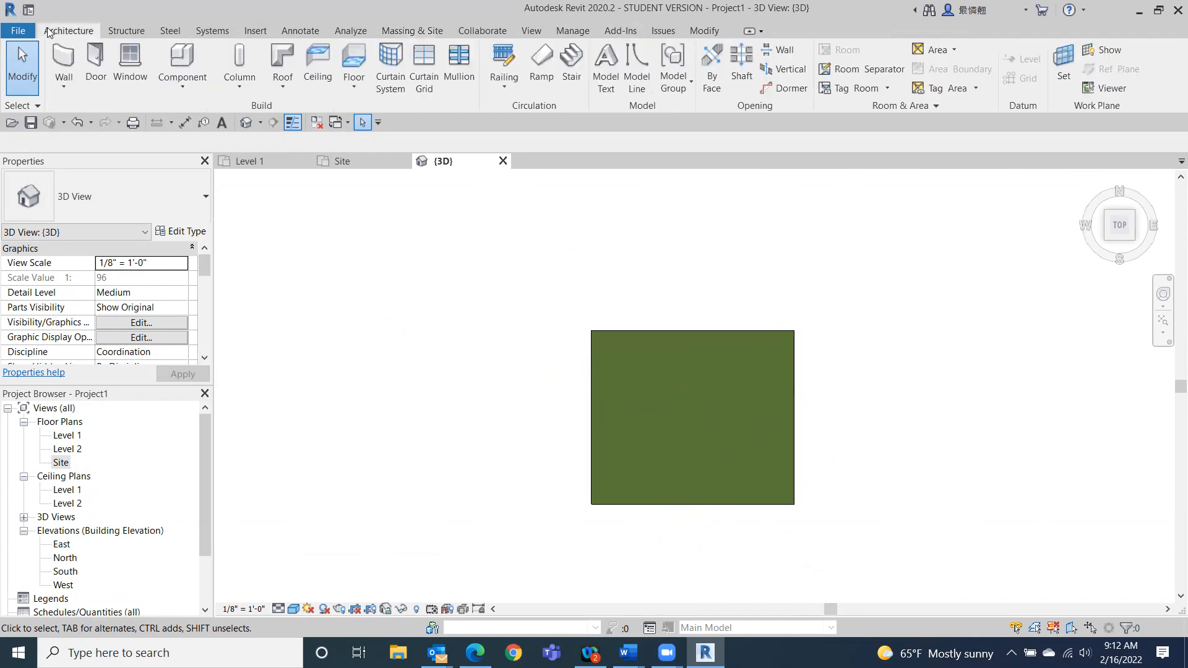
{"action": "left_click", "coordinate": [65, 85]}
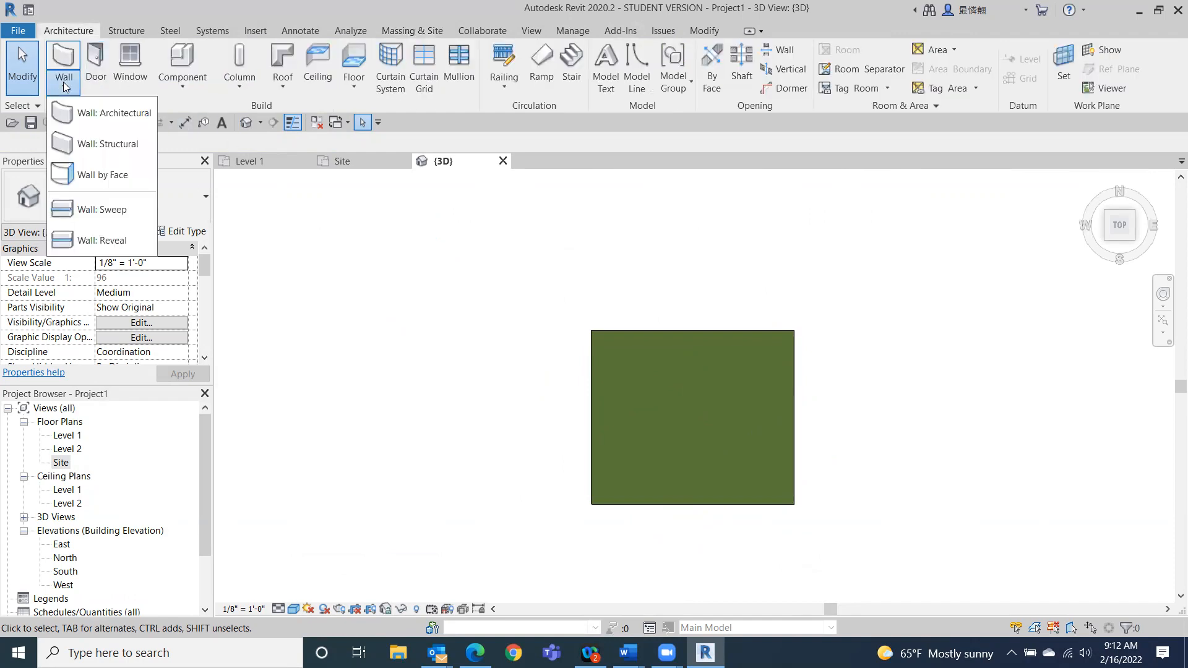
{"action": "left_click", "coordinate": [93, 113]}
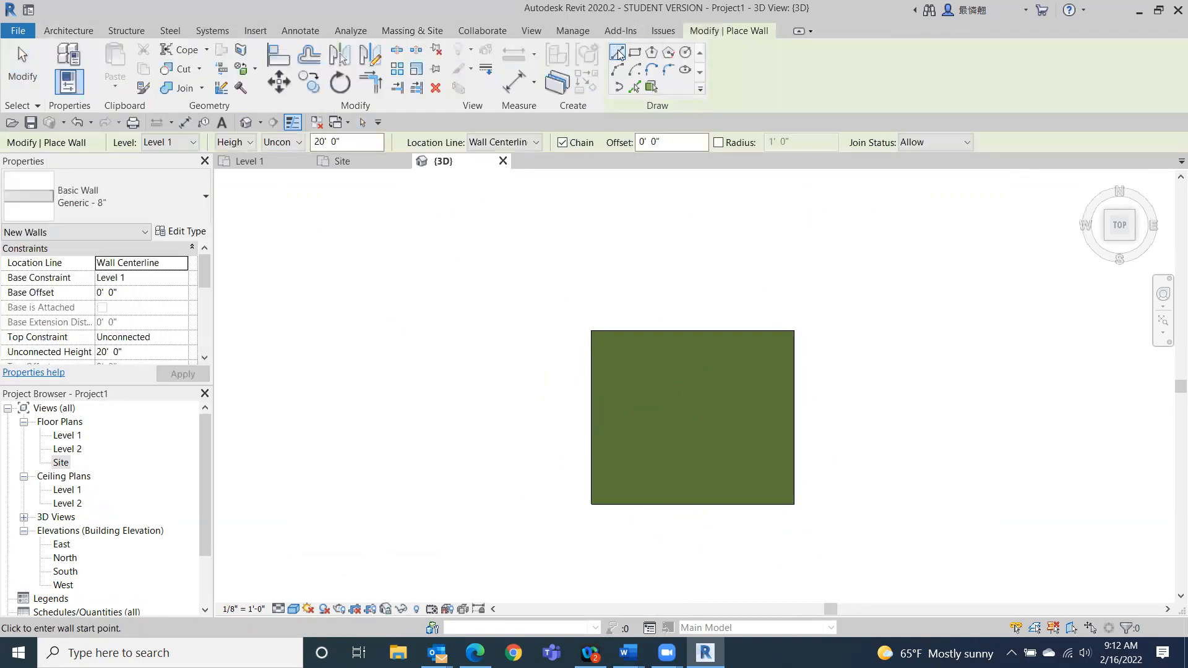
{"action": "left_click", "coordinate": [634, 52]}
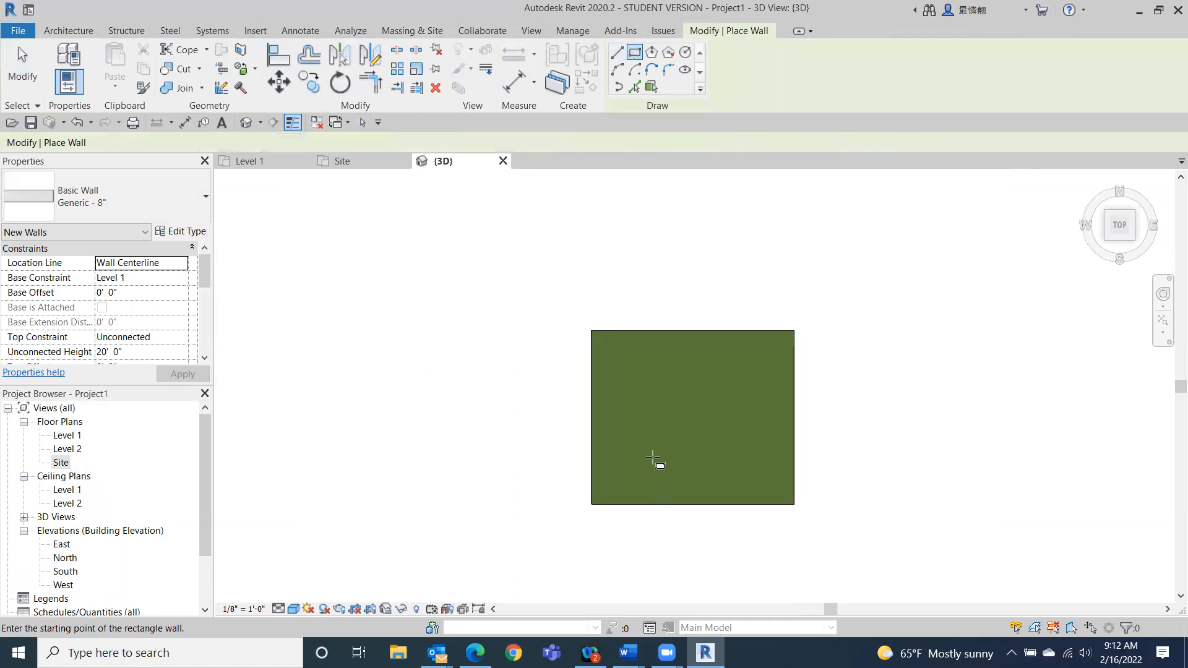
{"action": "left_click", "coordinate": [640, 382]}
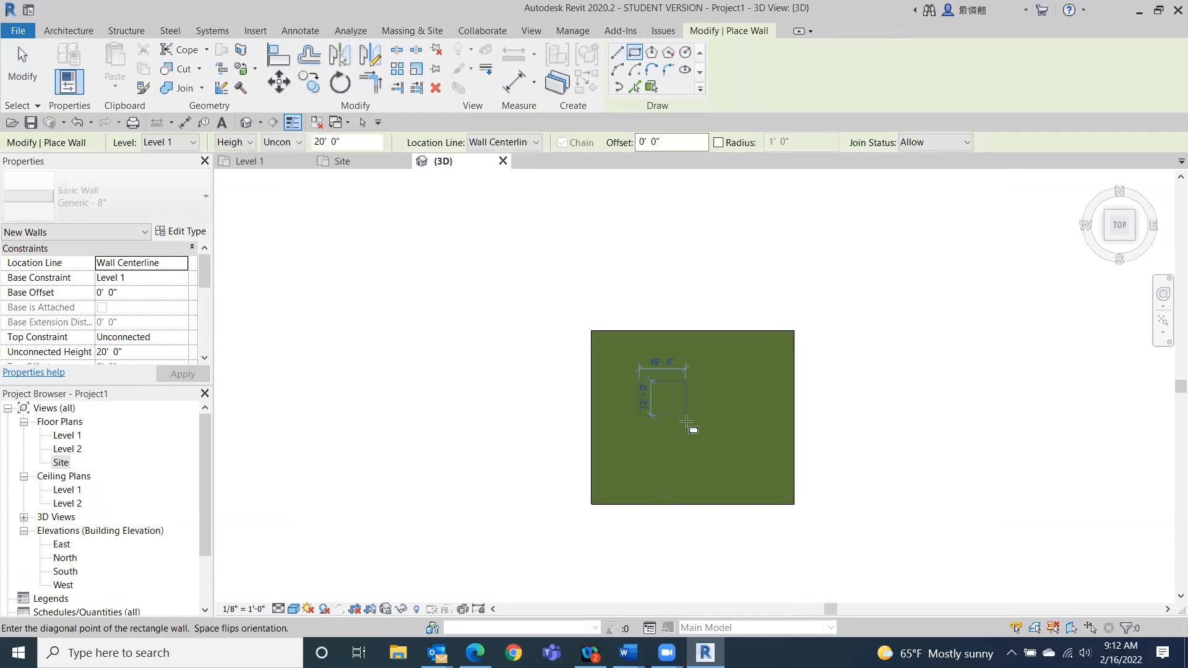
{"action": "left_click", "coordinate": [746, 450]}
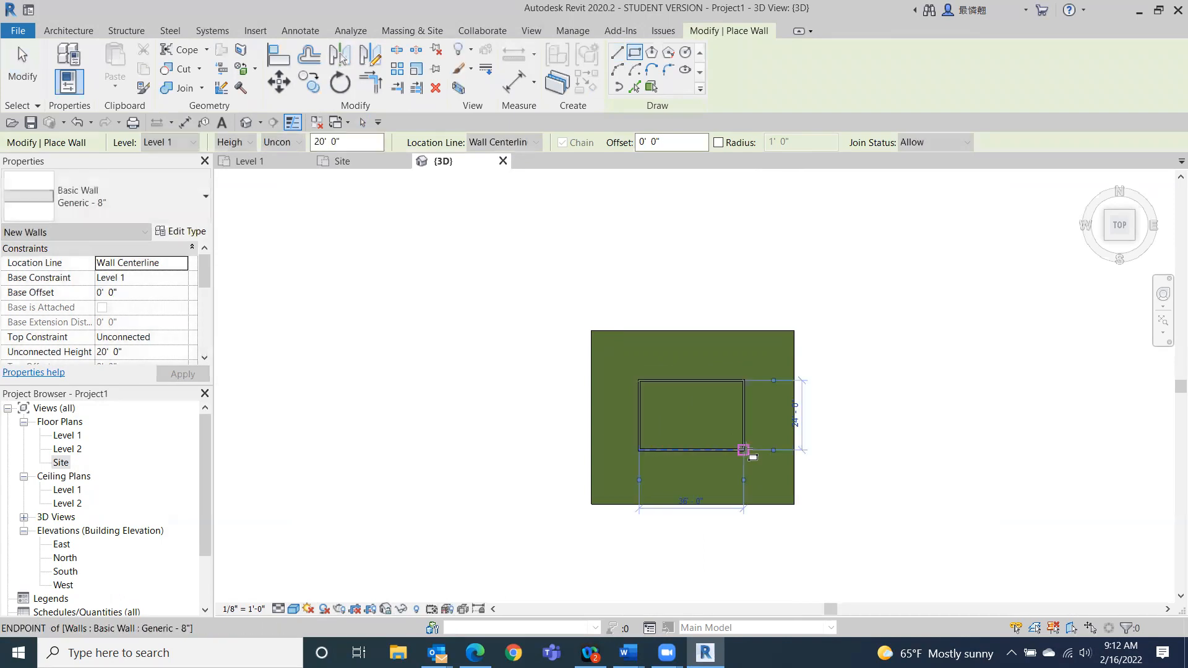
{"action": "left_click", "coordinate": [36, 64]}
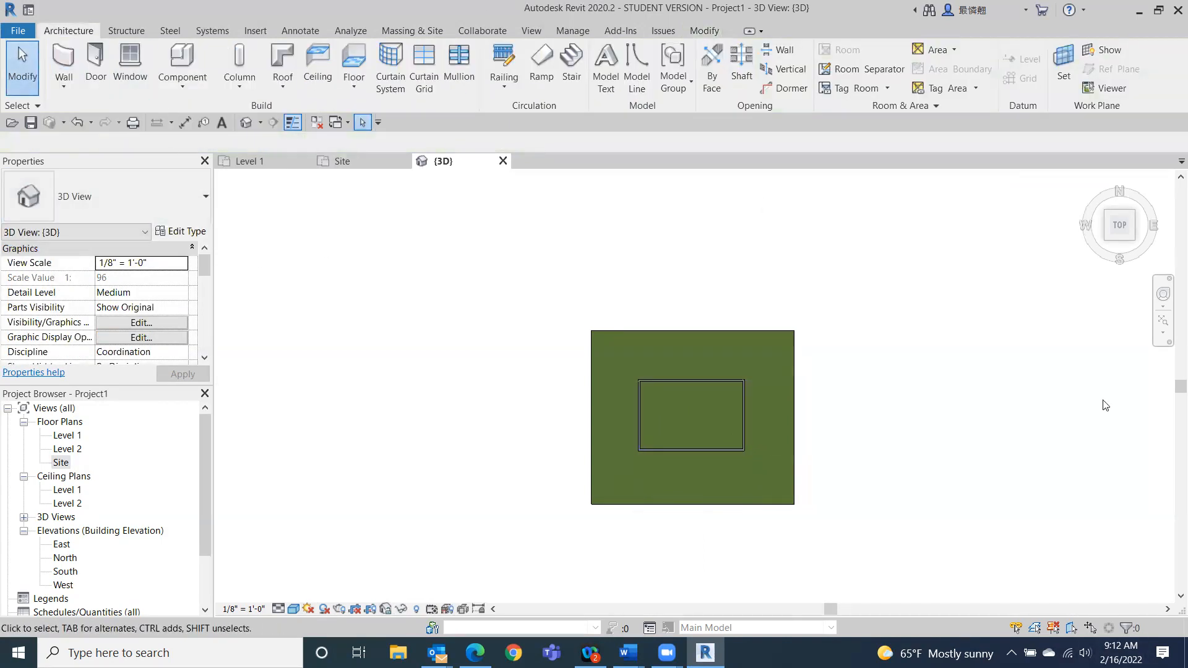
{"action": "left_click", "coordinate": [1092, 180]}
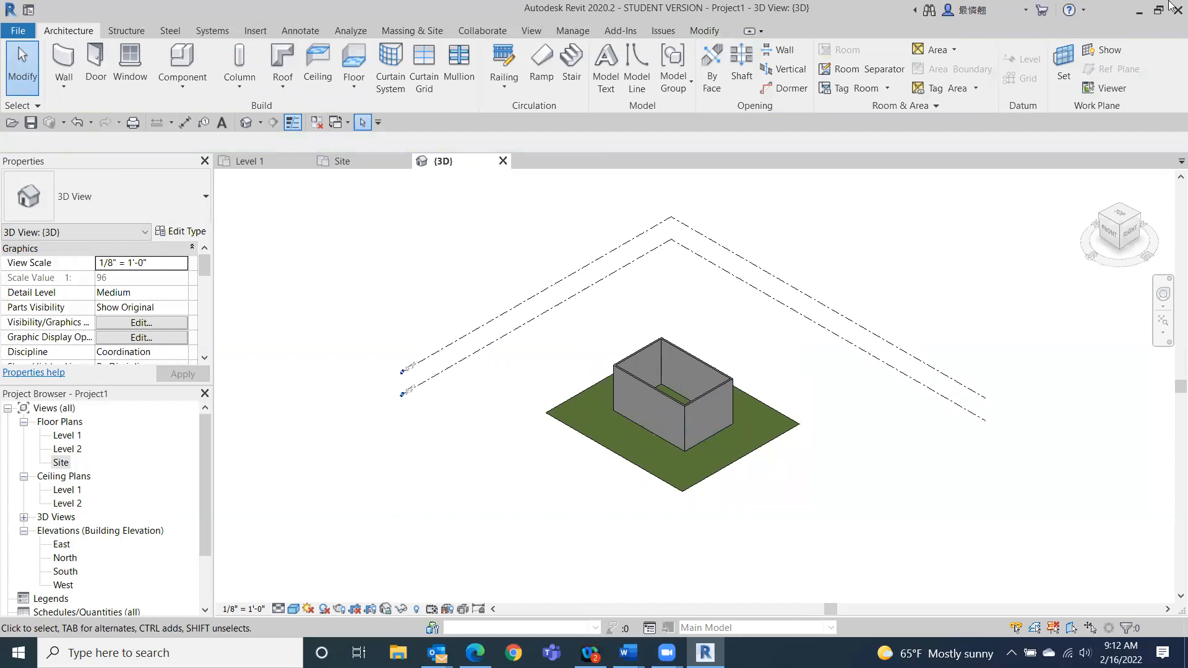
- Create a Generic - 12" floor in the Level 1 plan by picking the four walls as its boundary
{"action": "left_click", "coordinate": [1122, 214]}
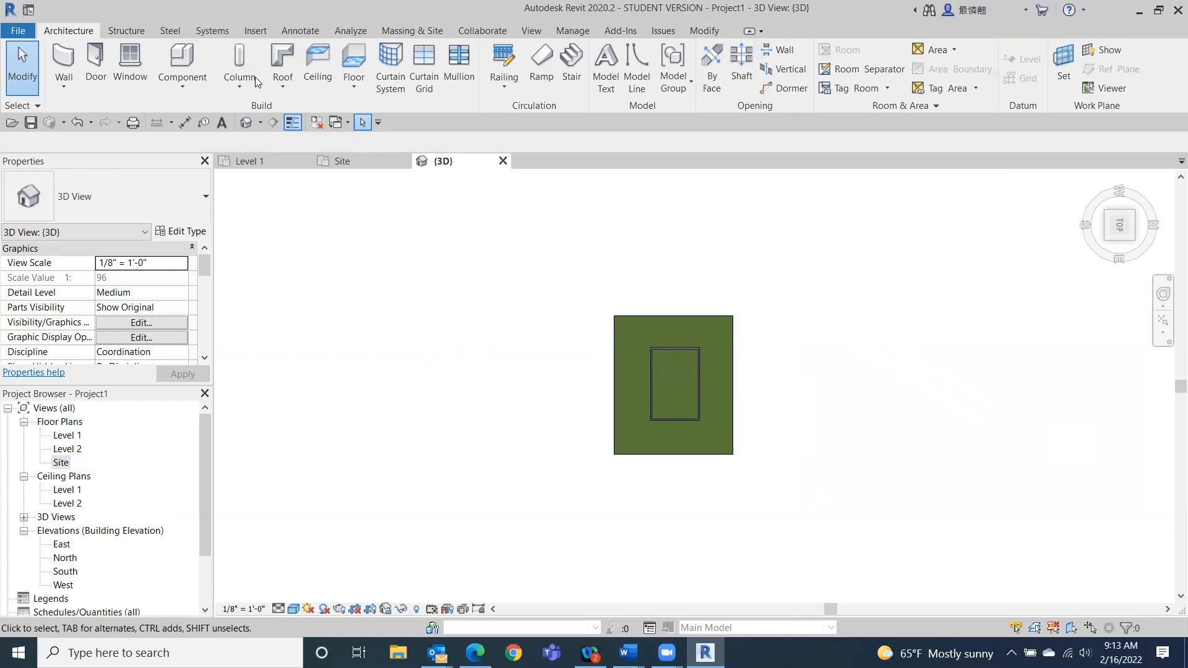
{"action": "double_click", "coordinate": [66, 437]}
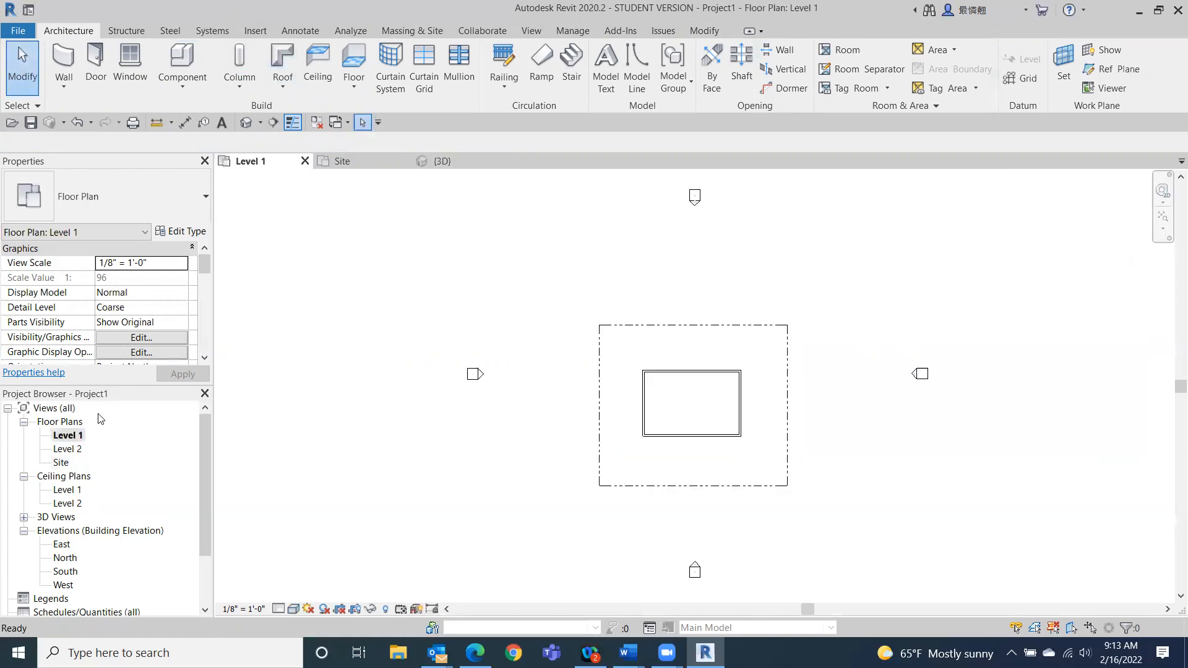
{"action": "left_click", "coordinate": [352, 62]}
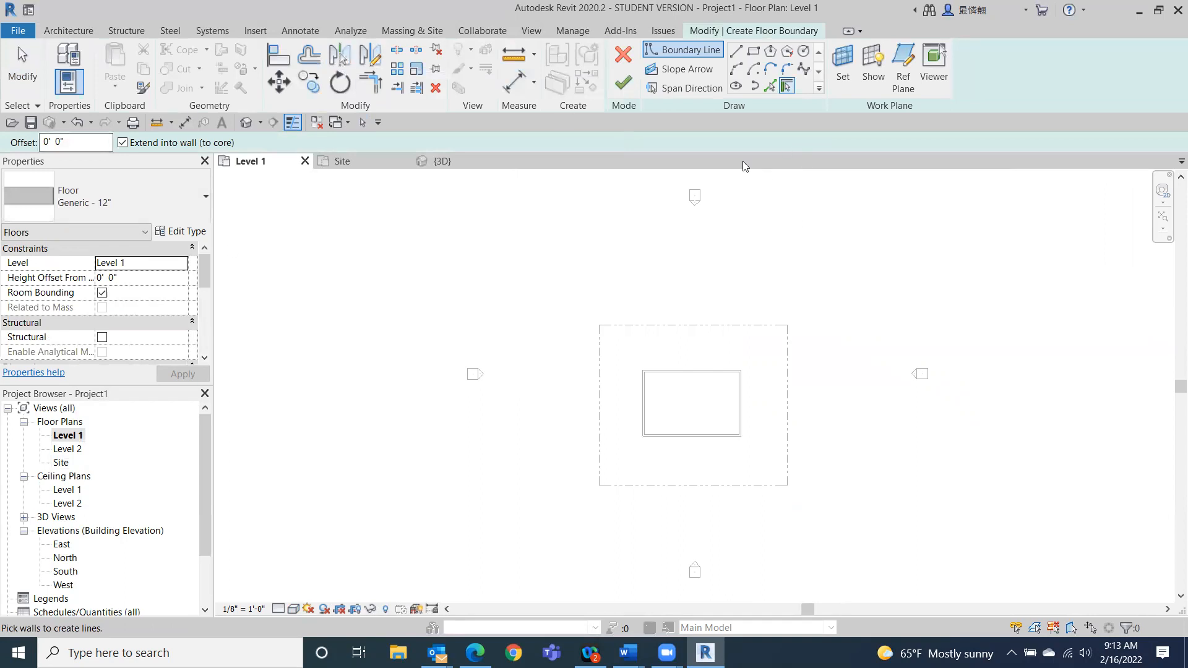
{"action": "left_click", "coordinate": [690, 372]}
{"action": "left_click", "coordinate": [643, 408]}
{"action": "left_click", "coordinate": [678, 435]}
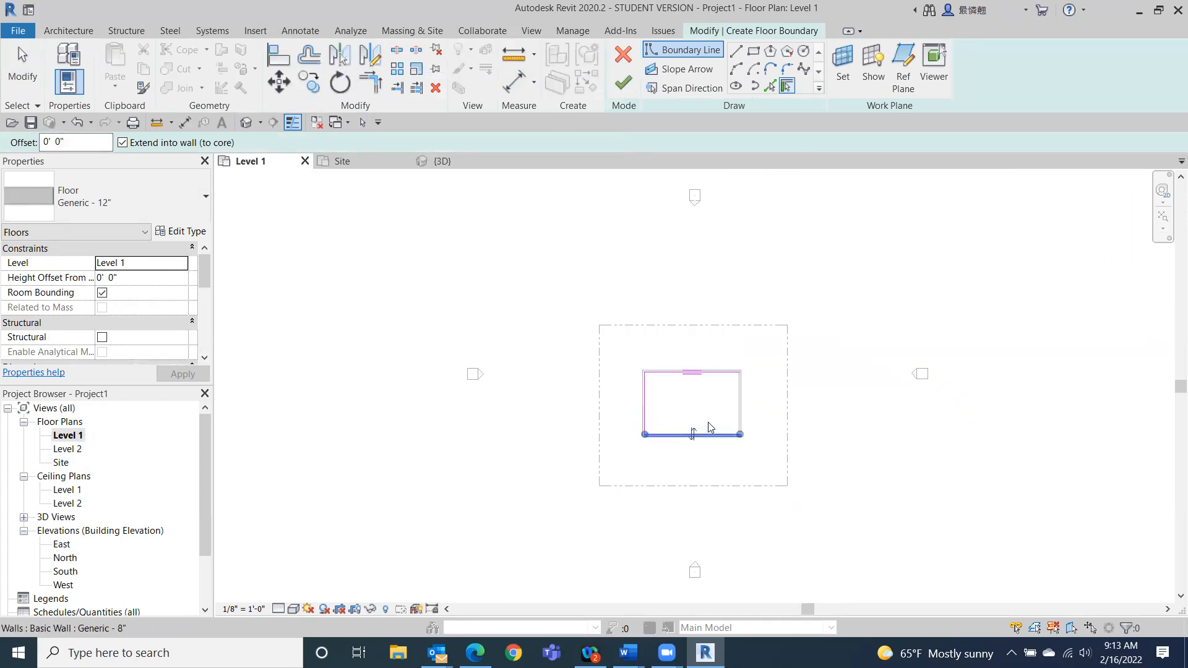
{"action": "left_click", "coordinate": [741, 405]}
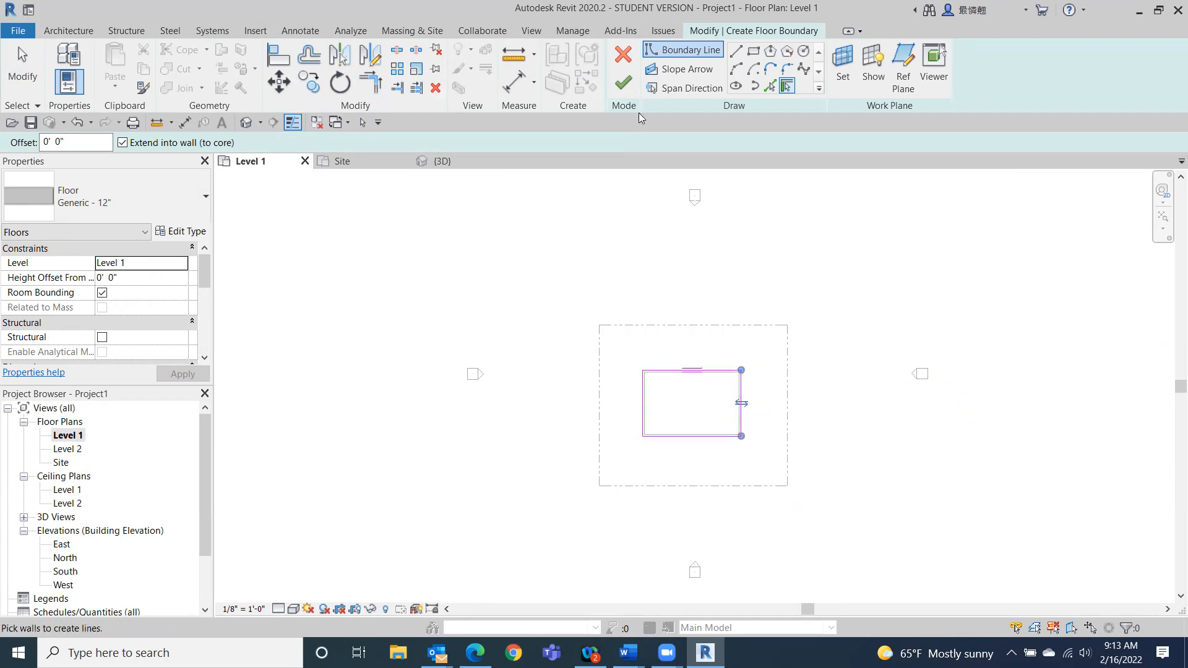
{"action": "left_click", "coordinate": [622, 83]}
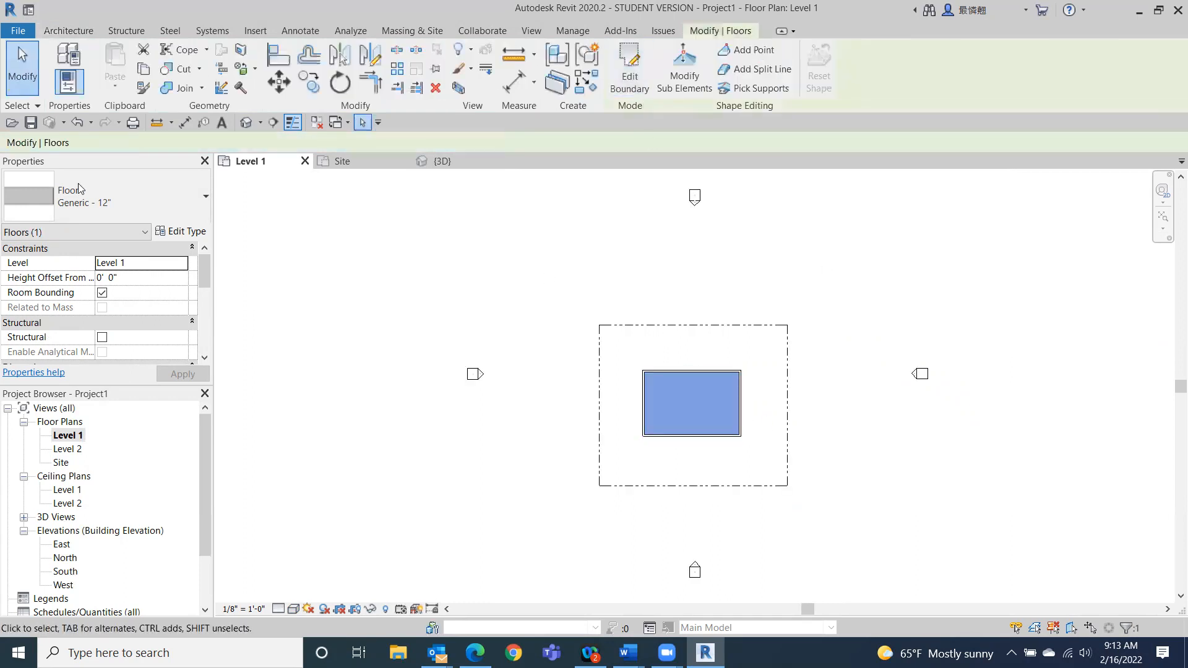
- Return to the 3D view and examine the walls and floor on the site from above
{"action": "left_click", "coordinate": [245, 122]}
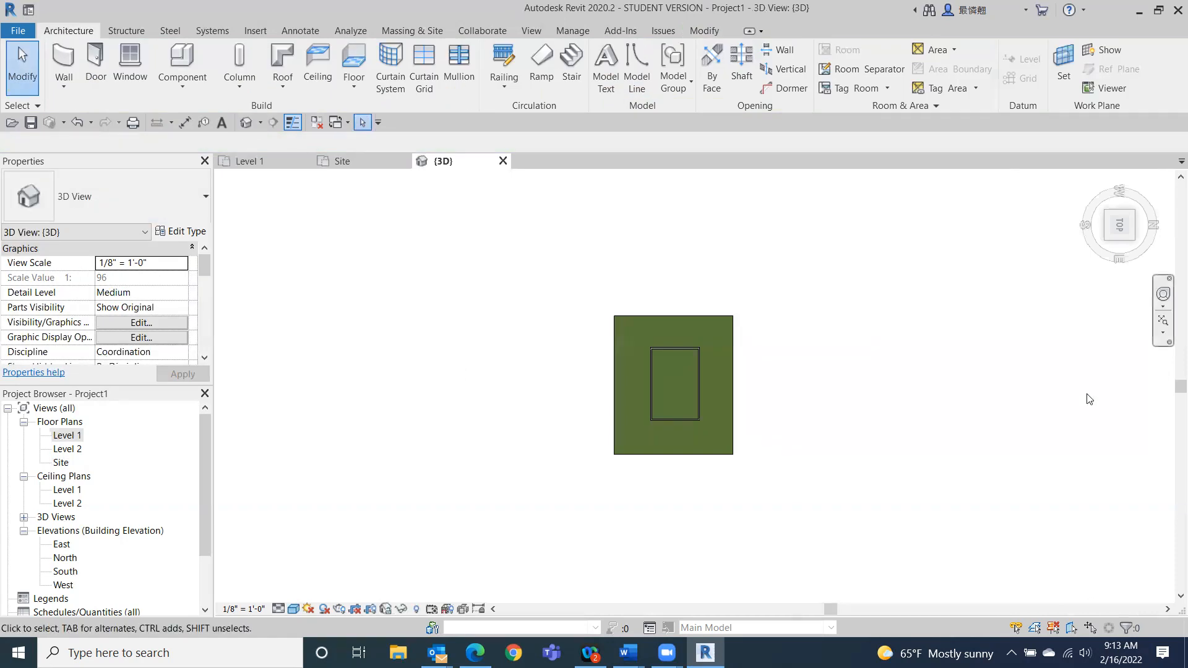
{"action": "mouse_move", "coordinate": [1109, 224]}
{"action": "left_mouse_down"}
{"action": "mouse_move", "coordinate": [1093, 195]}
{"action": "mouse_move", "coordinate": [1094, 224]}
{"action": "mouse_move", "coordinate": [1087, 175]}
{"action": "mouse_move", "coordinate": [1081, 543]}
{"action": "left_mouse_up"}
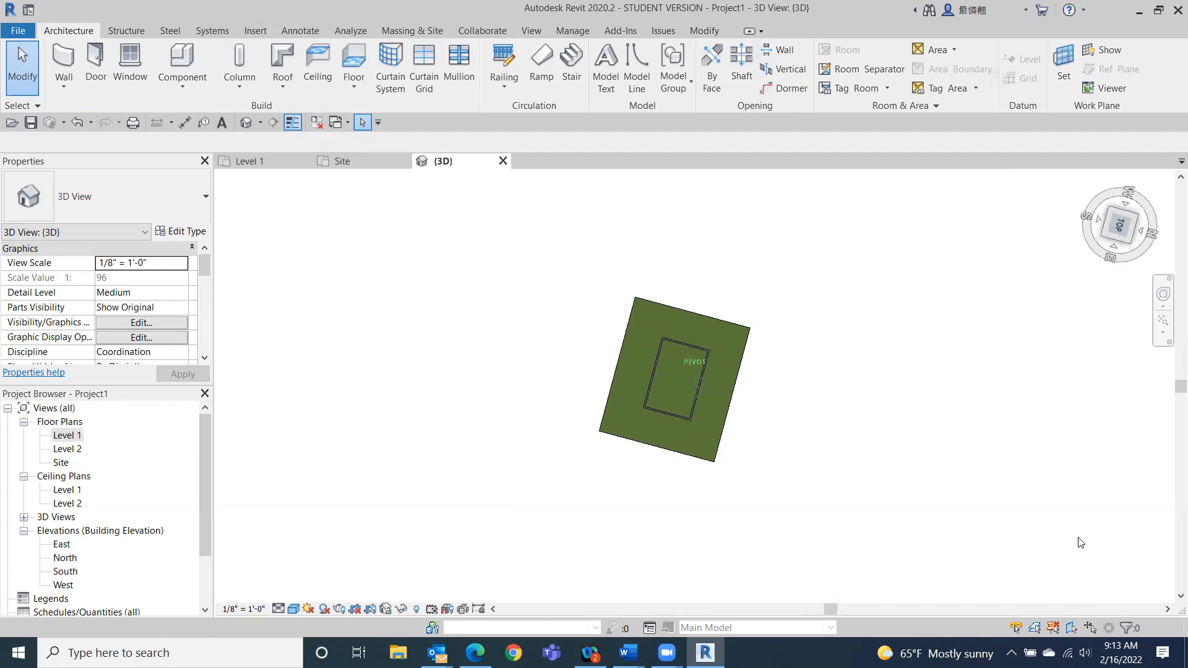
{"action": "left_click", "coordinate": [1119, 225]}
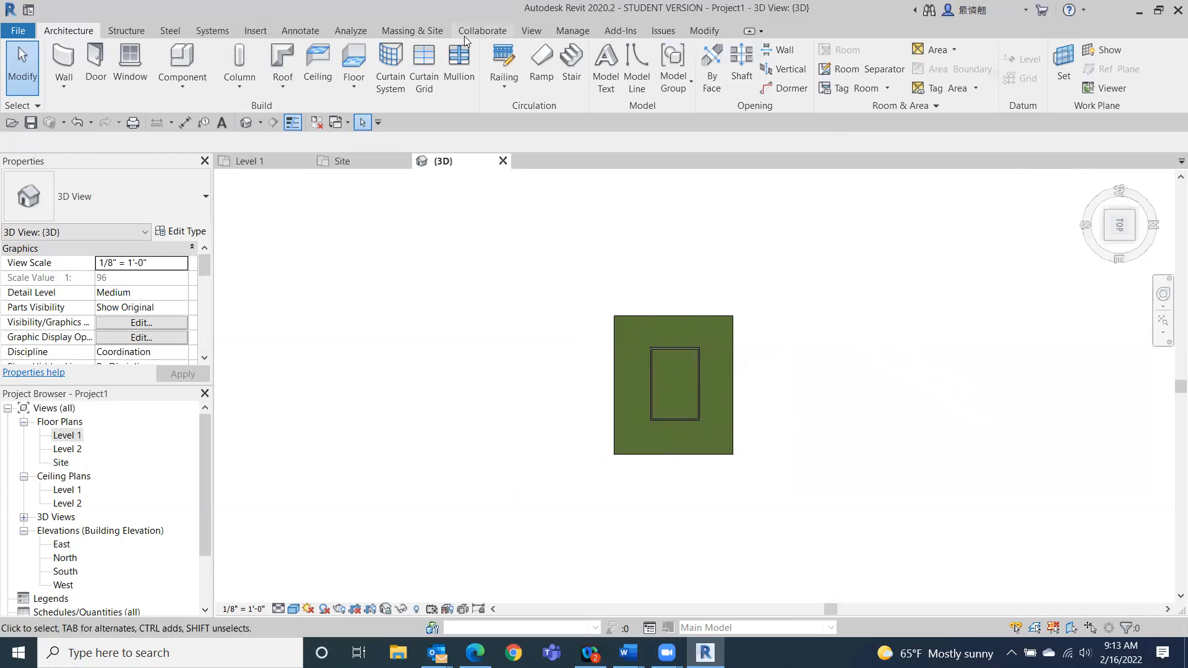
- Split a rectangle about 10' by 7'-6" out of the toposurface near its corner, outside the building walls
{"action": "left_click", "coordinate": [396, 29]}
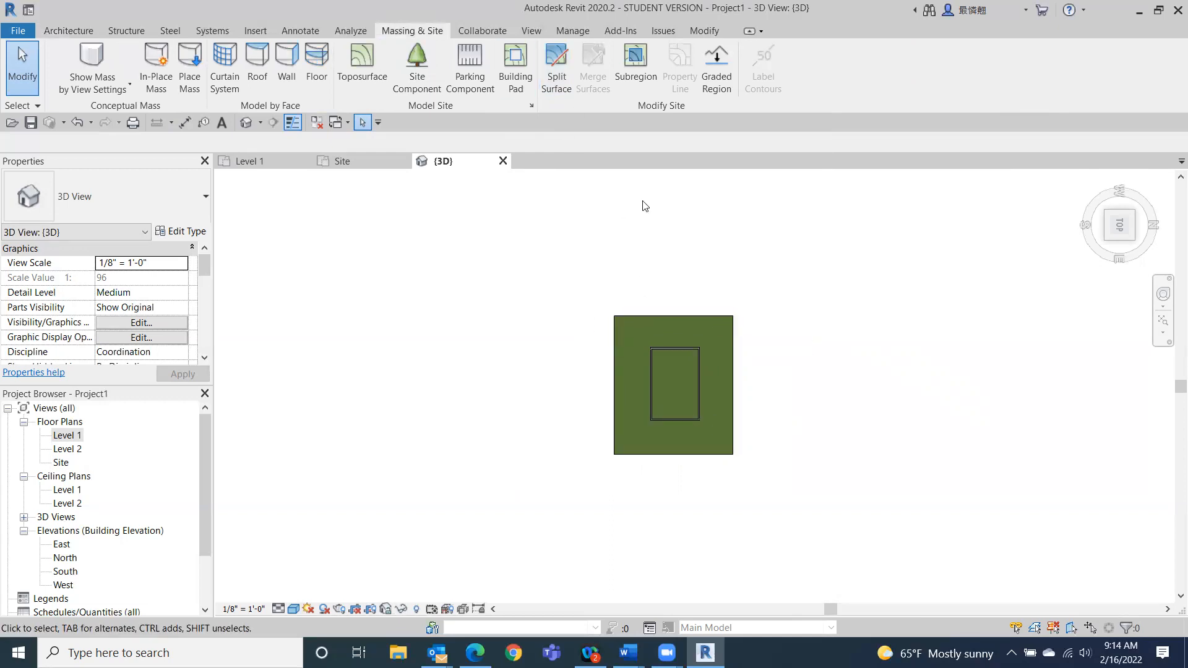
{"action": "left_click", "coordinate": [559, 65]}
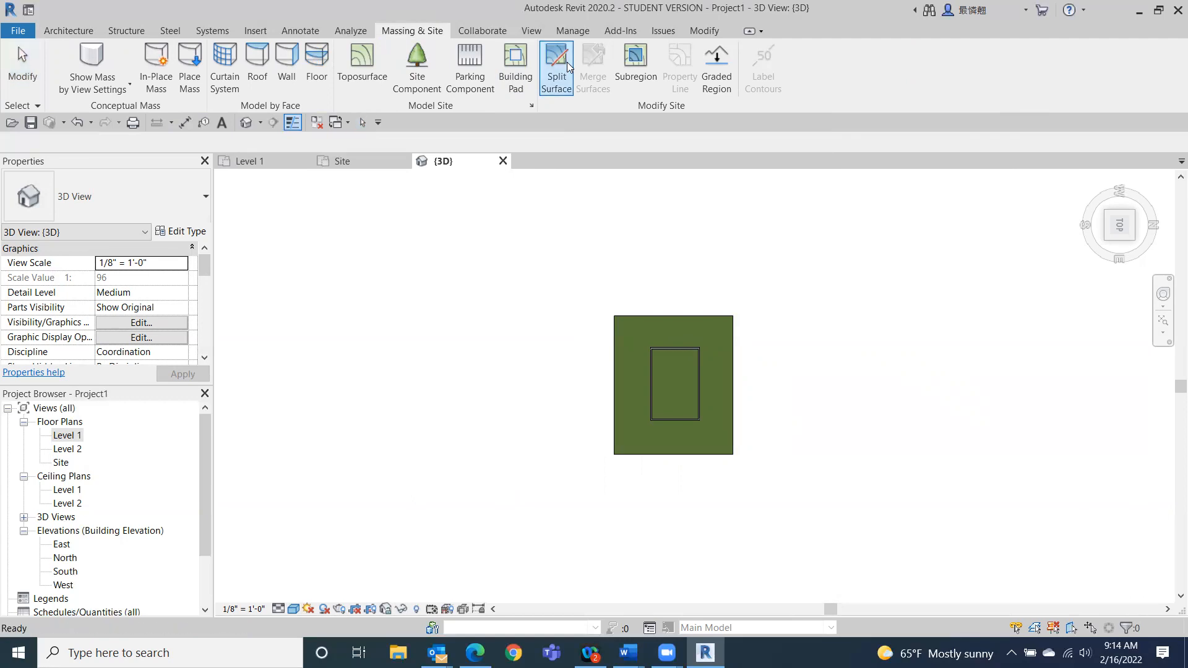
{"action": "scroll", "coordinate": [638, 368], "scroll_direction": "up", "scroll_amount": 2}
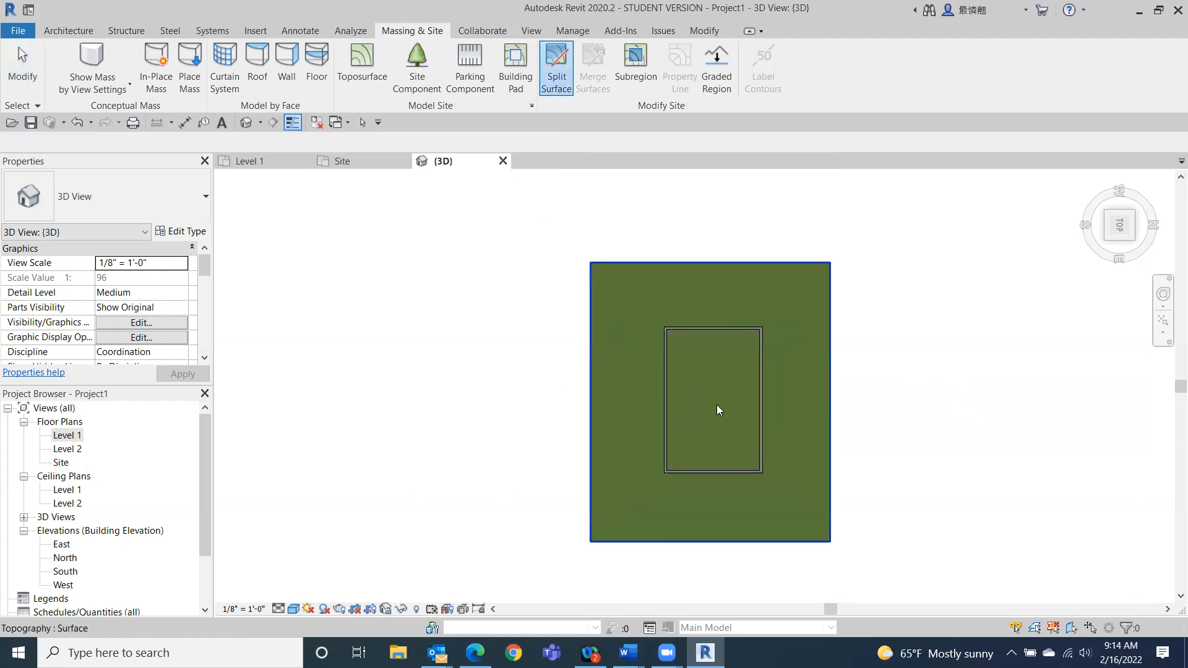
{"action": "left_click", "coordinate": [633, 261]}
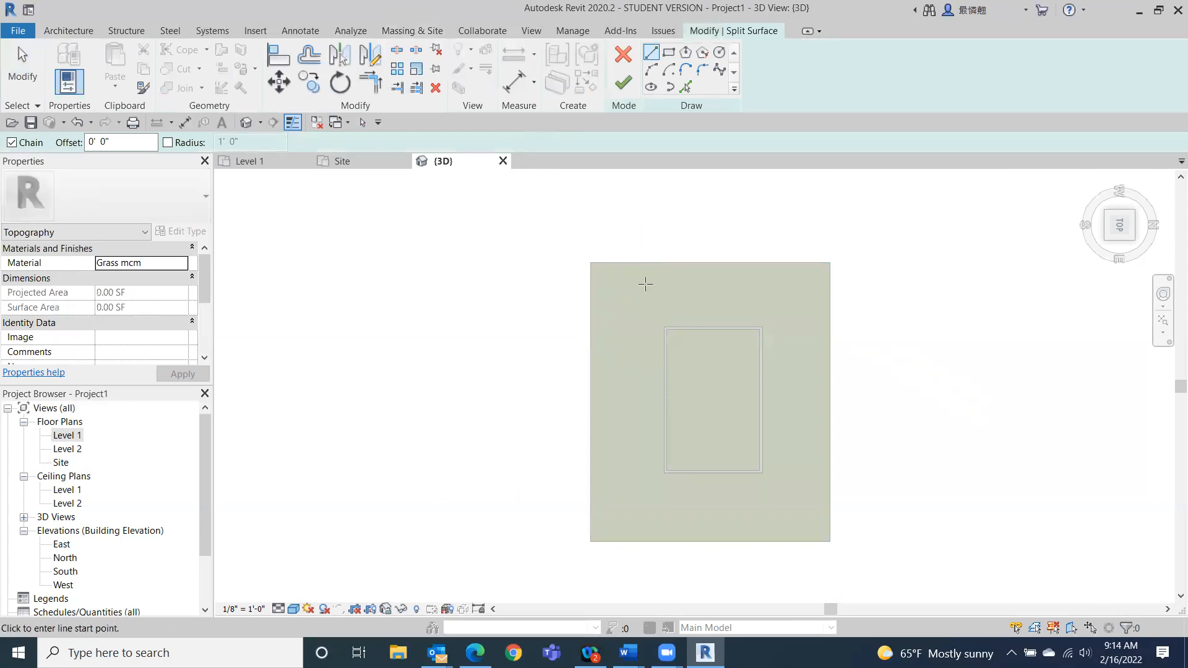
{"action": "left_click", "coordinate": [669, 53]}
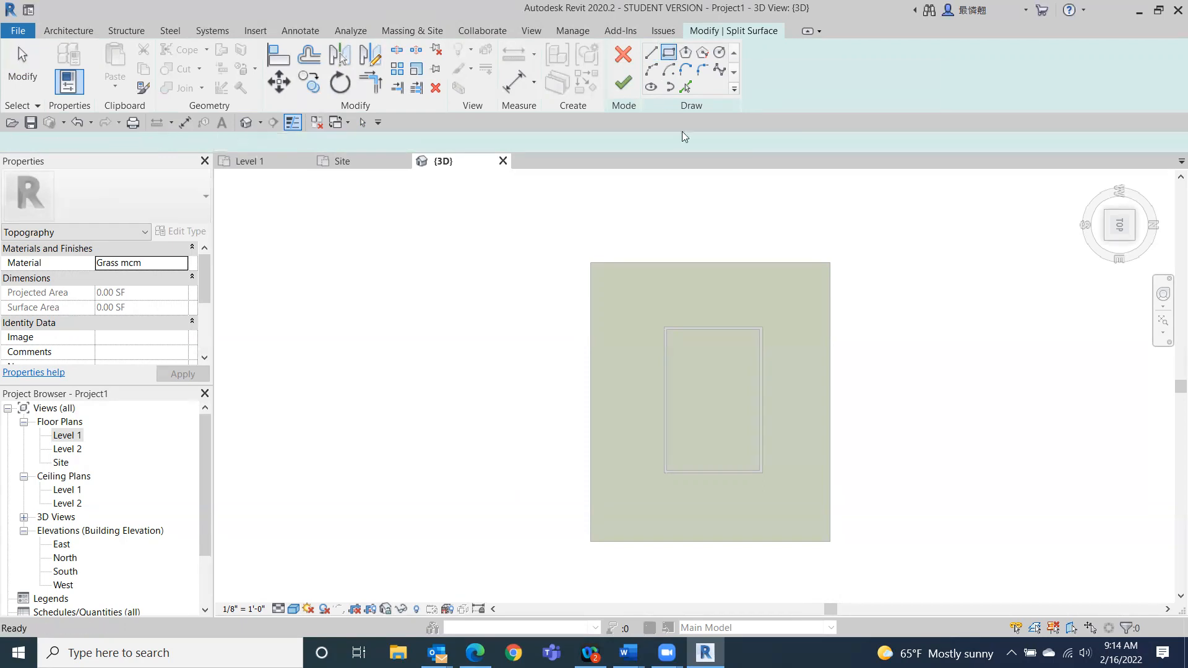
{"action": "left_click", "coordinate": [616, 273]}
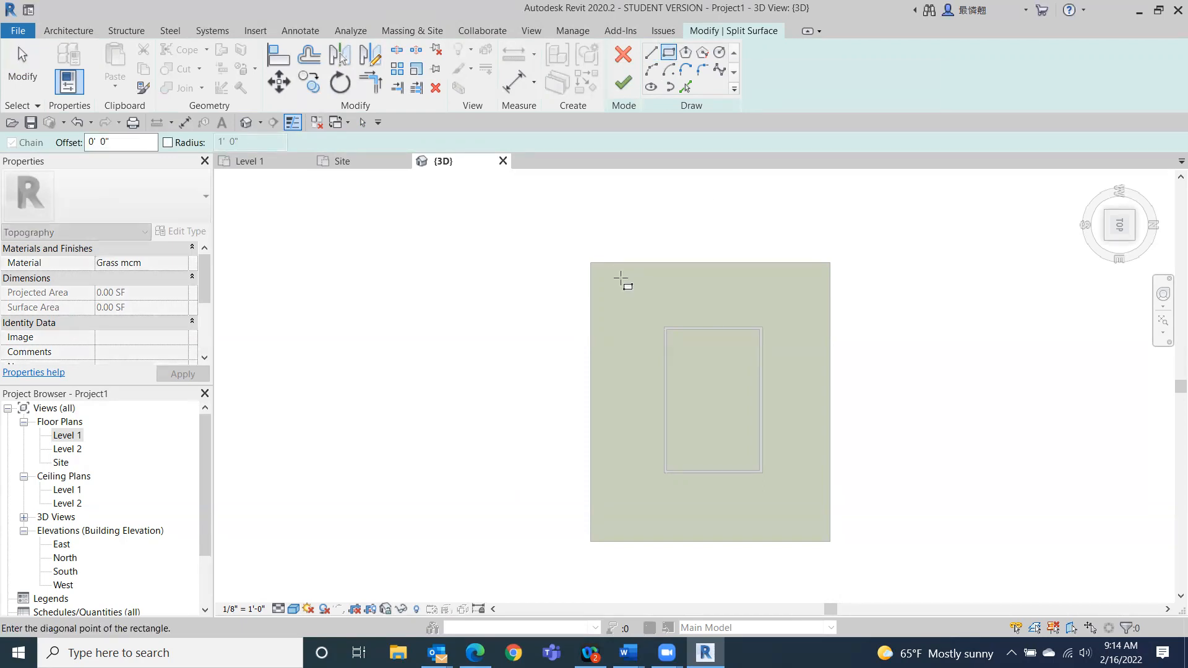
{"action": "left_click", "coordinate": [656, 303]}
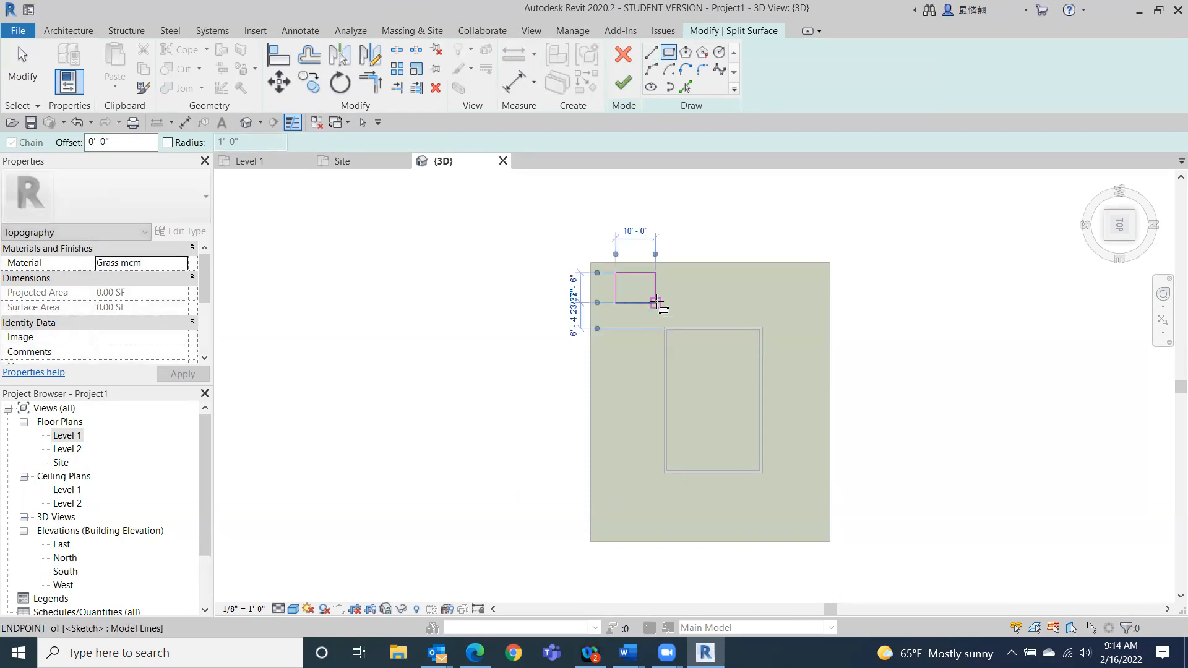
{"action": "left_click", "coordinate": [624, 82]}
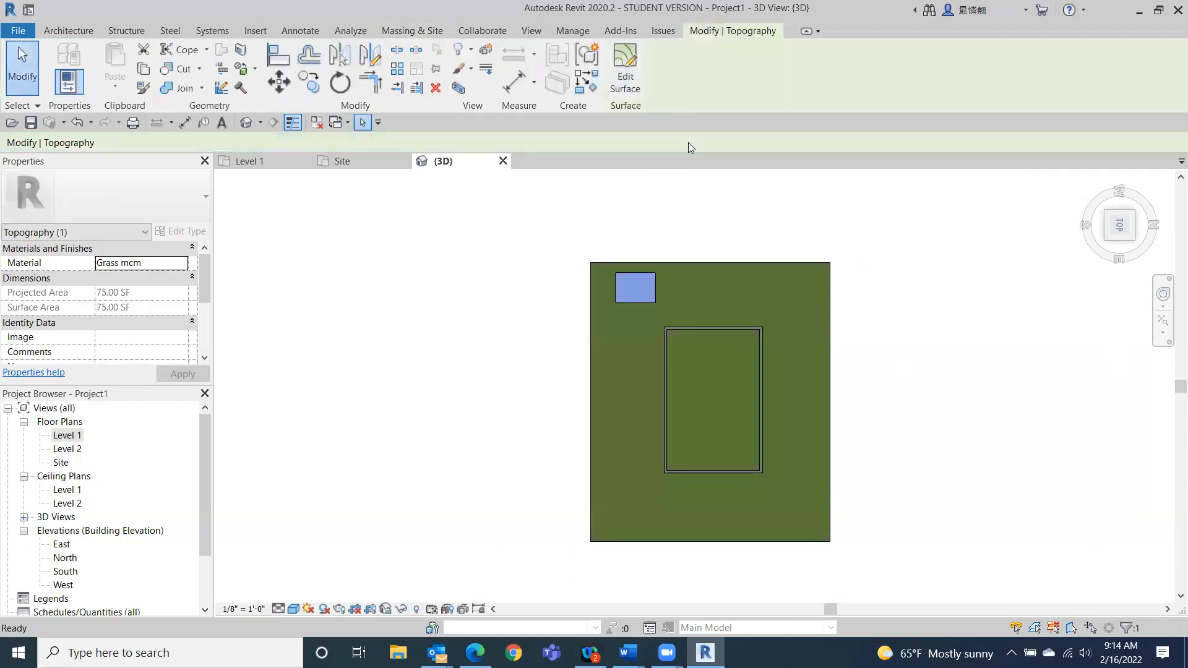
{"action": "left_click", "coordinate": [1019, 374]}
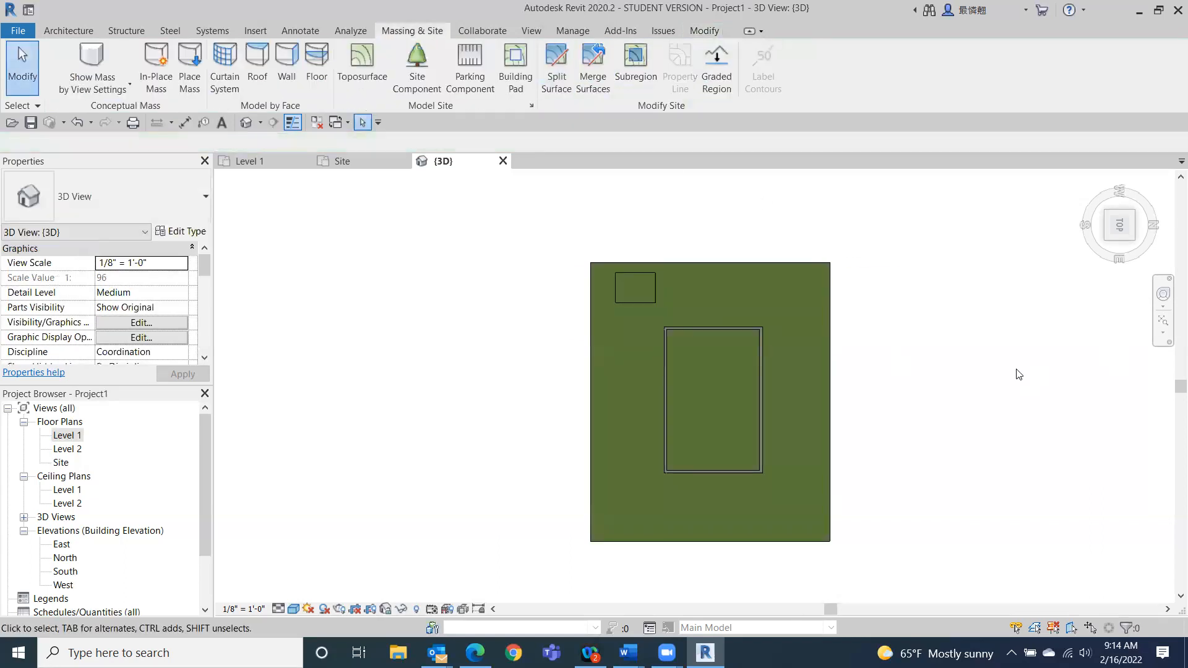
- Assign the Parking Stripe material to the small rectangular split surface near the site corner
{"action": "left_click", "coordinate": [632, 290]}
{"action": "left_click", "coordinate": [639, 372]}
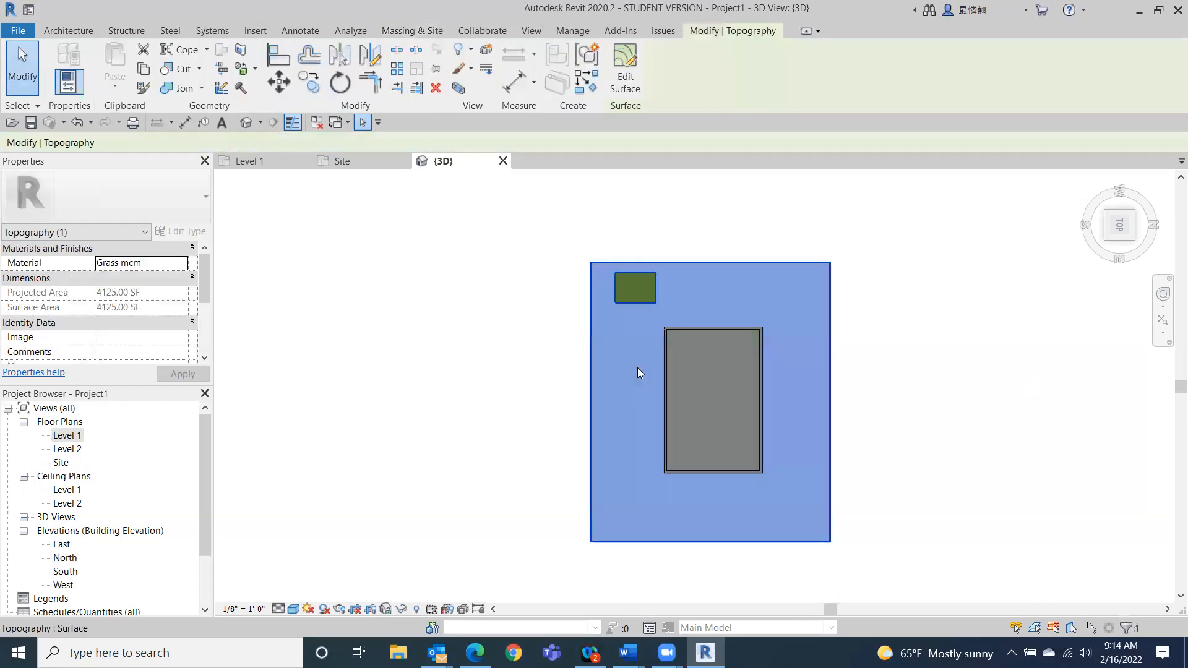
{"action": "left_click", "coordinate": [761, 198]}
{"action": "left_click", "coordinate": [627, 281]}
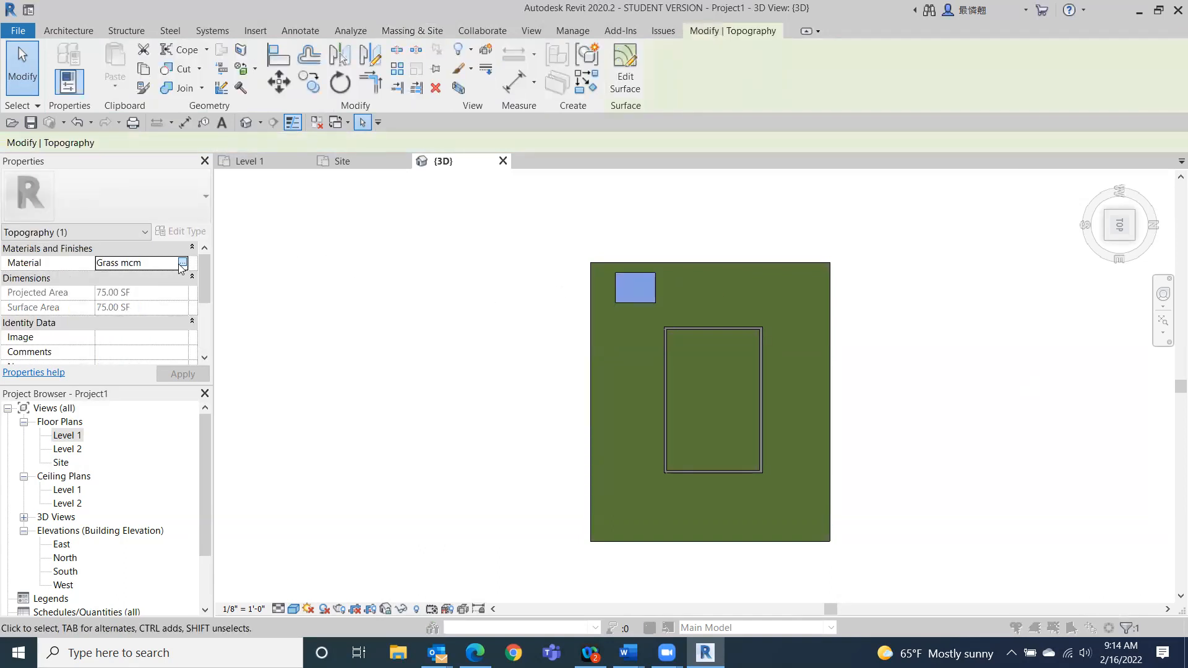
{"action": "left_click", "coordinate": [183, 264]}
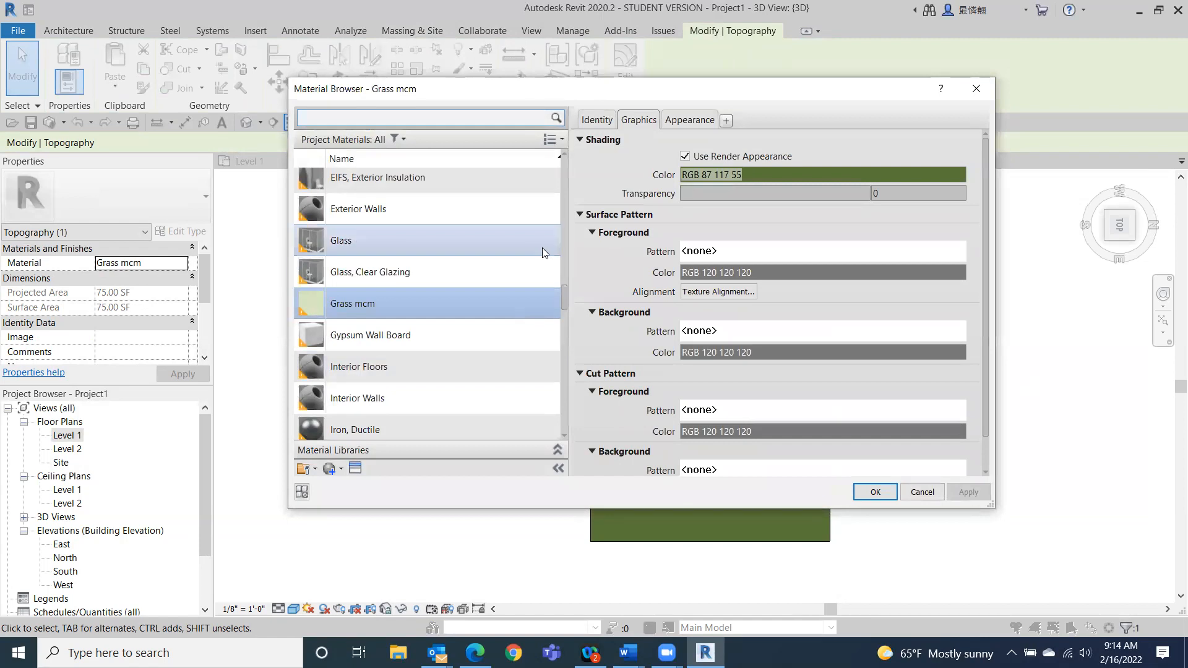
{"action": "scroll", "coordinate": [463, 416], "scroll_direction": "down", "scroll_amount": 2}
{"action": "scroll", "coordinate": [463, 414], "scroll_direction": "down", "scroll_amount": 3}
{"action": "left_click", "coordinate": [388, 235]}
{"action": "left_click", "coordinate": [875, 492]}
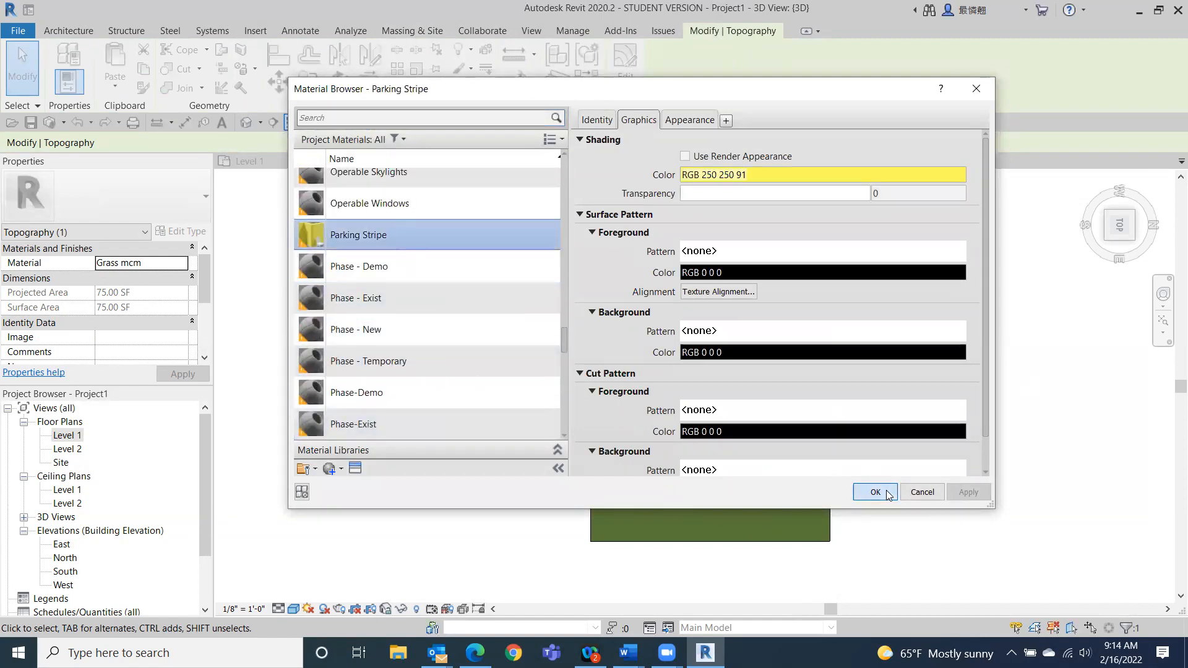
{"action": "key", "text": "Escape"}
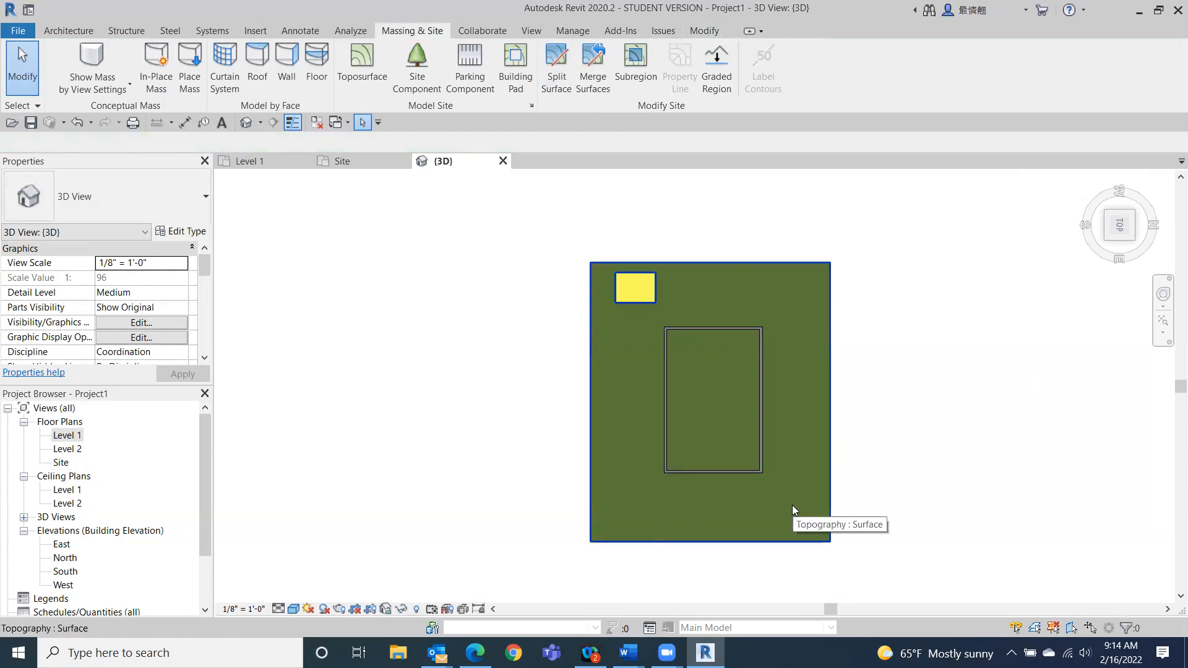
- Delete the small Parking Stripe surface and undo all changes back through the Split Surface operation
{"action": "left_click", "coordinate": [634, 291]}
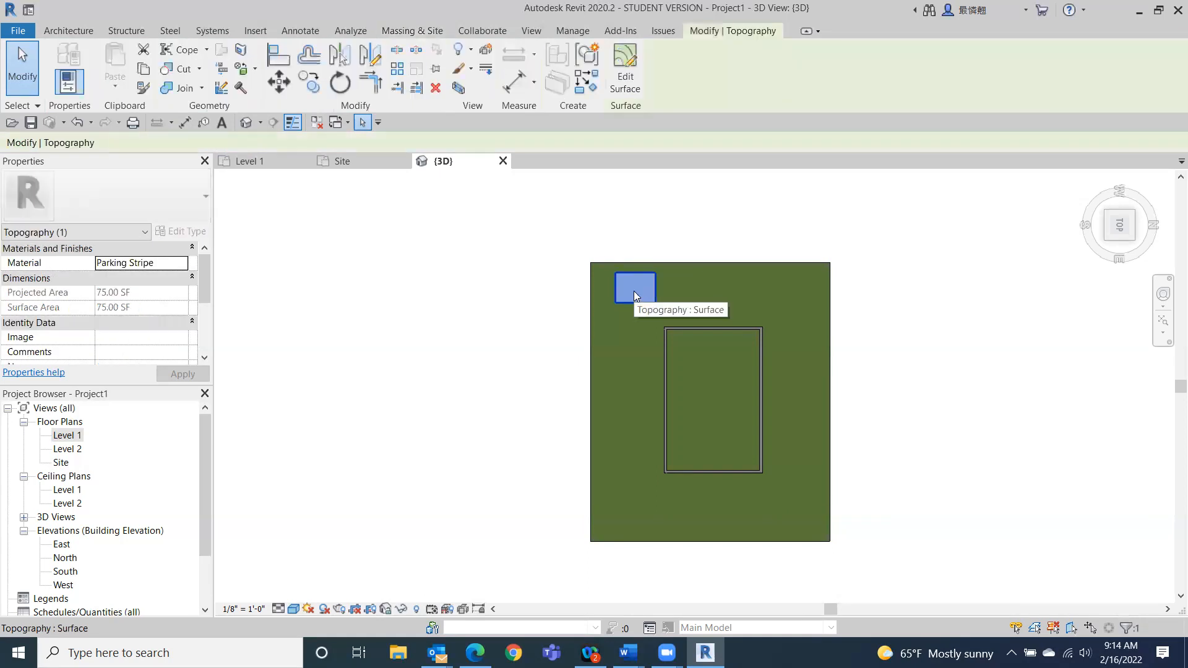
{"action": "key", "text": "Escape"}
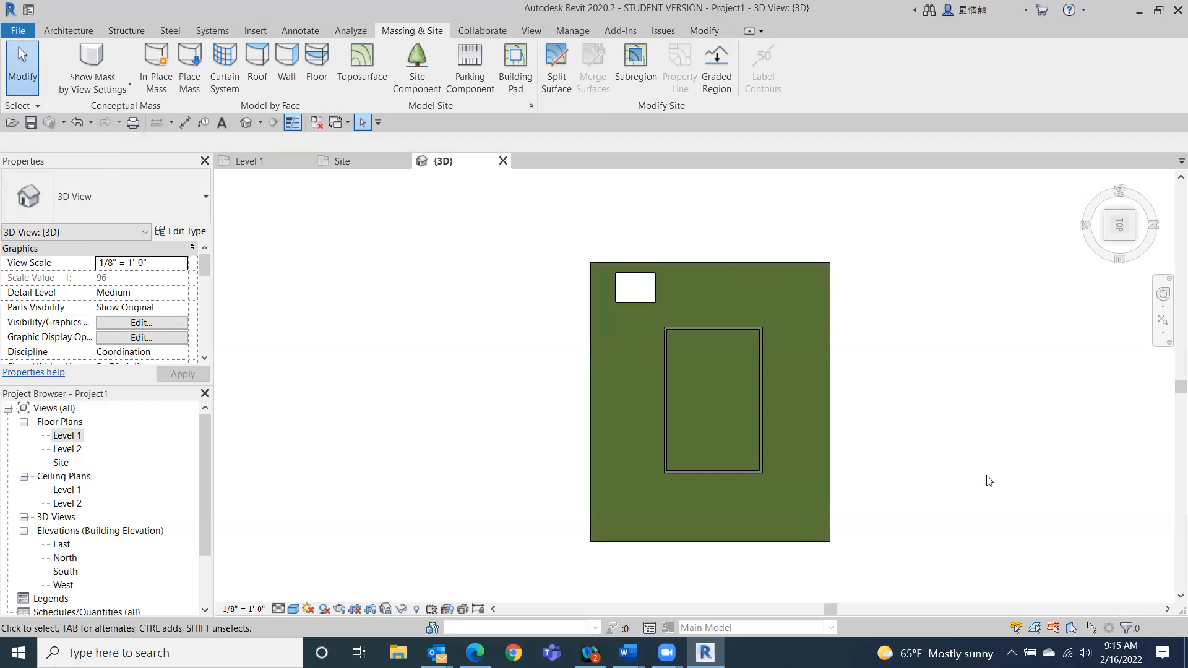
{"action": "left_click", "coordinate": [90, 124]}
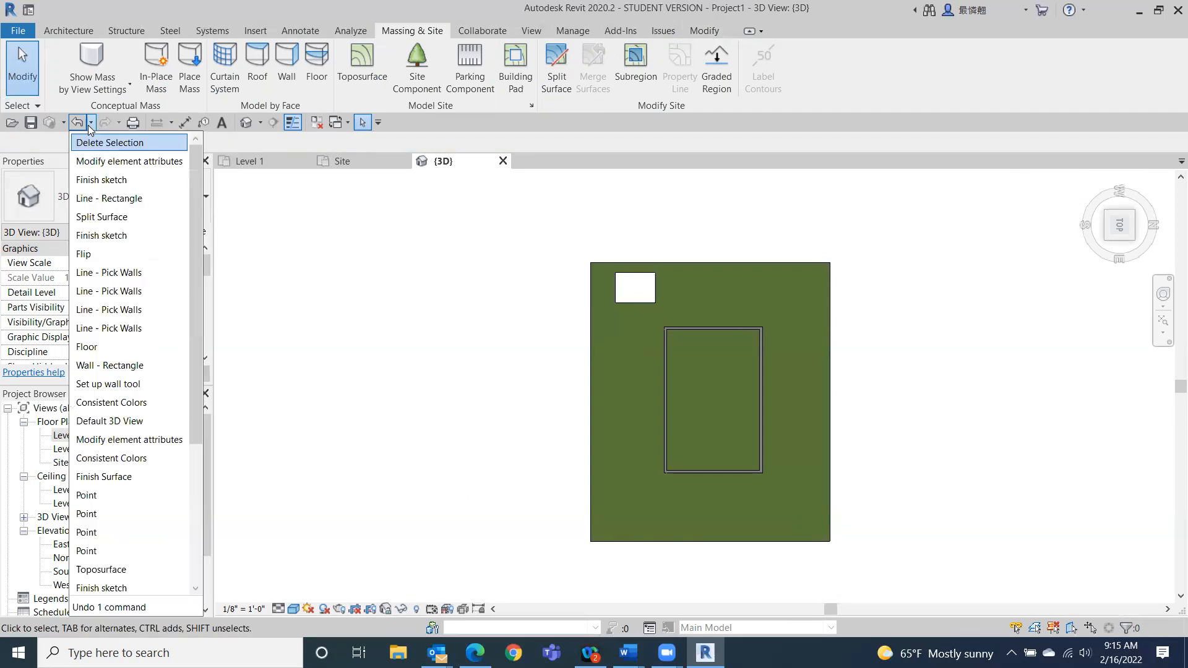
{"action": "left_click", "coordinate": [104, 216]}
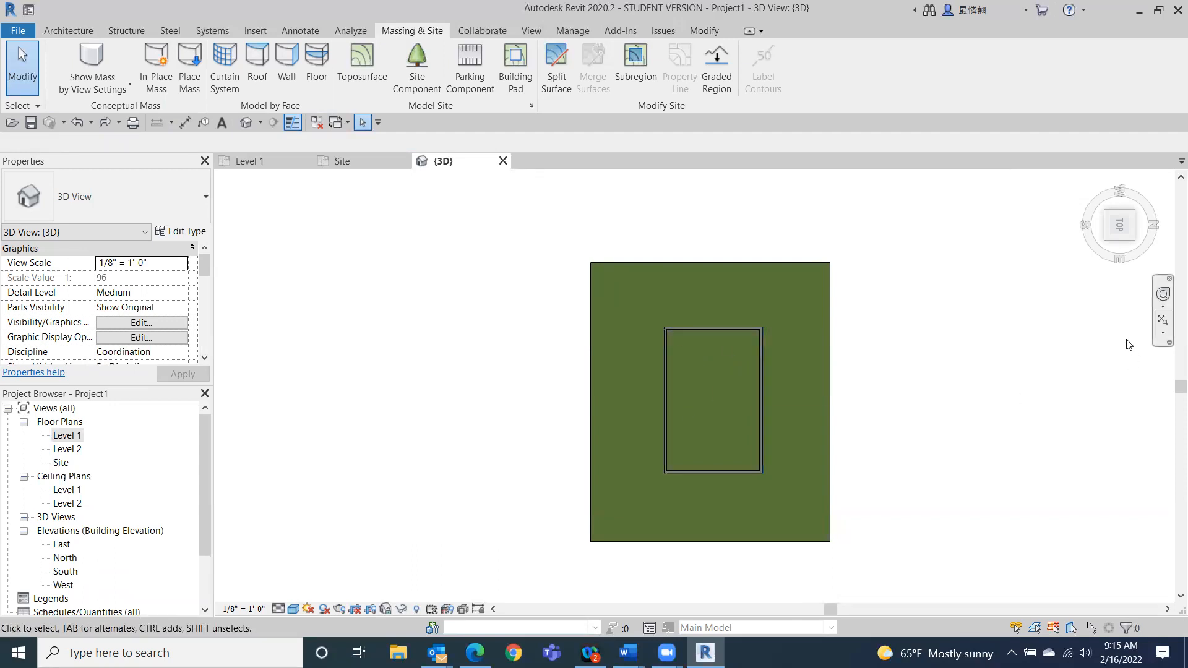
- Show the model from the bottom and temporarily hide the Generic - 12" floor element in the 3D view
{"action": "left_click", "coordinate": [1106, 236]}
{"action": "left_click", "coordinate": [1117, 244]}
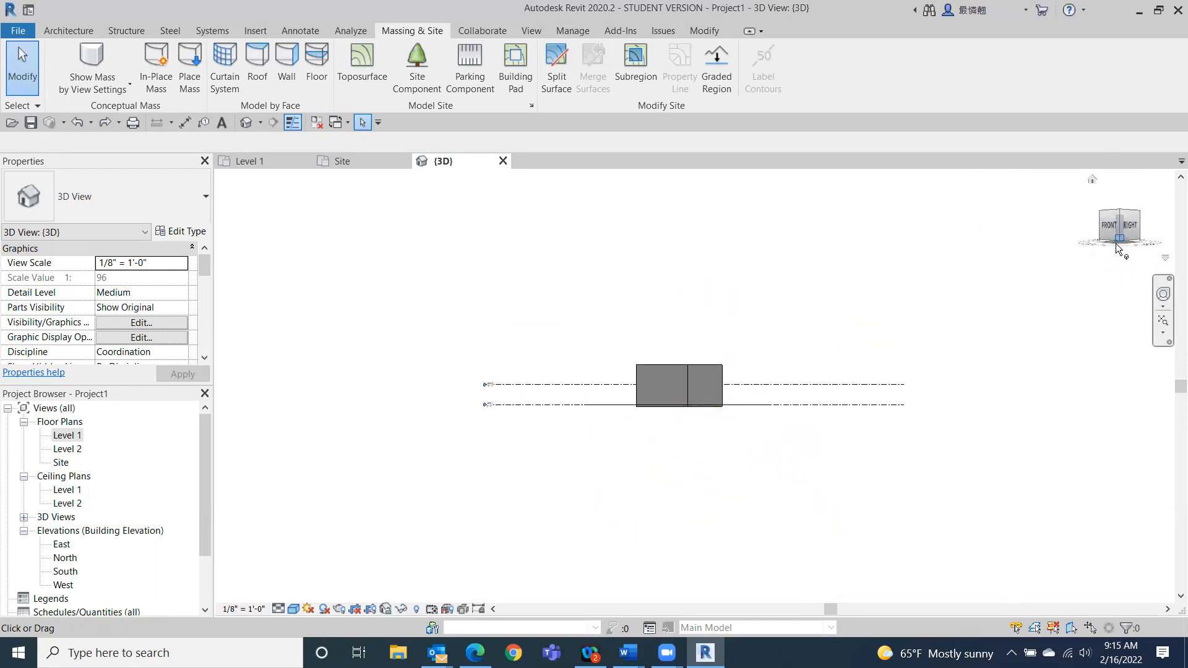
{"action": "left_click", "coordinate": [1116, 244]}
{"action": "left_click", "coordinate": [1117, 244]}
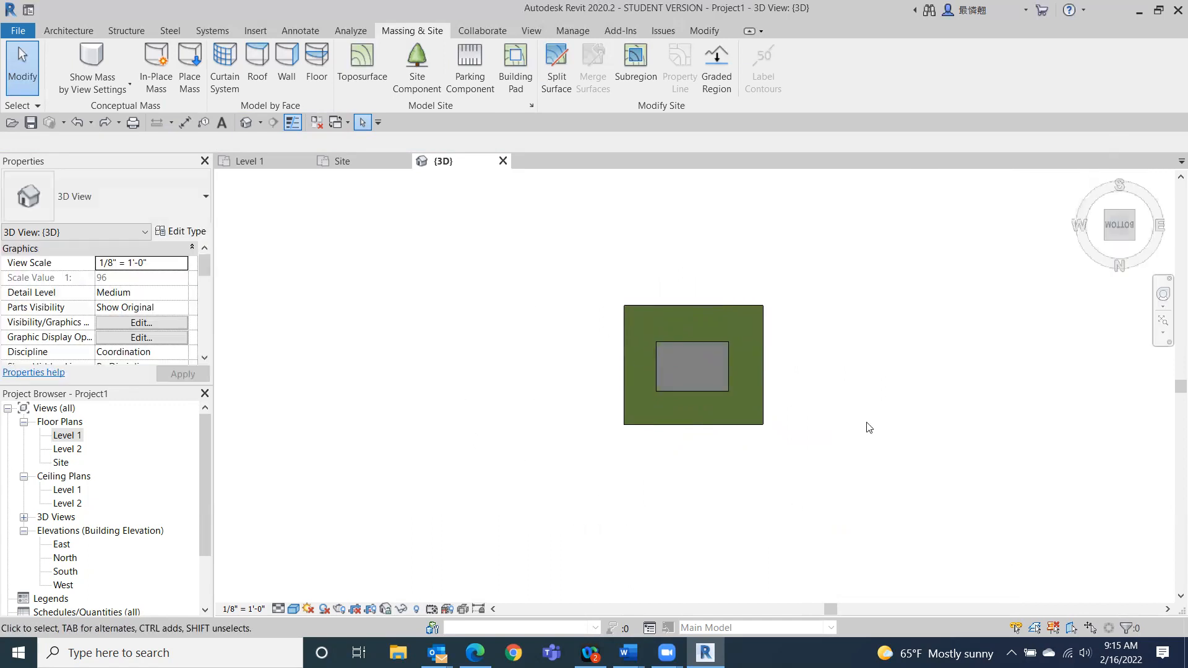
{"action": "scroll", "coordinate": [870, 427], "scroll_direction": "up", "scroll_amount": 5}
{"action": "left_click", "coordinate": [754, 334]}
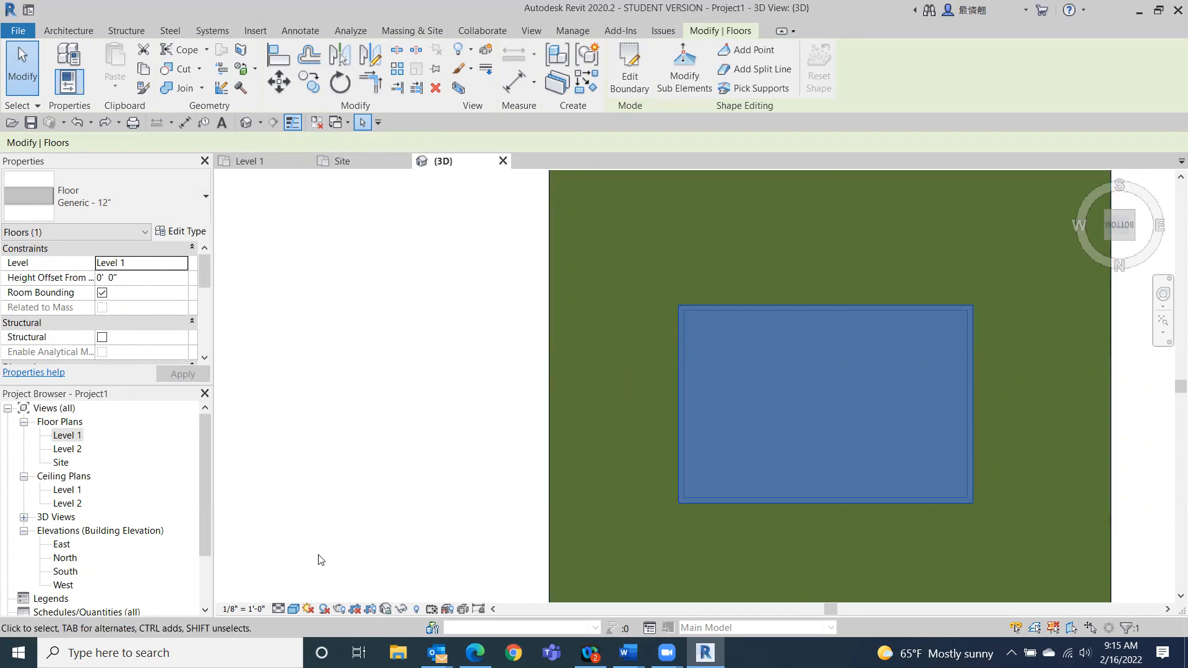
{"action": "left_click", "coordinate": [400, 610]}
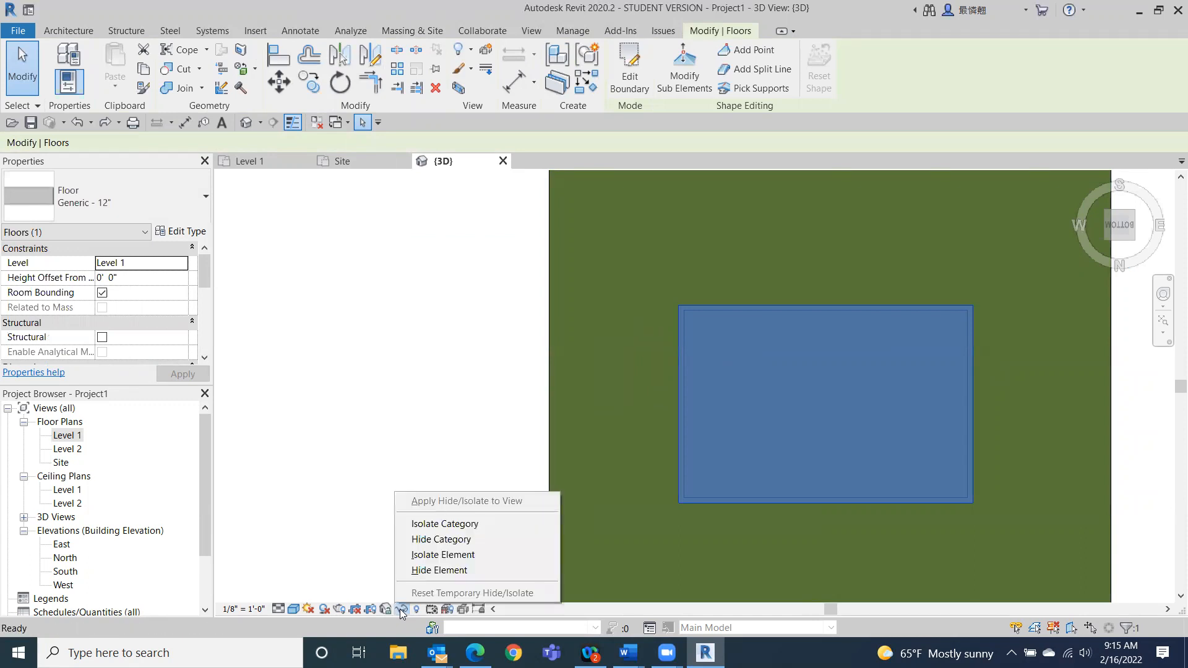
{"action": "left_click", "coordinate": [433, 570]}
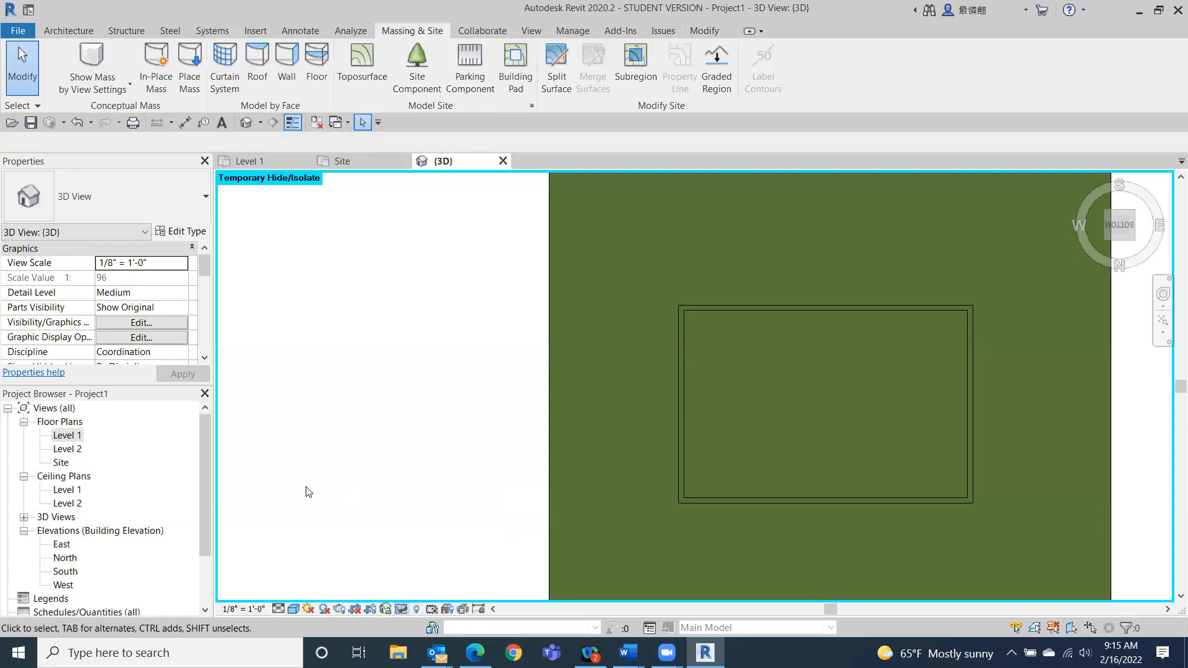
- Split the toposurface with a 36'-8" by 24'-8" rectangle along the outer edges of the building walls
{"action": "left_click", "coordinate": [553, 68]}
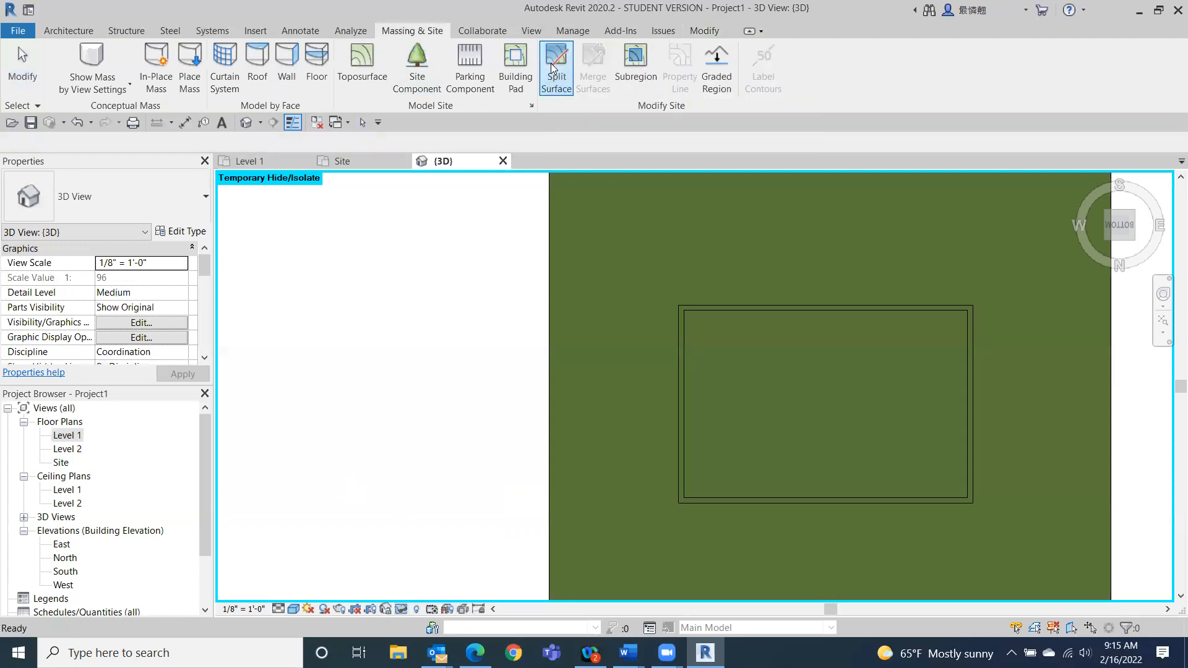
{"action": "left_click", "coordinate": [547, 253]}
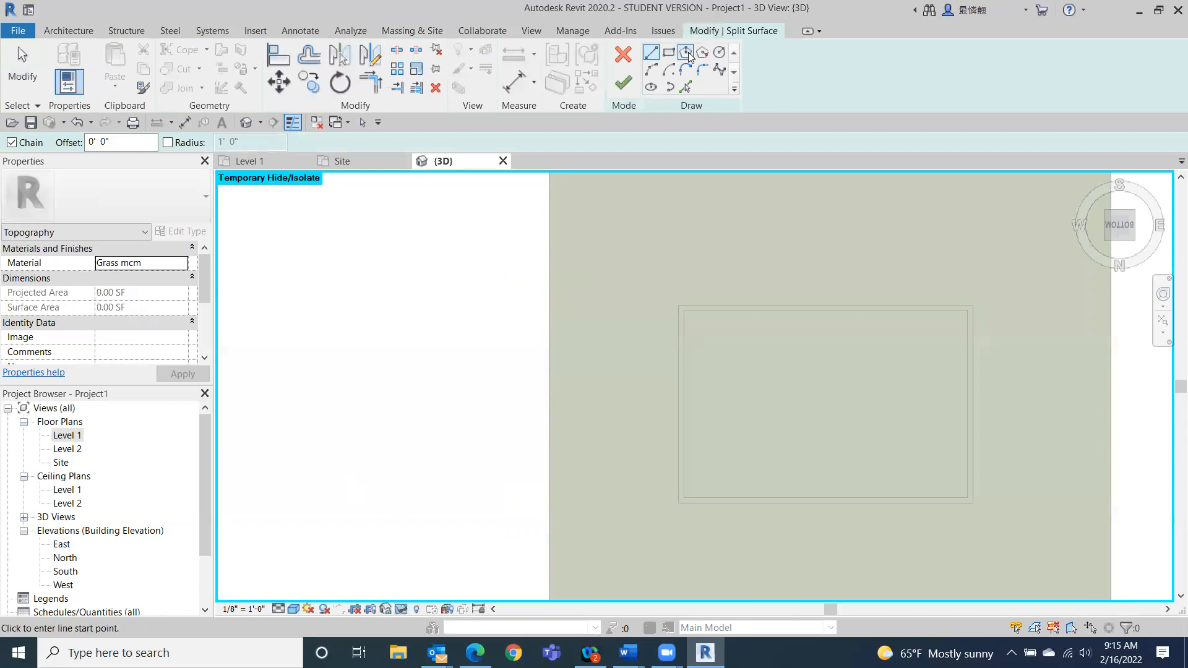
{"action": "left_click", "coordinate": [671, 55]}
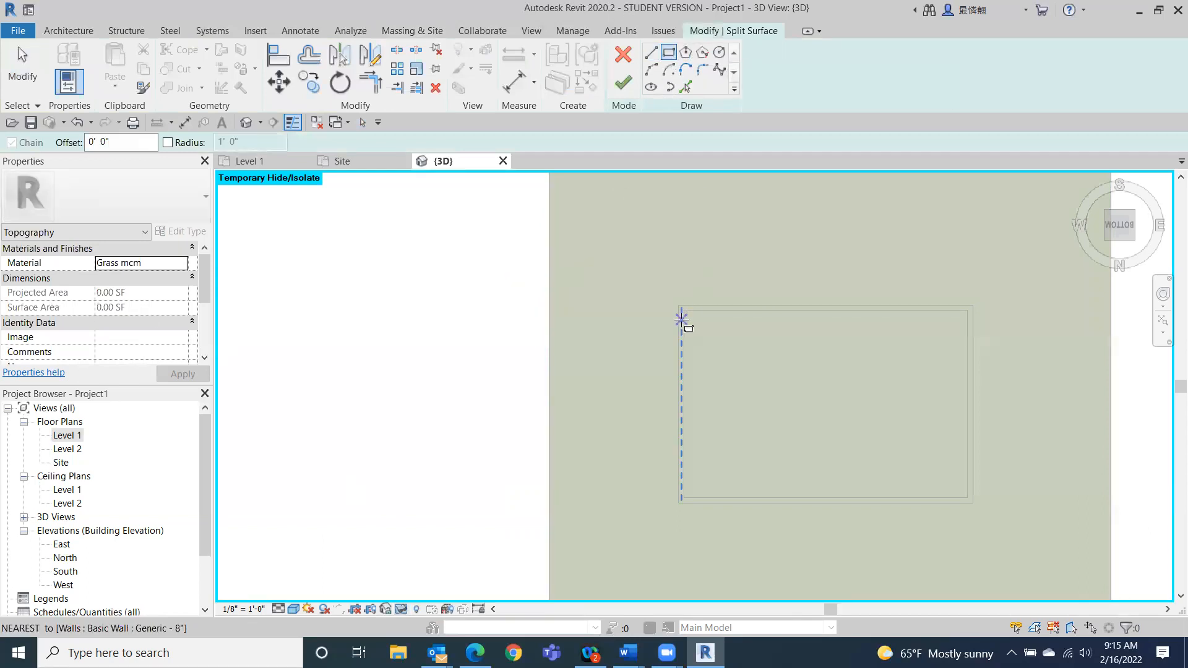
{"action": "scroll", "coordinate": [679, 290], "scroll_direction": "up", "scroll_amount": 2}
{"action": "left_click", "coordinate": [679, 290]}
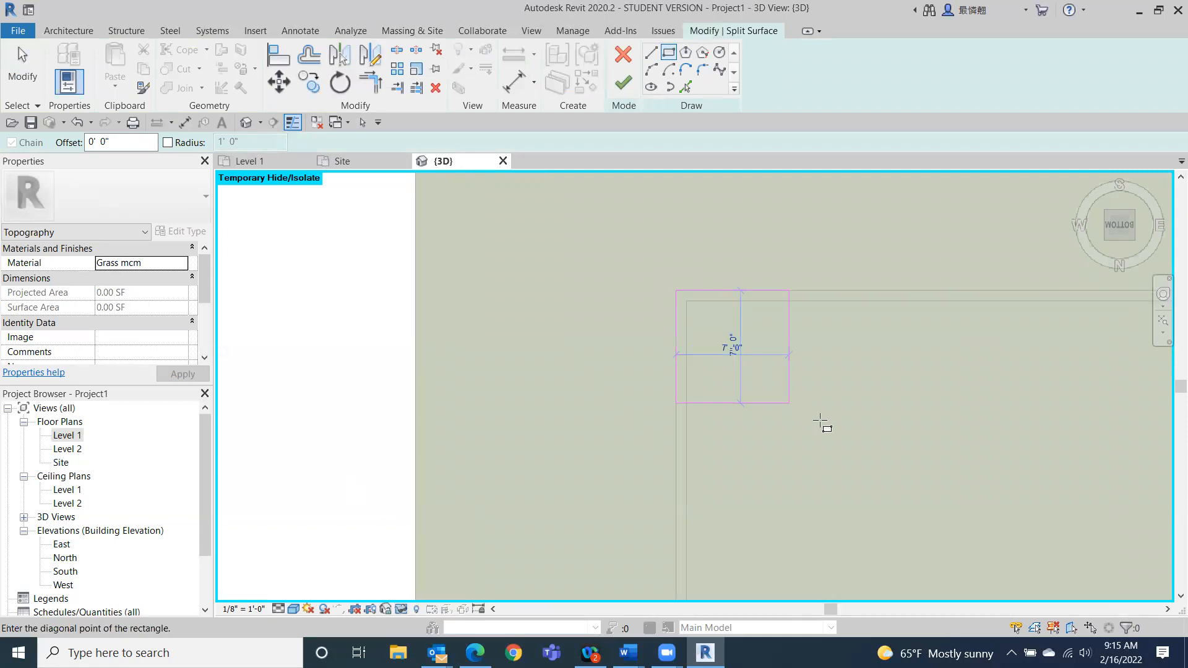
{"action": "middle_click_drag", "start_coordinate": [833, 399], "coordinate": [724, 299]}
{"action": "scroll", "coordinate": [796, 379], "scroll_direction": "down", "scroll_amount": 2}
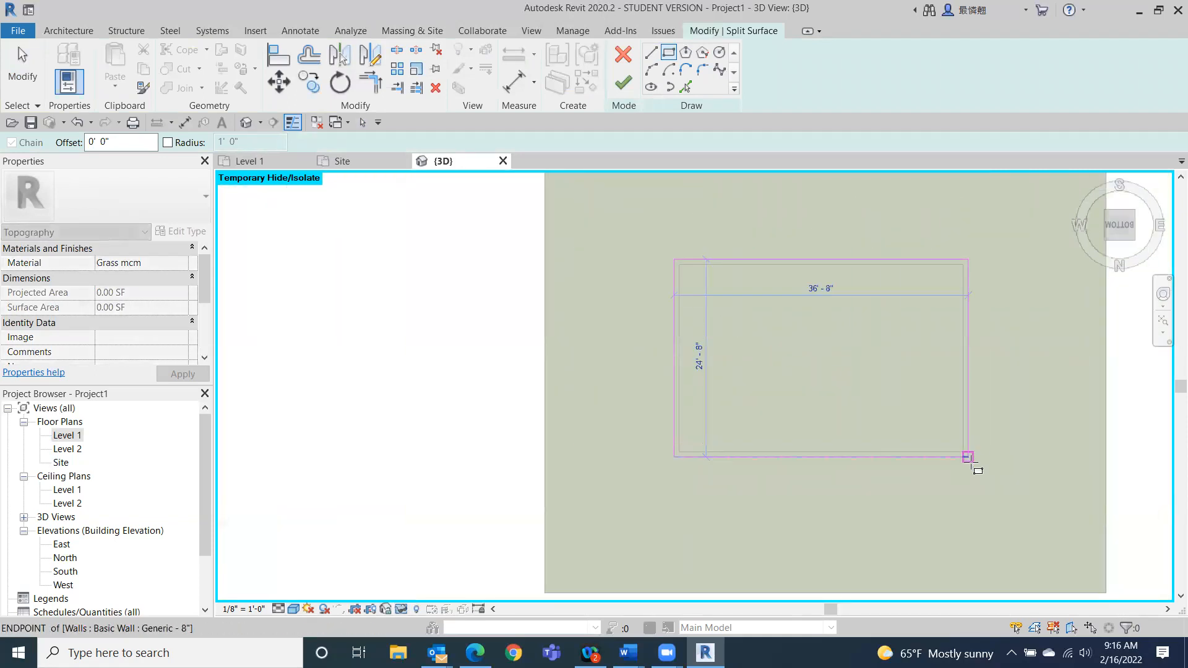
{"action": "left_click", "coordinate": [970, 459]}
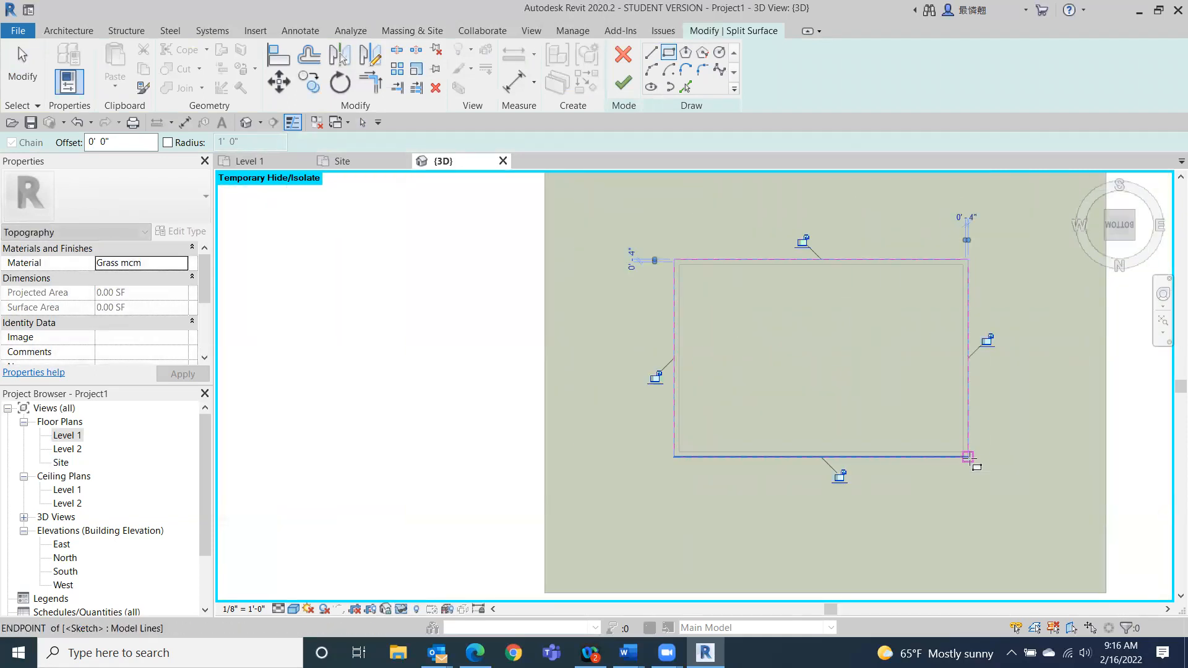
{"action": "left_click", "coordinate": [624, 88]}
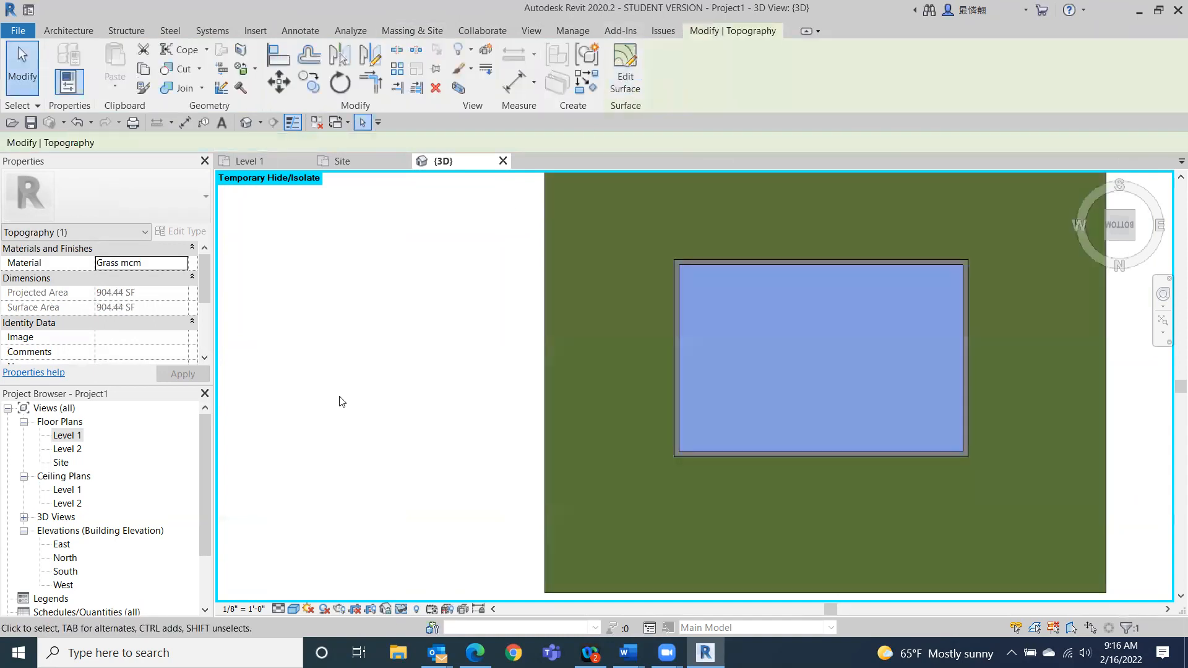
{"action": "left_click", "coordinate": [339, 398]}
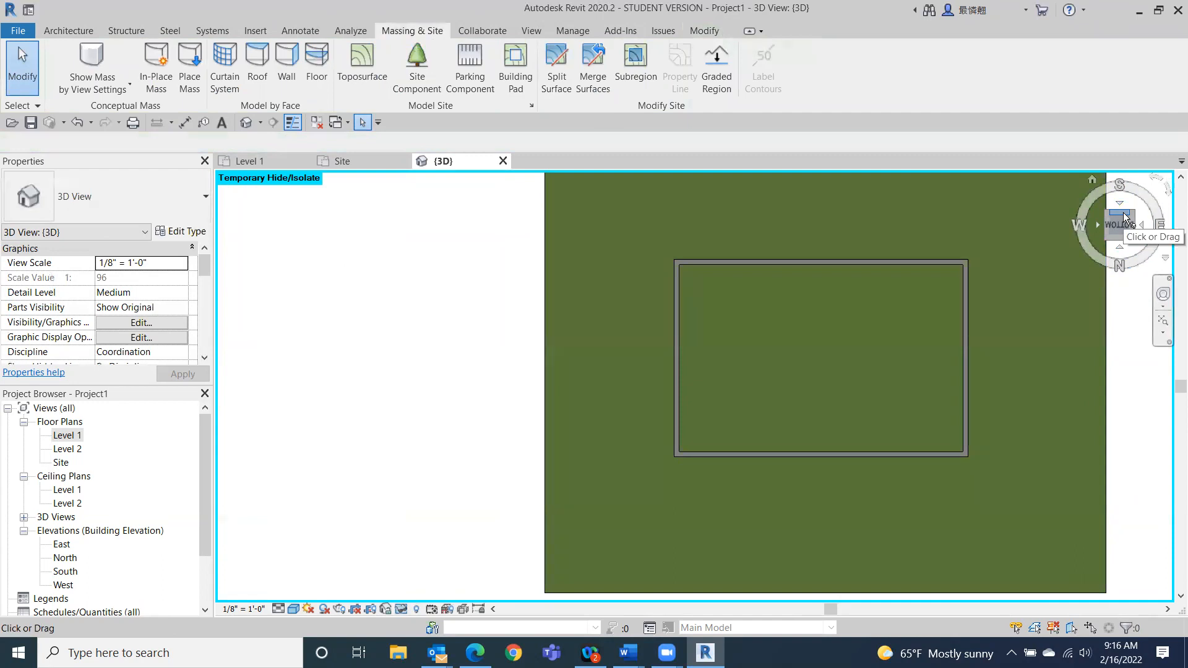
- Delete the split toposurface portion enclosed by the building walls
{"action": "left_click", "coordinate": [701, 357]}
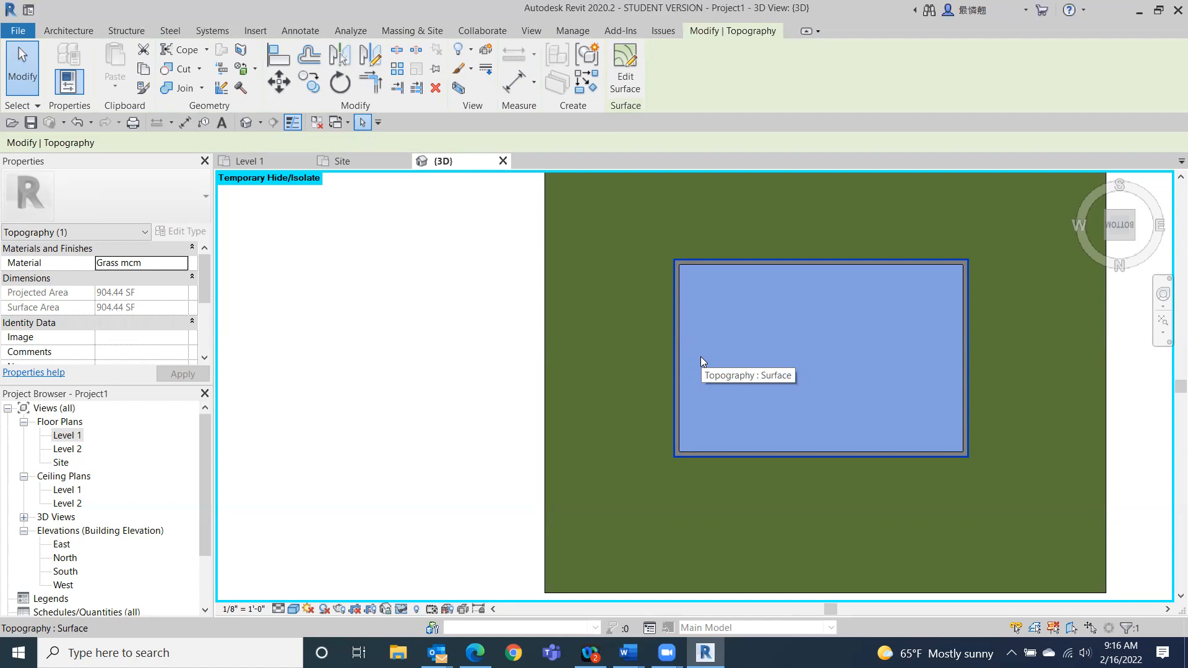
{"action": "key", "text": "Escape"}
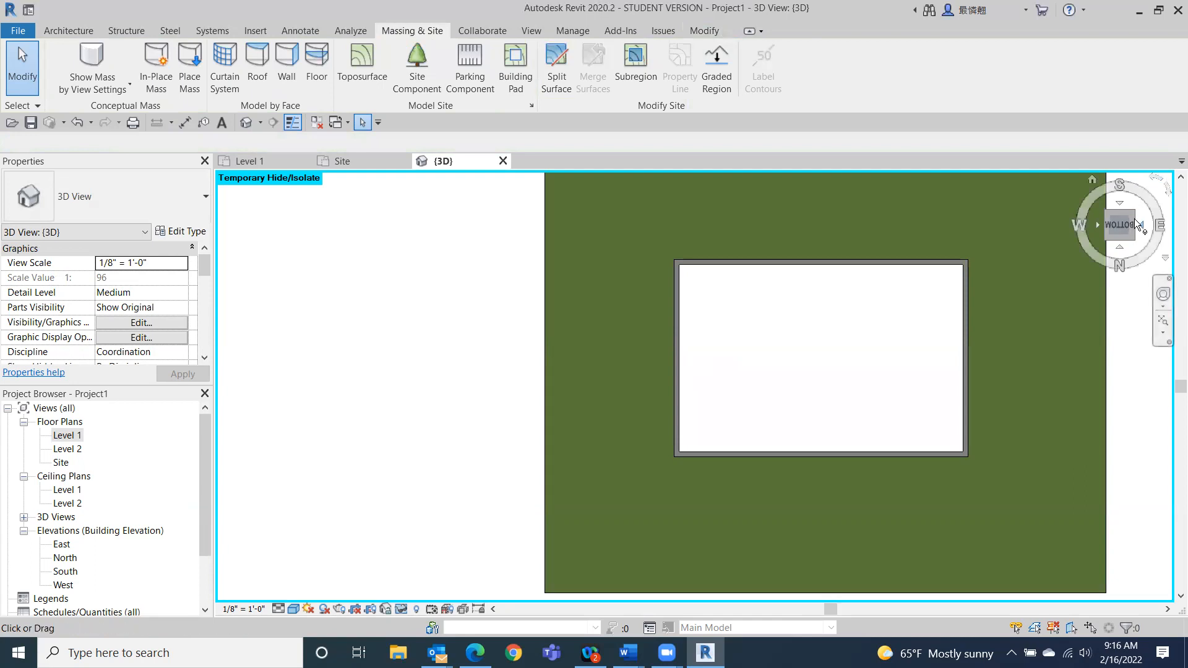
{"action": "left_click_drag", "start_coordinate": [1134, 210], "coordinate": [1102, 431]}
{"action": "middle_click_drag", "start_coordinate": [998, 465], "coordinate": [1003, 462], "text": "shift"}
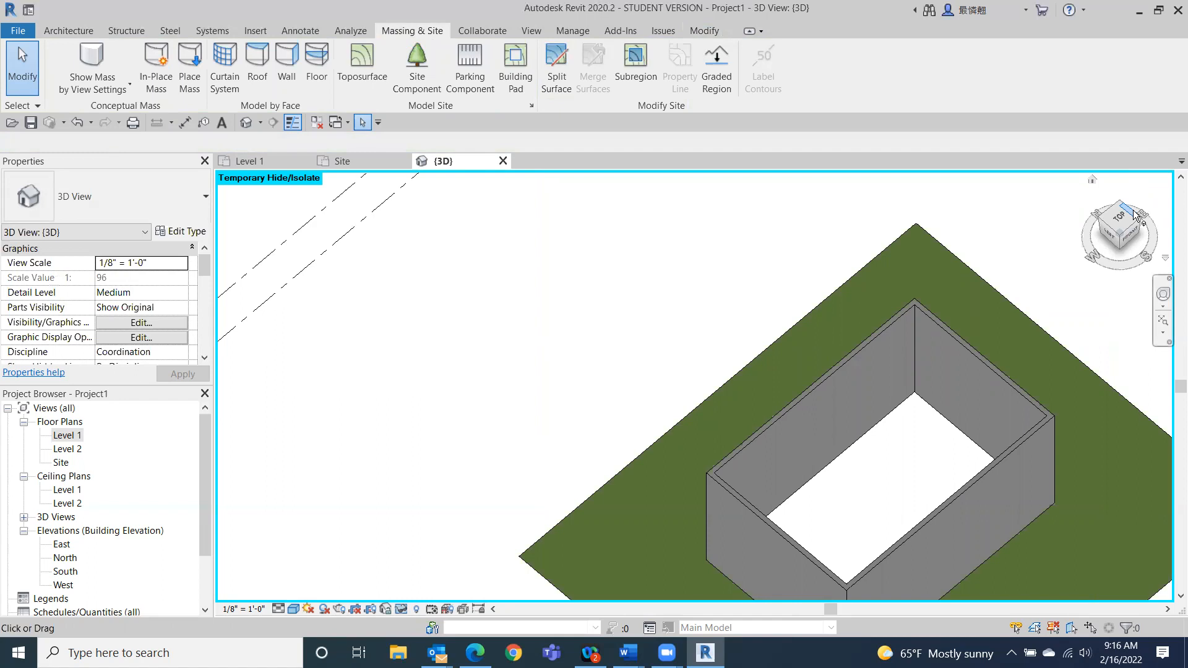
{"action": "mouse_move", "coordinate": [488, 644]}
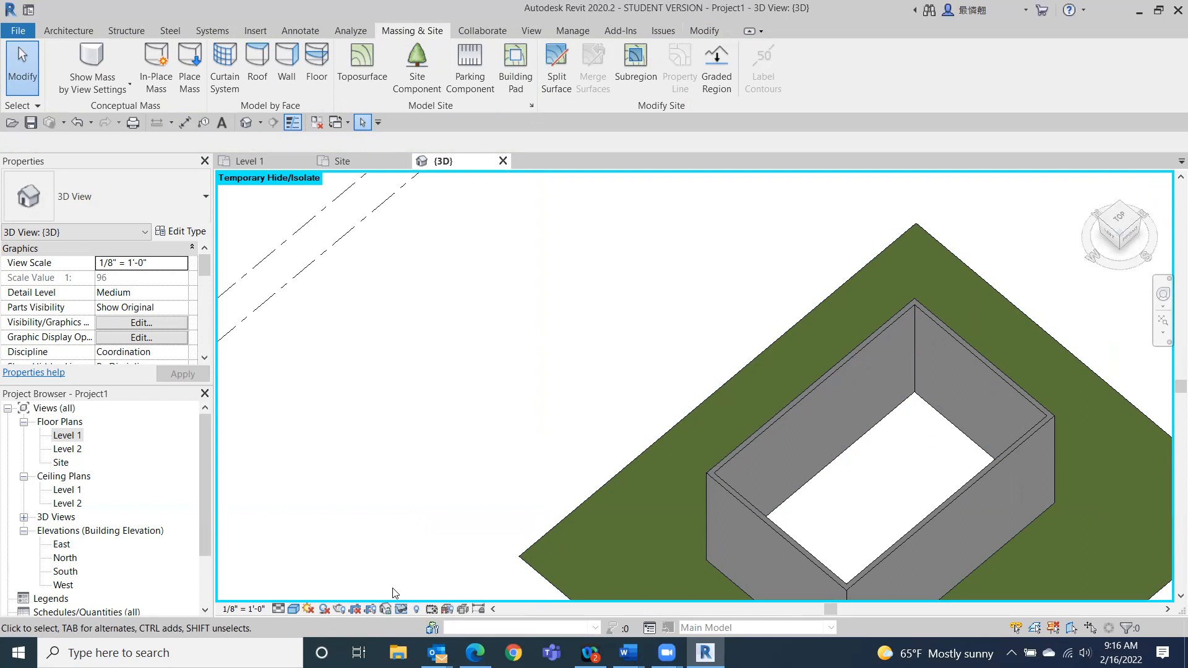
- Reset the temporary hide/isolate in the 3D view and orbit around the building to inspect it on the cut terrain
{"action": "left_click", "coordinate": [402, 609]}
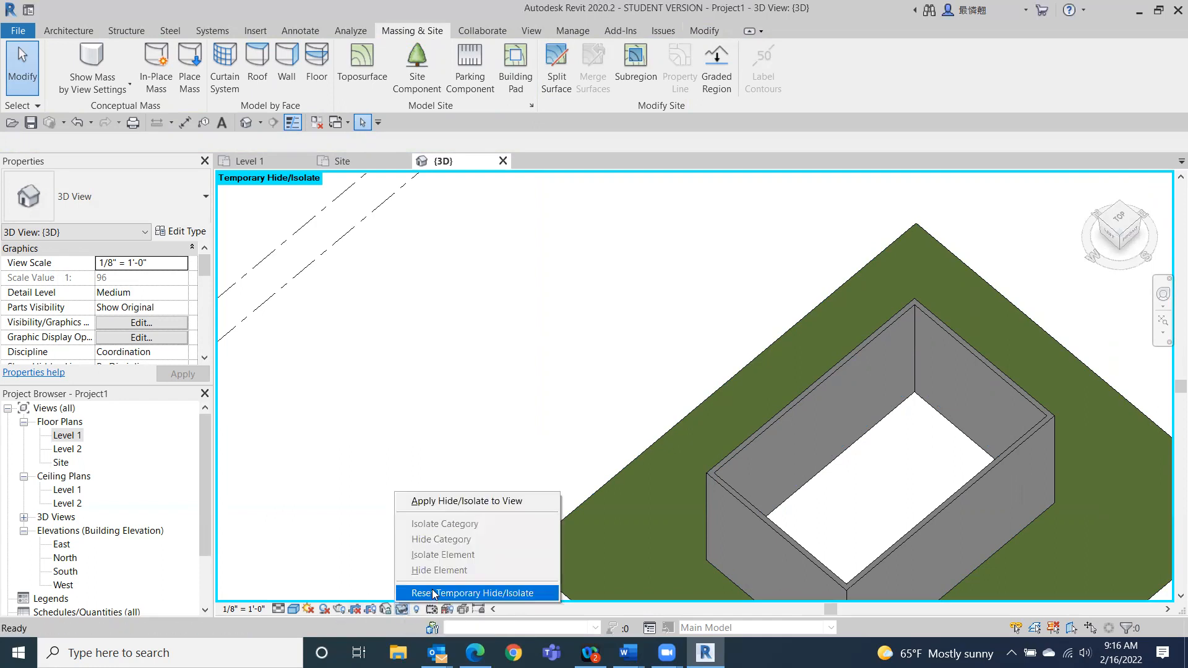
{"action": "left_click", "coordinate": [434, 594]}
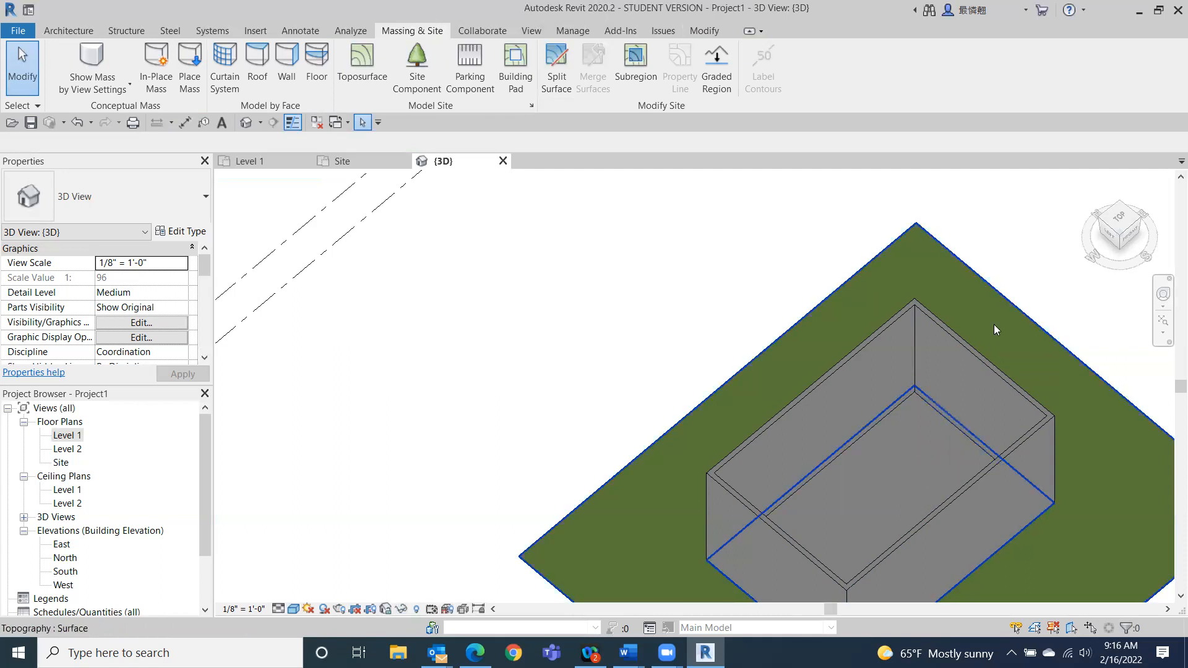
{"action": "mouse_move", "coordinate": [1116, 209]}
{"action": "left_mouse_down"}
{"action": "mouse_move", "coordinate": [1118, 241]}
{"action": "mouse_move", "coordinate": [1109, 211]}
{"action": "left_mouse_up"}
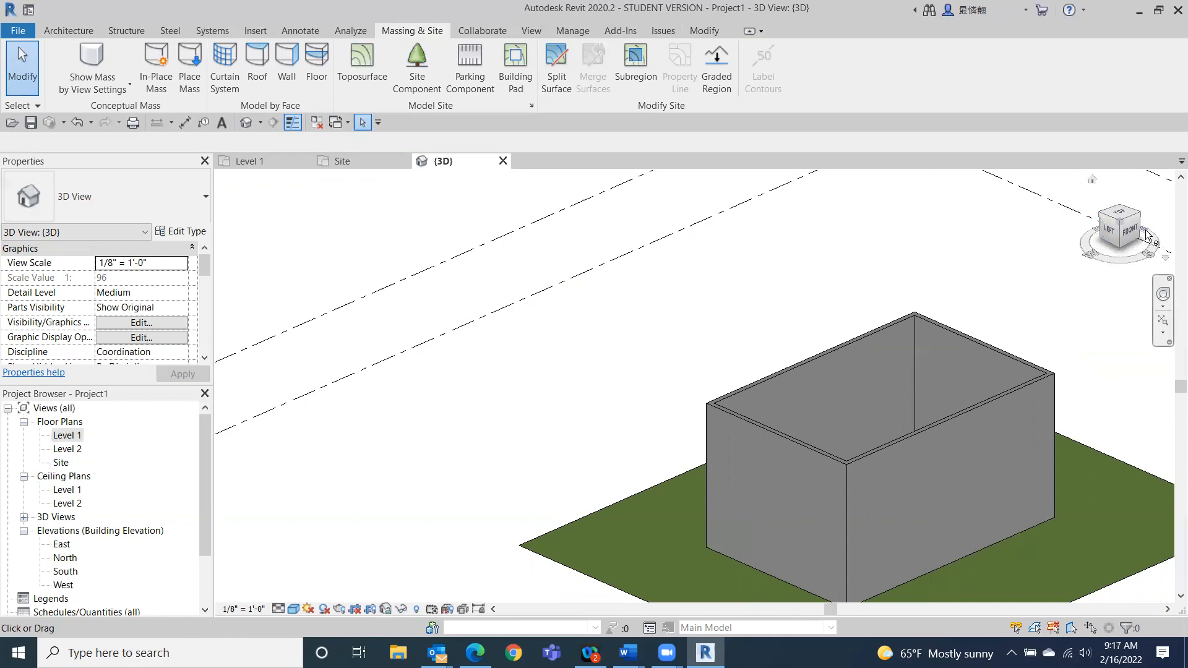
{"action": "mouse_move", "coordinate": [1119, 230]}
{"action": "left_mouse_down"}
{"action": "mouse_move", "coordinate": [1119, 253]}
{"action": "mouse_move", "coordinate": [1116, 181]}
{"action": "mouse_move", "coordinate": [1108, 260]}
{"action": "mouse_move", "coordinate": [1087, 288]}
{"action": "mouse_move", "coordinate": [1099, 286]}
{"action": "mouse_move", "coordinate": [989, 289]}
{"action": "mouse_move", "coordinate": [1119, 278]}
{"action": "left_mouse_up"}
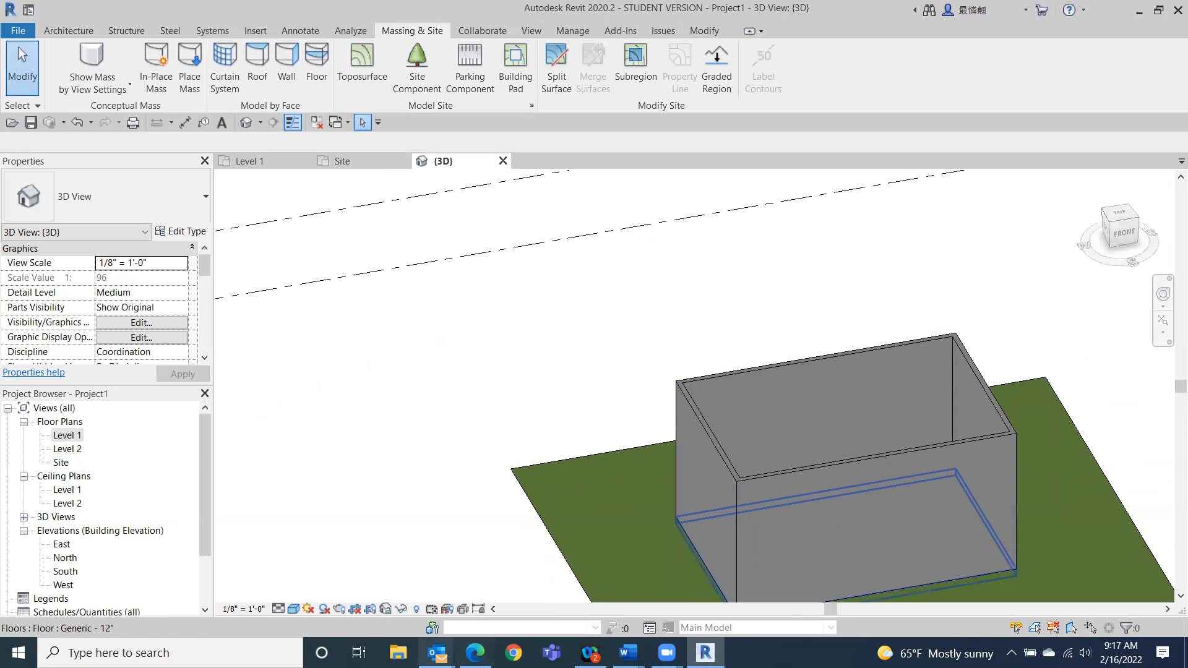
- Switch to the Class 8a document in Word to check the class outline, and return to the Revit model
{"action": "mouse_move", "coordinate": [628, 653]}
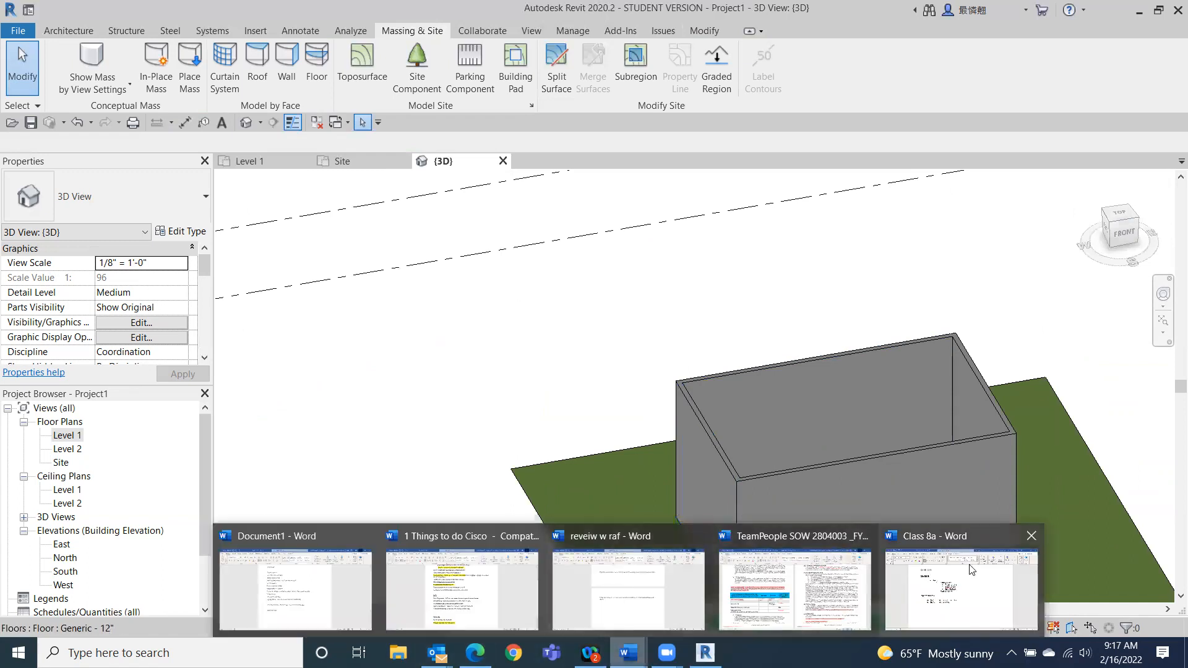
{"action": "left_click", "coordinate": [967, 588]}
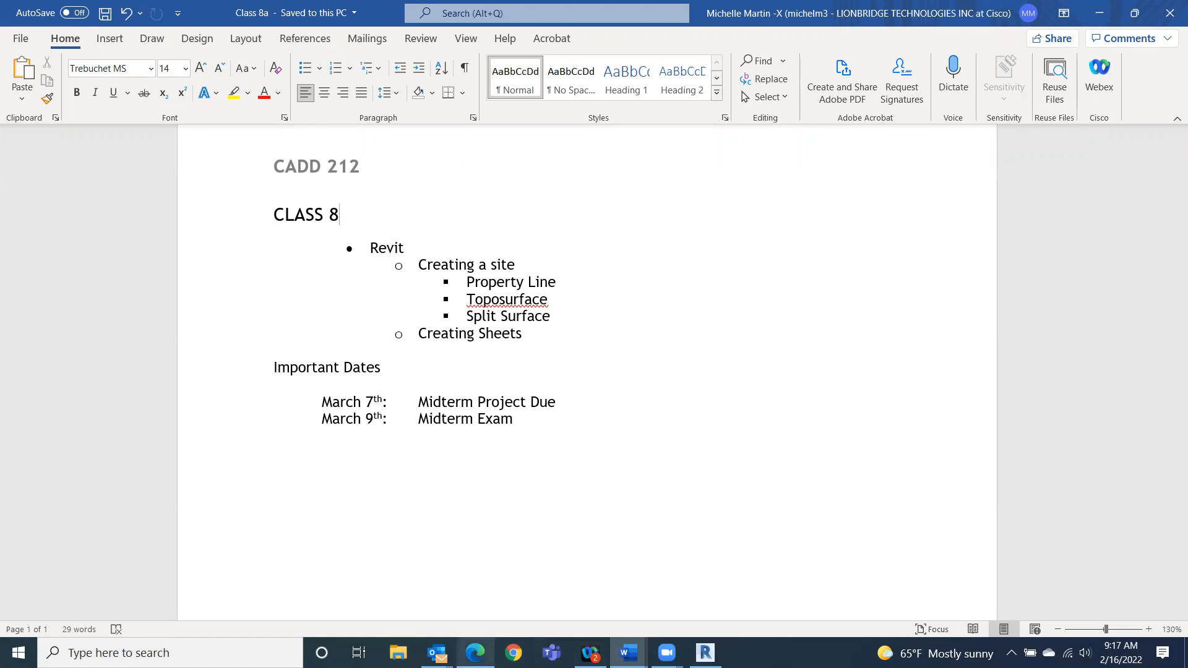
{"action": "left_click", "coordinate": [706, 653]}
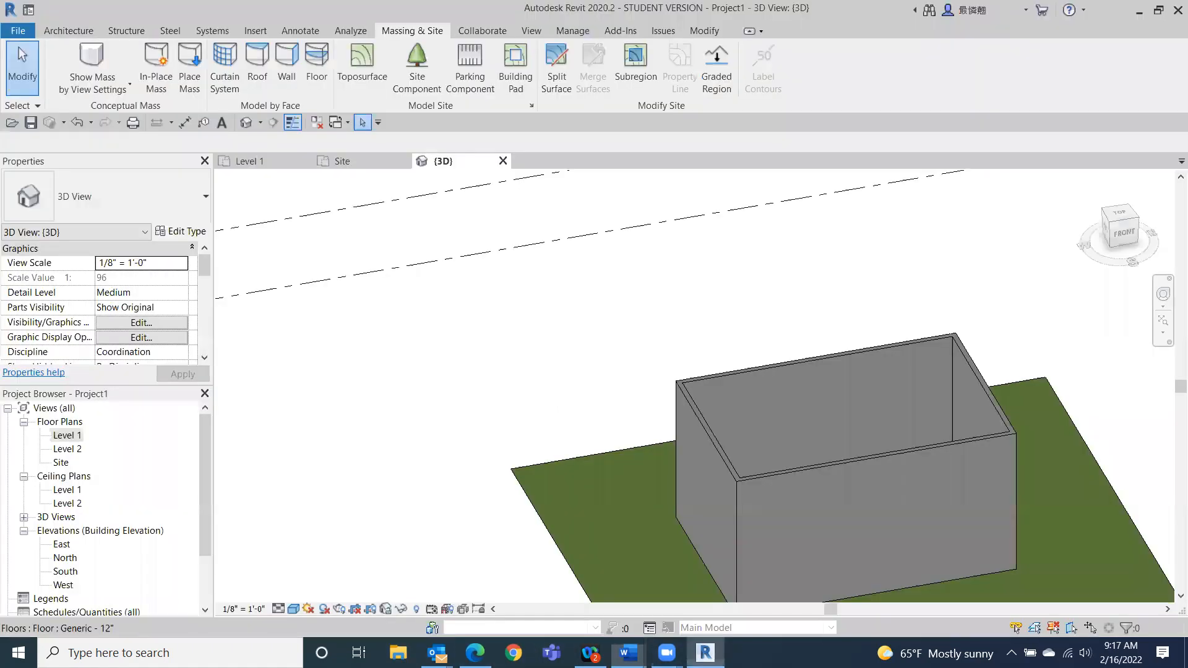
- Delete the remaining grass toposurface around the building, selecting it from the underside of the 3D model
{"action": "mouse_move", "coordinate": [1124, 245]}
{"action": "left_mouse_down"}
{"action": "mouse_move", "coordinate": [1127, 275]}
{"action": "mouse_move", "coordinate": [1089, 234]}
{"action": "mouse_move", "coordinate": [888, 287]}
{"action": "mouse_move", "coordinate": [895, 177]}
{"action": "left_mouse_up"}
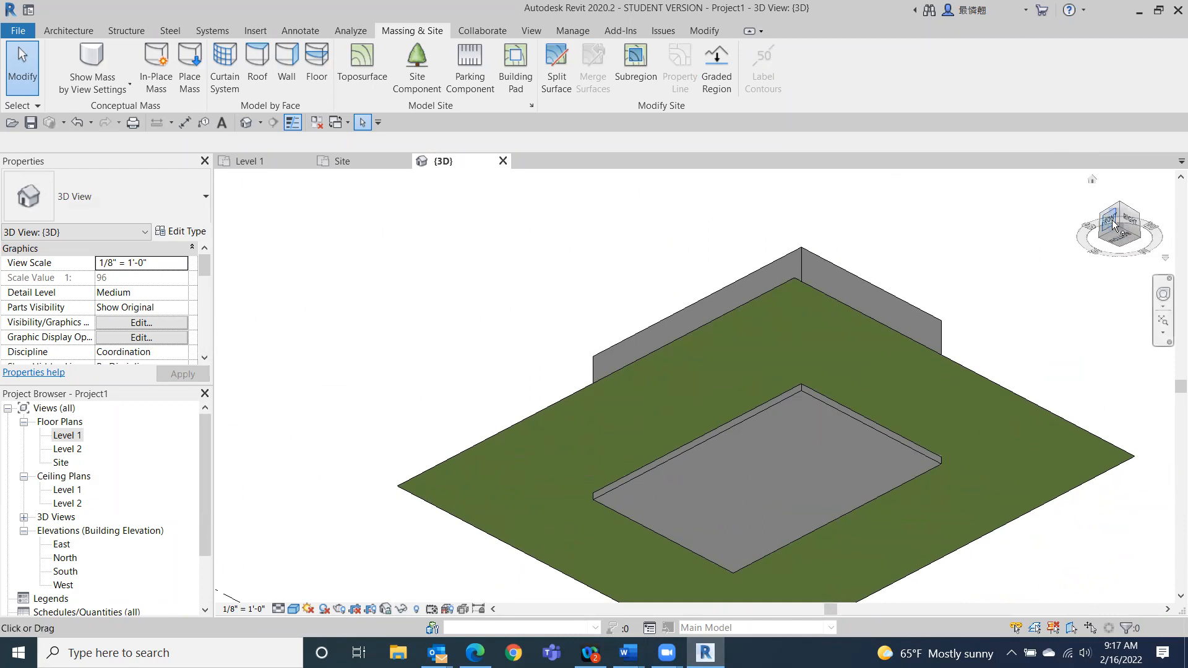
{"action": "left_click", "coordinate": [467, 494]}
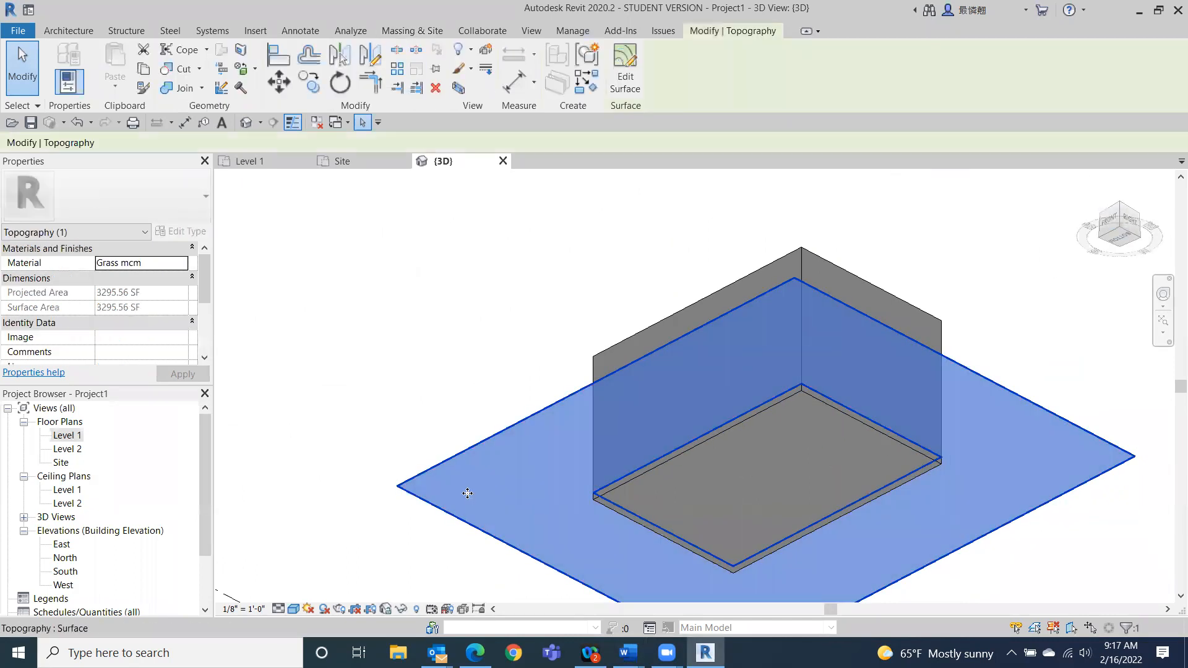
{"action": "key", "text": "Delete"}
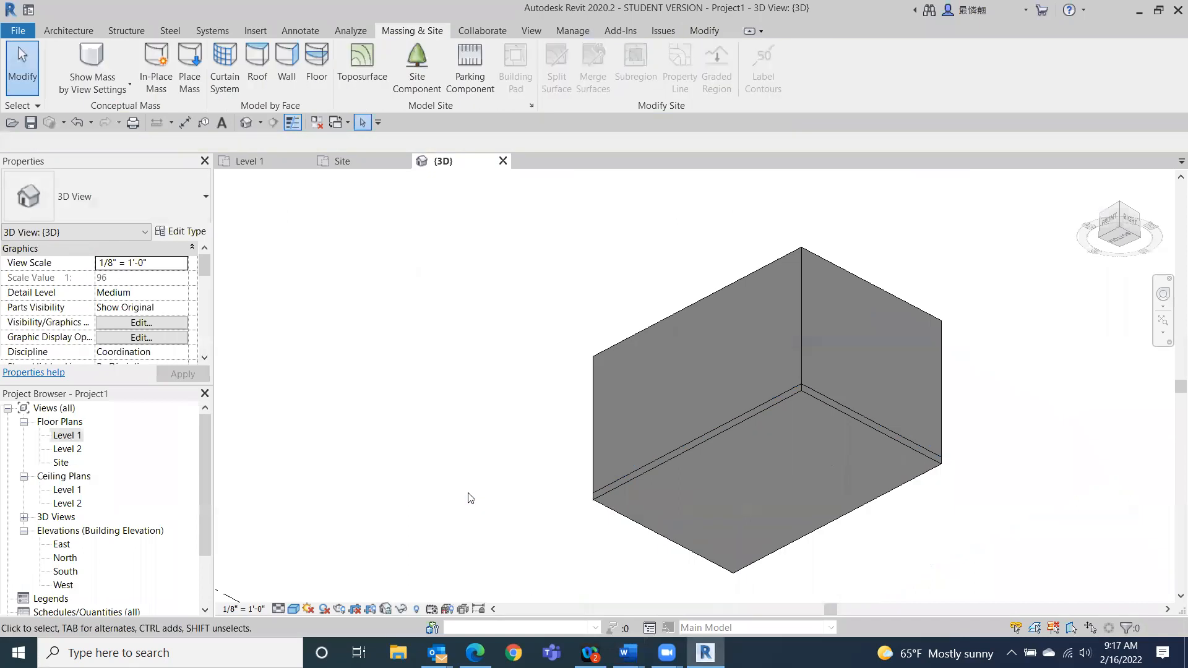
- In the Site plan, create a toposurface at elevation 0' 0" with points at the four property line corners and one along the east edge
{"action": "left_click", "coordinate": [69, 462]}
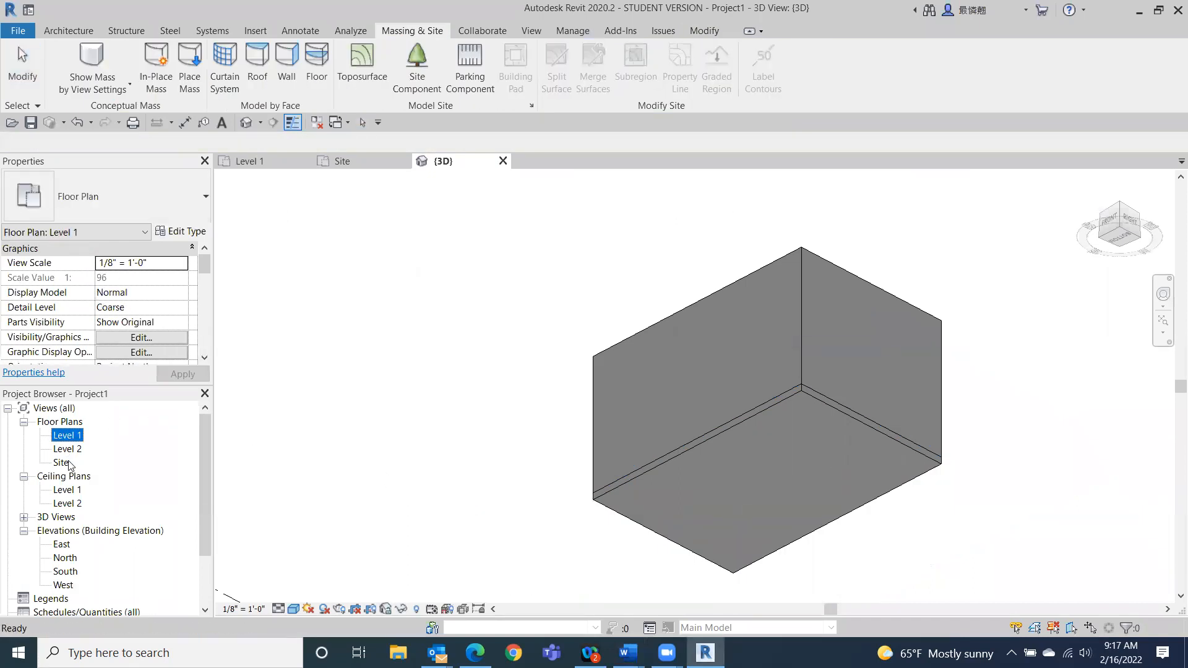
{"action": "double_click", "coordinate": [61, 463]}
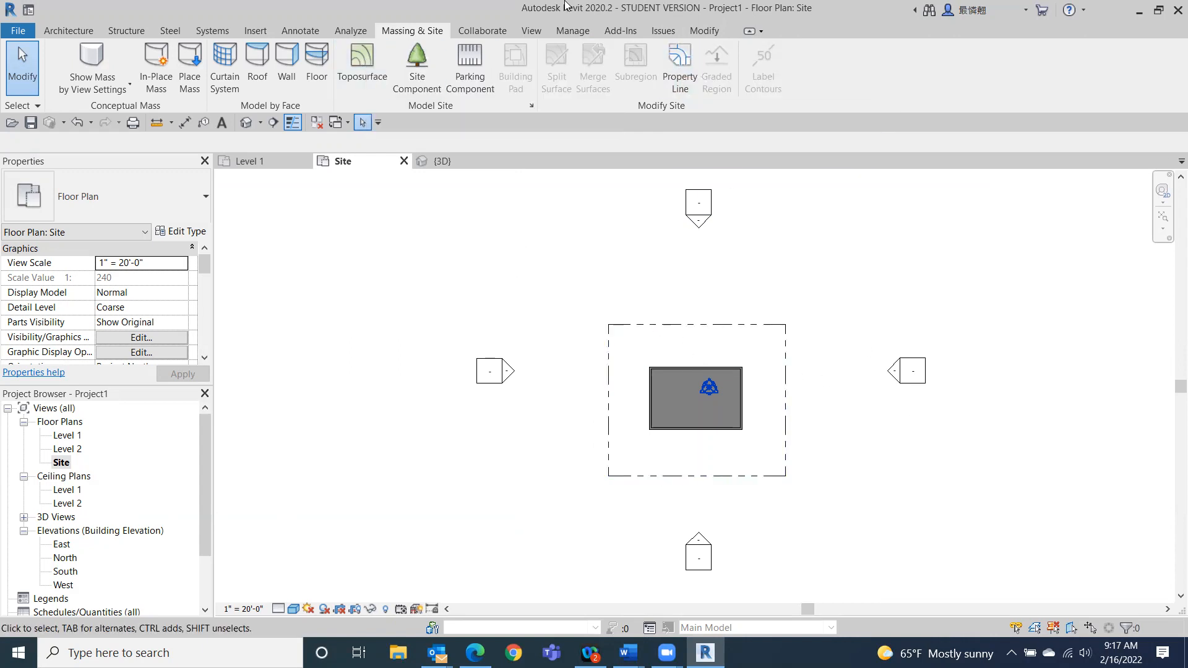
{"action": "left_click", "coordinate": [364, 66]}
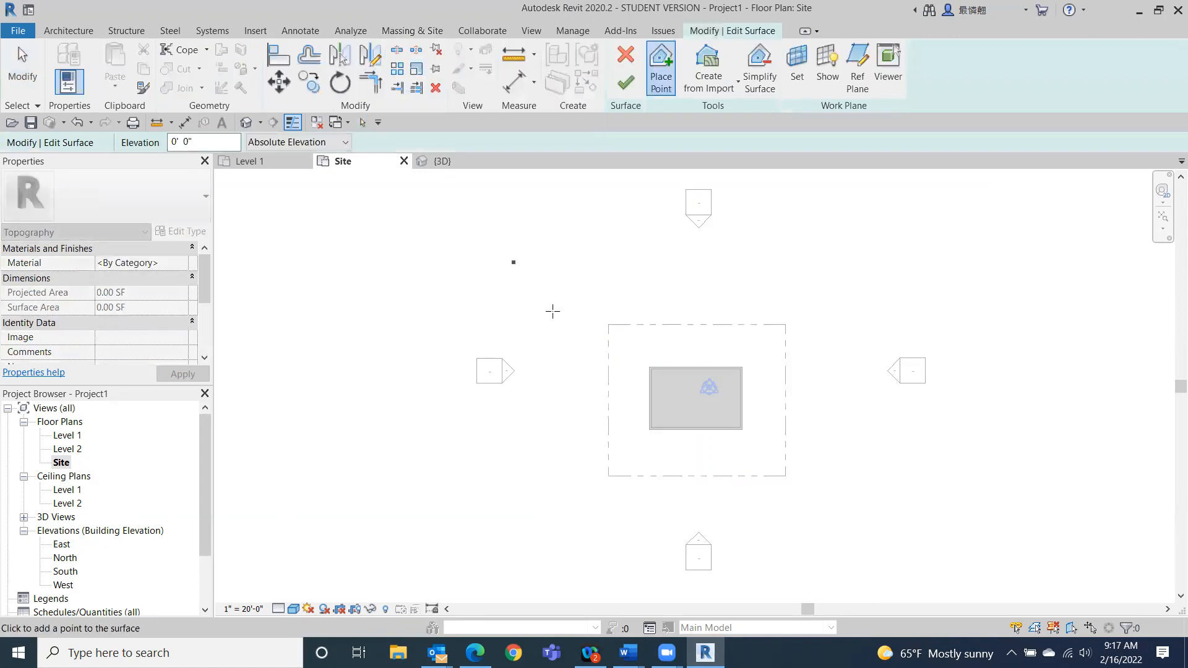
{"action": "left_click", "coordinate": [609, 324]}
{"action": "left_click", "coordinate": [784, 324]}
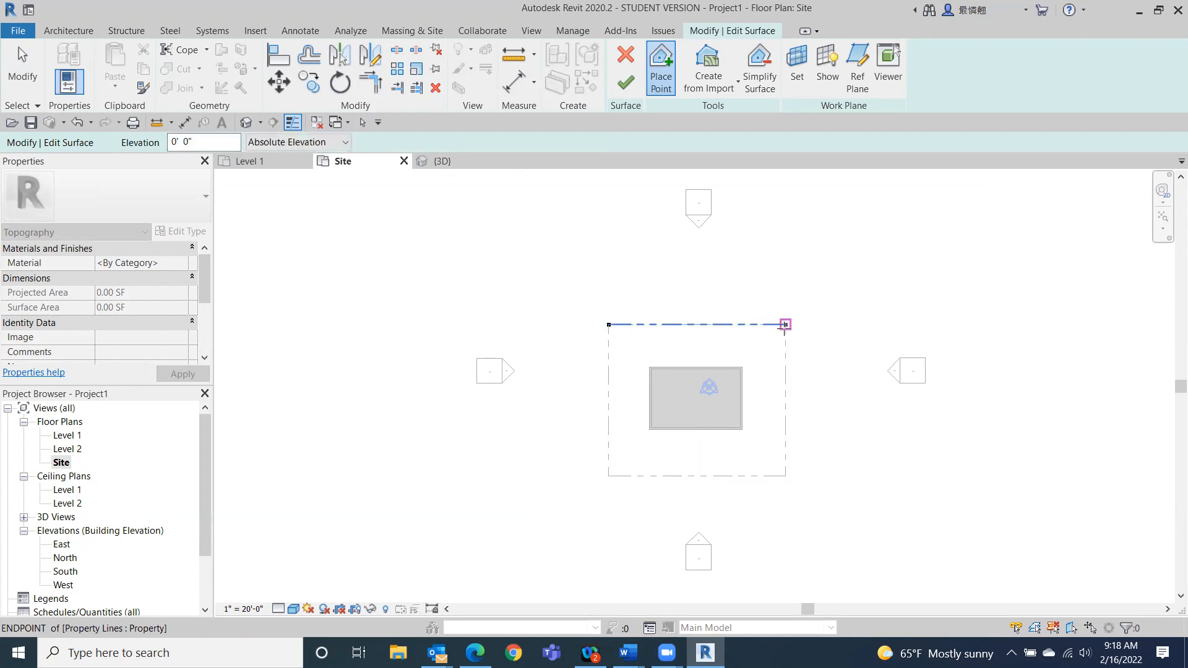
{"action": "left_click", "coordinate": [785, 409]}
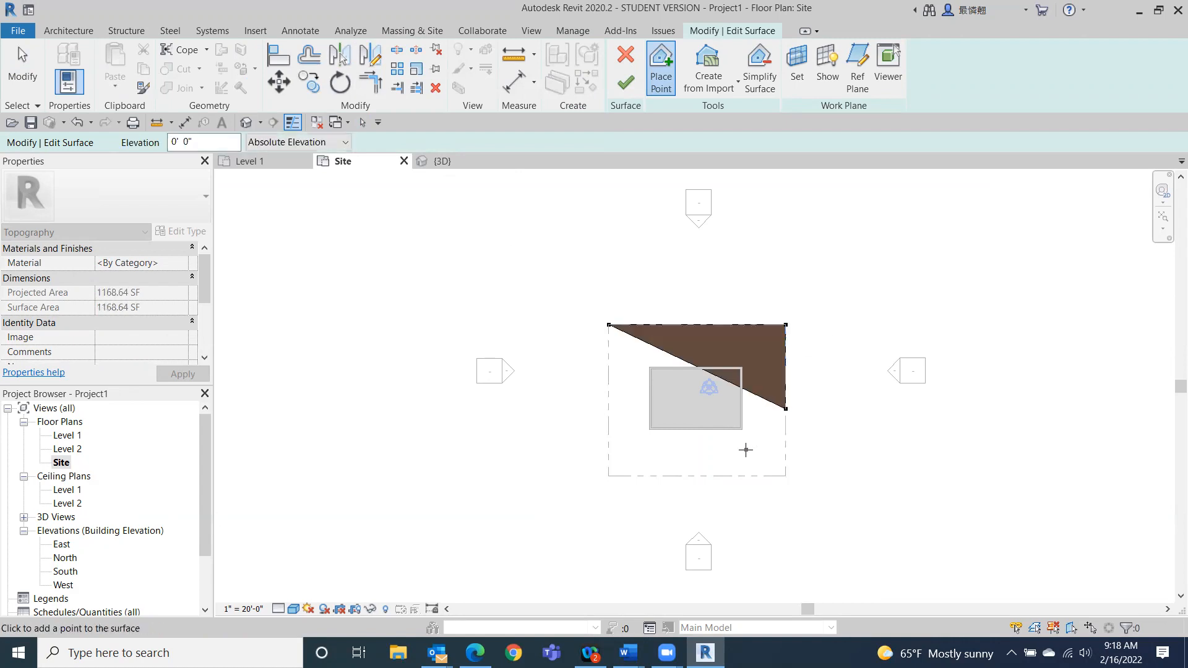
{"action": "left_click", "coordinate": [785, 475]}
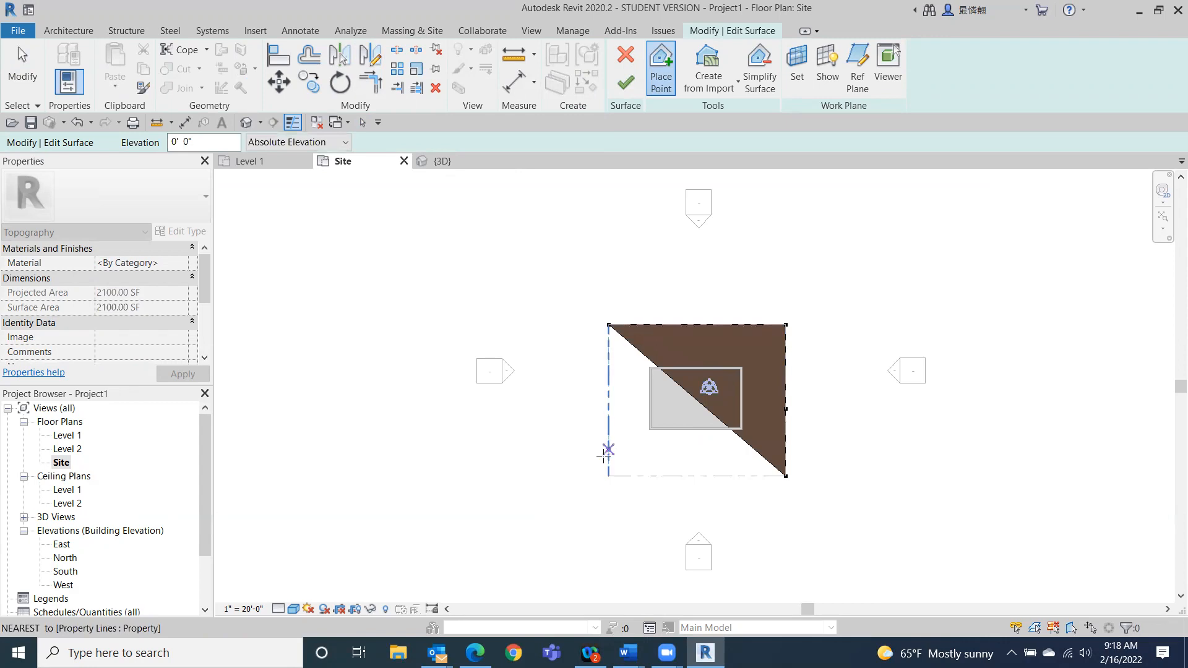
{"action": "left_click", "coordinate": [609, 476]}
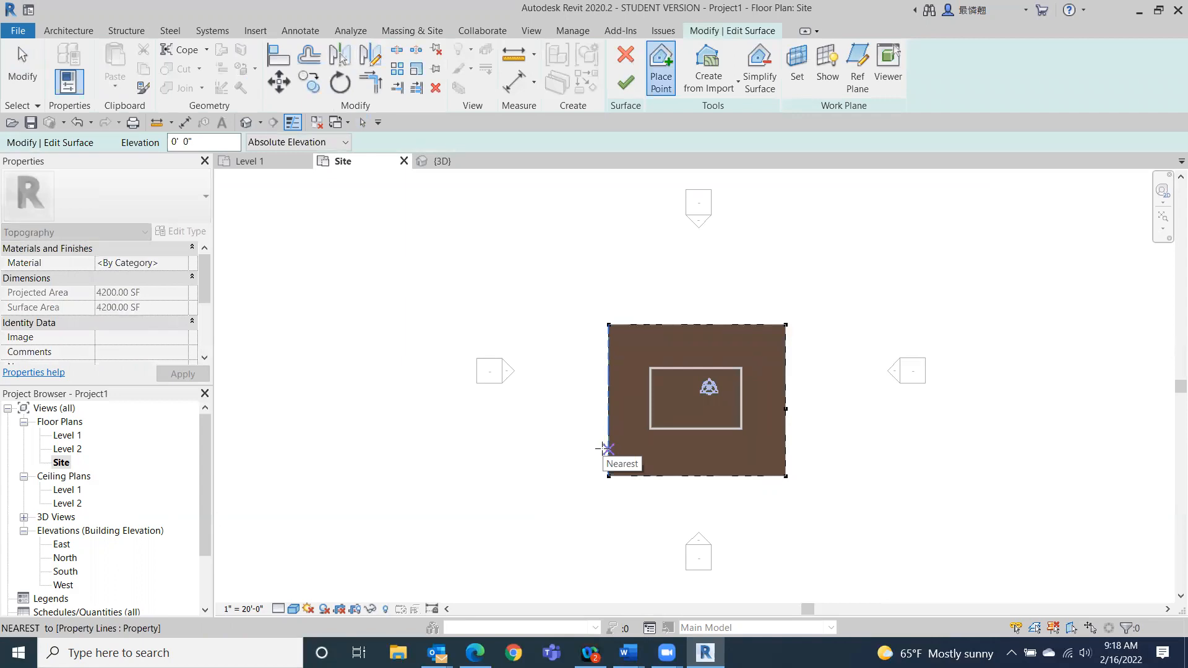
{"action": "left_click", "coordinate": [621, 77]}
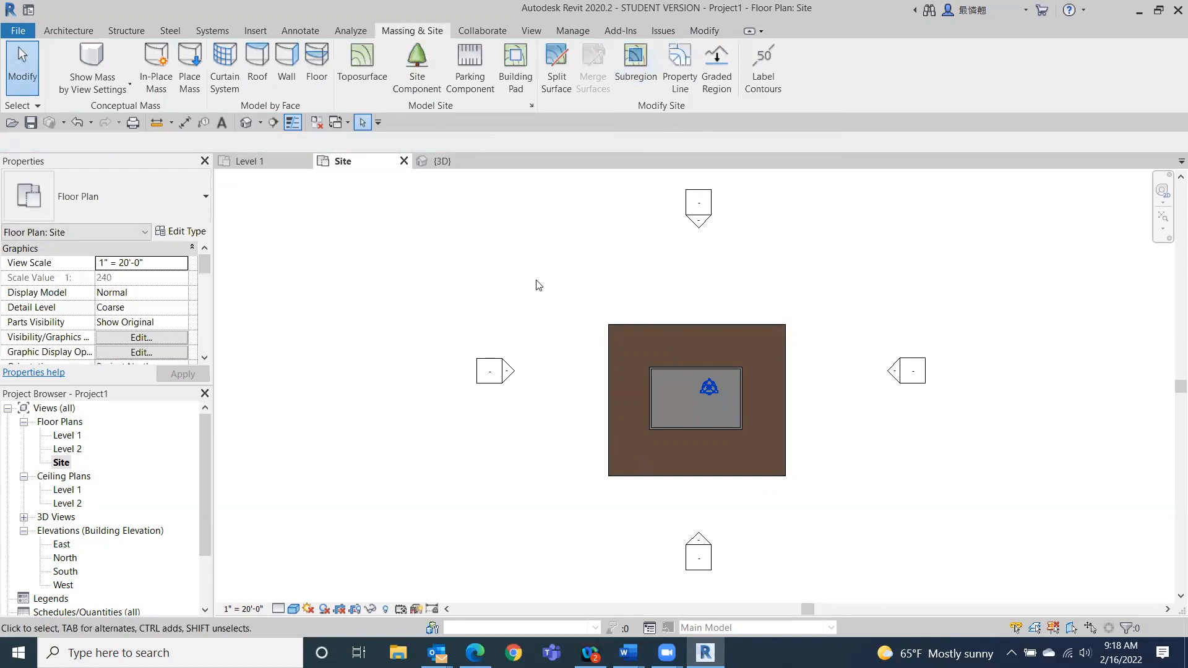
- Assign the Grass mcm material to the new toposurface in the Site plan
{"action": "left_click", "coordinate": [634, 344]}
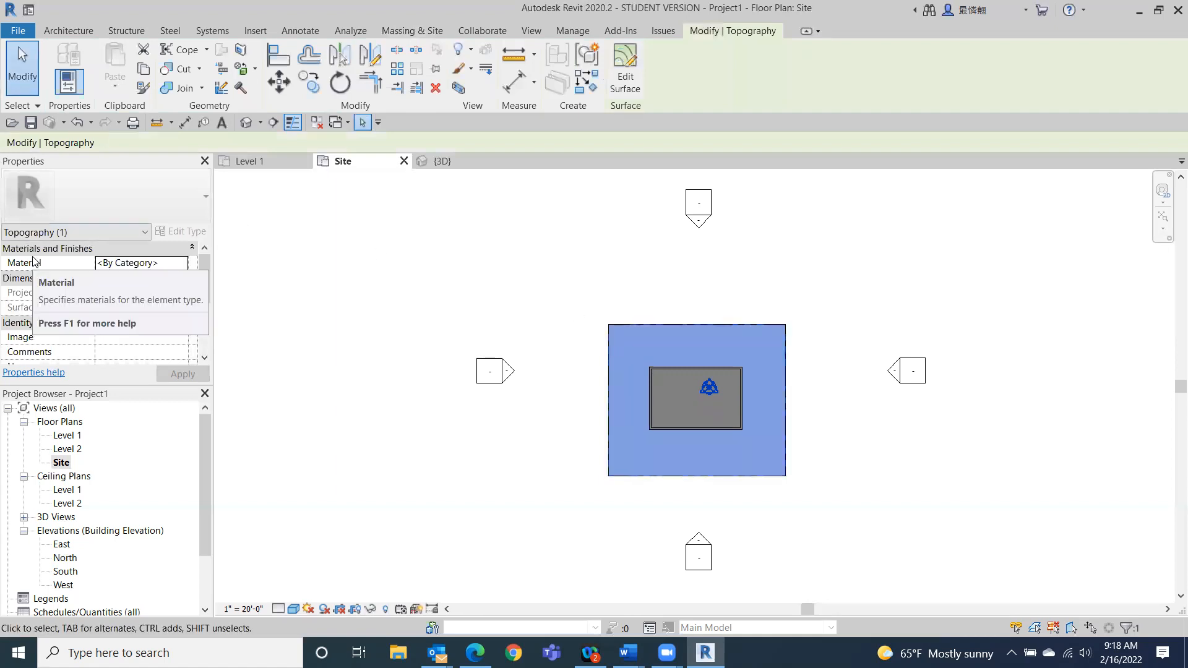
{"action": "left_click", "coordinate": [184, 266]}
{"action": "left_click", "coordinate": [184, 263]}
{"action": "scroll", "coordinate": [440, 338], "scroll_direction": "down", "scroll_amount": 1}
{"action": "scroll", "coordinate": [439, 338], "scroll_direction": "down", "scroll_amount": 1}
{"action": "scroll", "coordinate": [439, 339], "scroll_direction": "up", "scroll_amount": 6}
{"action": "double_click", "coordinate": [370, 267]}
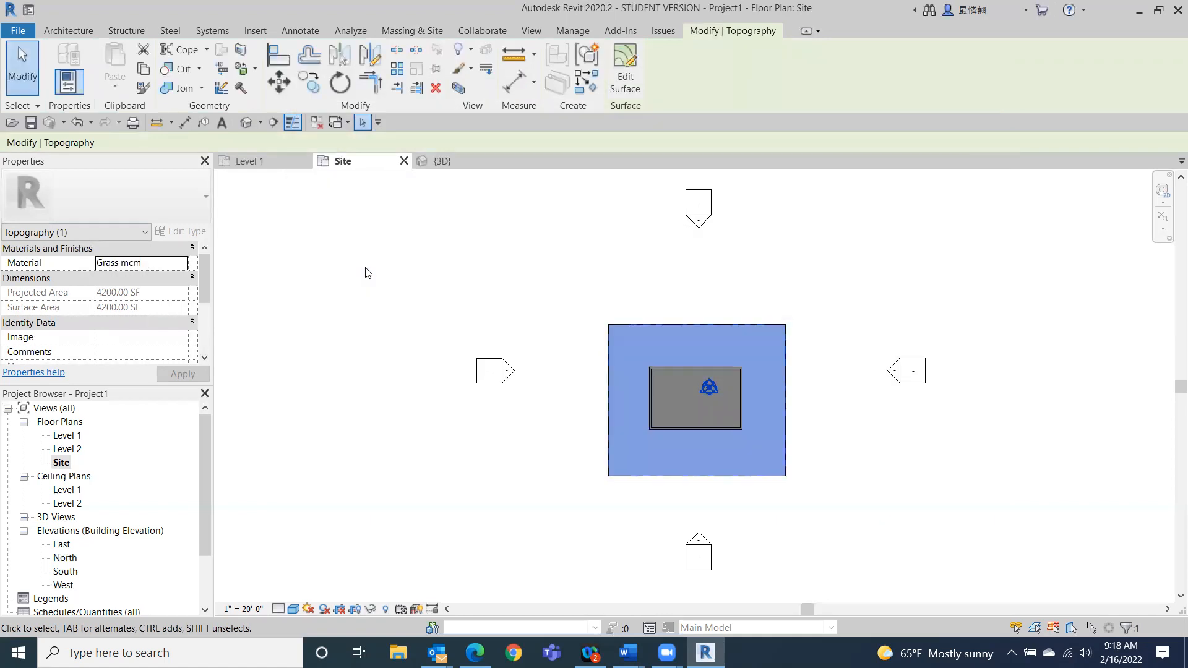
{"action": "left_click", "coordinate": [382, 268]}
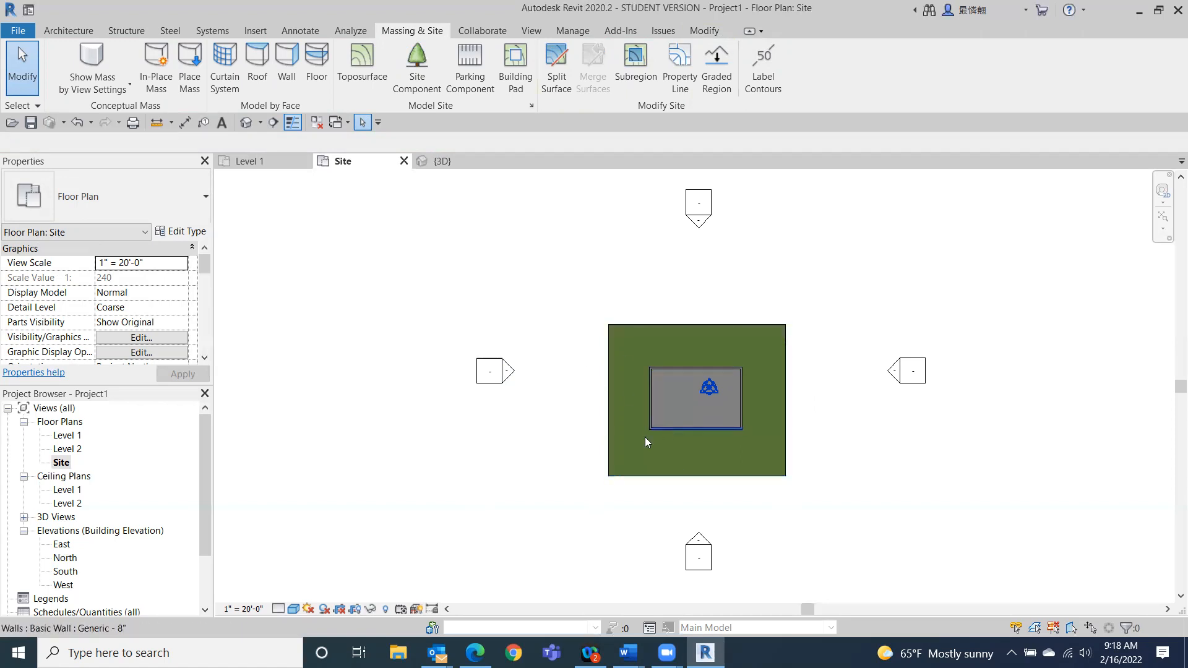
- Open the 3D view and examine how the new toposurface meets the floor inside the building walls
{"action": "left_click", "coordinate": [245, 125]}
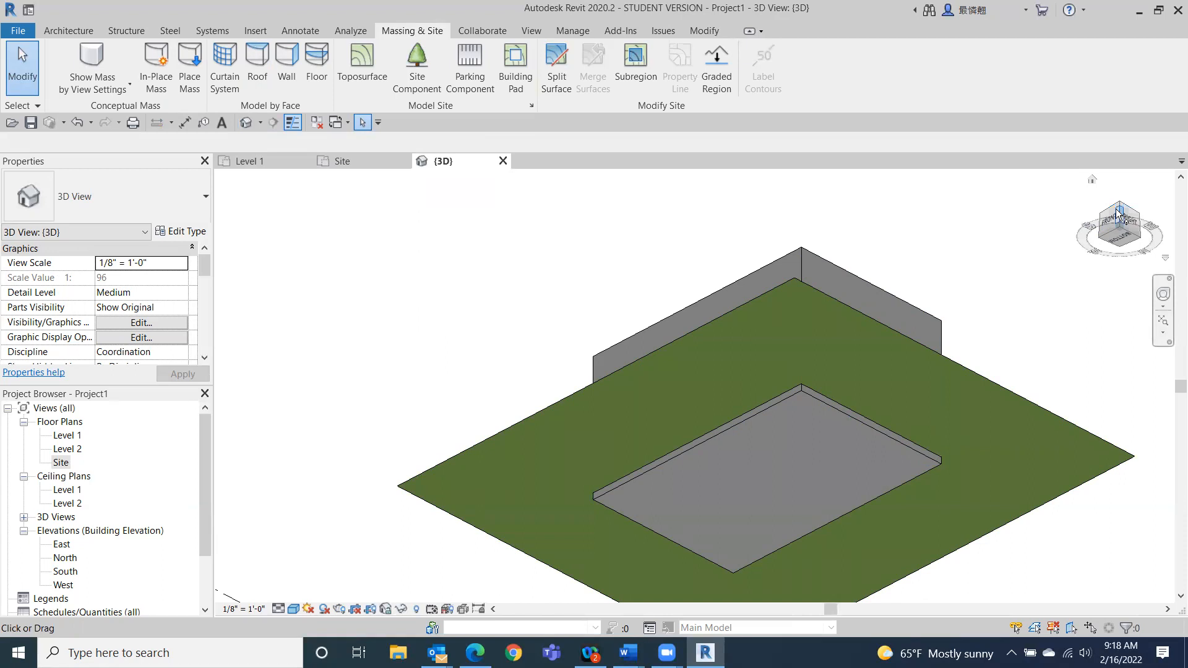
{"action": "left_click", "coordinate": [1121, 226]}
{"action": "middle_click_drag", "start_coordinate": [1108, 271], "coordinate": [1090, 340], "text": "shift"}
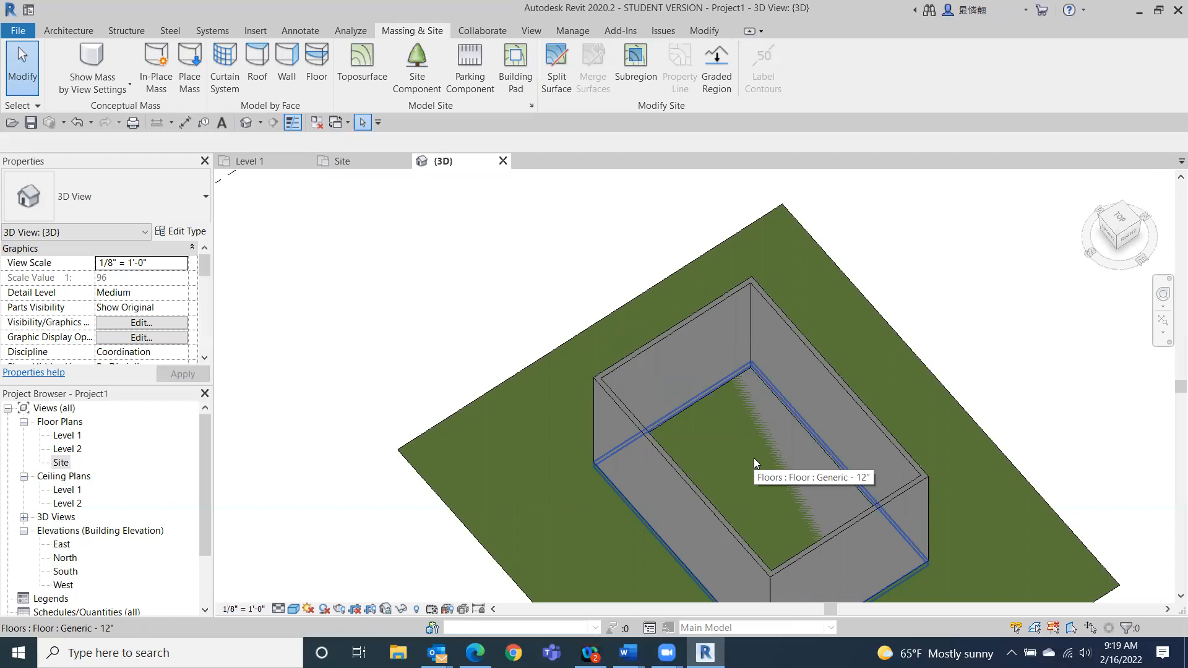
{"action": "left_click", "coordinate": [1116, 241]}
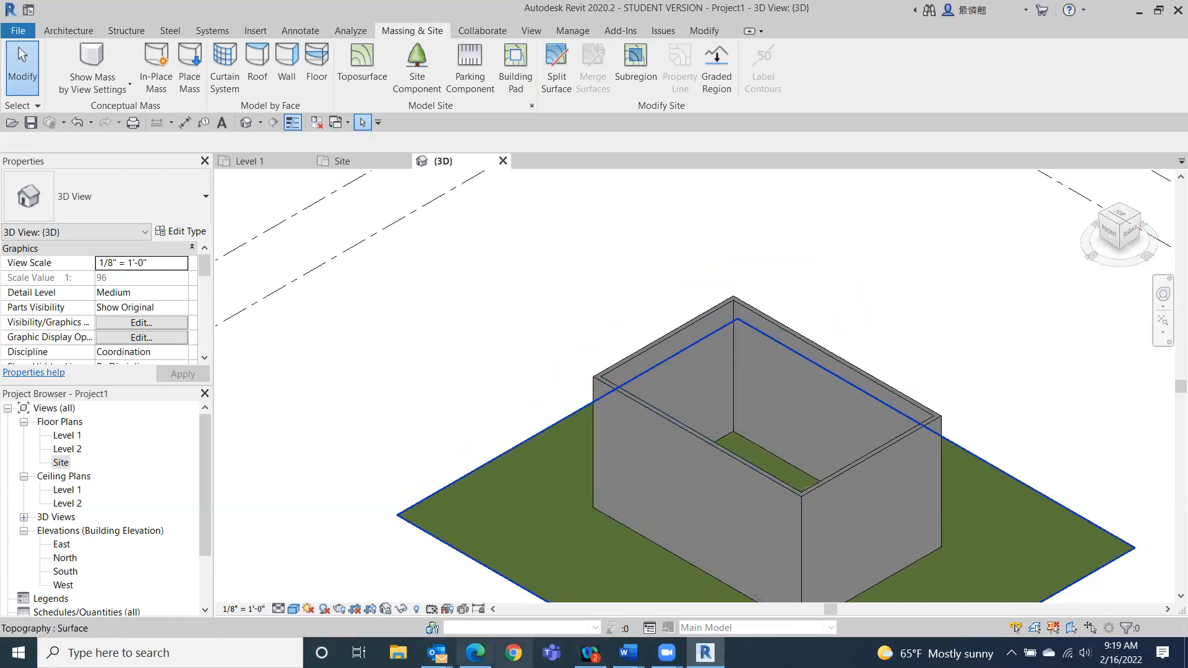
- Review the remaining topics and important dates in the Class 8a Word document, and go back to Revit
{"action": "mouse_move", "coordinate": [629, 653]}
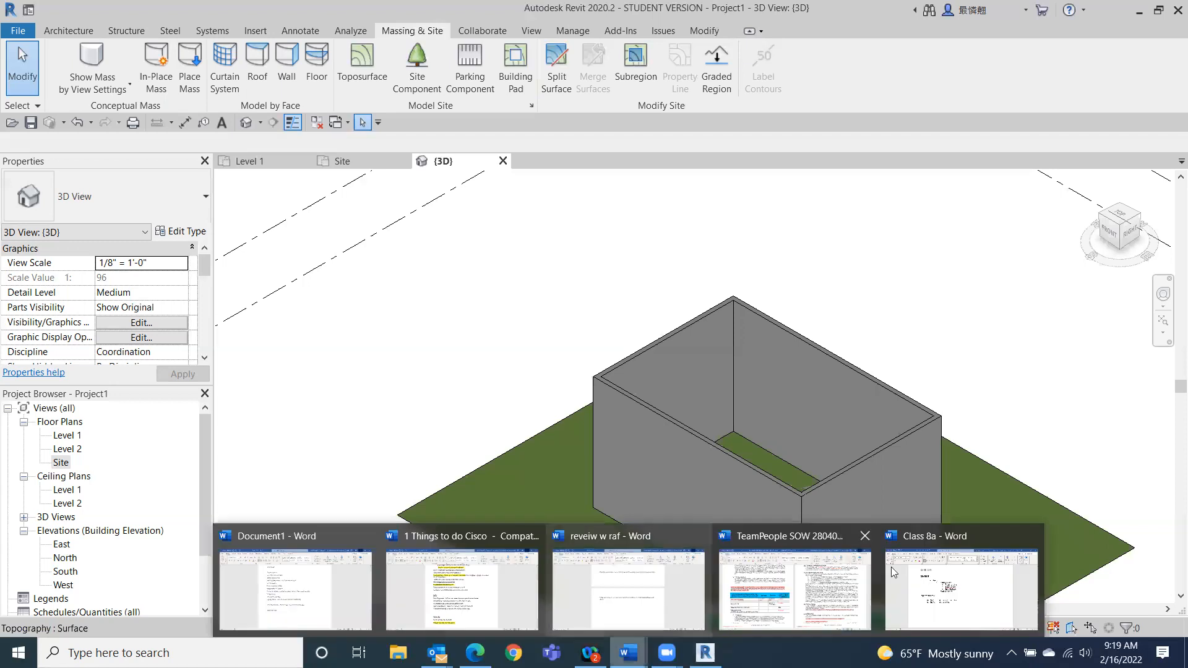
{"action": "left_click", "coordinate": [978, 584]}
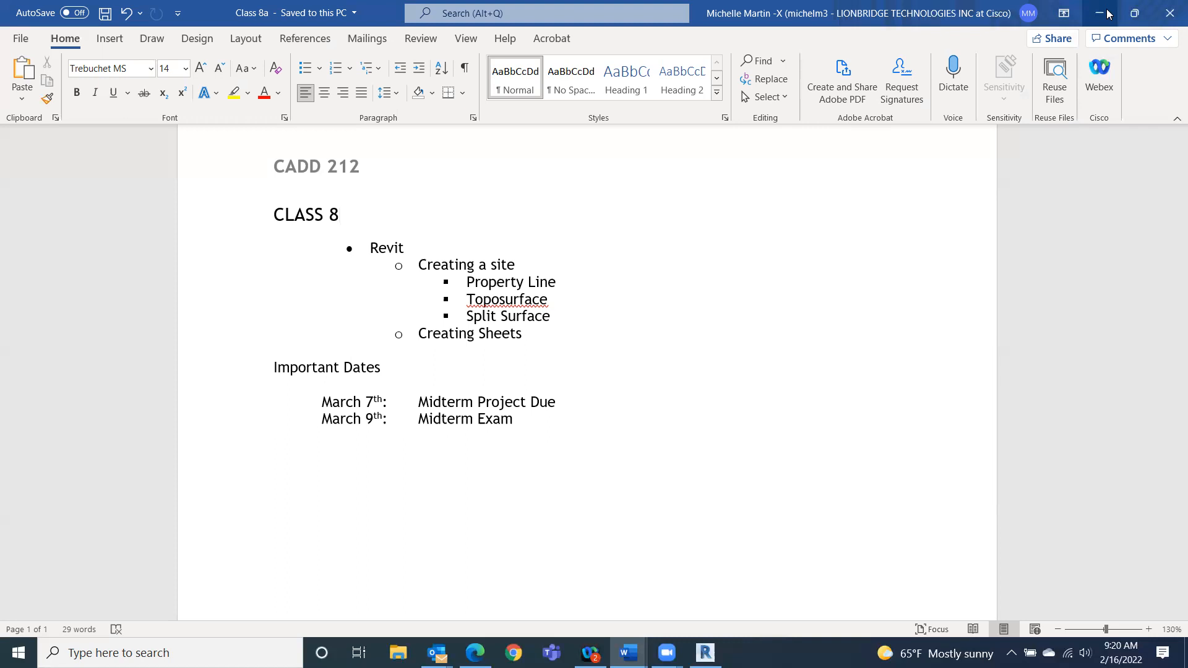
{"action": "left_click", "coordinate": [1101, 11]}
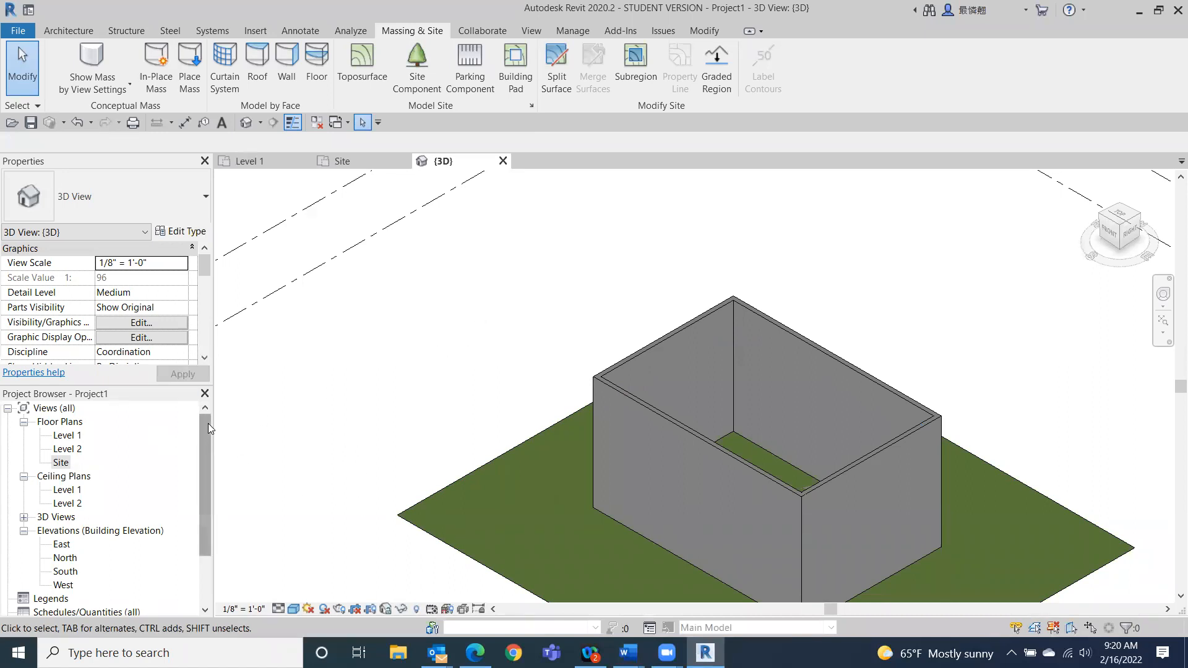
- Load the B 11 x 17 Horizontal titleblock from the US Imperial Titleblocks folder and create a new sheet with it
{"action": "left_click_drag", "start_coordinate": [200, 441], "coordinate": [198, 497]}
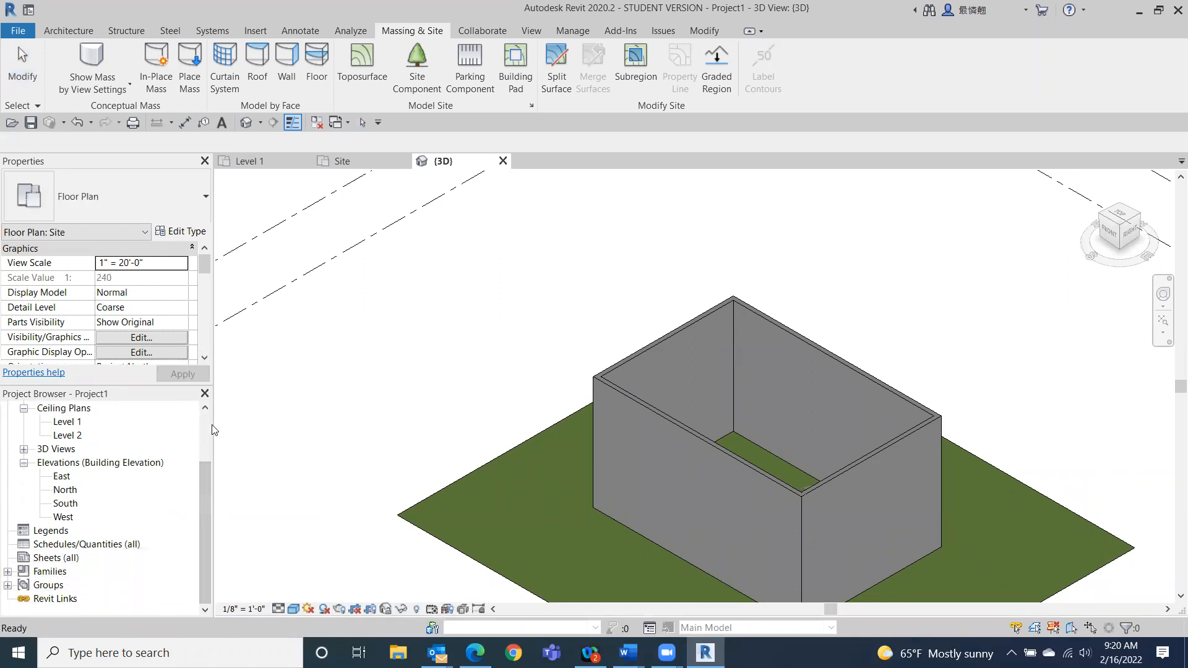
{"action": "right_click", "coordinate": [39, 561]}
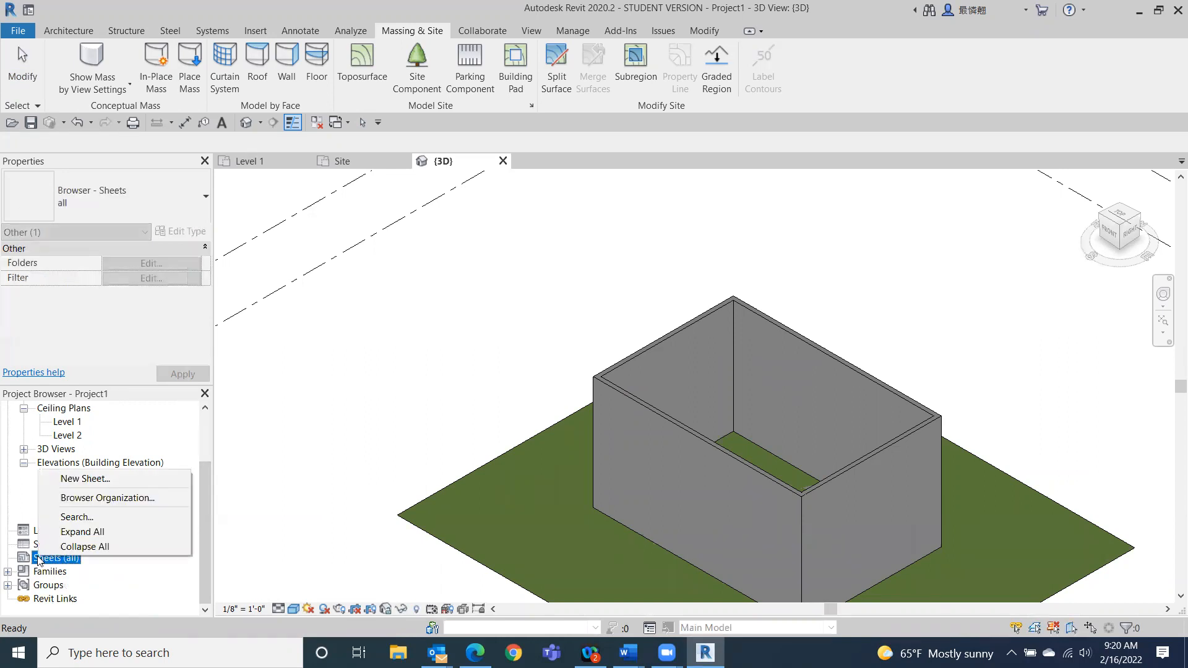
{"action": "left_click", "coordinate": [87, 479]}
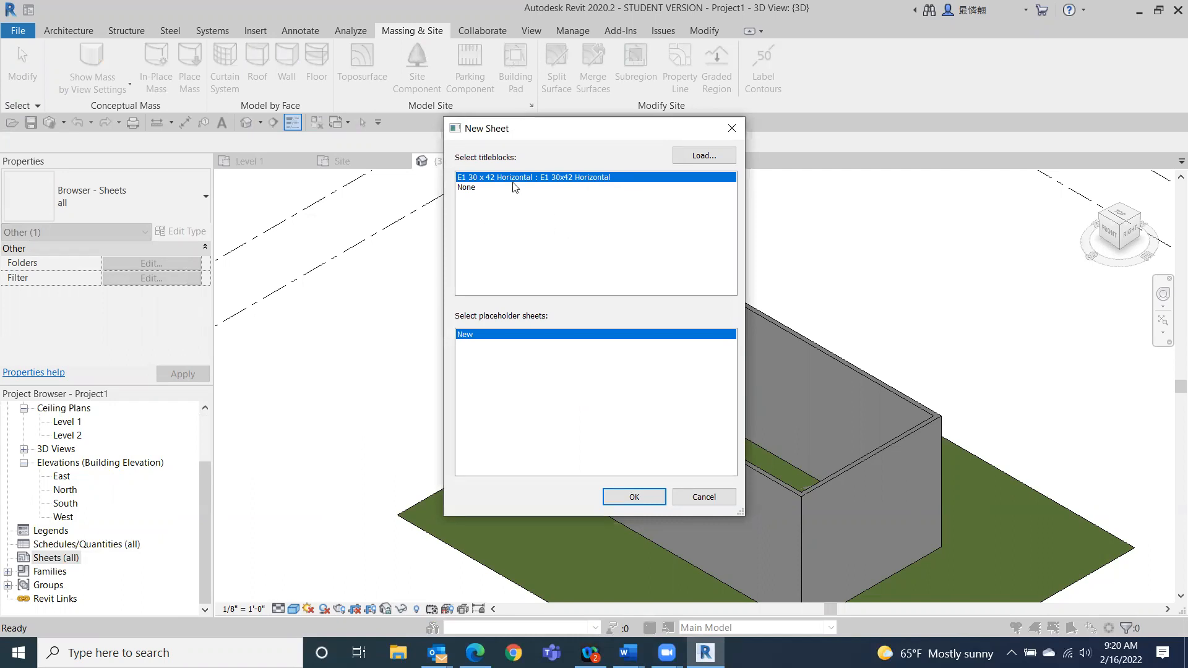
{"action": "left_click", "coordinate": [710, 157]}
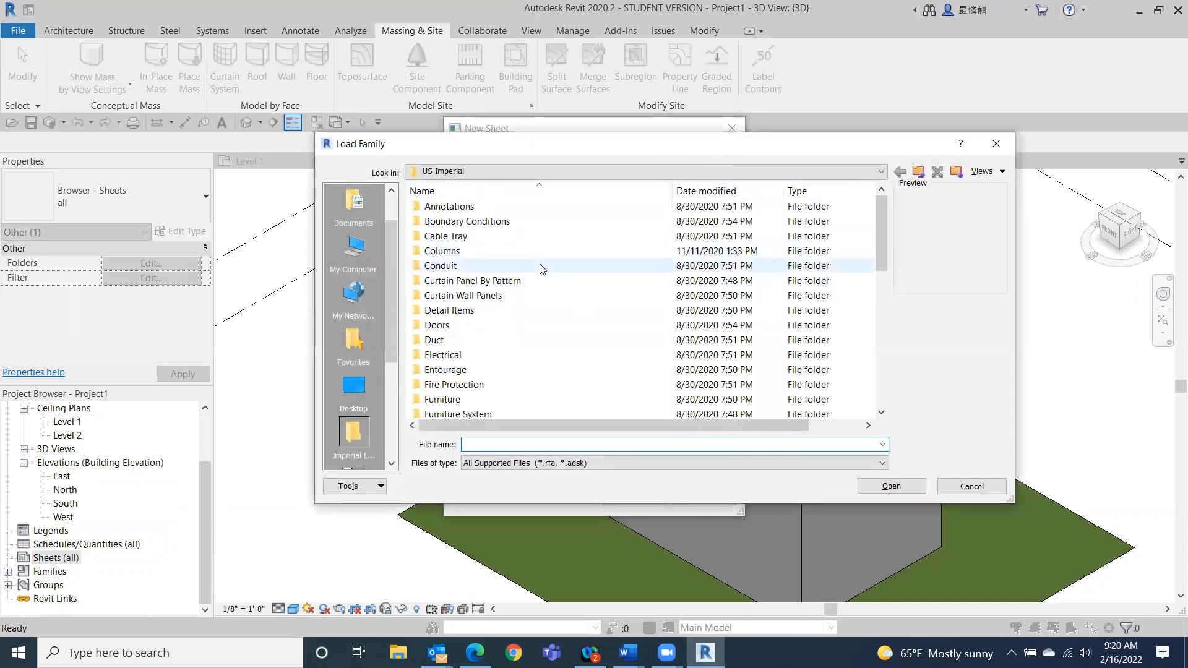
{"action": "scroll", "coordinate": [542, 271], "scroll_direction": "down", "scroll_amount": 1}
{"action": "scroll", "coordinate": [542, 271], "scroll_direction": "down", "scroll_amount": 1}
{"action": "scroll", "coordinate": [541, 272], "scroll_direction": "down", "scroll_amount": 7}
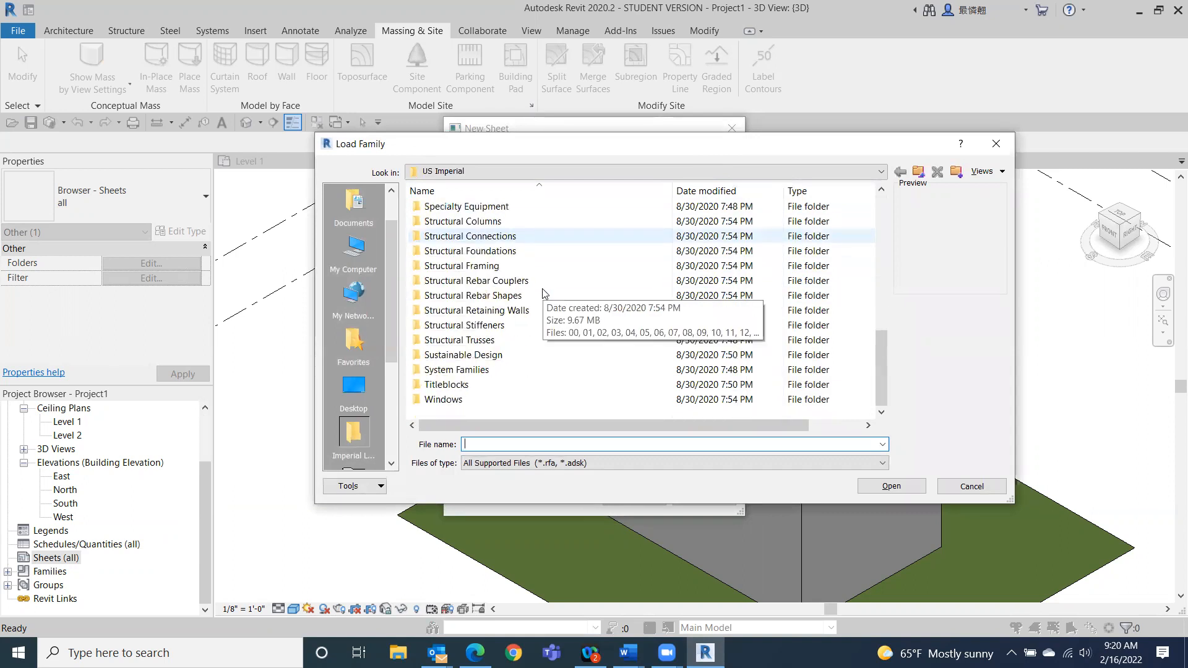
{"action": "double_click", "coordinate": [494, 390]}
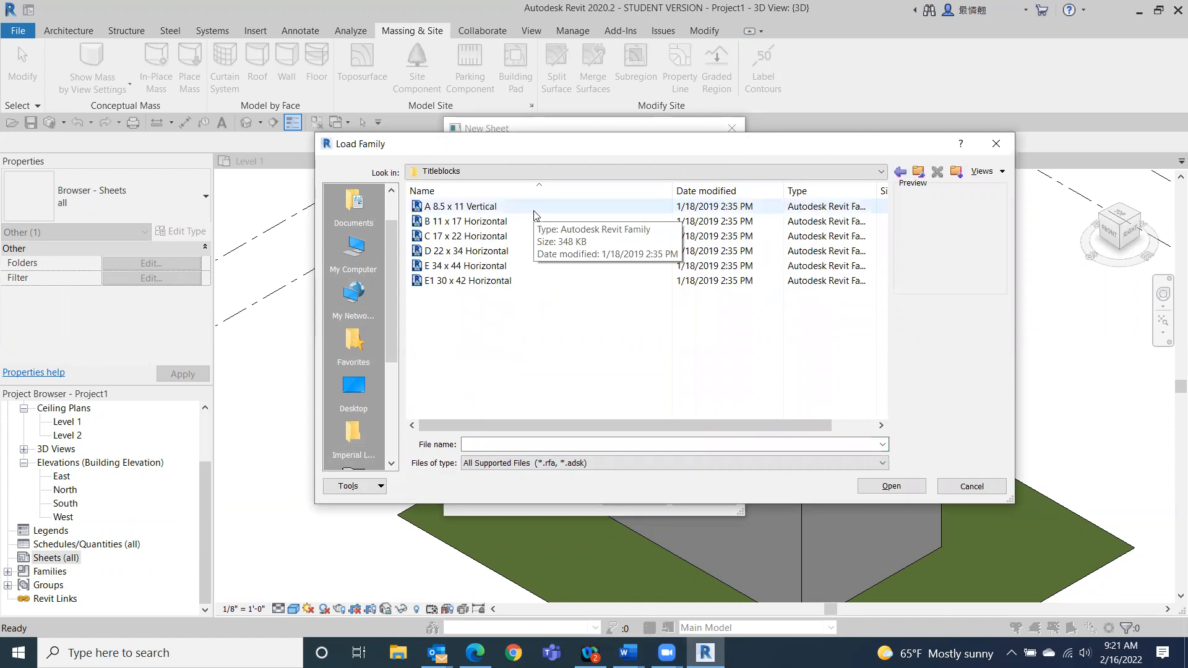
{"action": "double_click", "coordinate": [486, 225]}
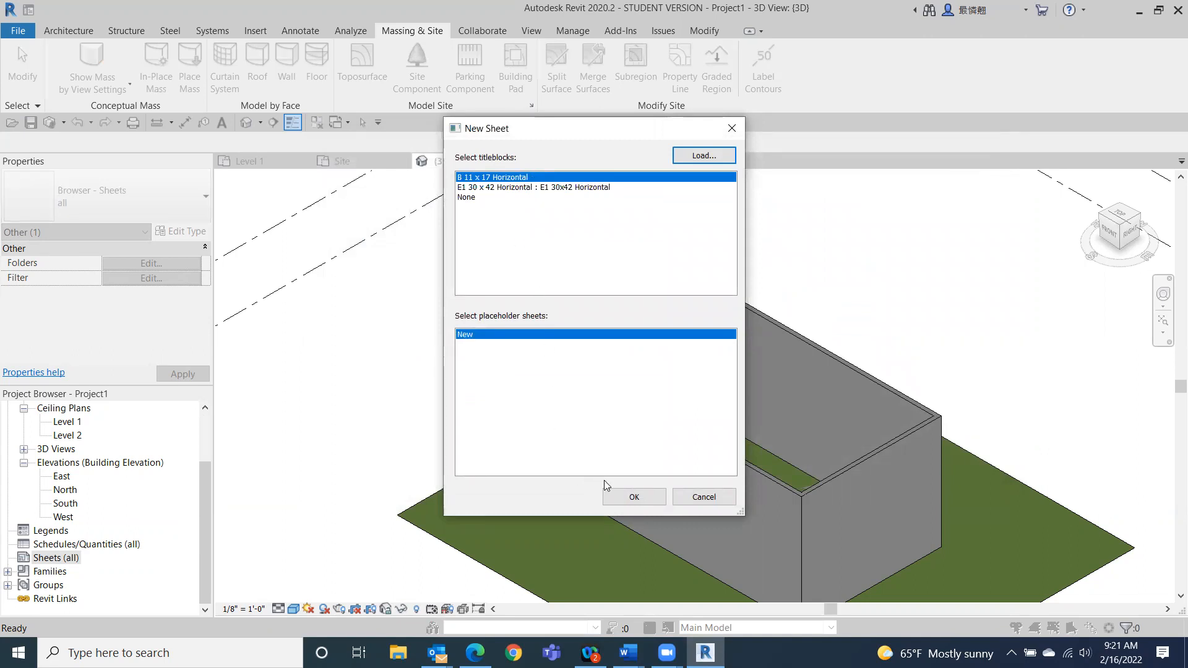
{"action": "left_click", "coordinate": [635, 498]}
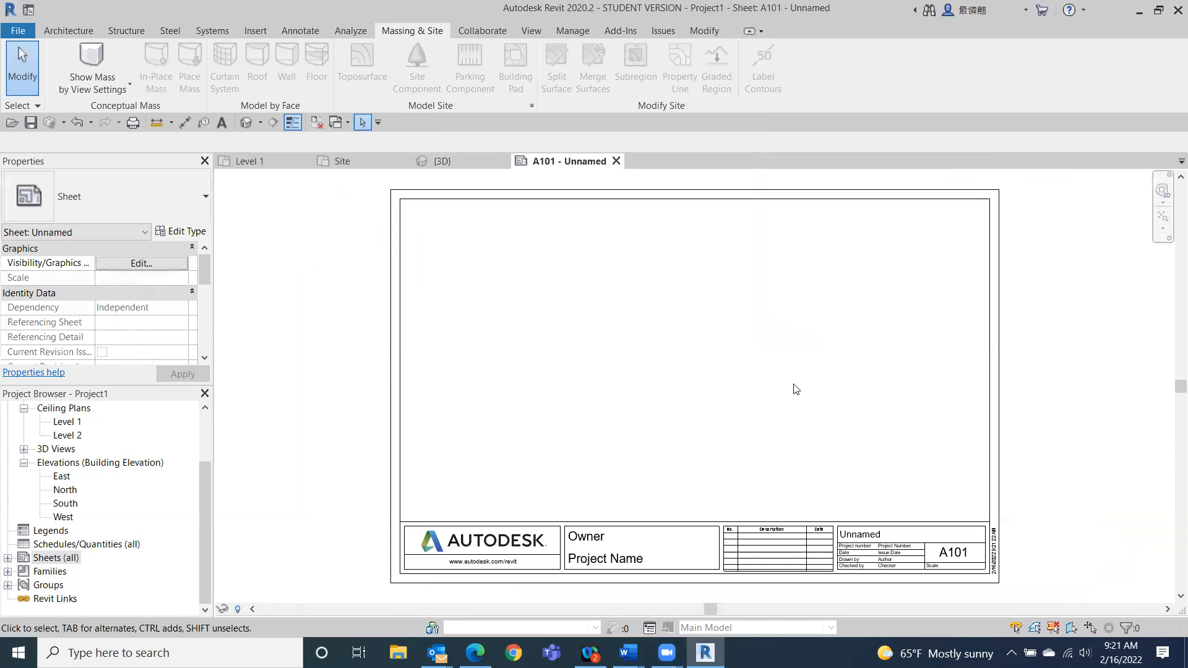
- Set the owner in the A101 sheet's titleblock to DCC
{"action": "scroll", "coordinate": [793, 388], "scroll_direction": "up", "scroll_amount": 2}
{"action": "middle_click_drag", "start_coordinate": [793, 388], "coordinate": [786, 259]}
{"action": "scroll", "coordinate": [770, 235], "scroll_direction": "down", "scroll_amount": 2}
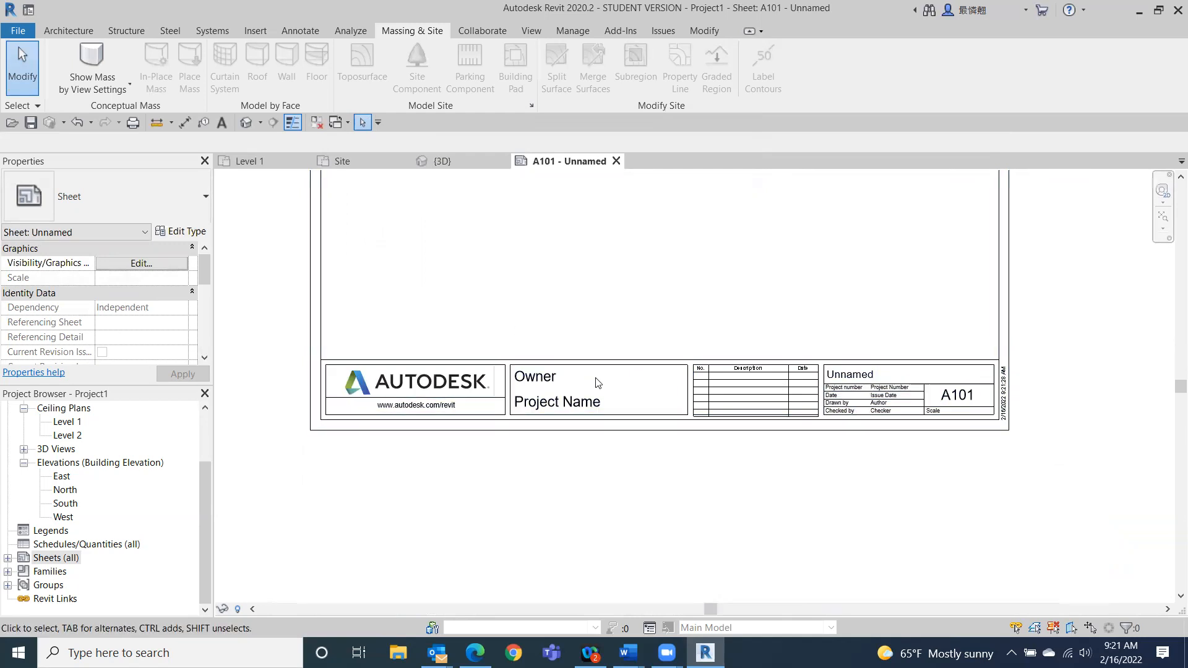
{"action": "left_click", "coordinate": [529, 388]}
{"action": "left_click", "coordinate": [529, 383]}
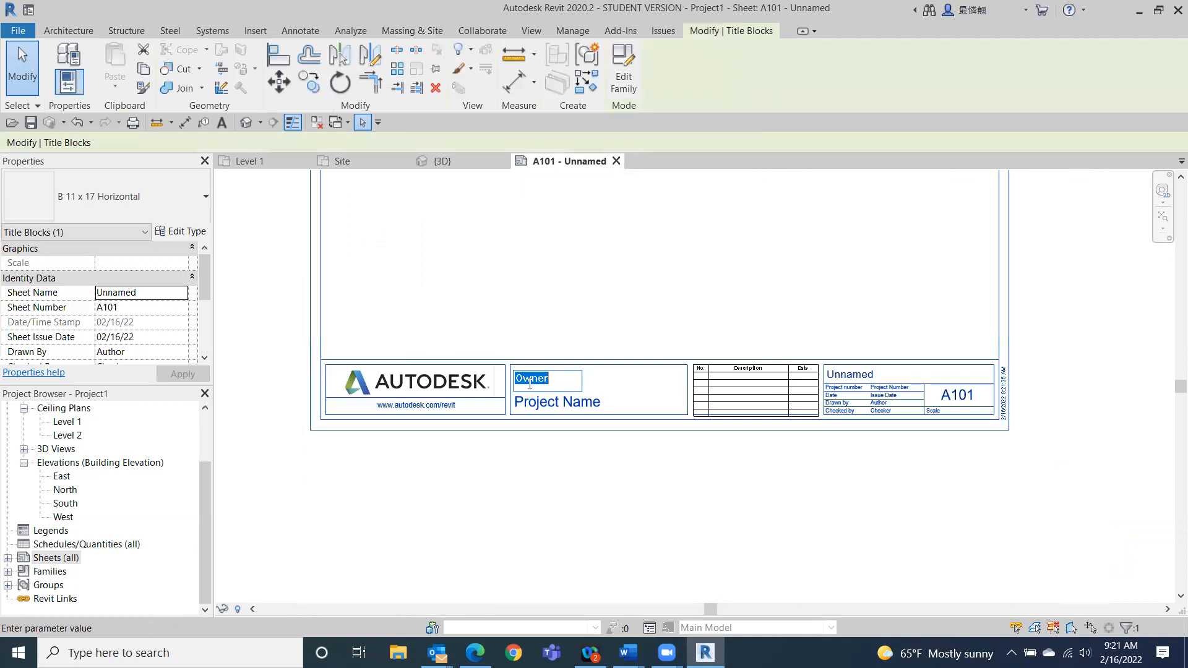
{"action": "type", "text": "DCC"}
{"action": "left_click", "coordinate": [586, 534]}
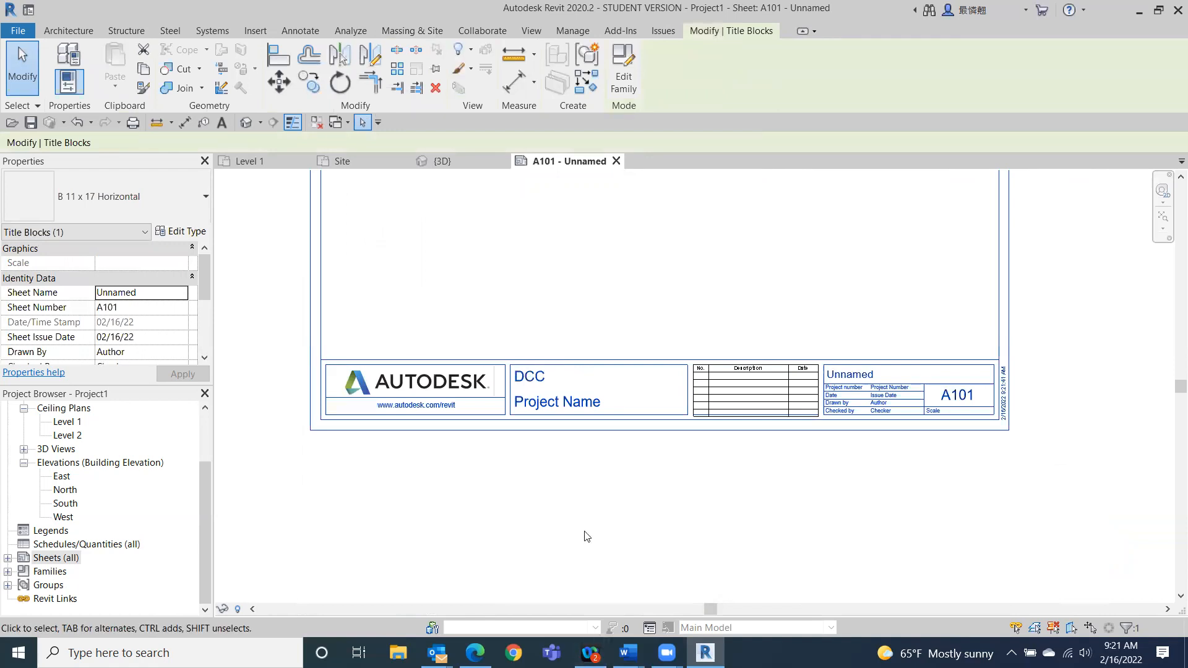
- Replace the project name placeholder in the titleblock with Midterm Project
{"action": "left_click", "coordinate": [541, 402]}
{"action": "key", "text": "BackSpace"}
{"action": "key", "text": "BackSpace"}
{"action": "key", "text": "BackSpace"}
{"action": "key", "text": "BackSpace"}
{"action": "key", "text": "BackSpace"}
{"action": "key", "text": "BackSpace"}
{"action": "key", "text": "BackSpace"}
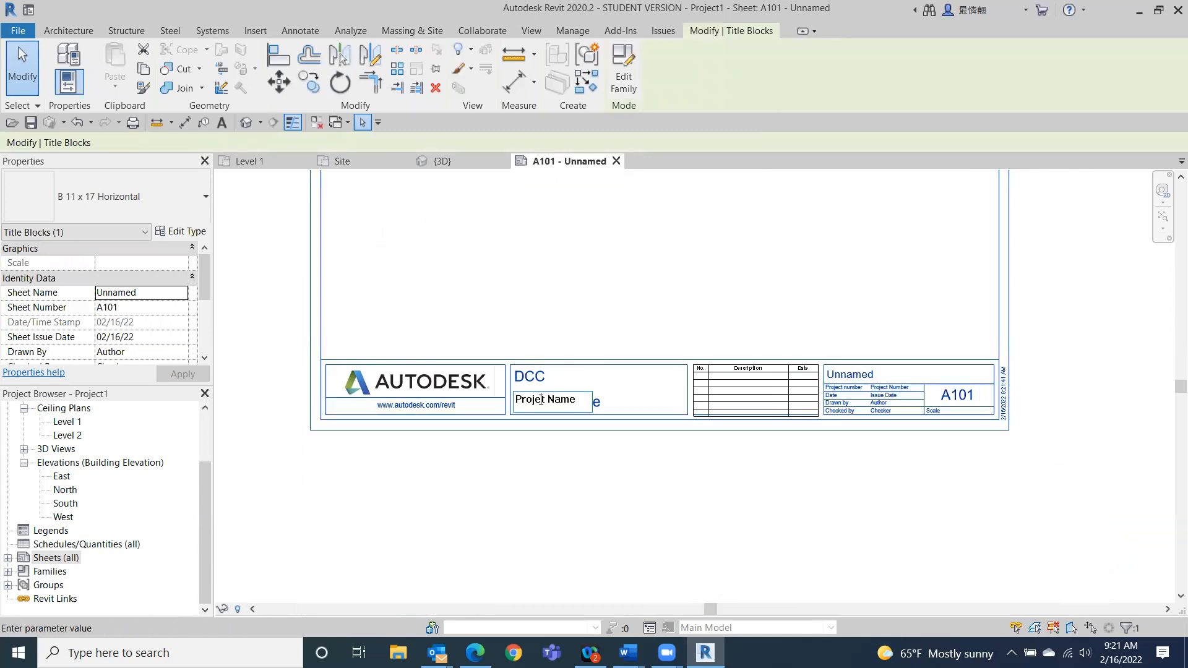
{"action": "key", "text": "BackSpace"}
{"action": "key", "text": "BackSpace"}
{"action": "key", "text": "BackSpace"}
{"action": "key", "text": "BackSpace"}
{"action": "key", "text": "BackSpace"}
{"action": "type", "text": "Midterm Project"}
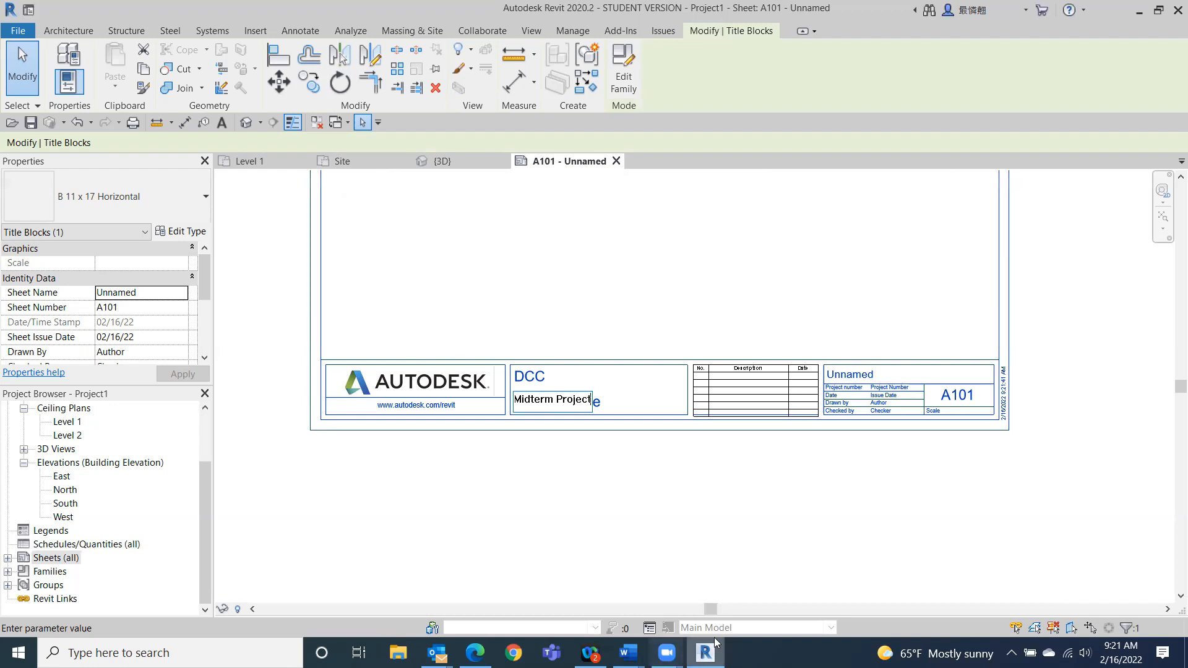
{"action": "left_click", "coordinate": [714, 534]}
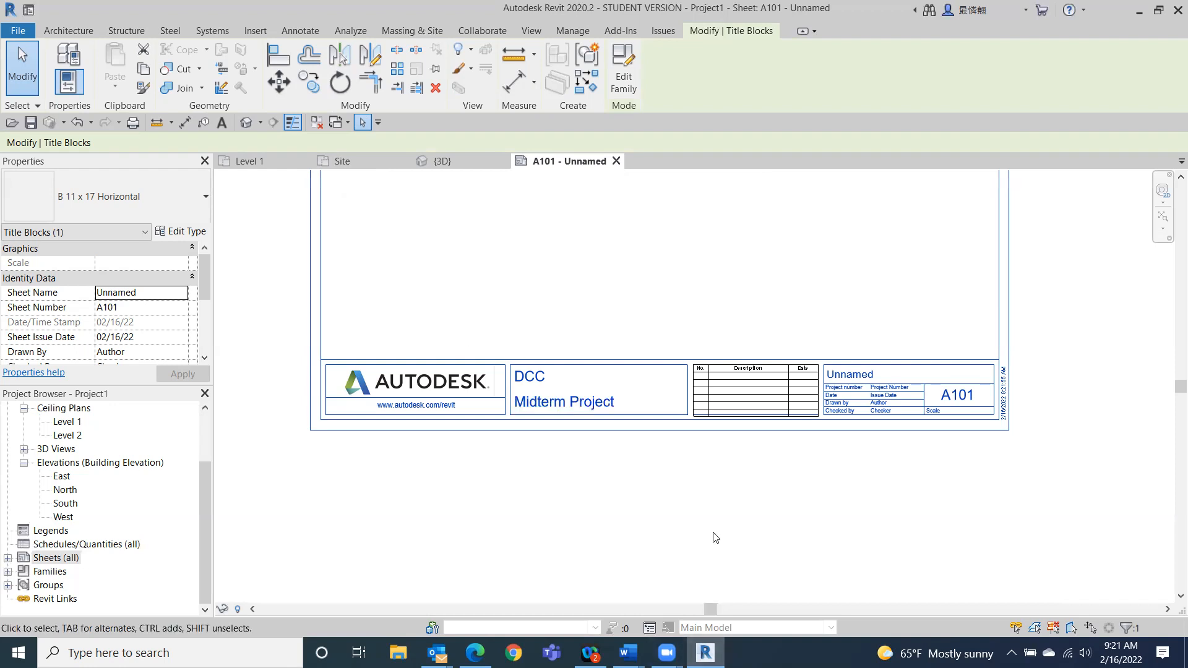
- Rename sheet A101 as Title Sheet in the titleblock
{"action": "middle_click_drag", "start_coordinate": [968, 482], "coordinate": [802, 533]}
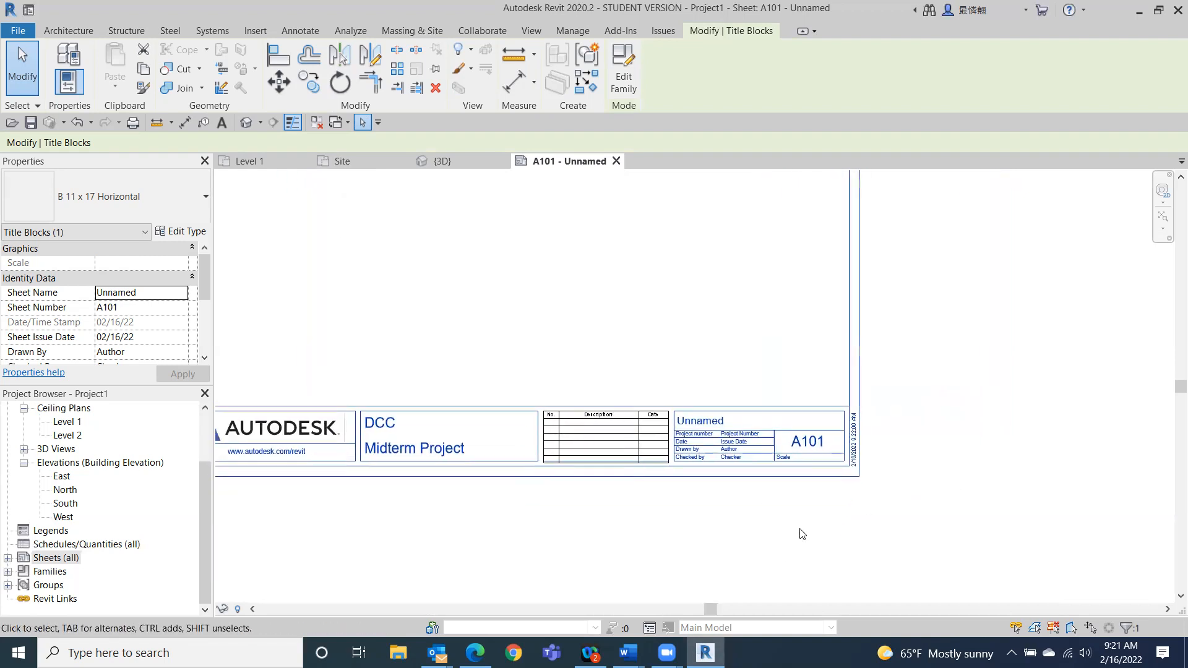
{"action": "left_click", "coordinate": [698, 423]}
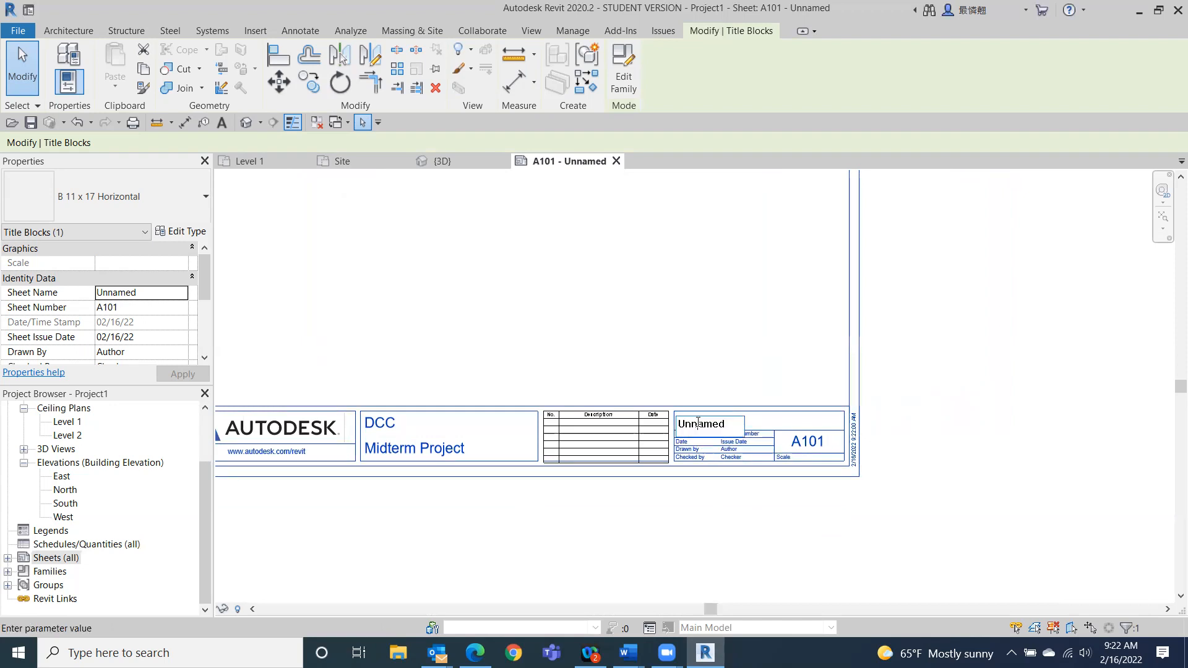
{"action": "left_click_drag", "start_coordinate": [726, 423], "coordinate": [673, 431]}
{"action": "type", "text": "Title Sheet"}
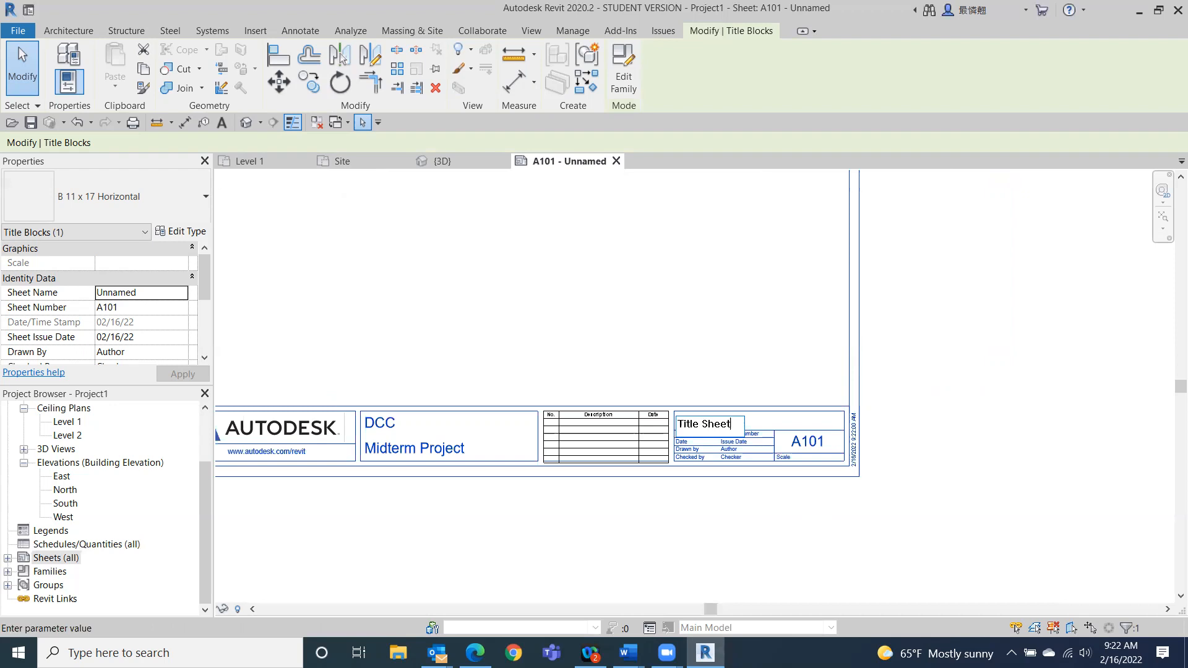
{"action": "left_click", "coordinate": [990, 396]}
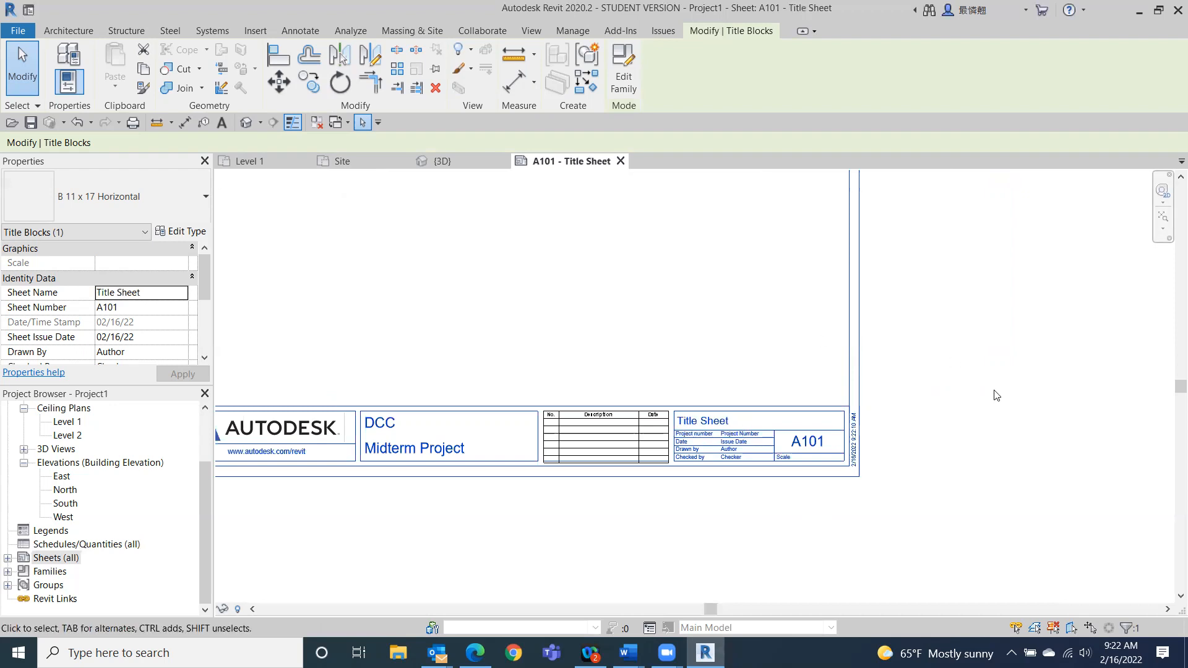
- Set the titleblock's project number to CADD 212
{"action": "scroll", "coordinate": [969, 323], "scroll_direction": "down", "scroll_amount": 1}
{"action": "scroll", "coordinate": [885, 426], "scroll_direction": "up", "scroll_amount": 5}
{"action": "left_click", "coordinate": [842, 416]}
{"action": "type", "text": "C"}
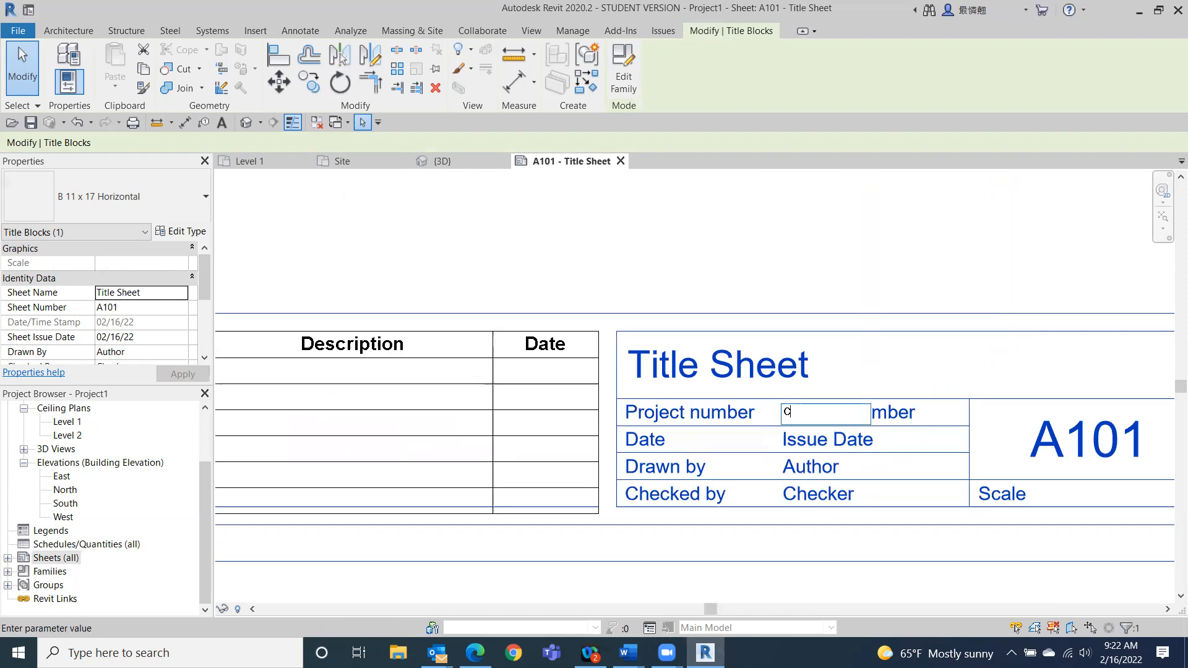
{"action": "type", "text": "ADD 212"}
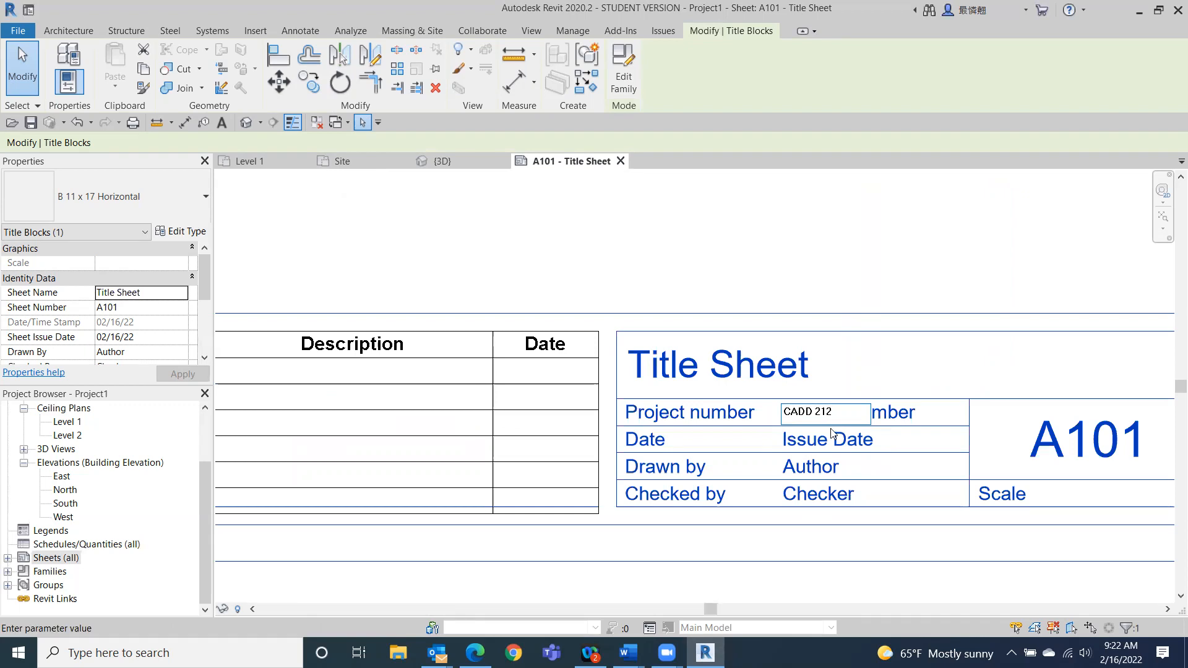
{"action": "key", "text": "Return"}
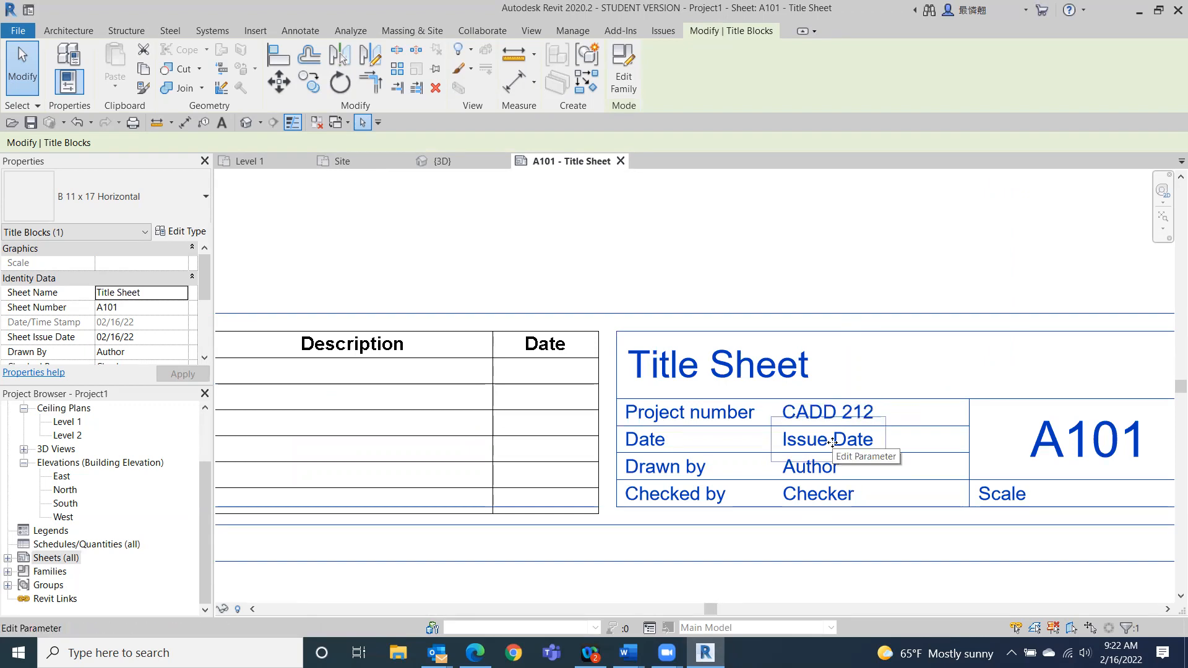
- Replace the issue date placeholder in the titleblock with March 7th, 2022
{"action": "left_click", "coordinate": [833, 442]}
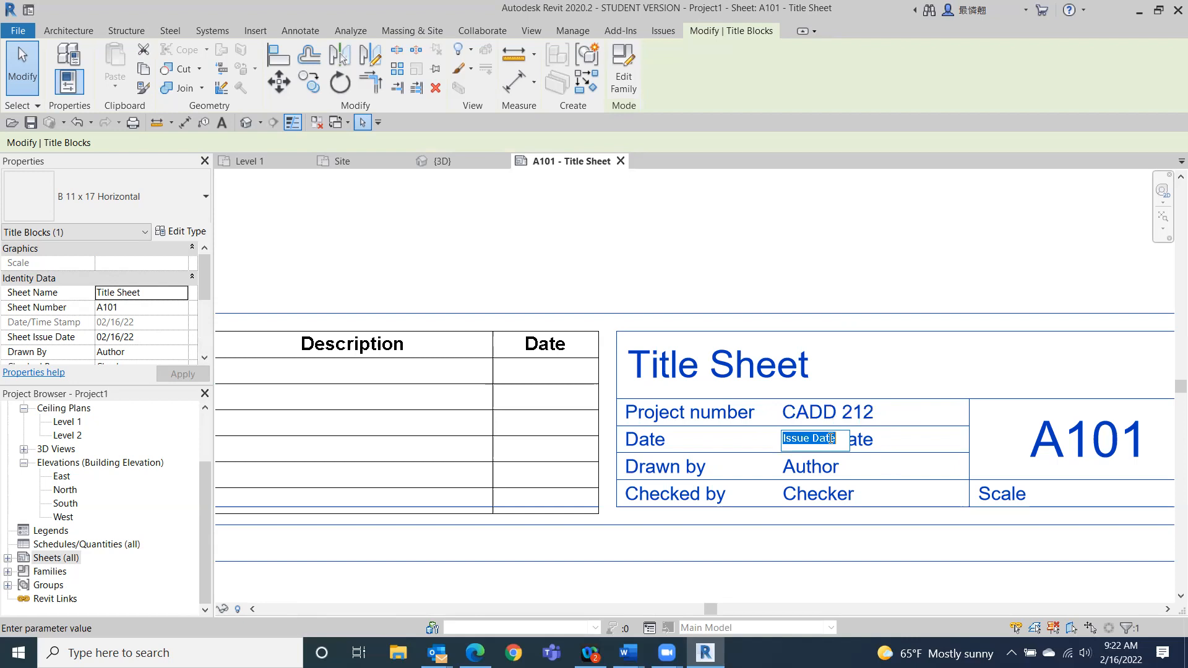
{"action": "left_click", "coordinate": [1121, 653]}
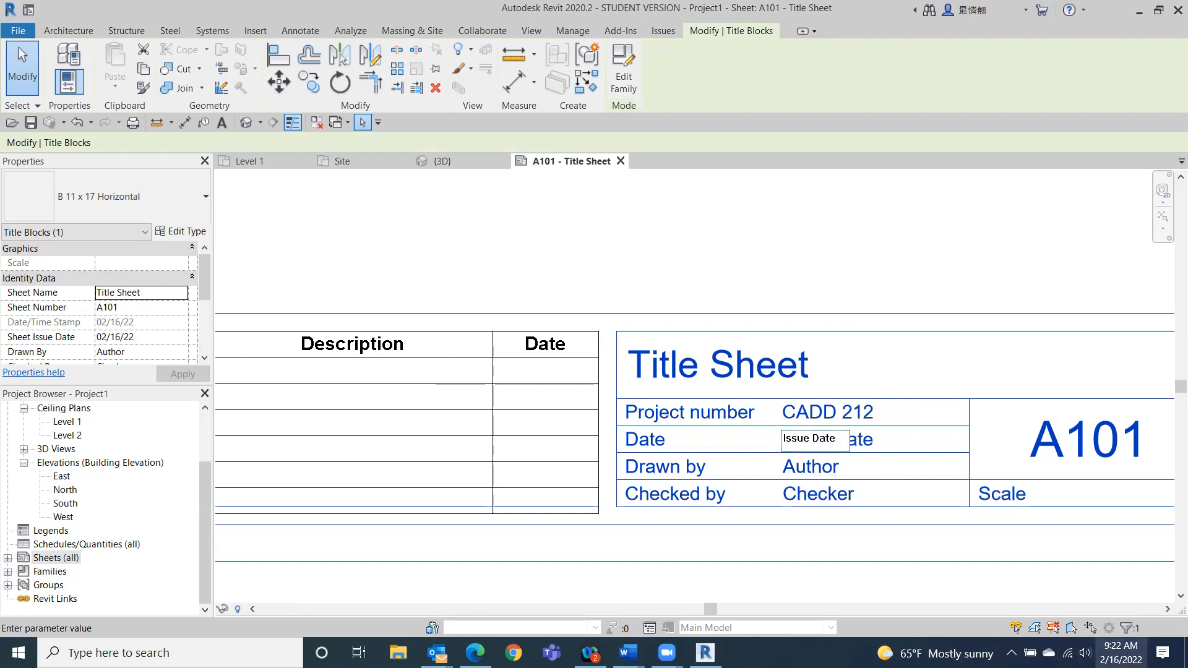
{"action": "left_click", "coordinate": [1121, 653]}
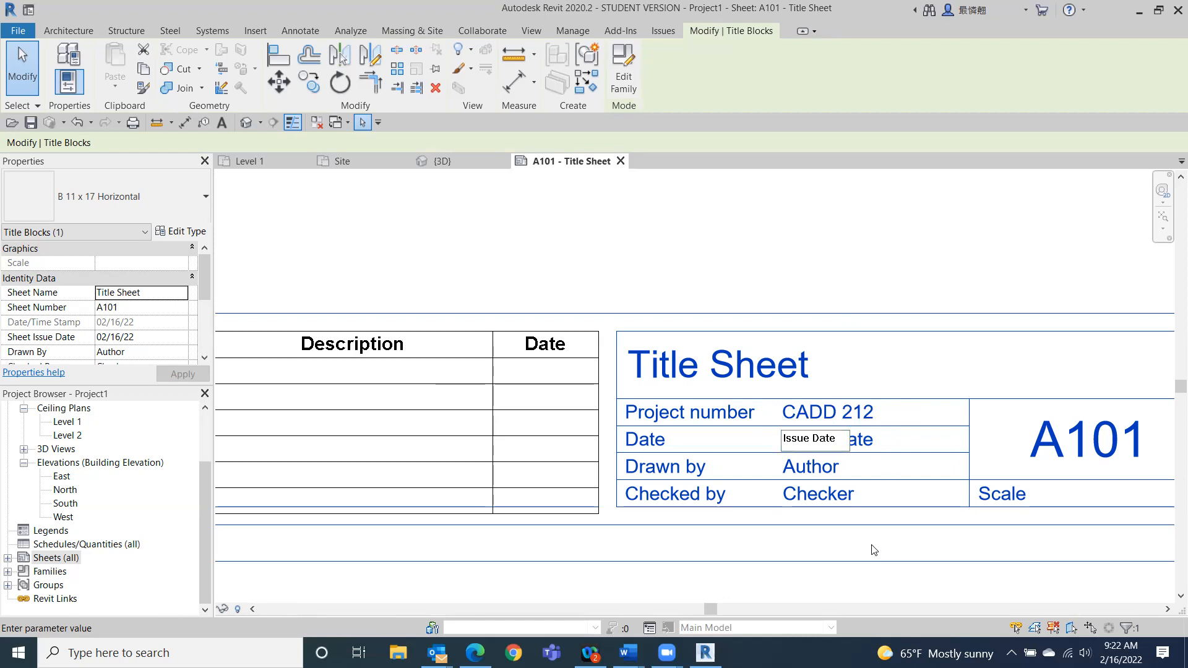
{"action": "left_click", "coordinate": [819, 441]}
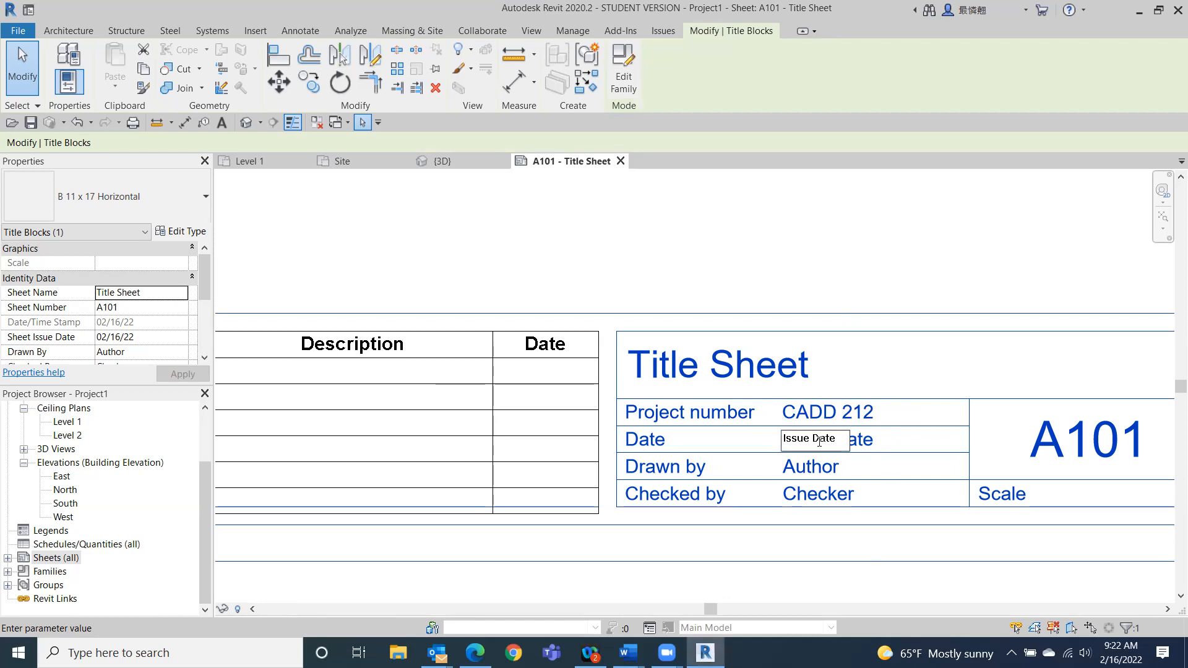
{"action": "double_click", "coordinate": [819, 441]}
{"action": "key", "text": "BackSpace"}
{"action": "key", "text": "BackSpace"}
{"action": "key", "text": "BackSpace"}
{"action": "key", "text": "BackSpace"}
{"action": "key", "text": "BackSpace"}
{"action": "key", "text": "BackSpace"}
{"action": "key", "text": "BackSpace"}
{"action": "type", "text": "March 7th, 2022"}
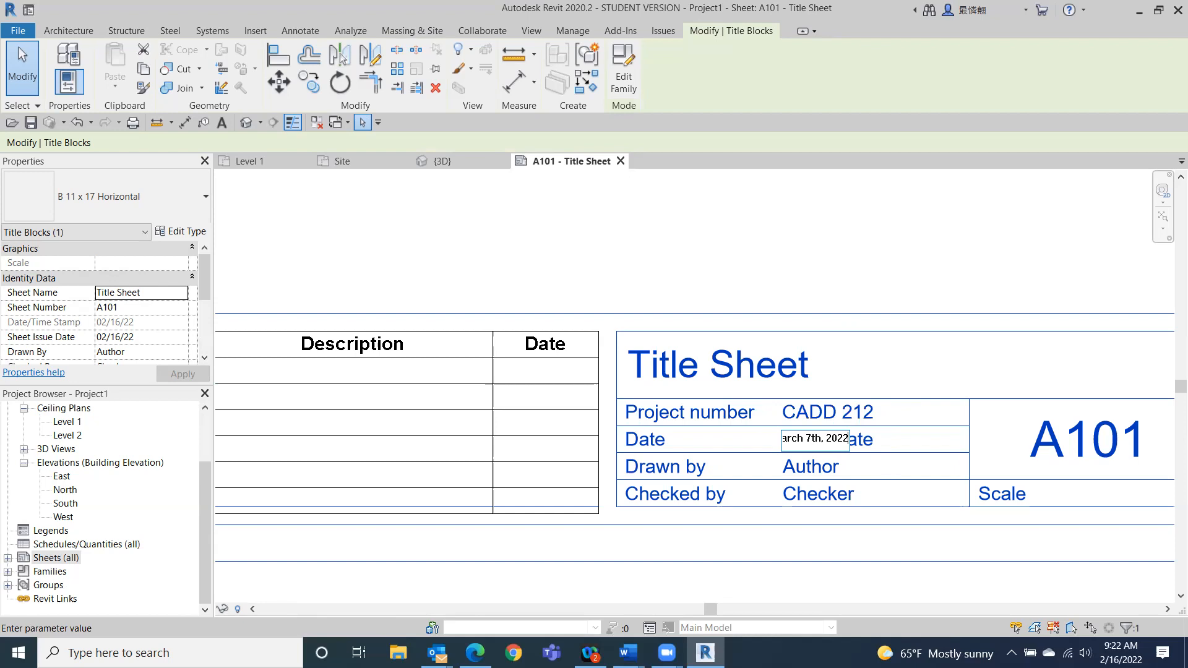
{"action": "left_click", "coordinate": [803, 562]}
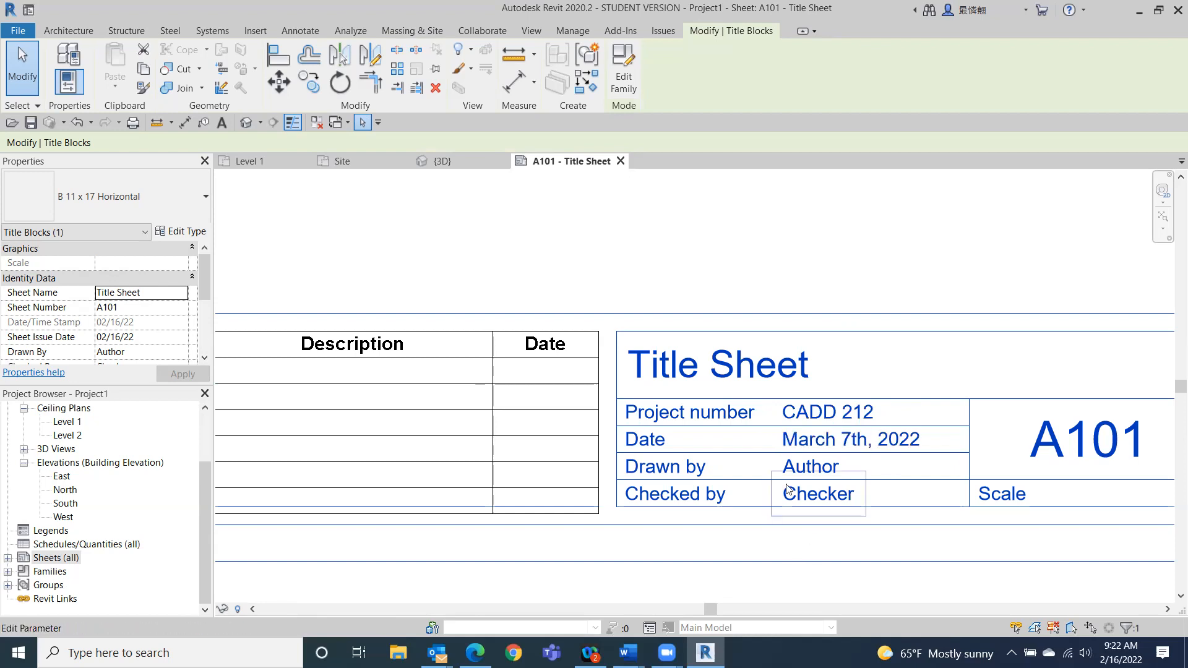
- Set the Drawn by entry in the titleblock to "you"
{"action": "left_click", "coordinate": [808, 469]}
{"action": "left_click", "coordinate": [808, 465]}
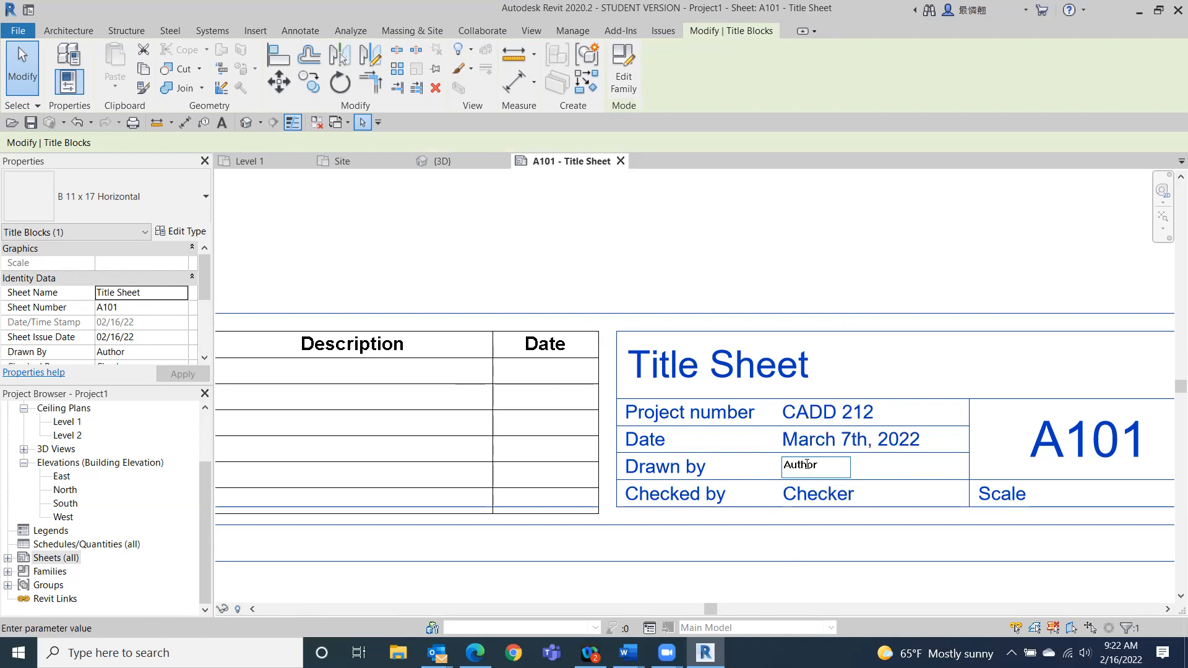
{"action": "key", "text": "BackSpace"}
{"action": "key", "text": "BackSpace"}
{"action": "key", "text": "BackSpace"}
{"action": "key", "text": "BackSpace"}
{"action": "key", "text": "BackSpace"}
{"action": "key", "text": "BackSpace"}
{"action": "type", "text": "you"}
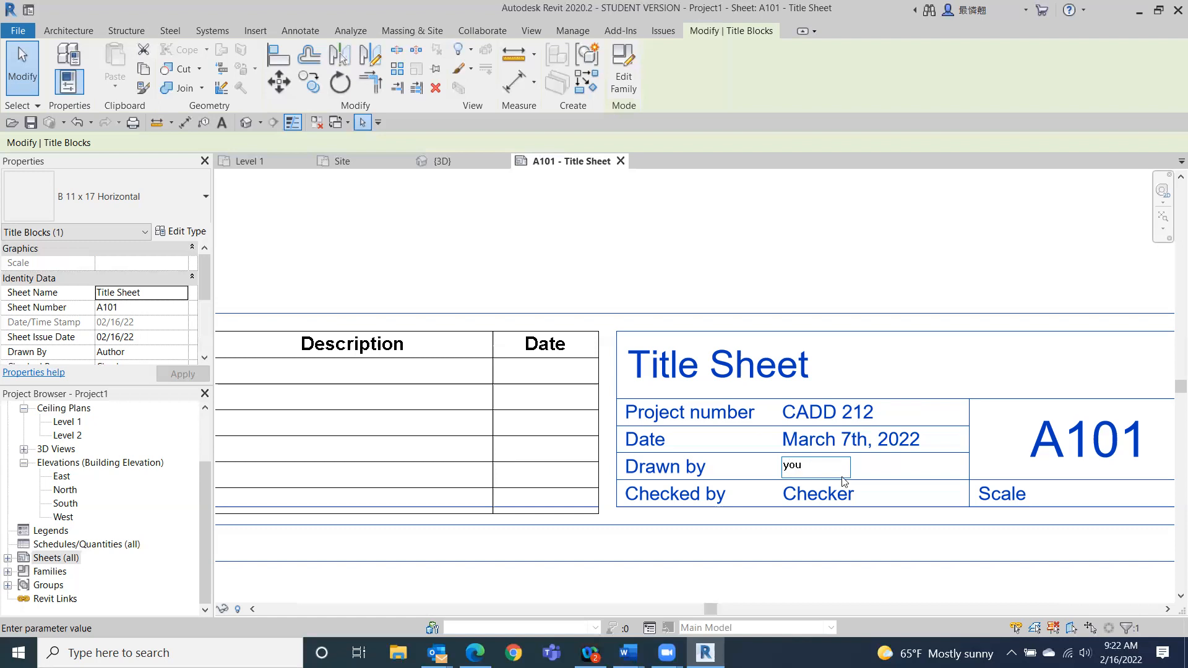
{"action": "left_click", "coordinate": [826, 493]}
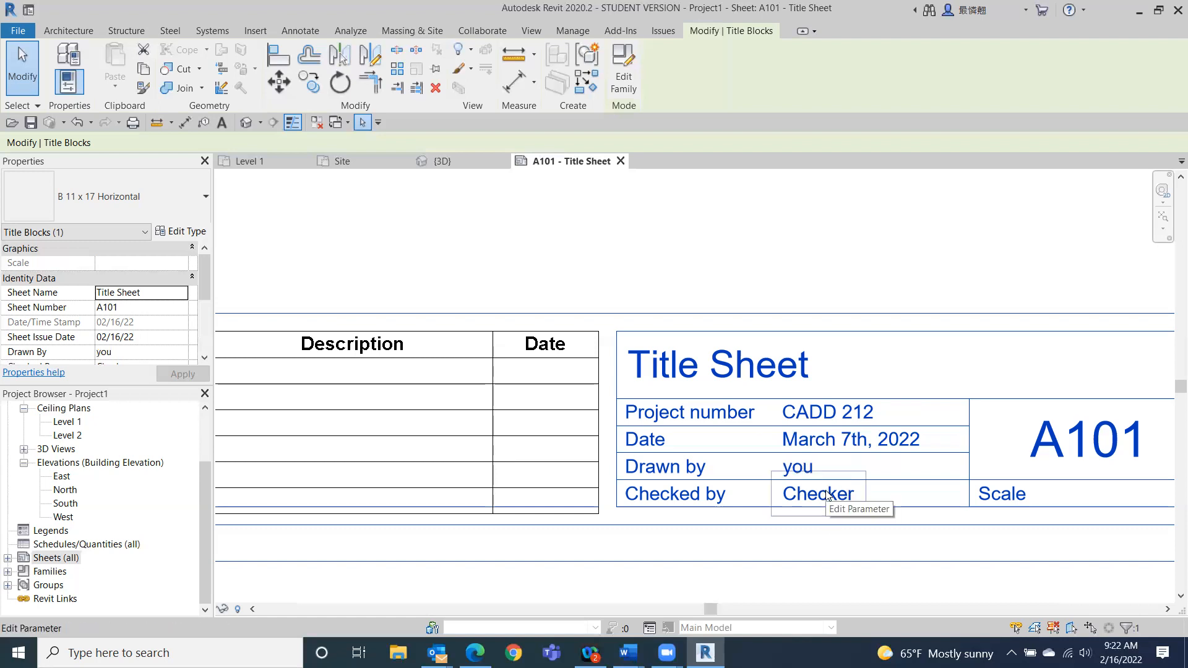
- Enter the checker's initials in the titleblock's Checked by entry and deselect the titleblock
{"action": "left_click", "coordinate": [829, 492]}
{"action": "type", "text": "MCM"}
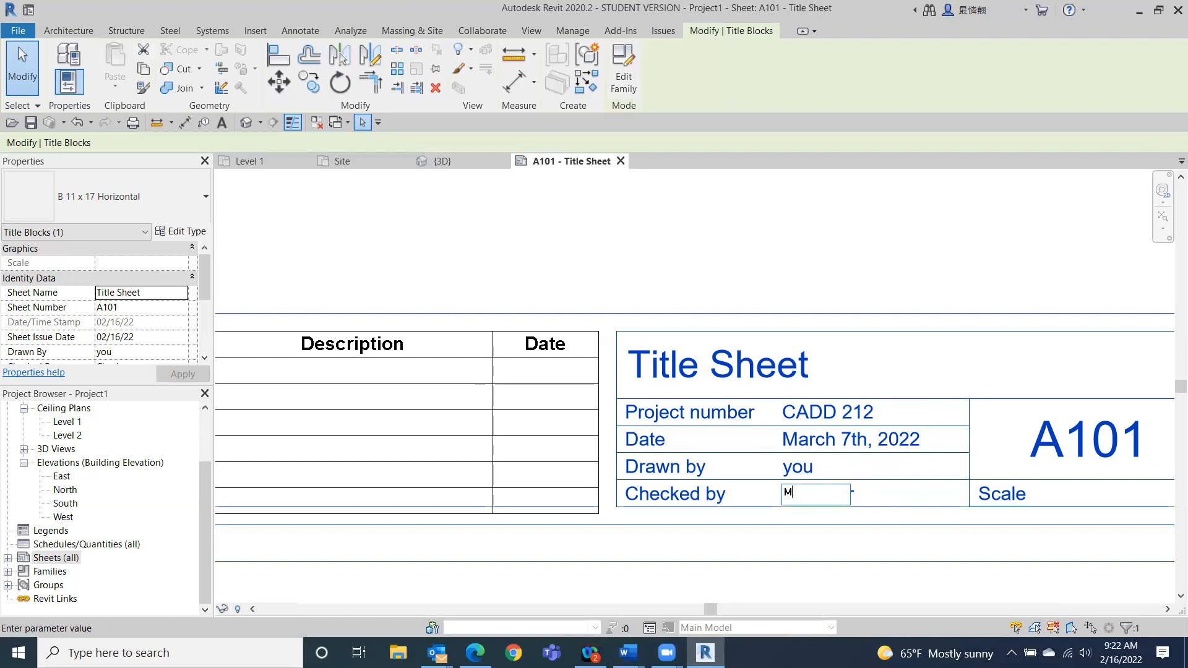
{"action": "left_click", "coordinate": [875, 553]}
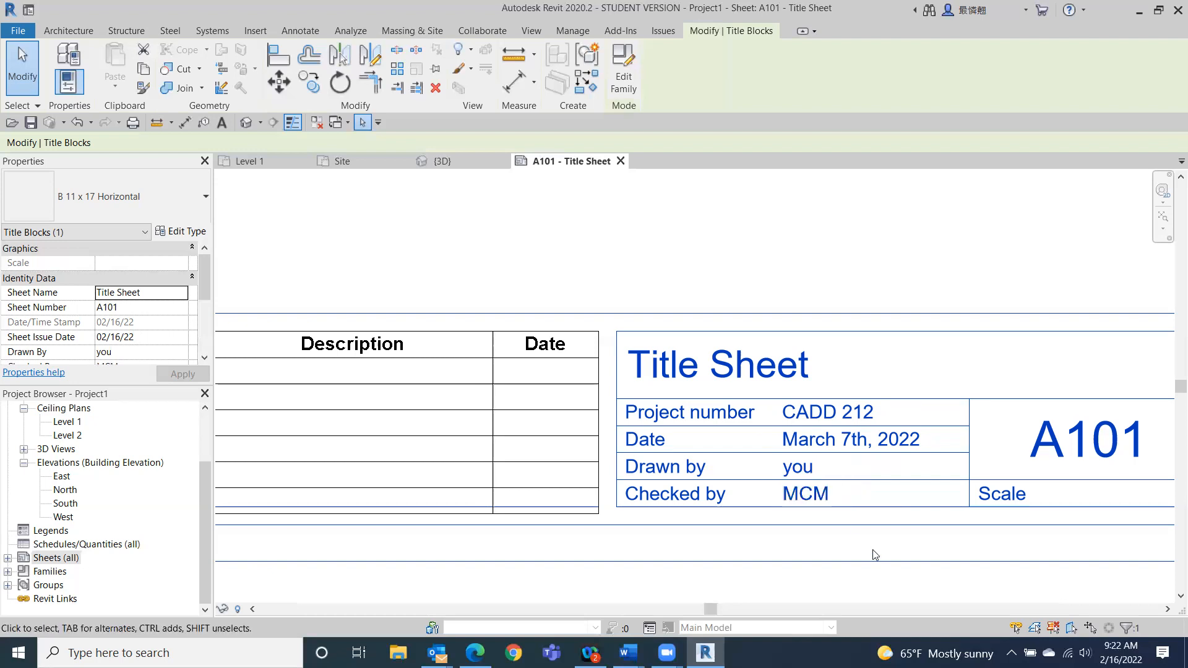
{"action": "left_click", "coordinate": [875, 552]}
{"action": "scroll", "coordinate": [957, 520], "scroll_direction": "down", "scroll_amount": 3}
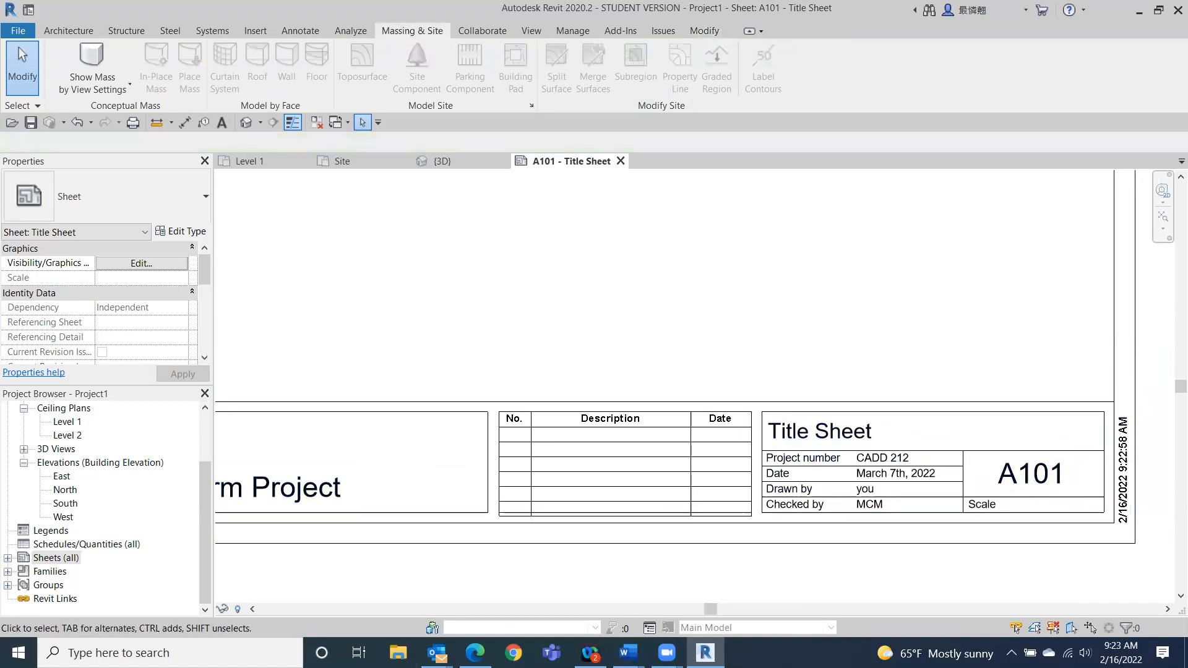
- Switch to the Edge browser and open Sheet #s.pdf from the course's SPRING 2022 Documents folder
{"action": "left_click", "coordinate": [474, 653]}
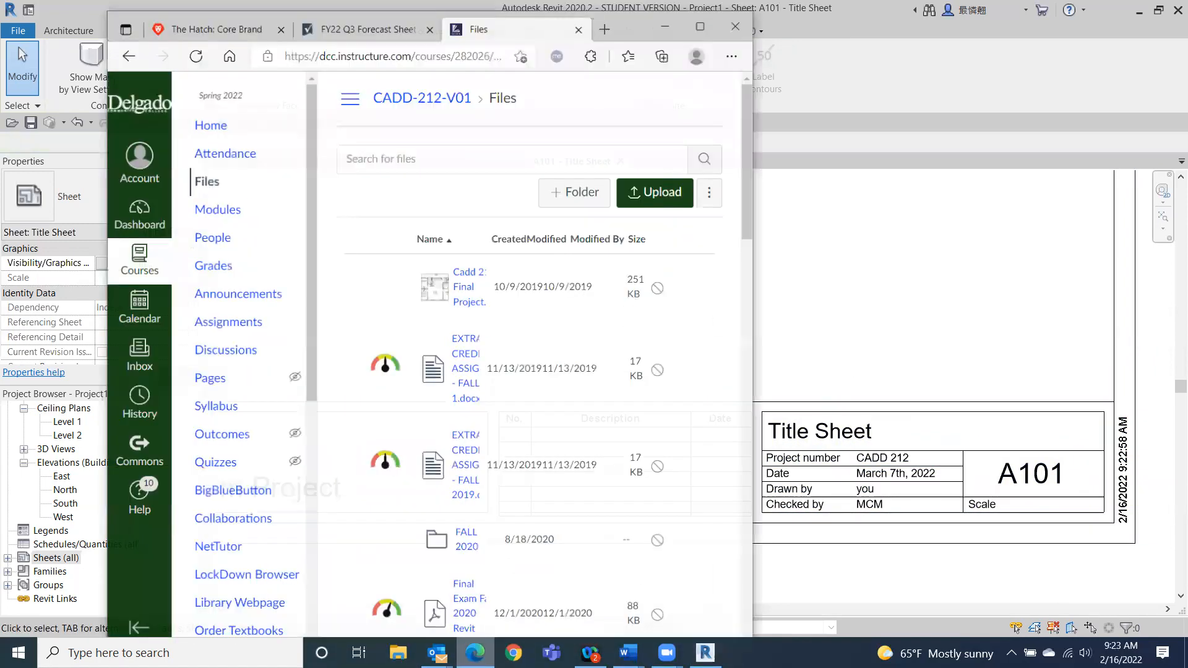
{"action": "left_click", "coordinate": [700, 12]}
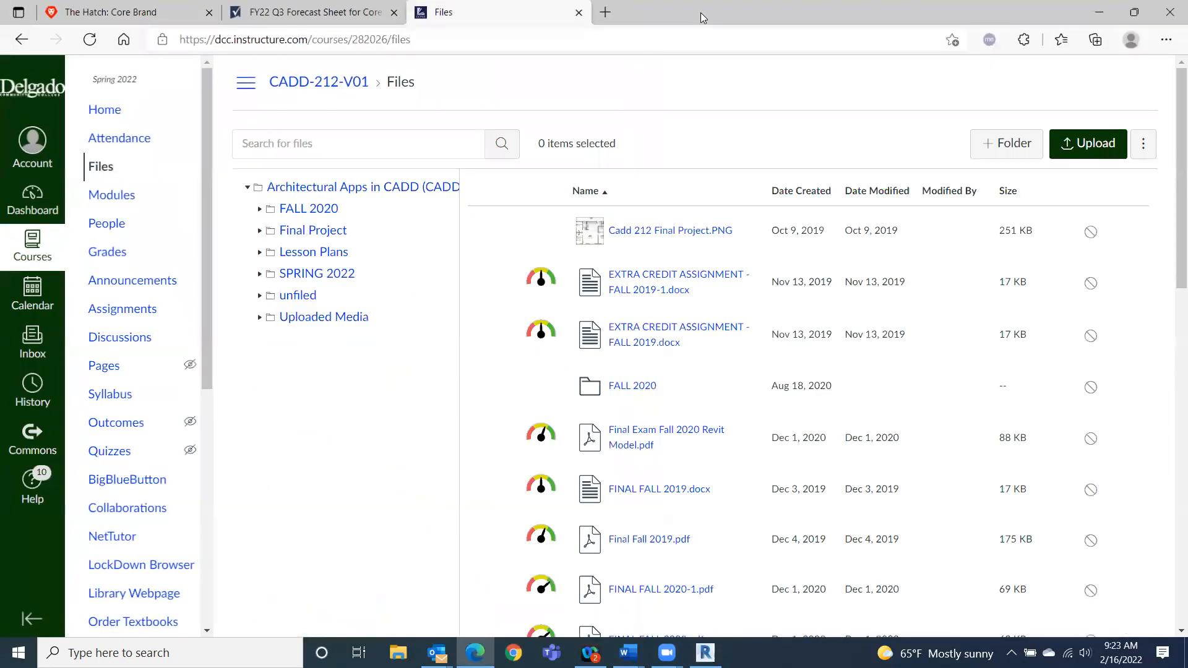
{"action": "left_click", "coordinate": [329, 276]}
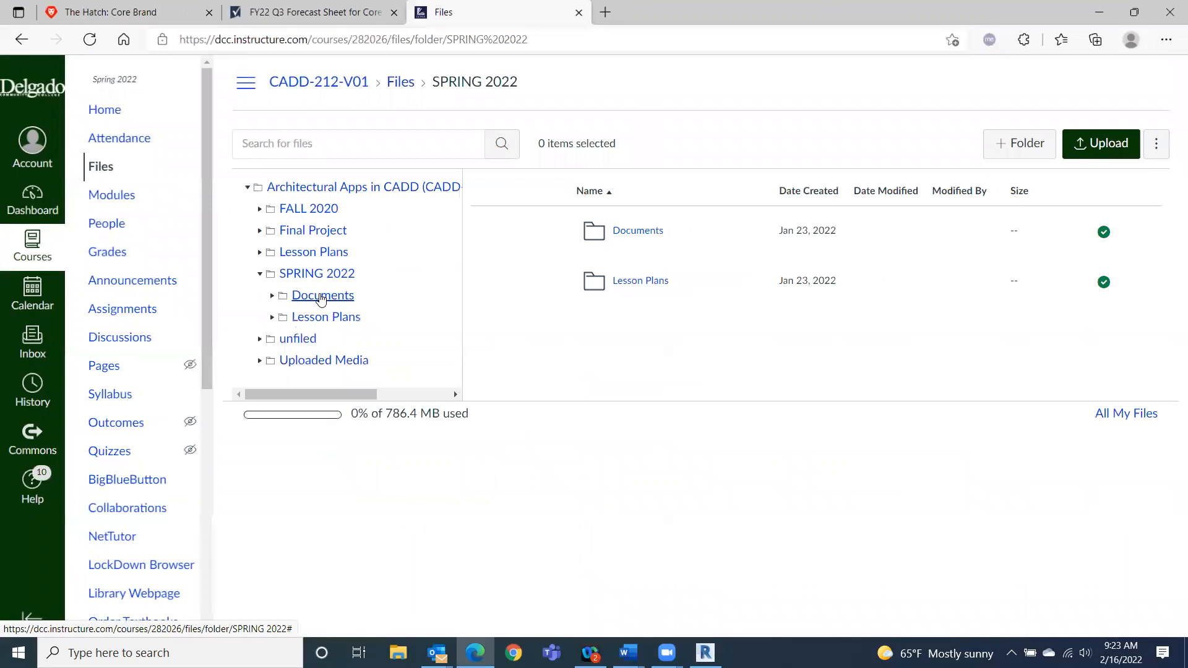
{"action": "left_click", "coordinate": [623, 233]}
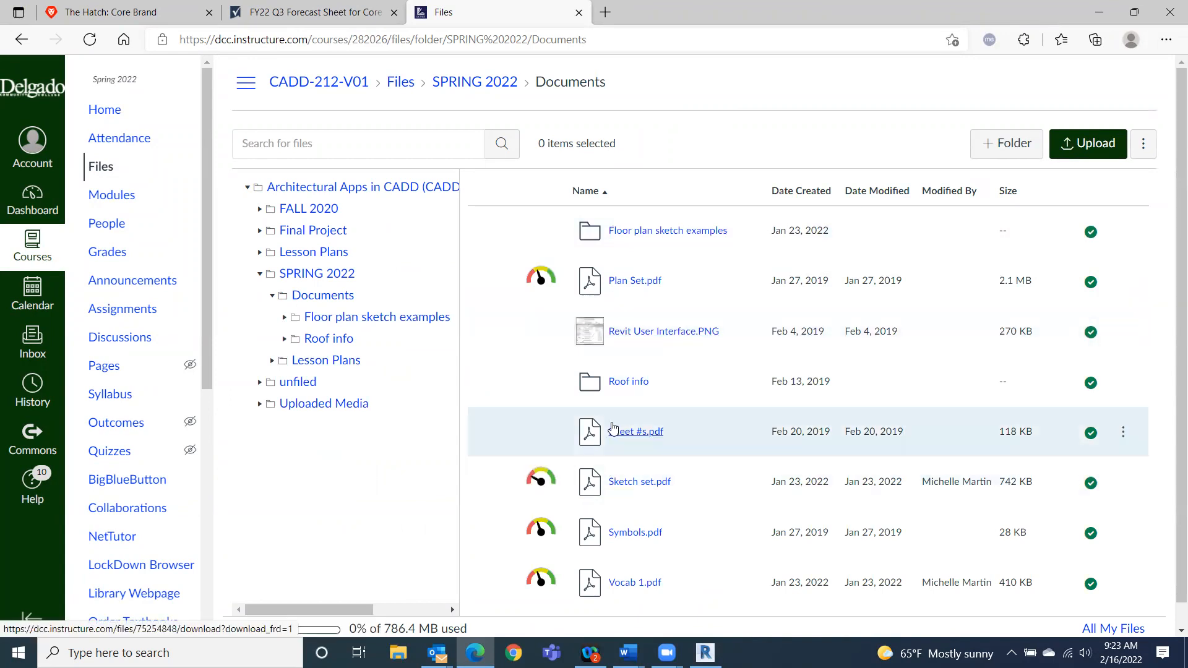
{"action": "left_click", "coordinate": [619, 433]}
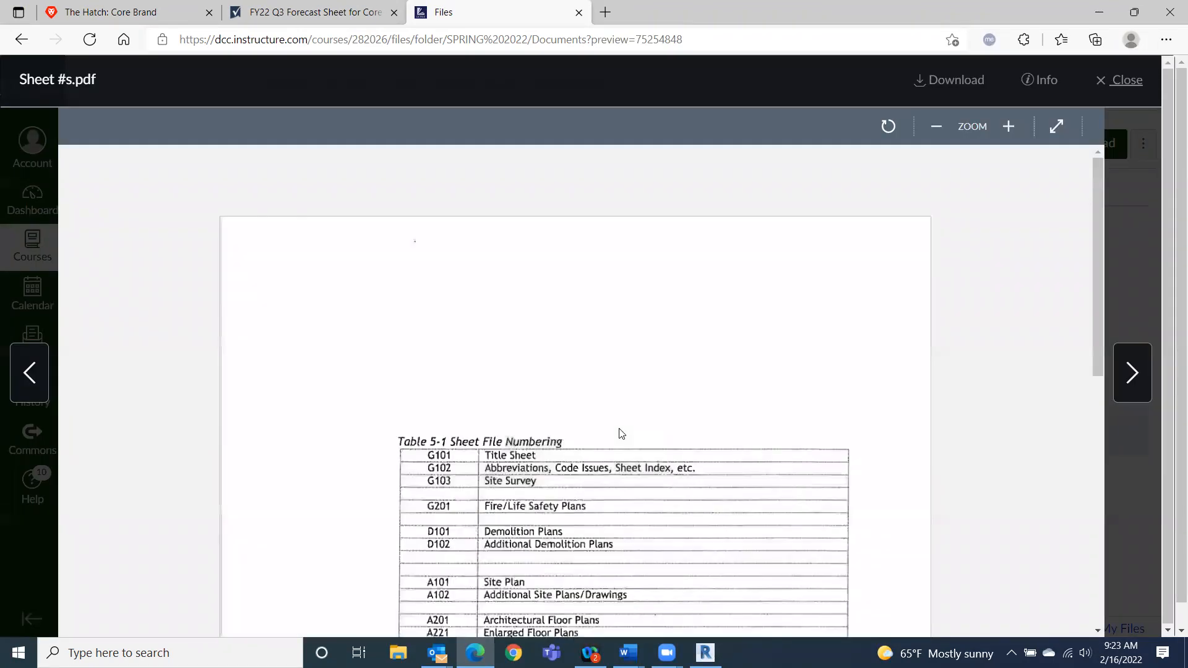
- Examine the Table 5-1 sheet file numbering from the title sheet through the plan series, and close the preview
{"action": "scroll", "coordinate": [759, 301], "scroll_direction": "down", "scroll_amount": 3}
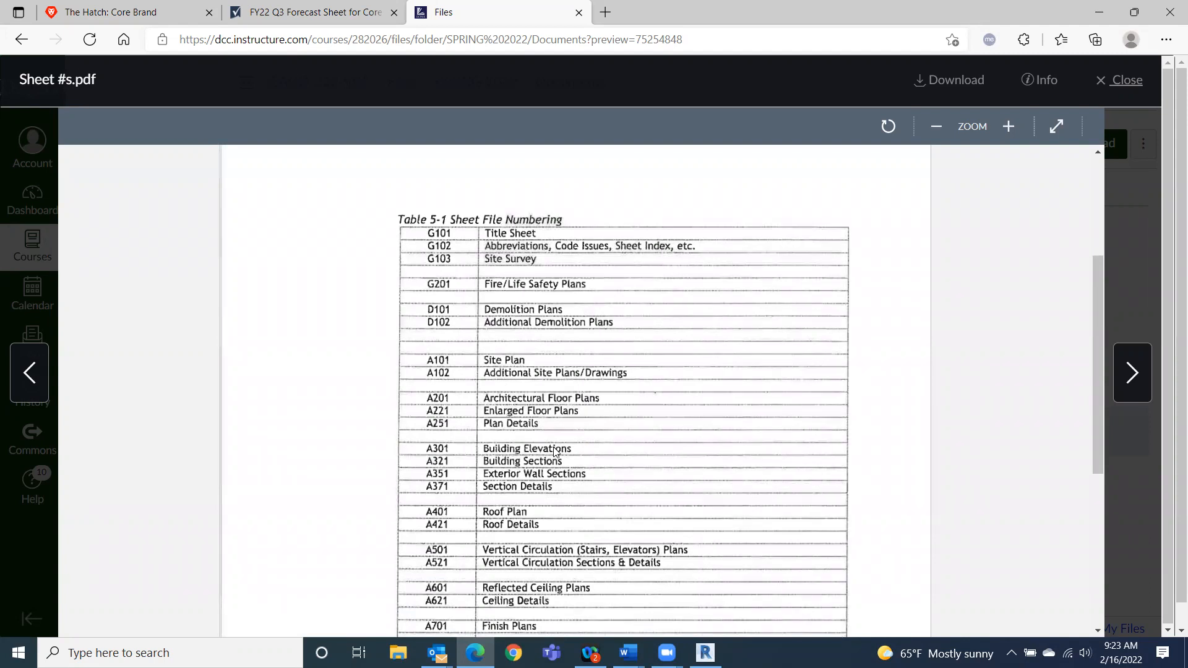
{"action": "scroll", "coordinate": [563, 451], "scroll_direction": "down", "scroll_amount": 4}
{"action": "scroll", "coordinate": [563, 452], "scroll_direction": "up", "scroll_amount": 7}
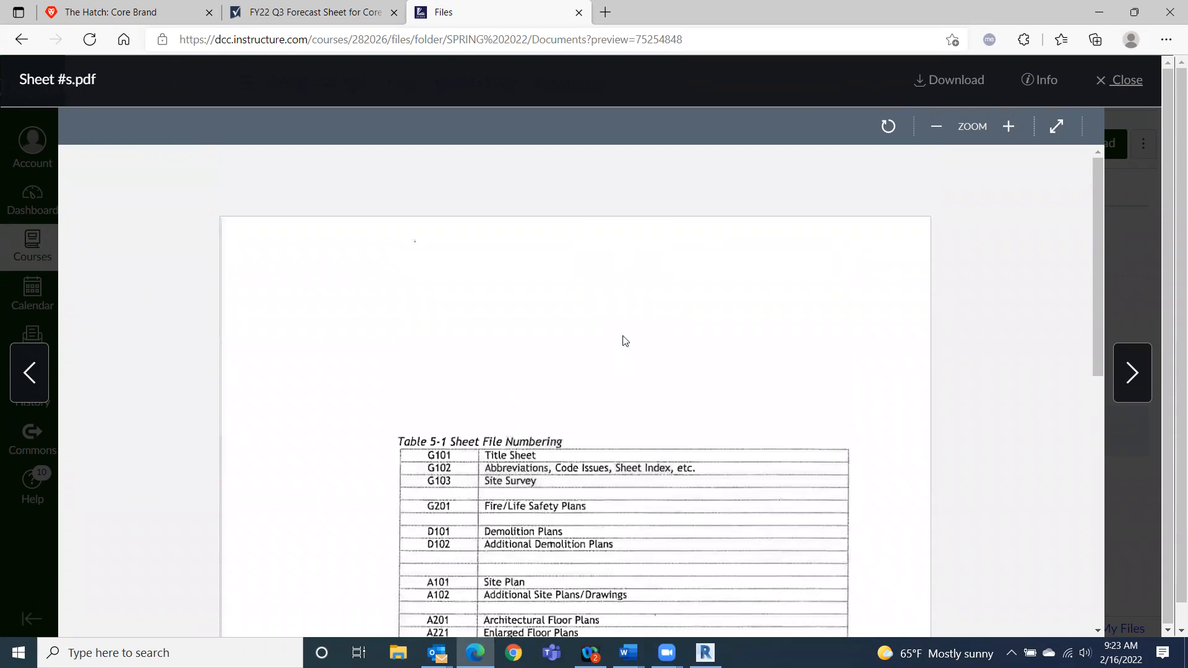
{"action": "scroll", "coordinate": [509, 345], "scroll_direction": "down", "scroll_amount": 2}
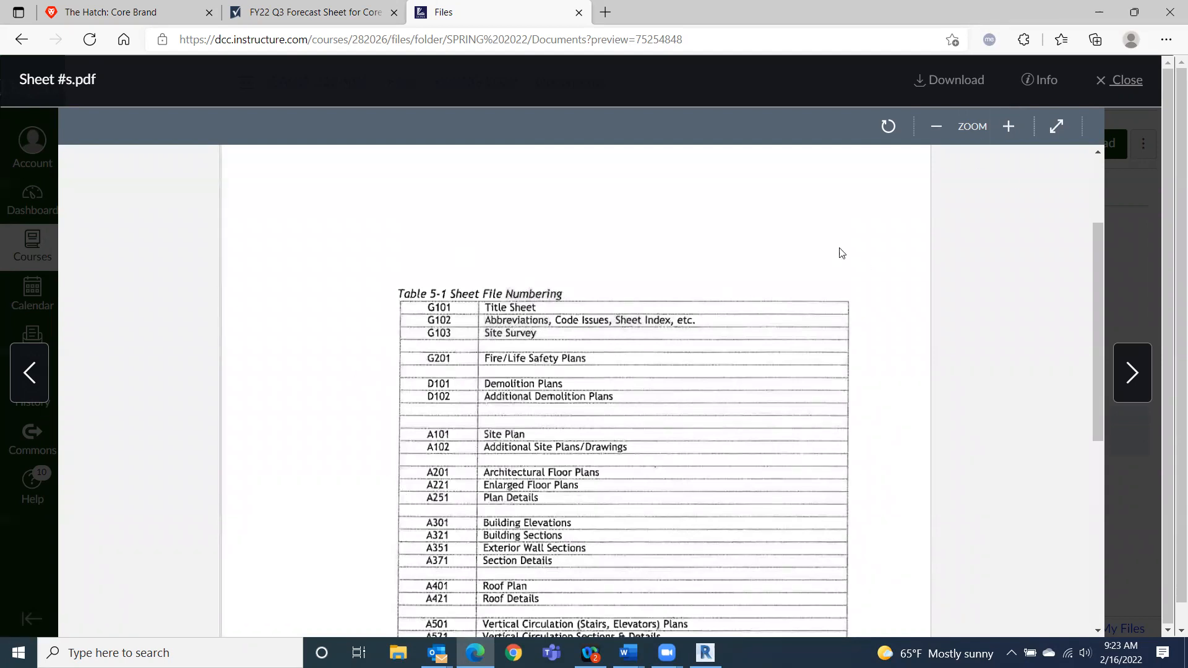
{"action": "left_click", "coordinate": [1125, 80]}
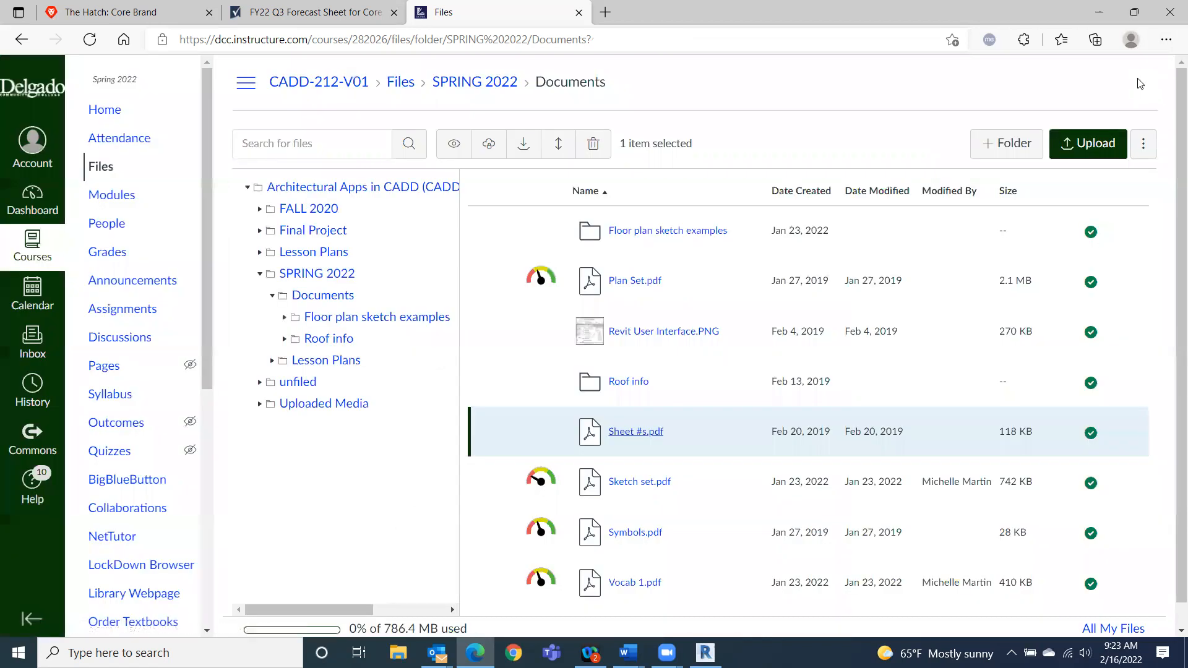
- Open Plan Set.pdf and examine its sheets from the title sheet through the abbreviations, floor plan and plan details
{"action": "left_click", "coordinate": [627, 283]}
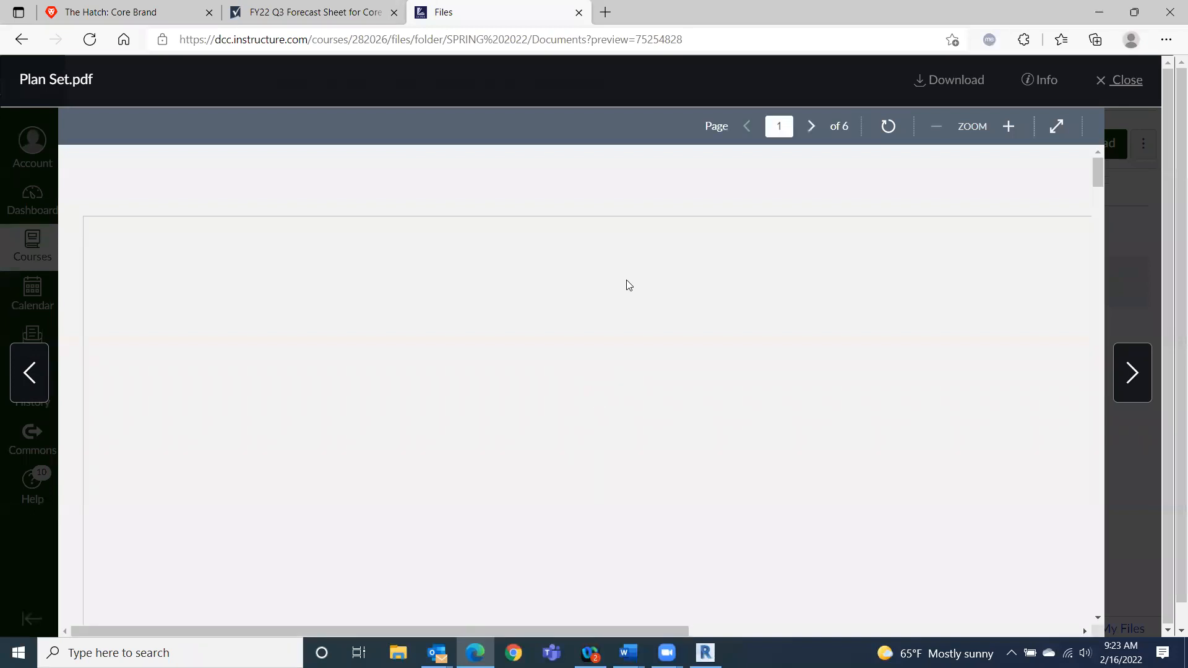
{"action": "scroll", "coordinate": [628, 291], "scroll_direction": "down", "scroll_amount": 10}
{"action": "scroll", "coordinate": [626, 303], "scroll_direction": "down", "scroll_amount": 10}
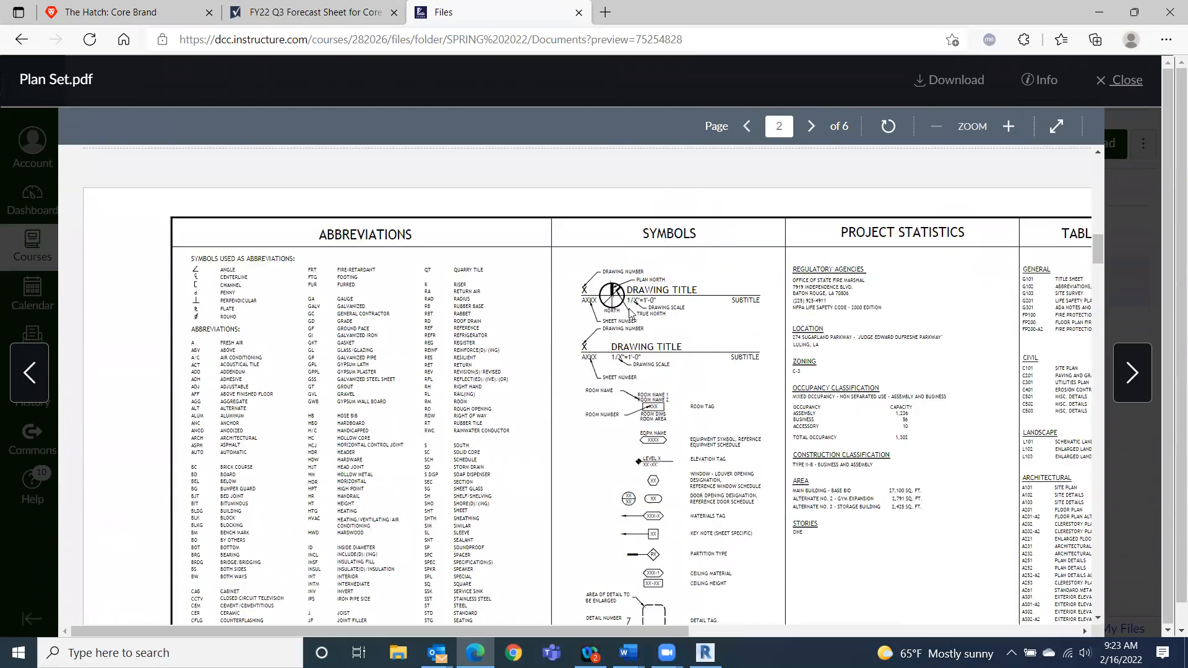
{"action": "scroll", "coordinate": [631, 313], "scroll_direction": "down", "scroll_amount": 10}
{"action": "scroll", "coordinate": [625, 365], "scroll_direction": "down", "scroll_amount": 10}
{"action": "scroll", "coordinate": [619, 384], "scroll_direction": "down", "scroll_amount": 10}
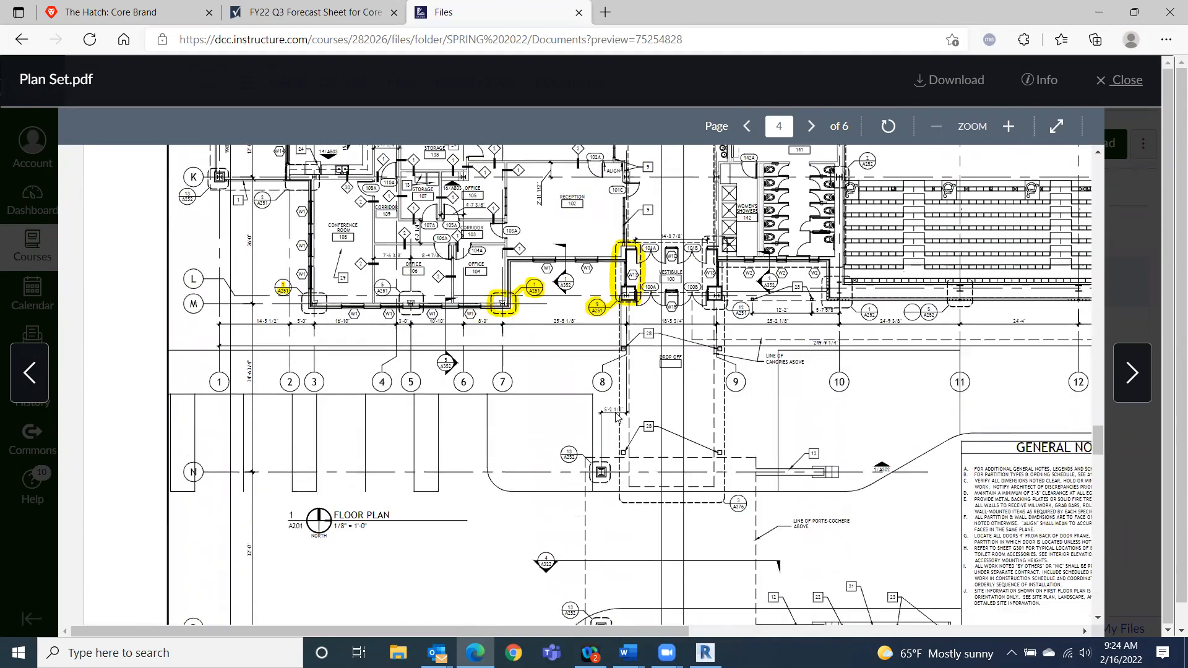
{"action": "scroll", "coordinate": [616, 417], "scroll_direction": "down", "scroll_amount": 10}
{"action": "scroll", "coordinate": [603, 453], "scroll_direction": "up", "scroll_amount": 4}
{"action": "scroll", "coordinate": [603, 454], "scroll_direction": "down", "scroll_amount": 5}
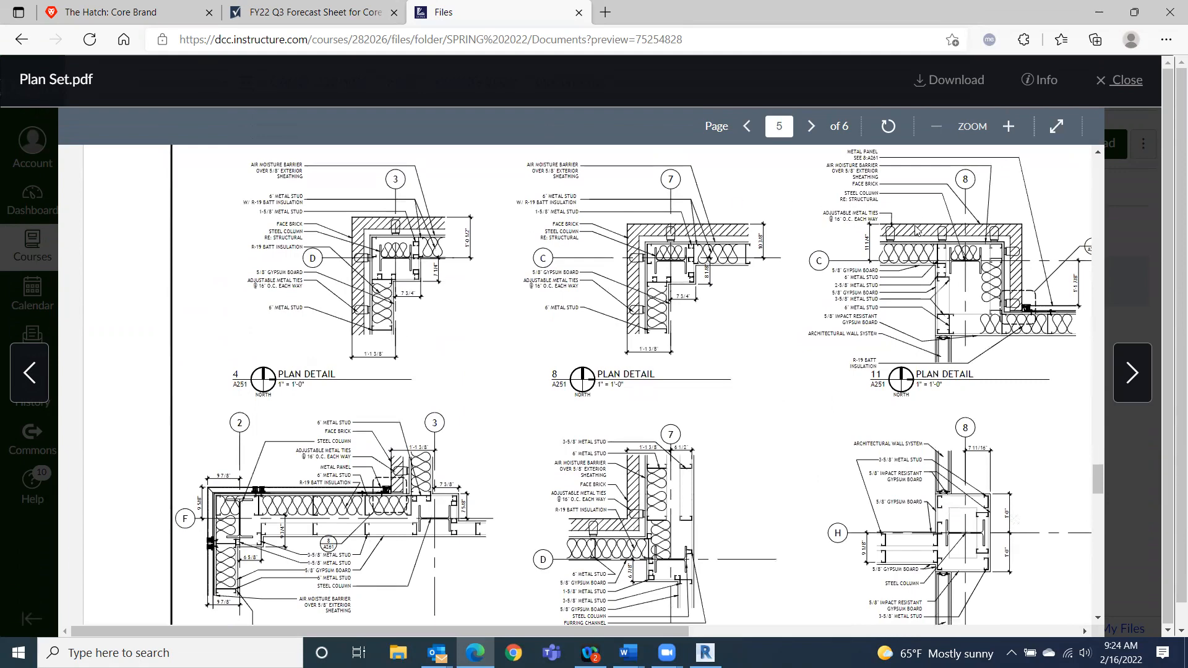
- Return from the plan details to the Plan Set's title sheet and review its project title, logo and consultants area
{"action": "scroll", "coordinate": [858, 204], "scroll_direction": "up", "scroll_amount": 15}
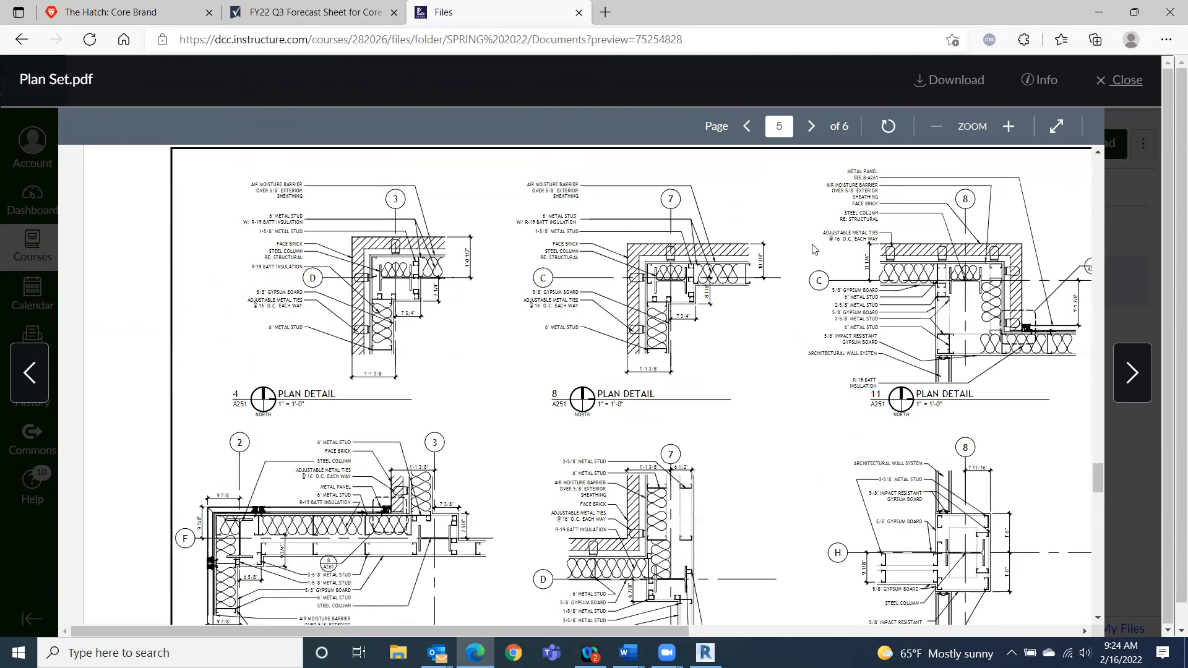
{"action": "scroll", "coordinate": [815, 250], "scroll_direction": "up", "scroll_amount": 15}
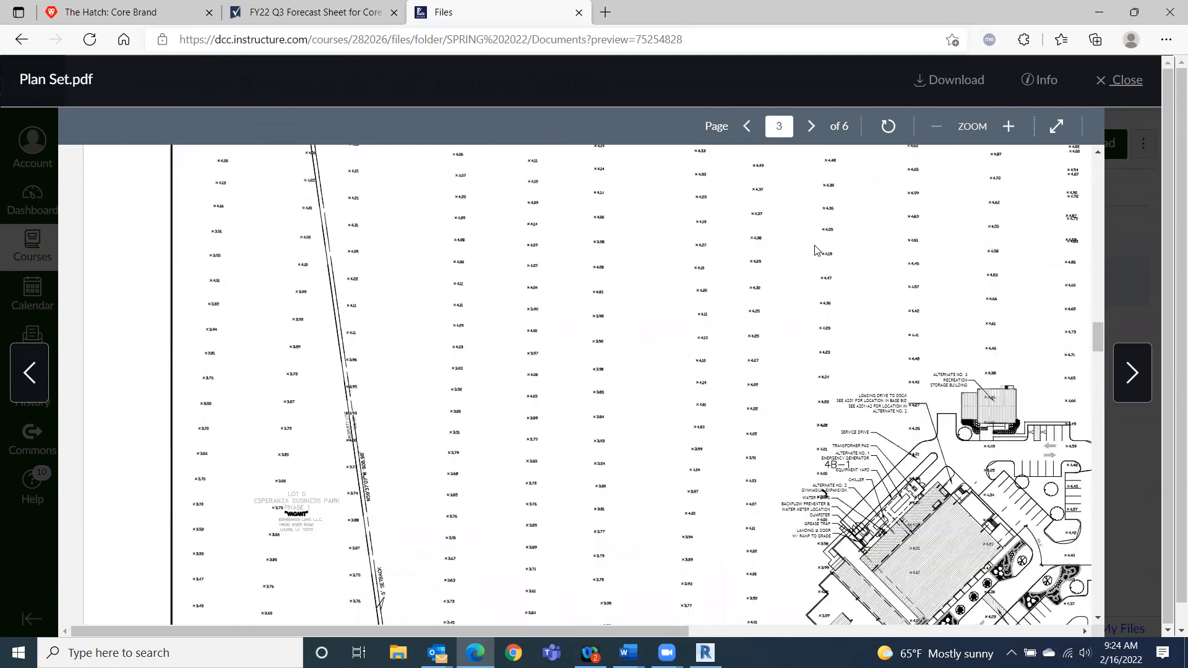
{"action": "scroll", "coordinate": [815, 250], "scroll_direction": "up", "scroll_amount": 15}
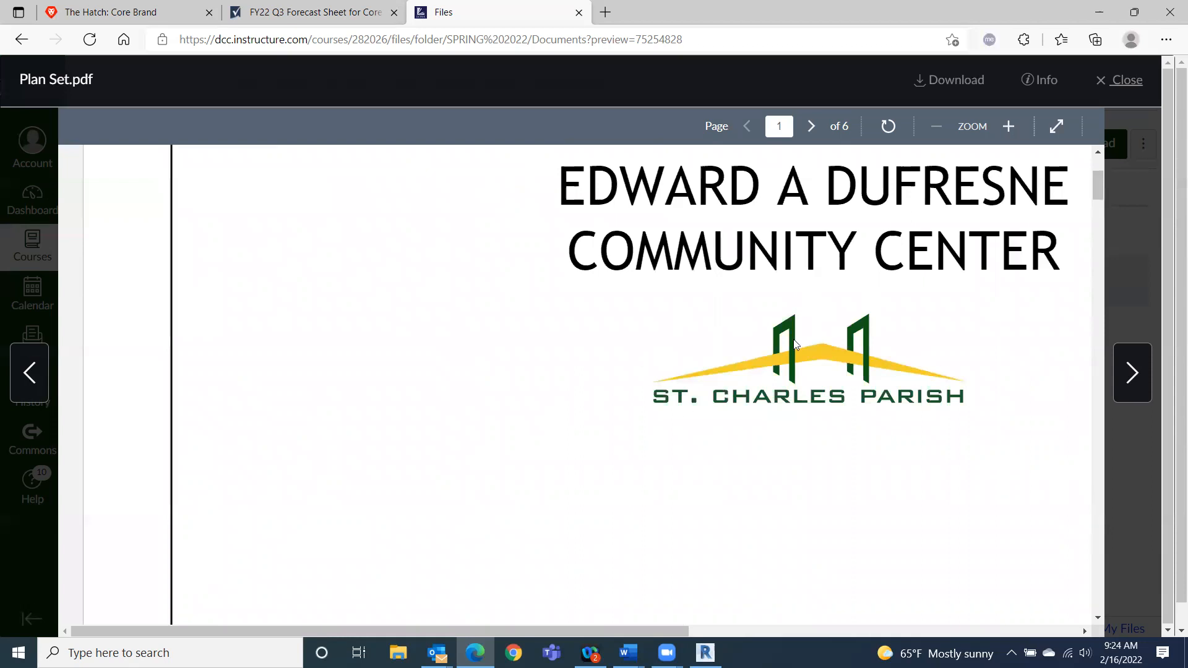
{"action": "scroll", "coordinate": [796, 344], "scroll_direction": "down", "scroll_amount": 10}
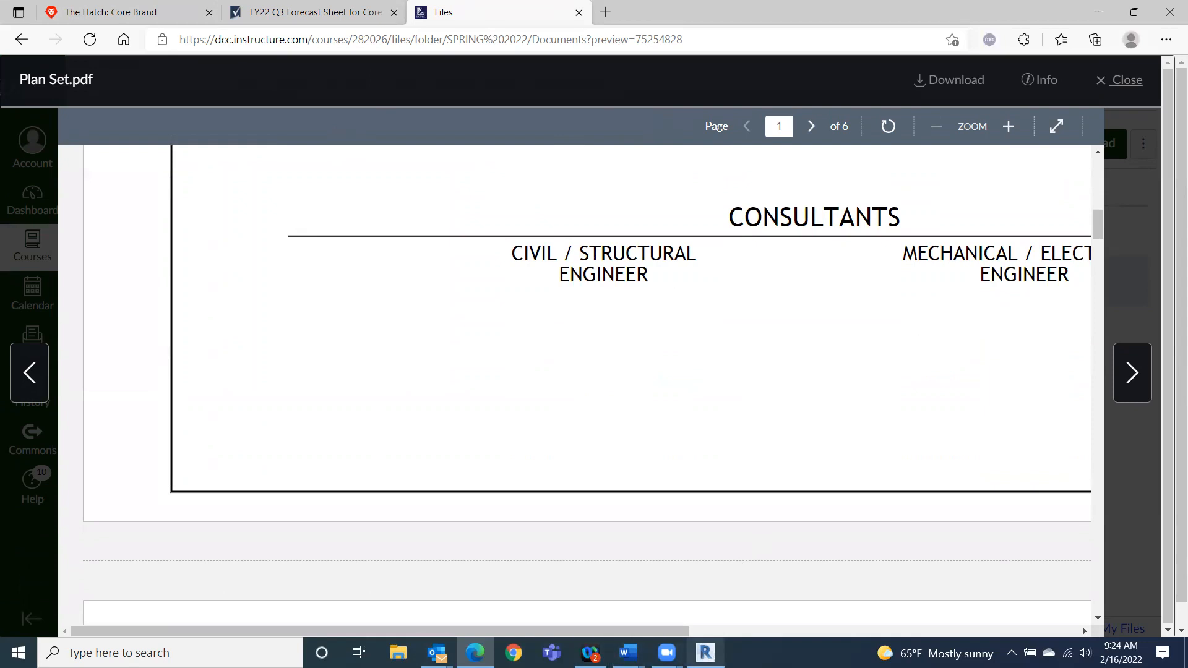
- Switch to Revit and change the Title Sheet's sheet number in the titleblock to G101
{"action": "left_click", "coordinate": [705, 652]}
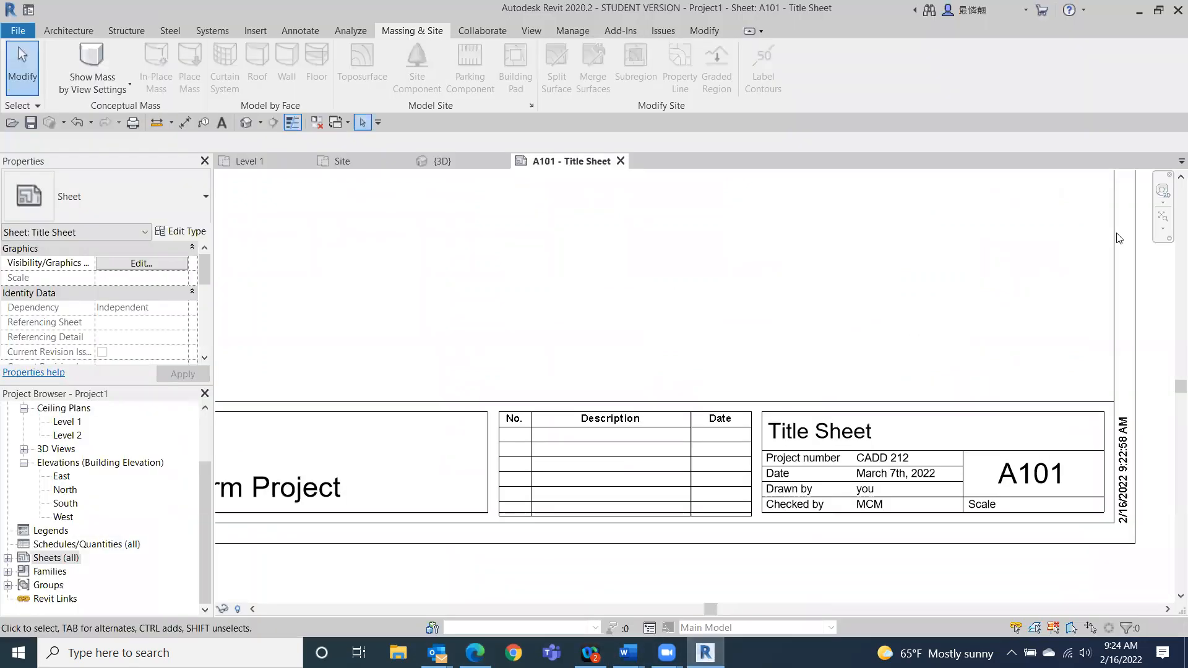
{"action": "left_click", "coordinate": [1020, 480]}
{"action": "left_click", "coordinate": [1020, 475]}
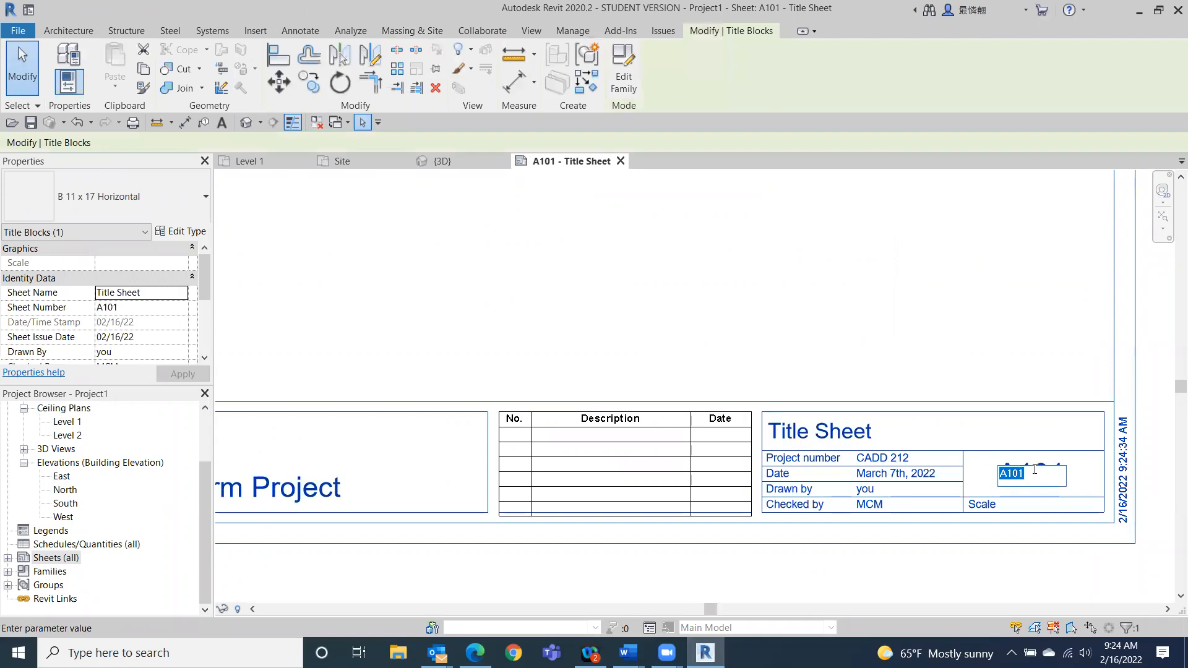
{"action": "type", "text": "G"}
{"action": "left_click", "coordinate": [1001, 565]}
{"action": "scroll", "coordinate": [730, 465], "scroll_direction": "down", "scroll_amount": 3}
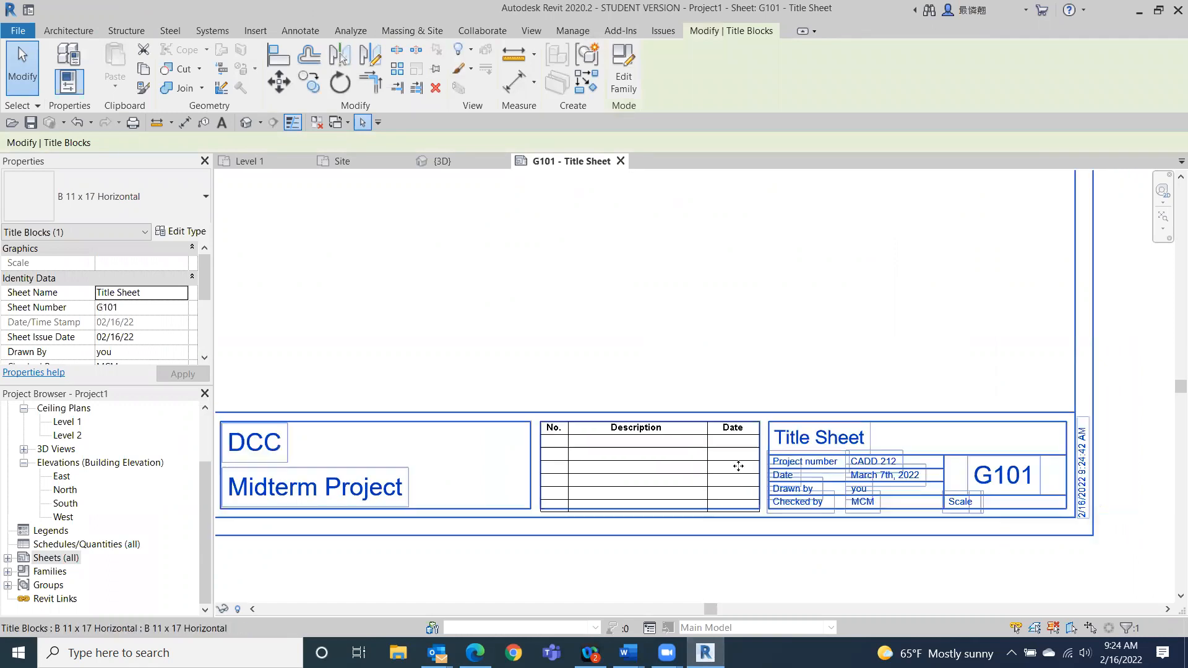
{"action": "scroll", "coordinate": [615, 366], "scroll_direction": "down", "scroll_amount": 3}
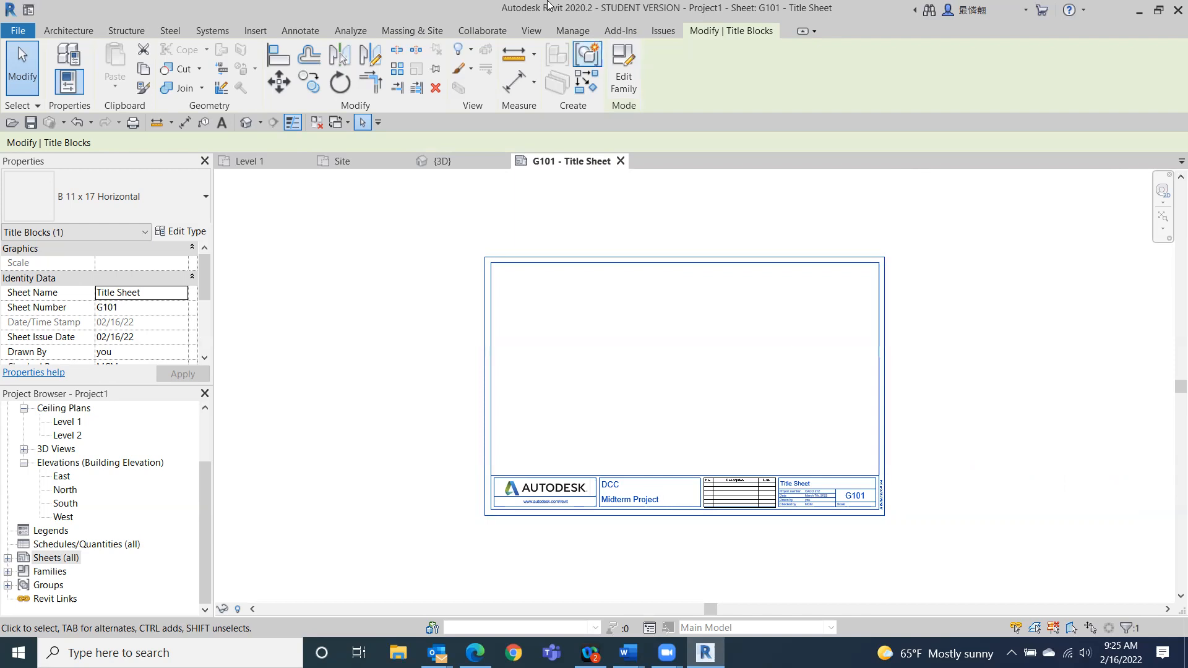
{"action": "left_click", "coordinate": [255, 31]}
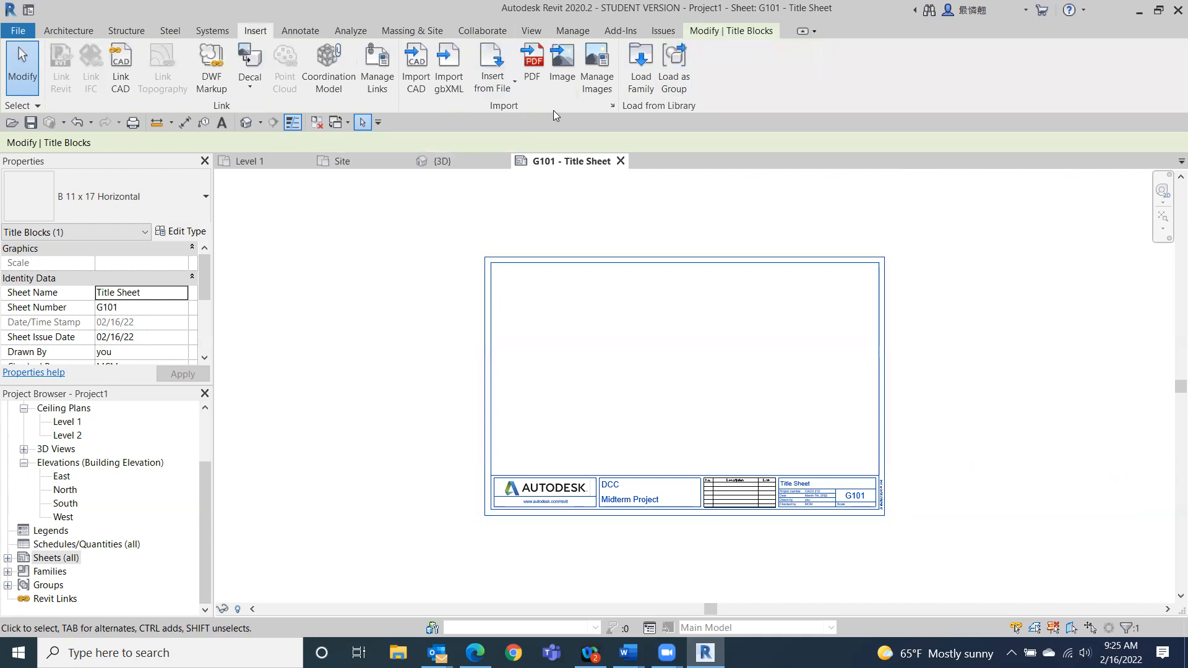
{"action": "left_click", "coordinate": [562, 56]}
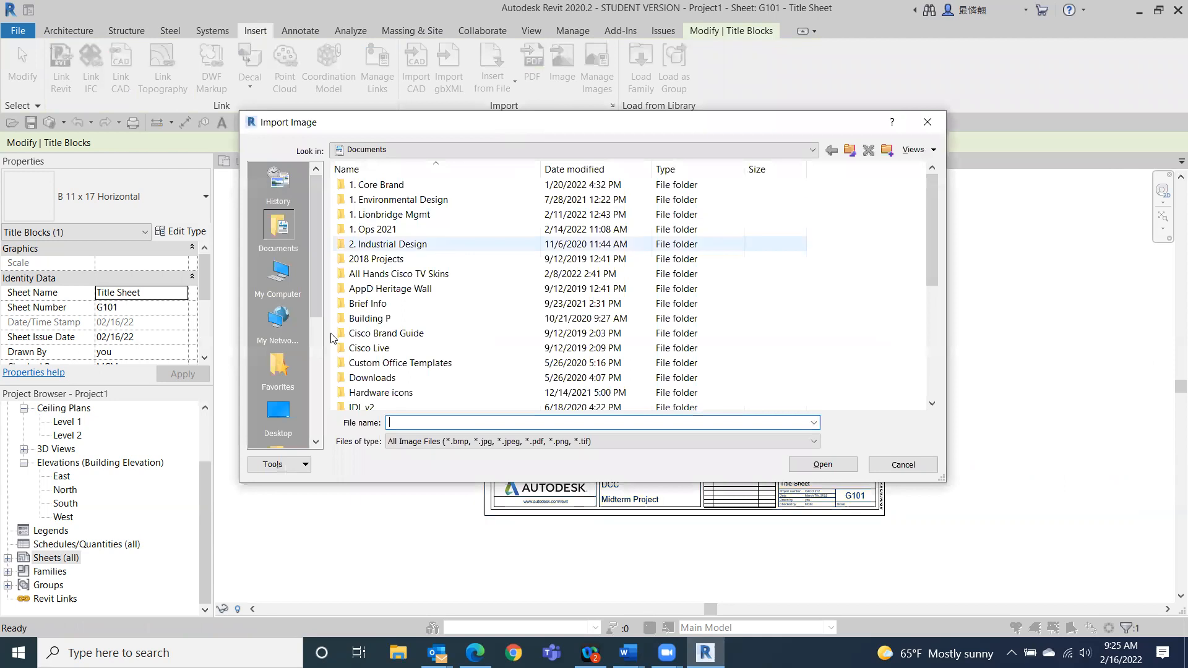
{"action": "left_click", "coordinate": [810, 151]}
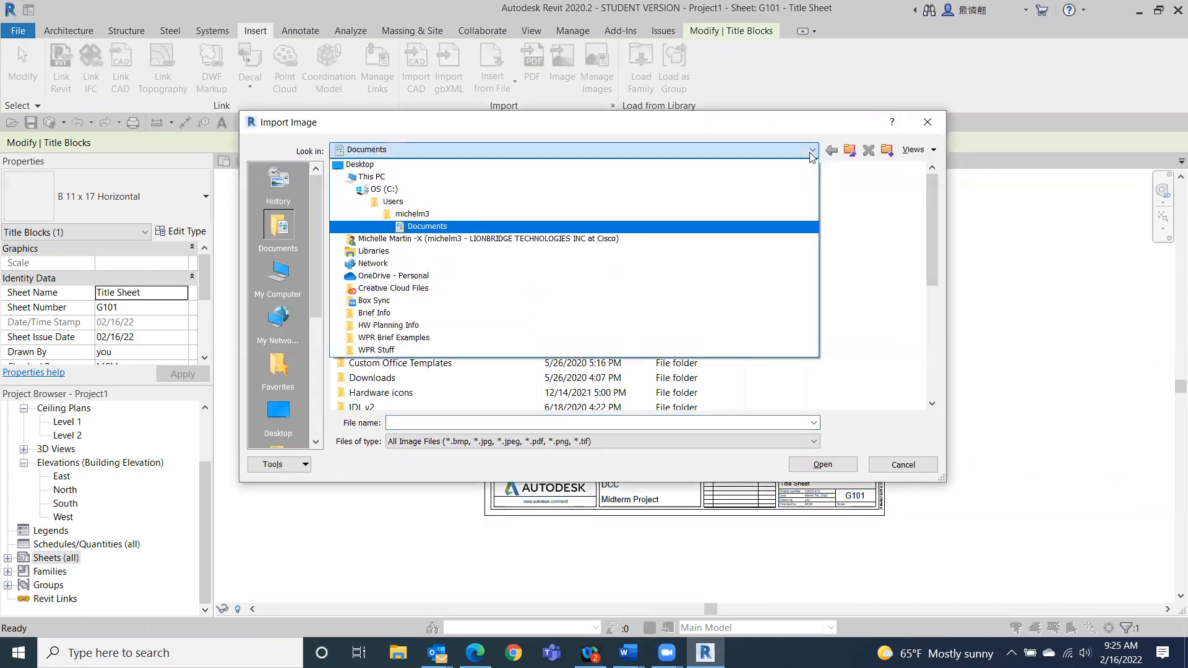
{"action": "left_click", "coordinate": [311, 295]}
{"action": "mouse_move", "coordinate": [311, 294]}
{"action": "left_mouse_down"}
{"action": "mouse_move", "coordinate": [316, 450]}
{"action": "mouse_move", "coordinate": [323, 286]}
{"action": "left_mouse_up"}
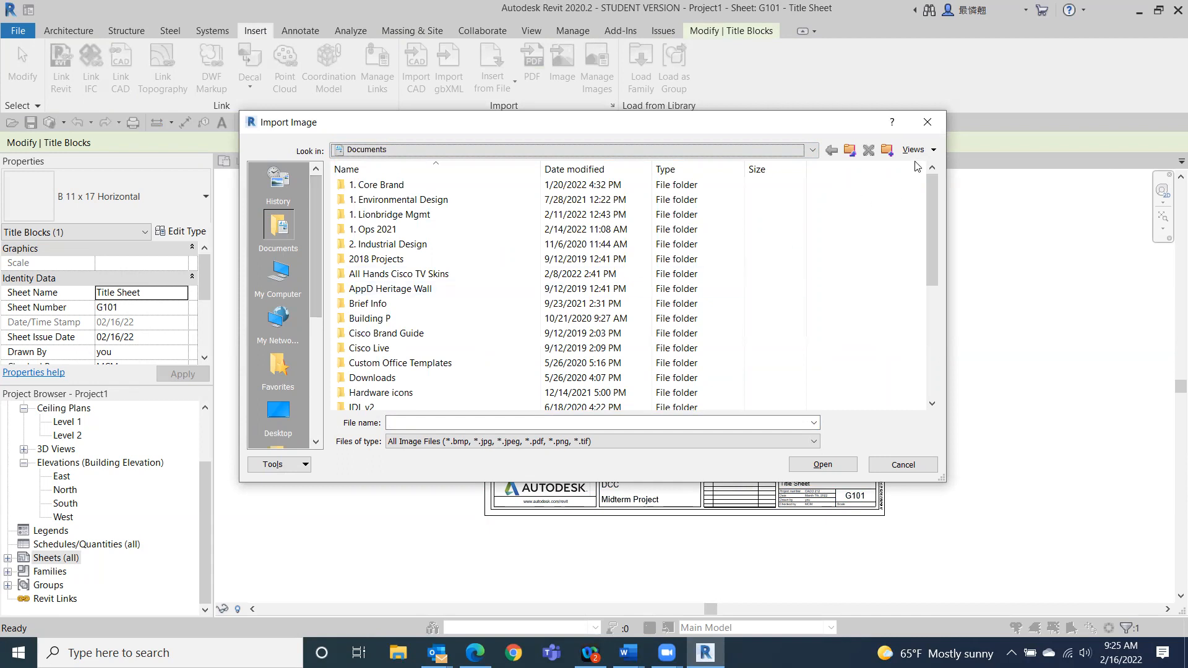
{"action": "left_click", "coordinate": [813, 153]}
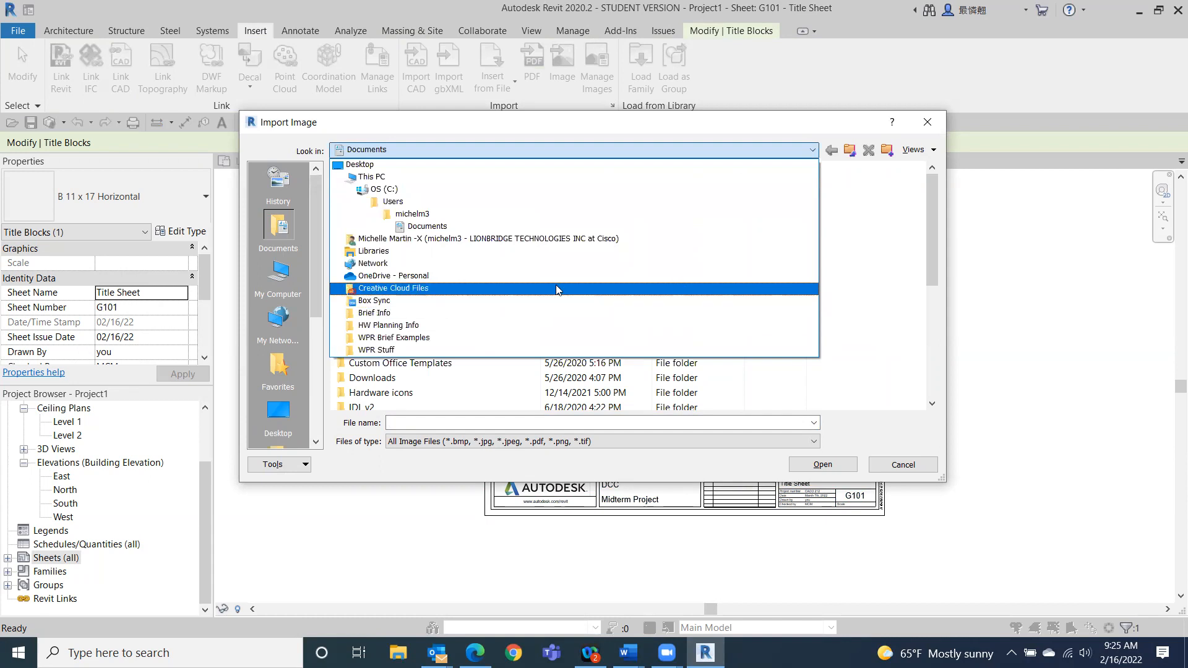
{"action": "left_click", "coordinate": [397, 251]}
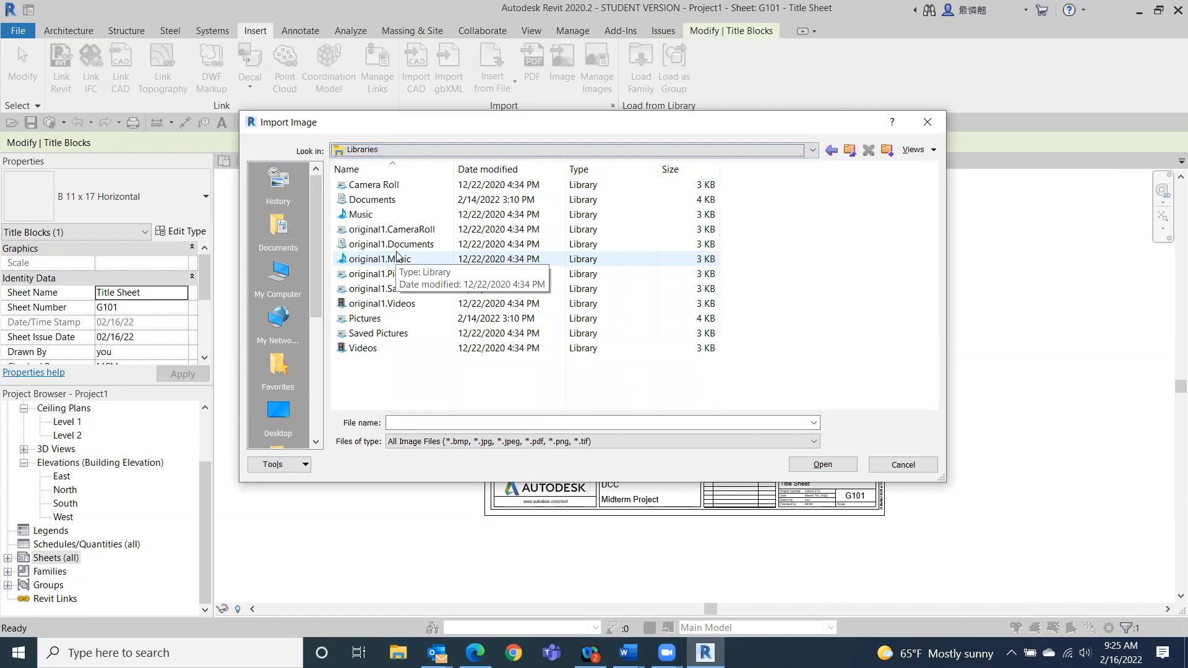
{"action": "double_click", "coordinate": [398, 187]}
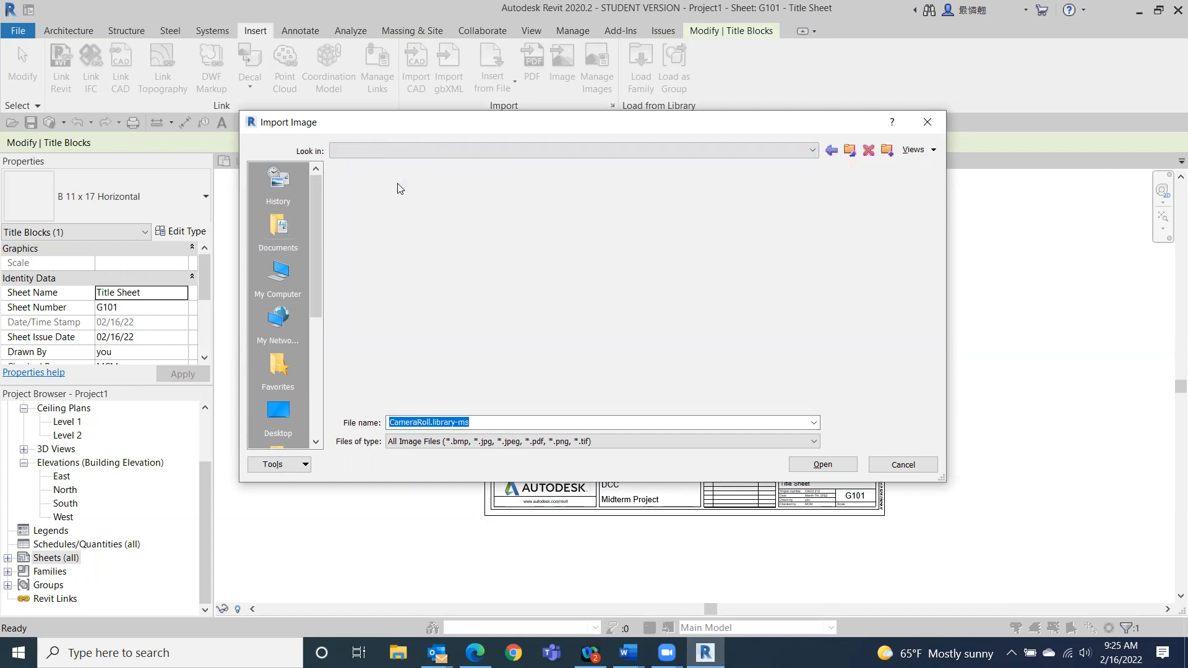
{"action": "left_click", "coordinate": [928, 123]}
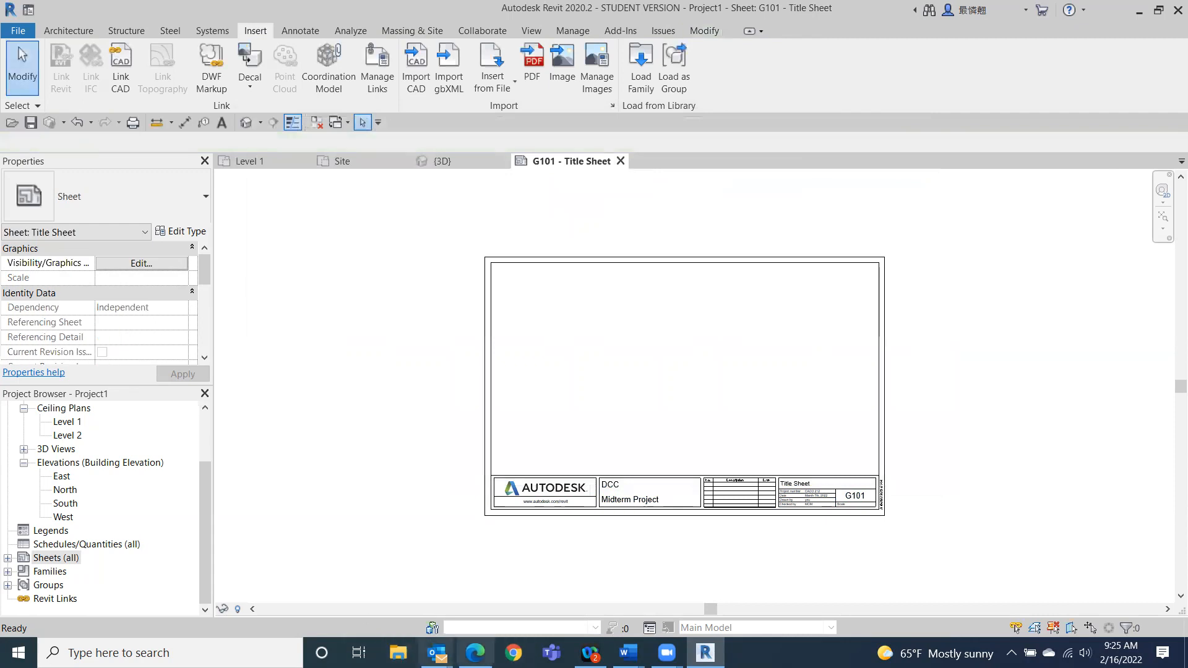
- Switch to the Edge browser and open a new tab
{"action": "mouse_move", "coordinate": [475, 653]}
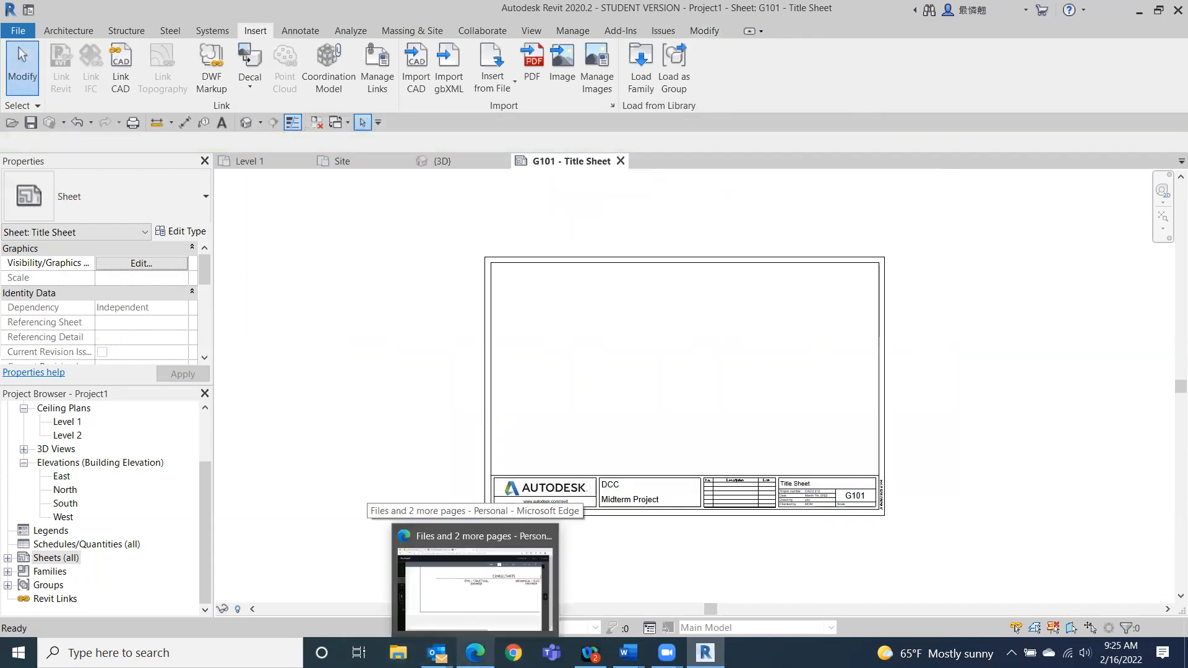
{"action": "left_click", "coordinate": [474, 588]}
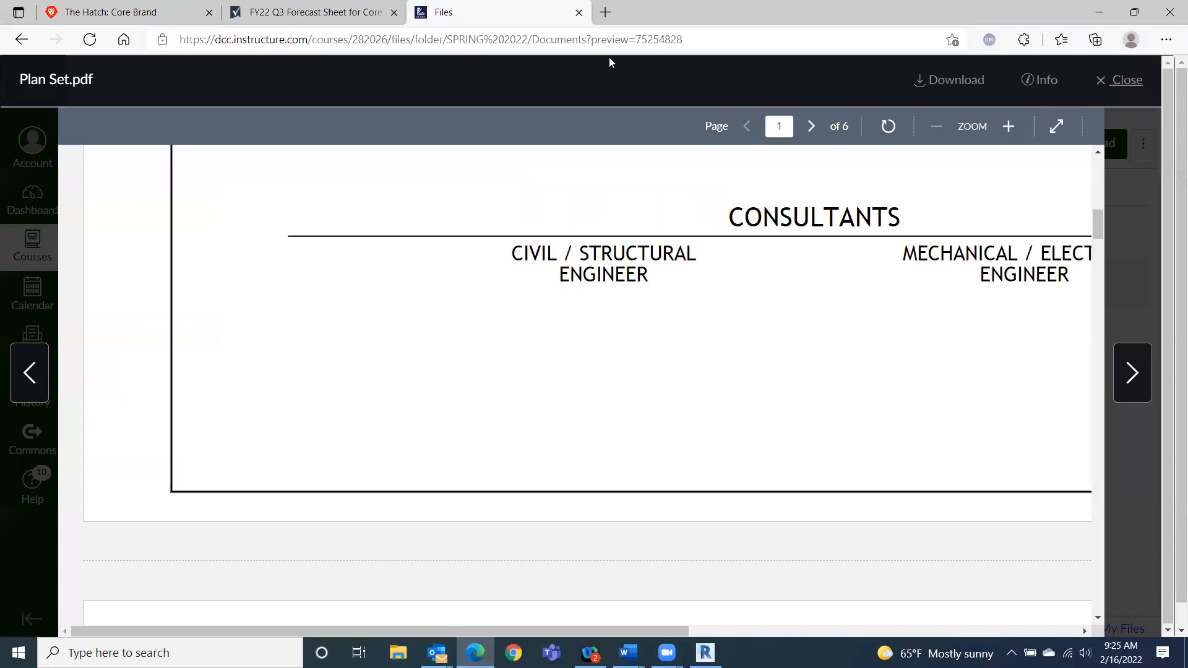
{"action": "left_click", "coordinate": [605, 12]}
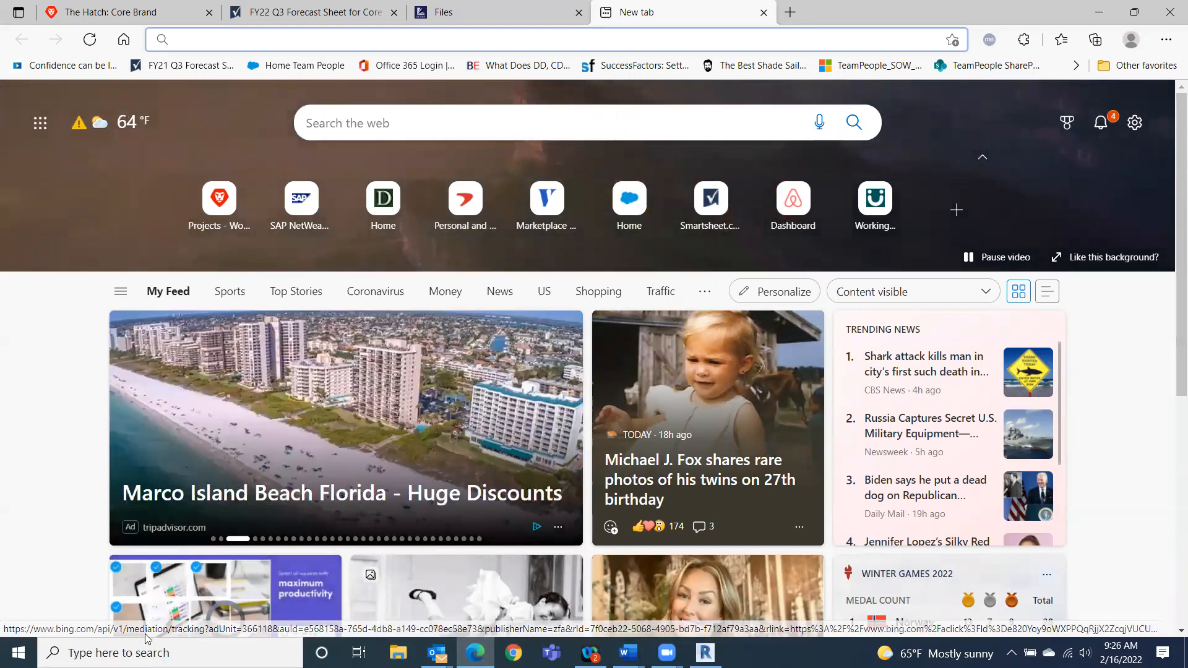
{"action": "type", "text": "s"}
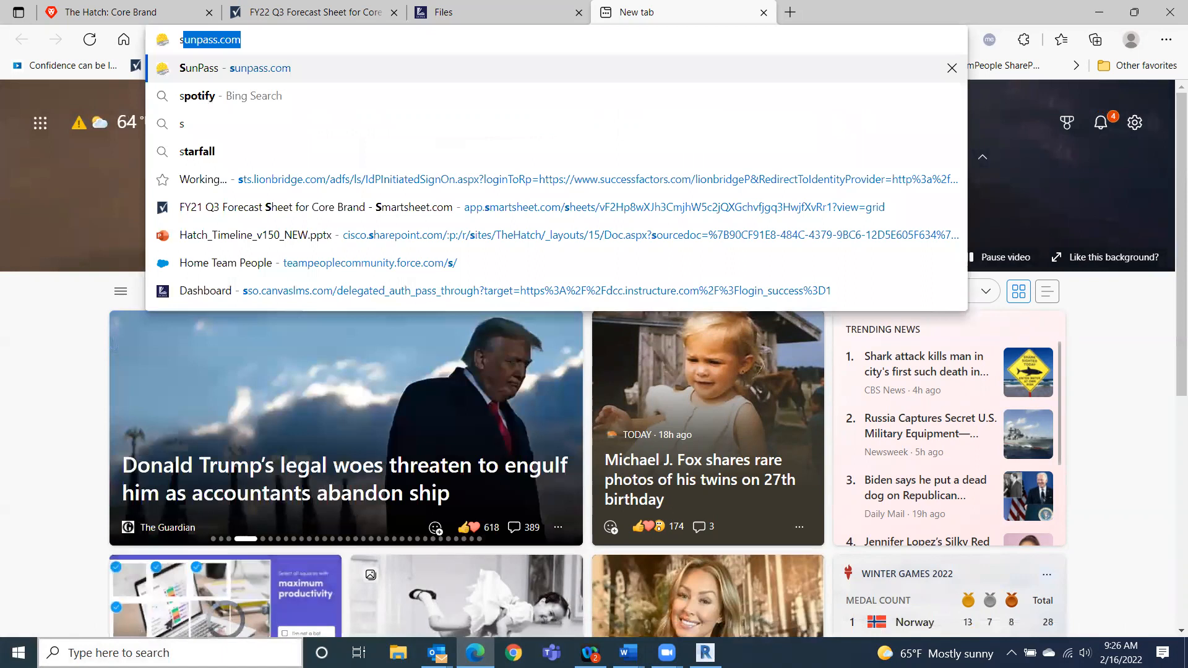
- Launch Snipping Tool and capture a rectangular area of the new tab page covering the first shortcuts and the lead feed picture
{"action": "left_click", "coordinate": [133, 654]}
{"action": "type", "text": "s"}
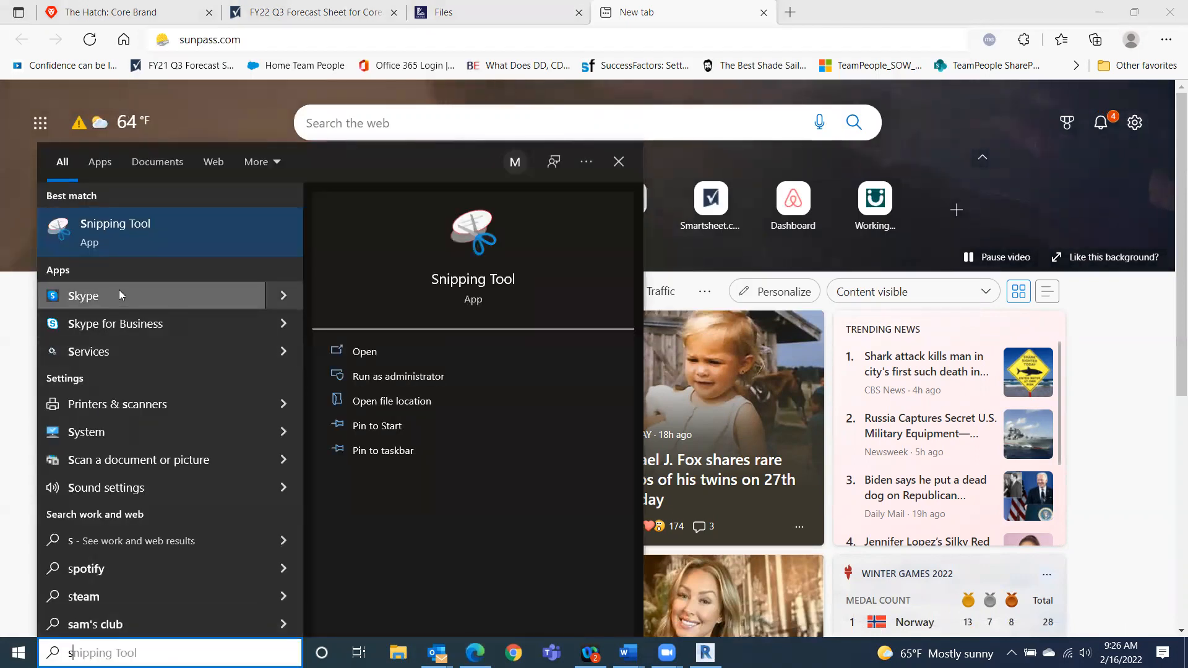
{"action": "left_click", "coordinate": [152, 240]}
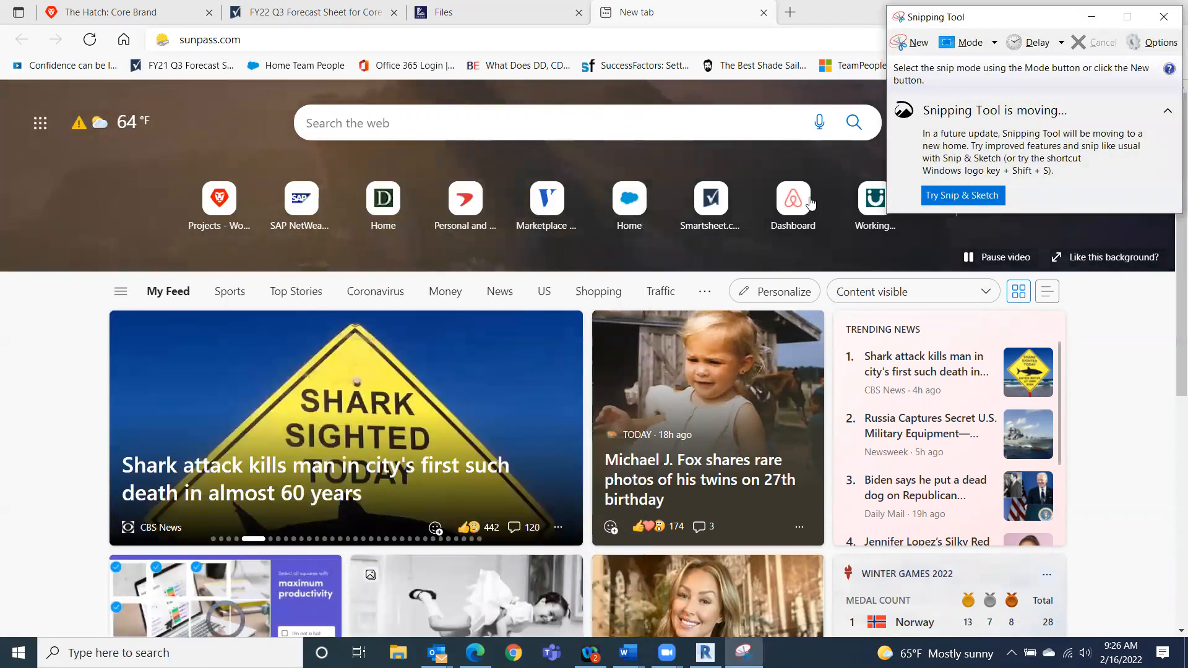
{"action": "left_click", "coordinate": [912, 42]}
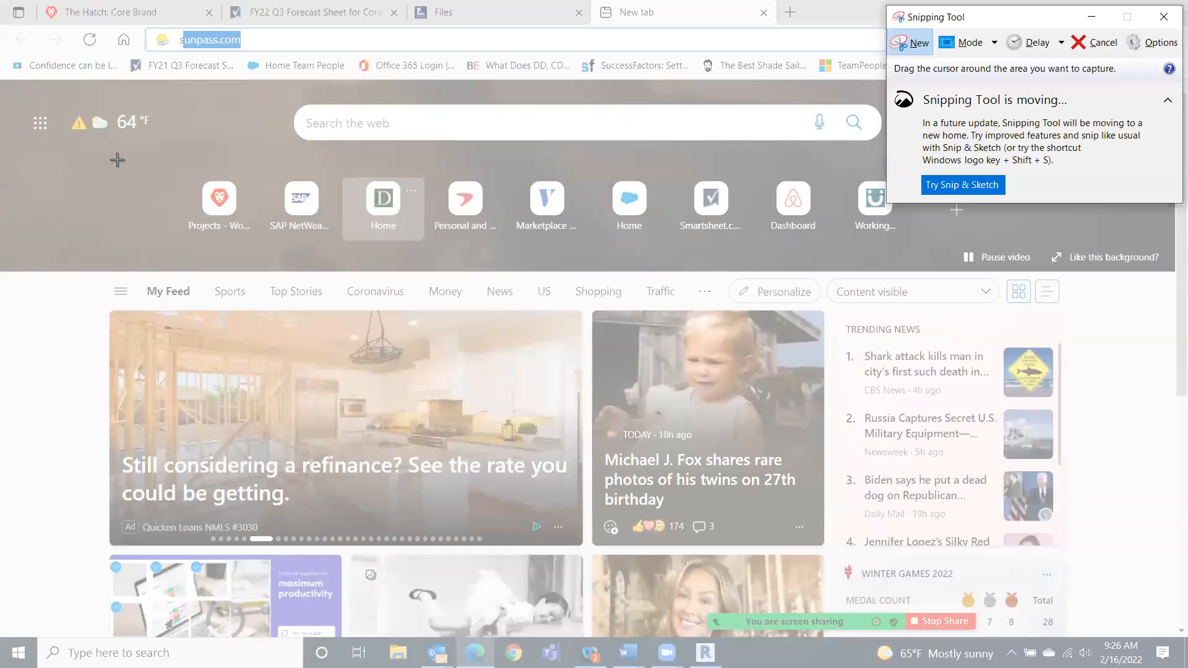
{"action": "left_click_drag", "start_coordinate": [117, 160], "coordinate": [473, 488]}
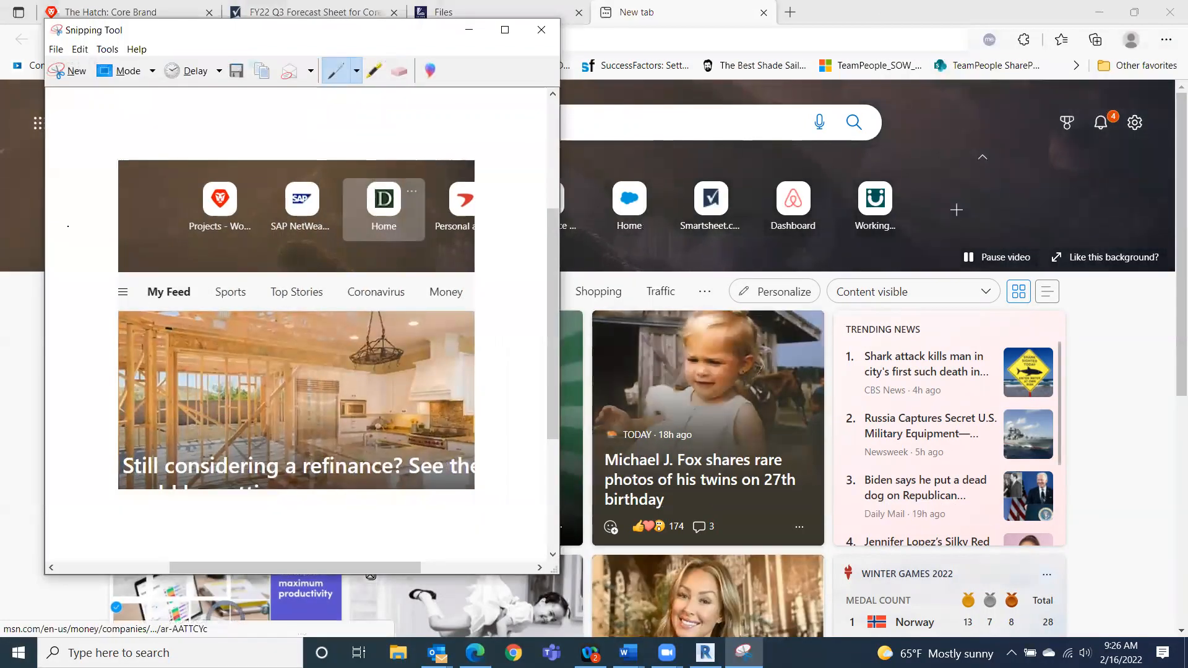
- Save the snip as a PNG named Capture in Documents > MCM > DCC > 1. a Spring 2022 > 212, and close Snipping Tool
{"action": "left_click", "coordinate": [56, 48]}
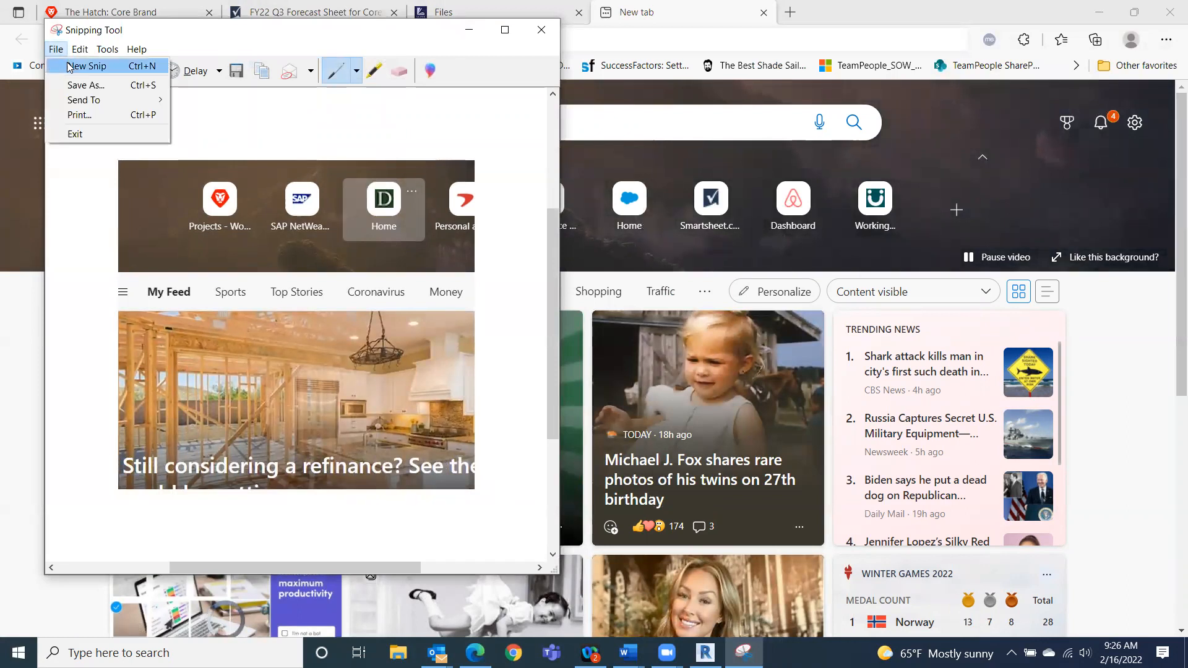
{"action": "left_click", "coordinate": [76, 85]}
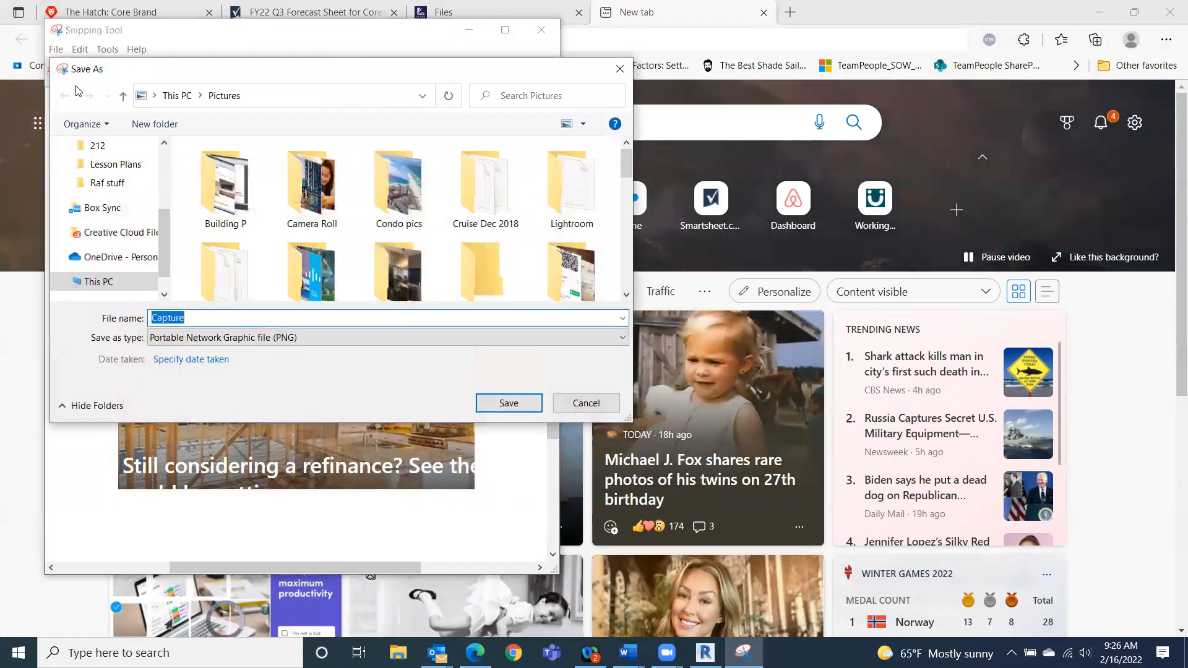
{"action": "left_click_drag", "start_coordinate": [165, 235], "coordinate": [164, 173]}
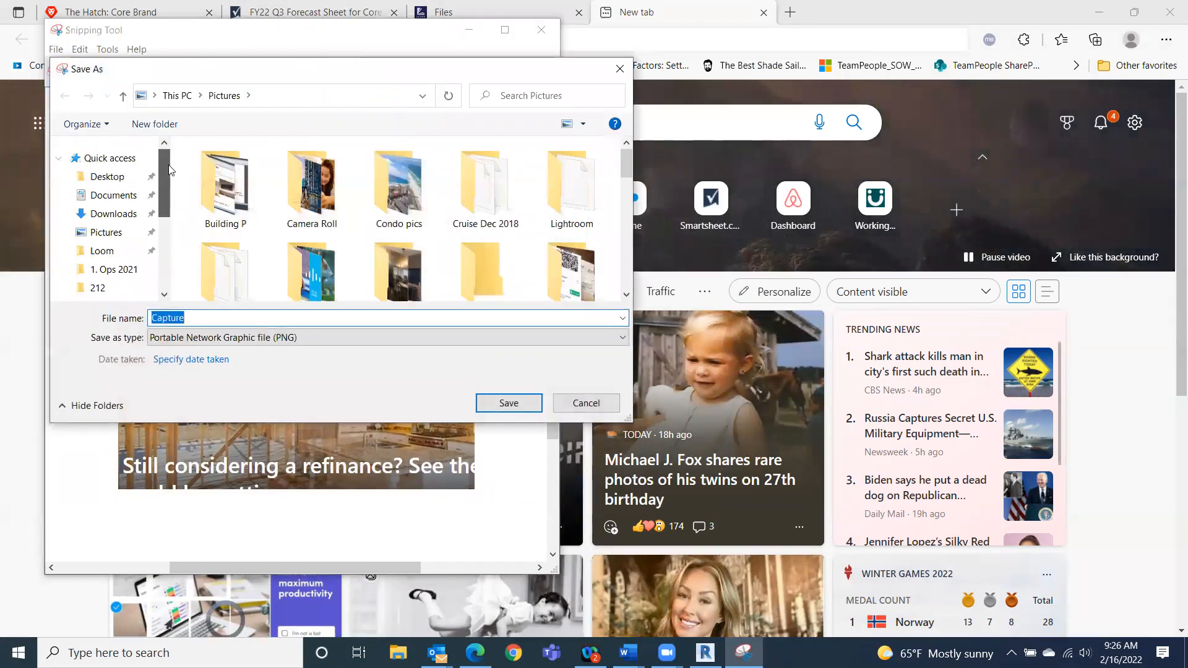
{"action": "left_click", "coordinate": [108, 195]}
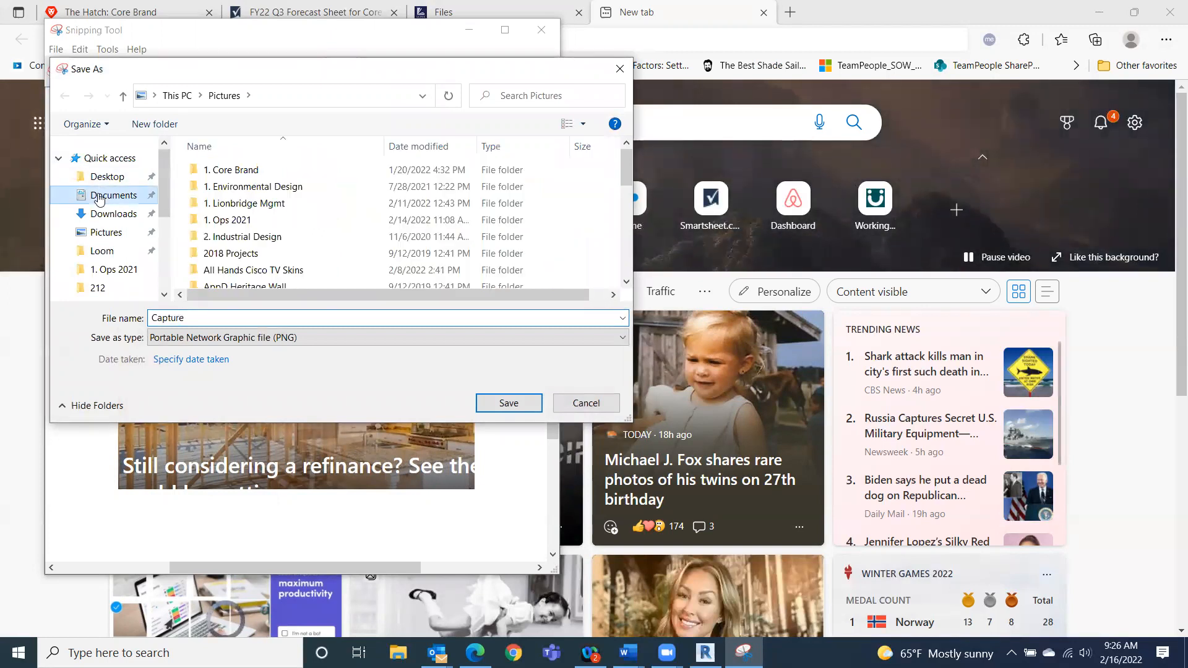
{"action": "scroll", "coordinate": [347, 217], "scroll_direction": "down", "scroll_amount": 6}
{"action": "left_click", "coordinate": [237, 231]}
{"action": "double_click", "coordinate": [237, 231]}
{"action": "scroll", "coordinate": [307, 242], "scroll_direction": "down", "scroll_amount": 5}
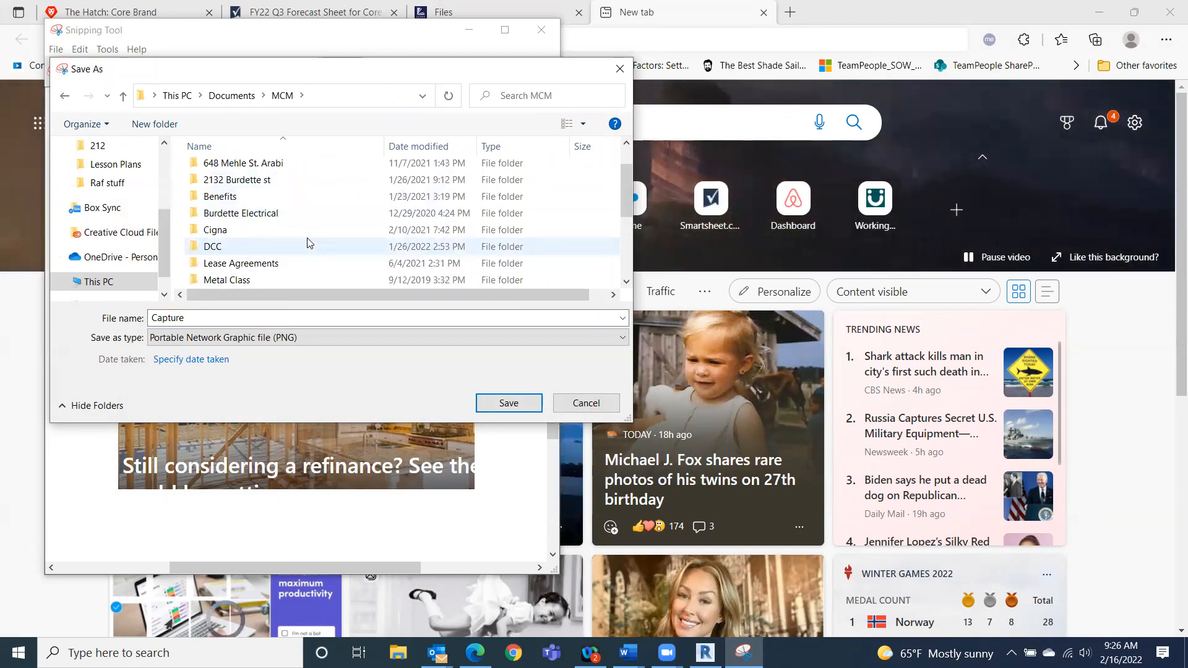
{"action": "scroll", "coordinate": [307, 242], "scroll_direction": "down", "scroll_amount": 1}
{"action": "scroll", "coordinate": [306, 241], "scroll_direction": "up", "scroll_amount": 3}
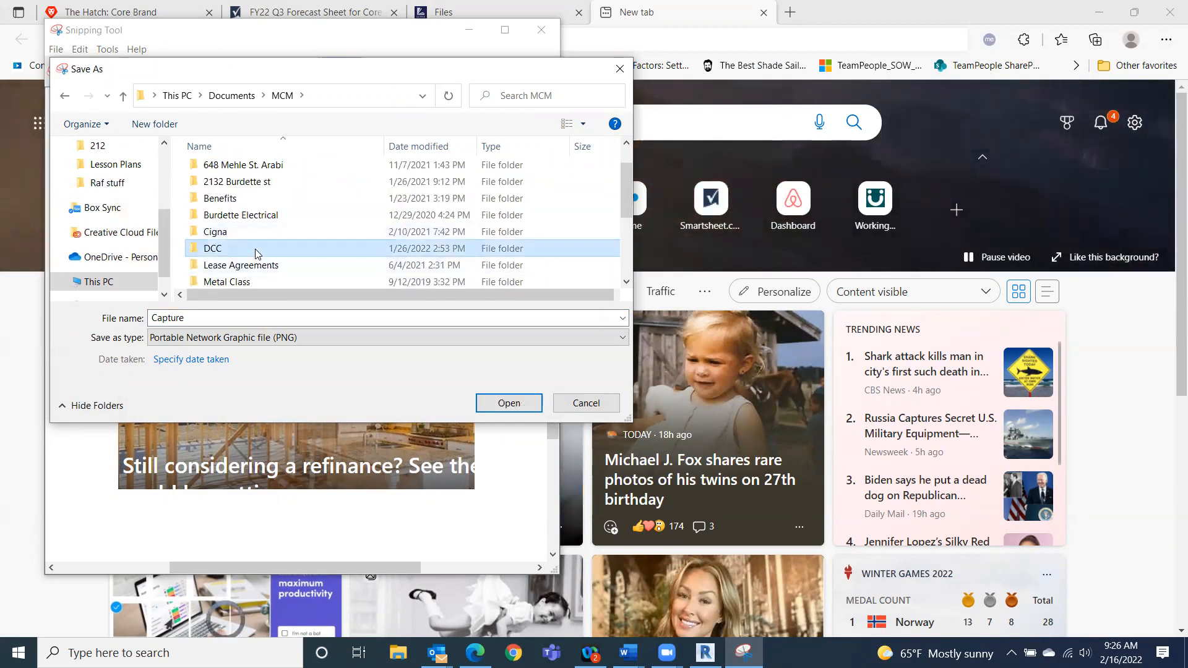
{"action": "double_click", "coordinate": [256, 252]}
{"action": "double_click", "coordinate": [280, 170]}
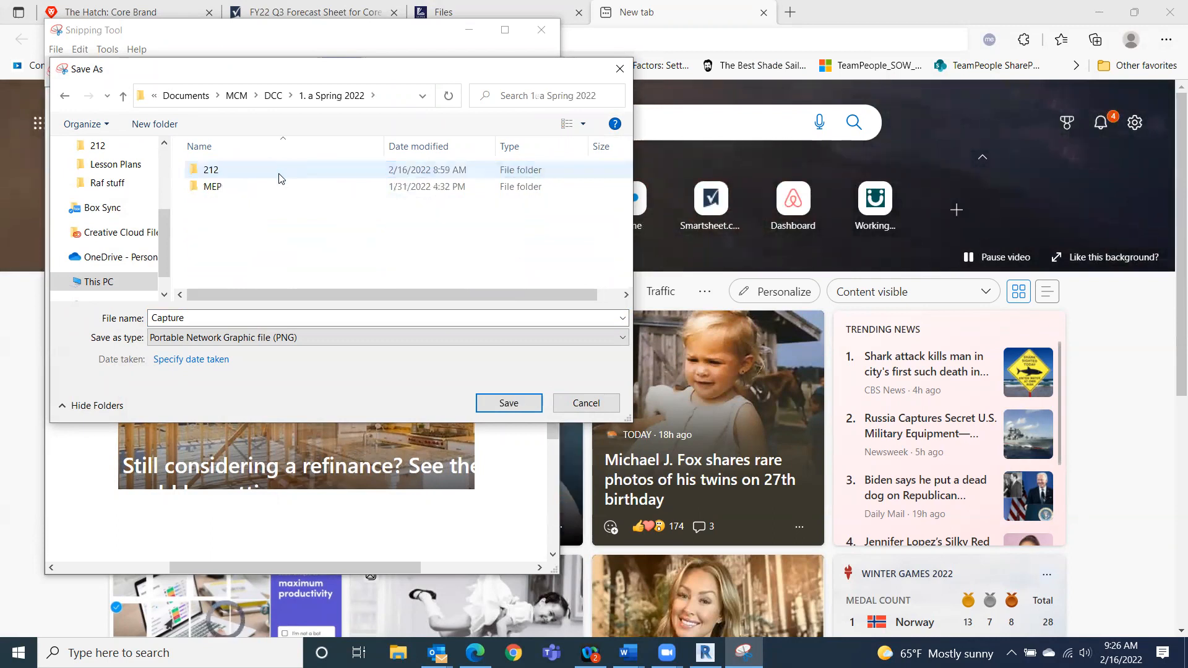
{"action": "double_click", "coordinate": [276, 174]}
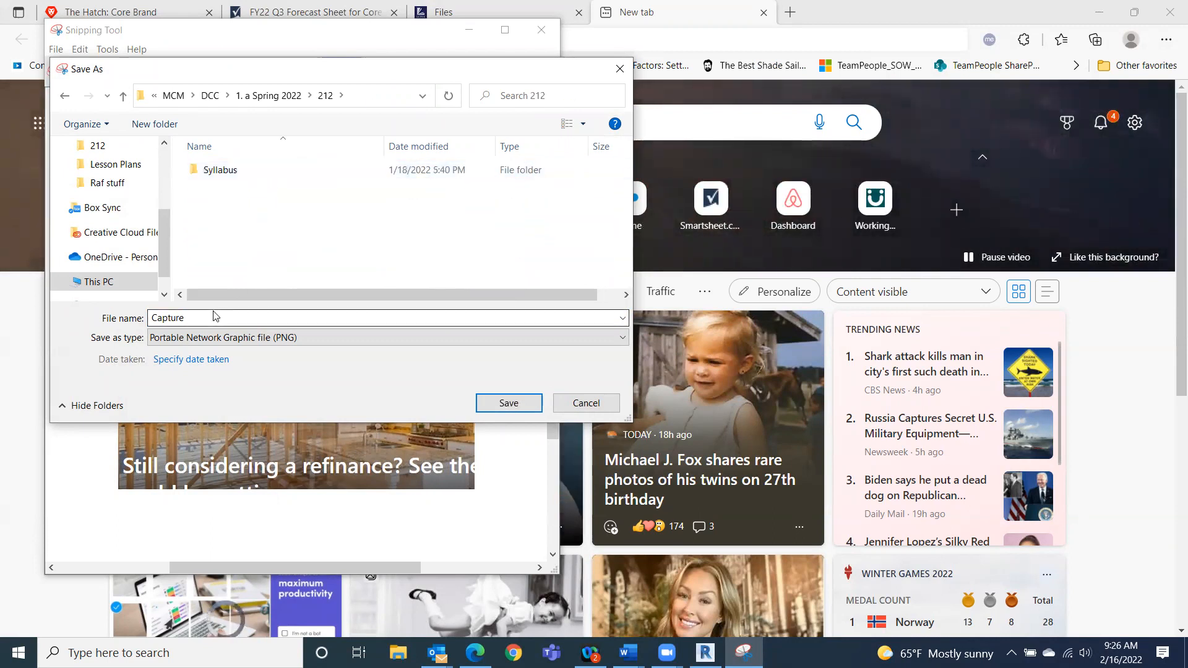
{"action": "left_click", "coordinate": [505, 403]}
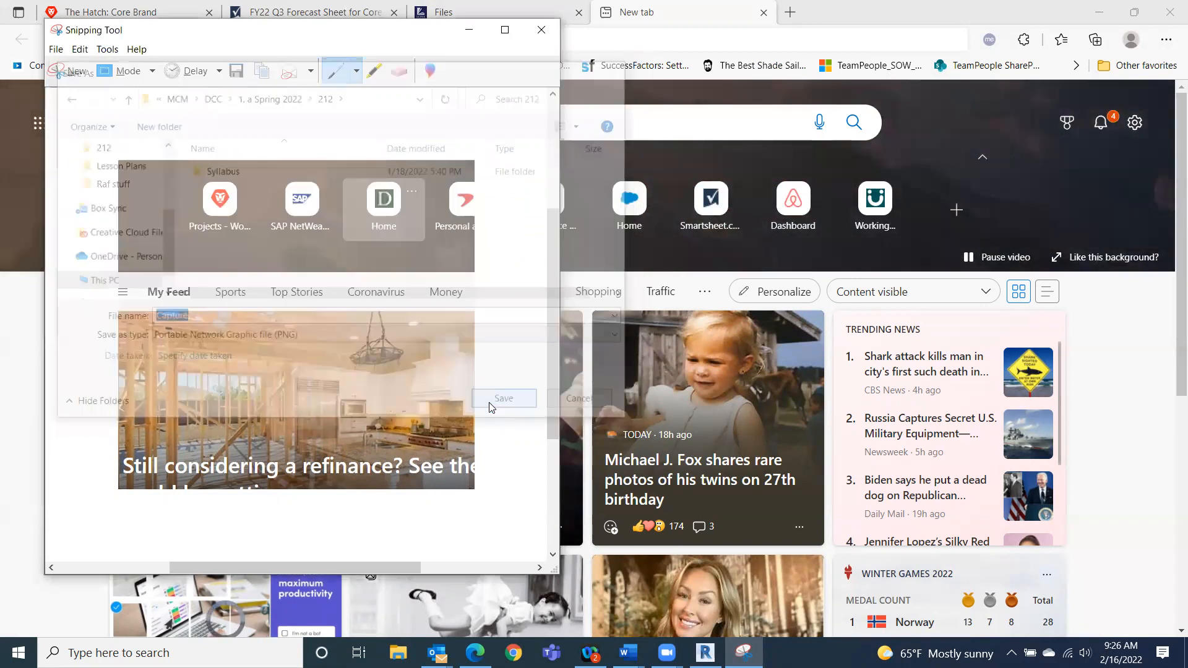
{"action": "left_click", "coordinate": [532, 30]}
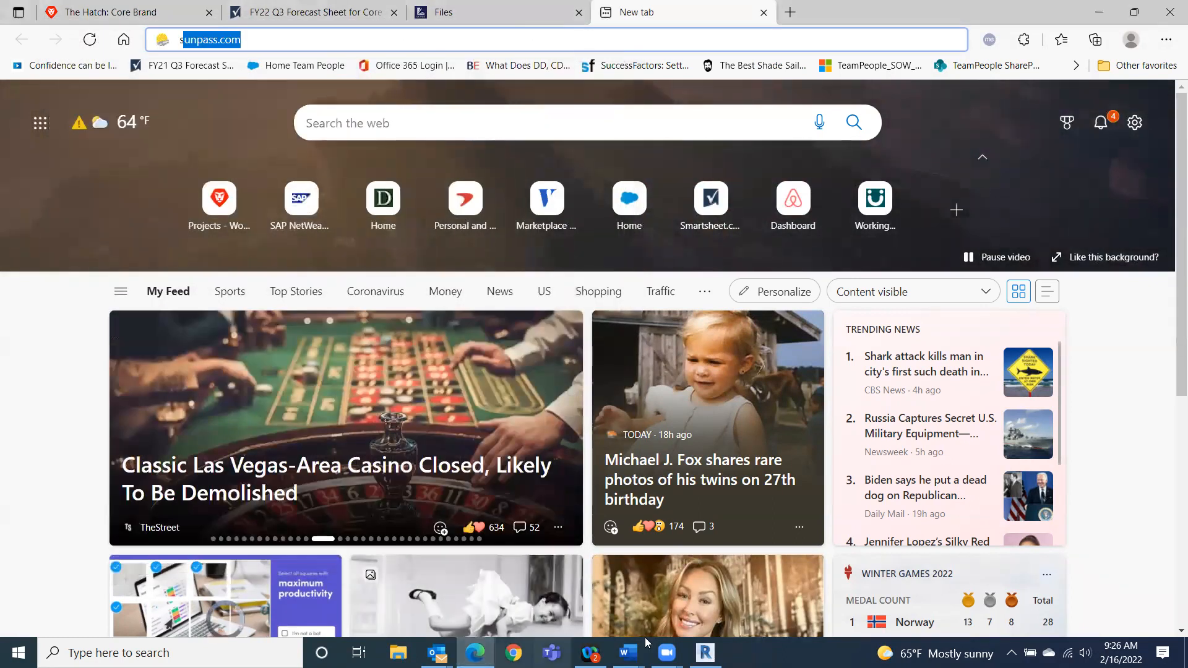
- Switch to Revit and import the Capture image from the 212 folder, placing it near the middle of the G101 Title Sheet
{"action": "left_click", "coordinate": [702, 651]}
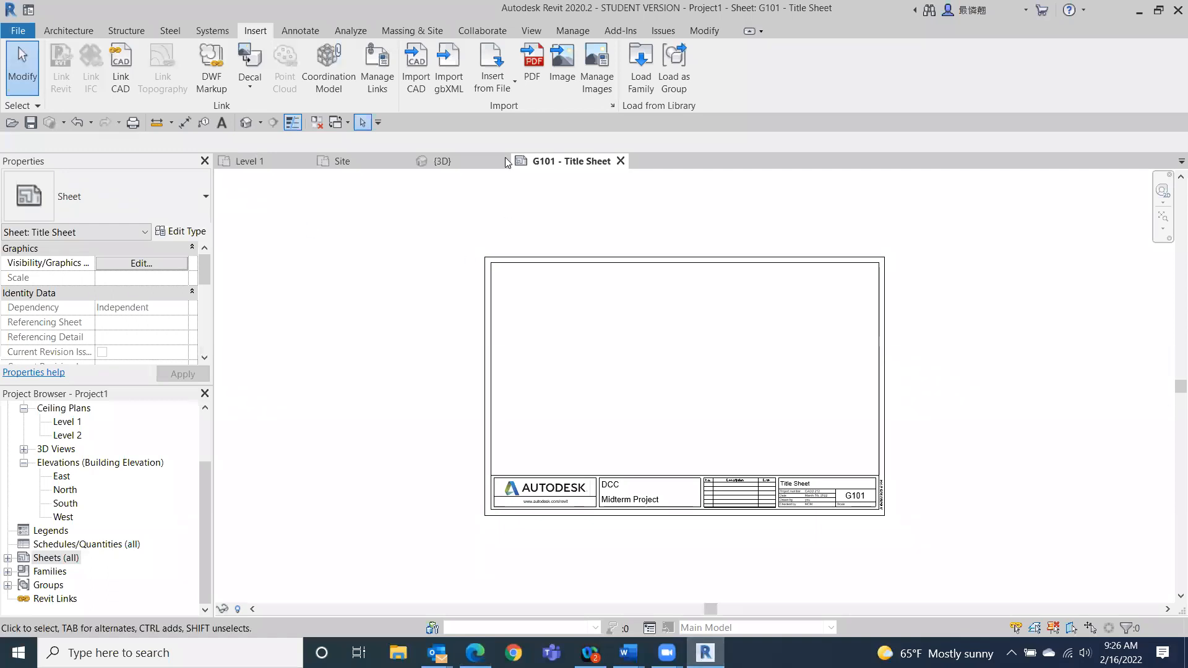
{"action": "left_click", "coordinate": [571, 54]}
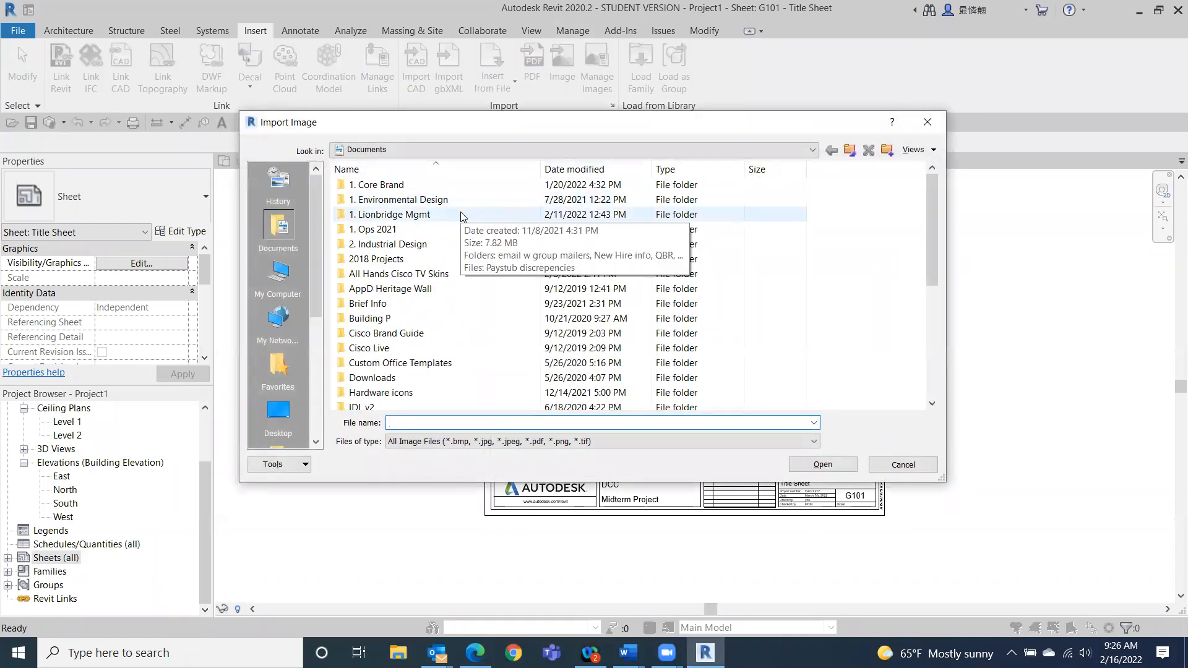
{"action": "scroll", "coordinate": [460, 217], "scroll_direction": "down", "scroll_amount": 2}
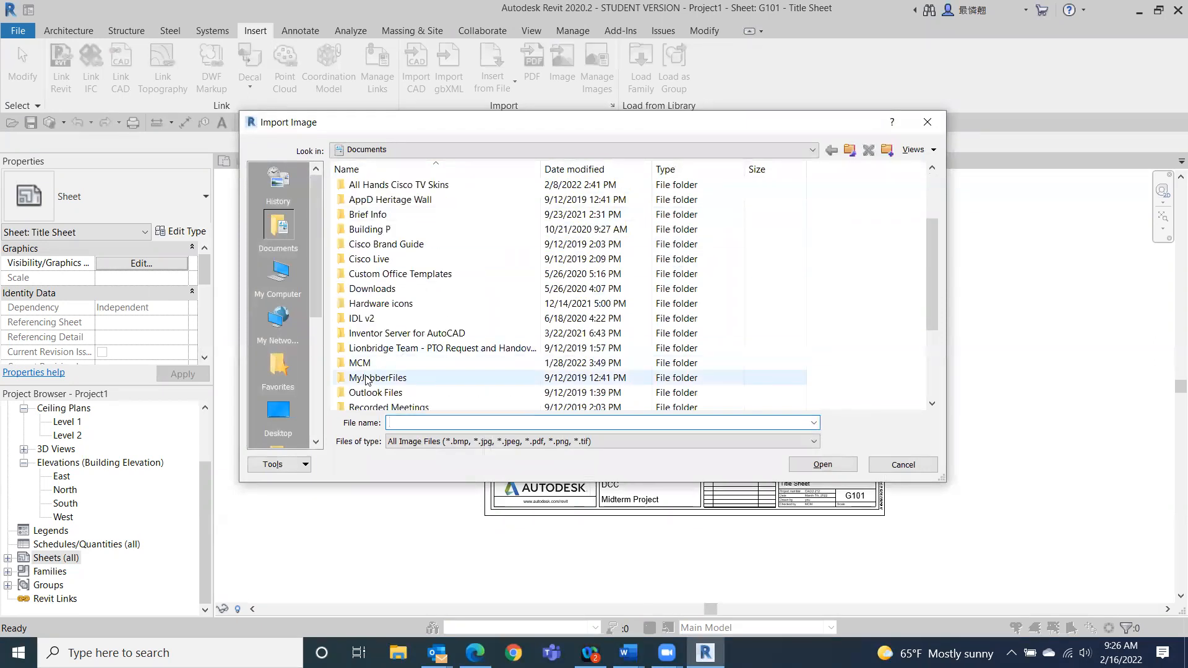
{"action": "double_click", "coordinate": [365, 363]}
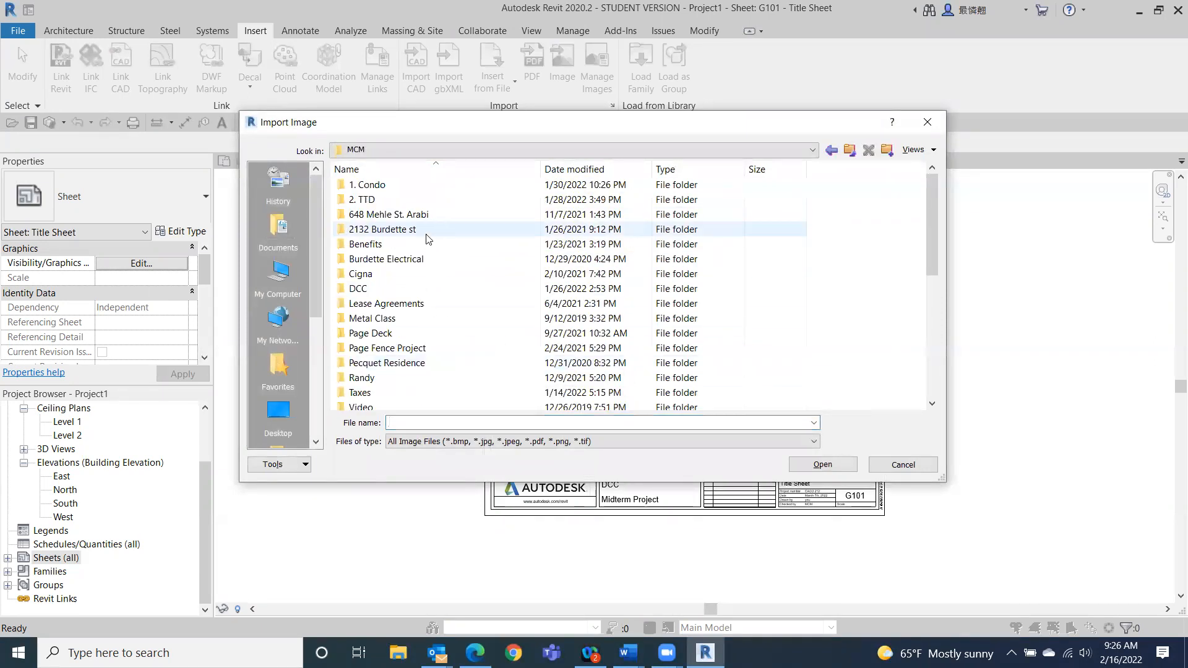
{"action": "double_click", "coordinate": [426, 289]}
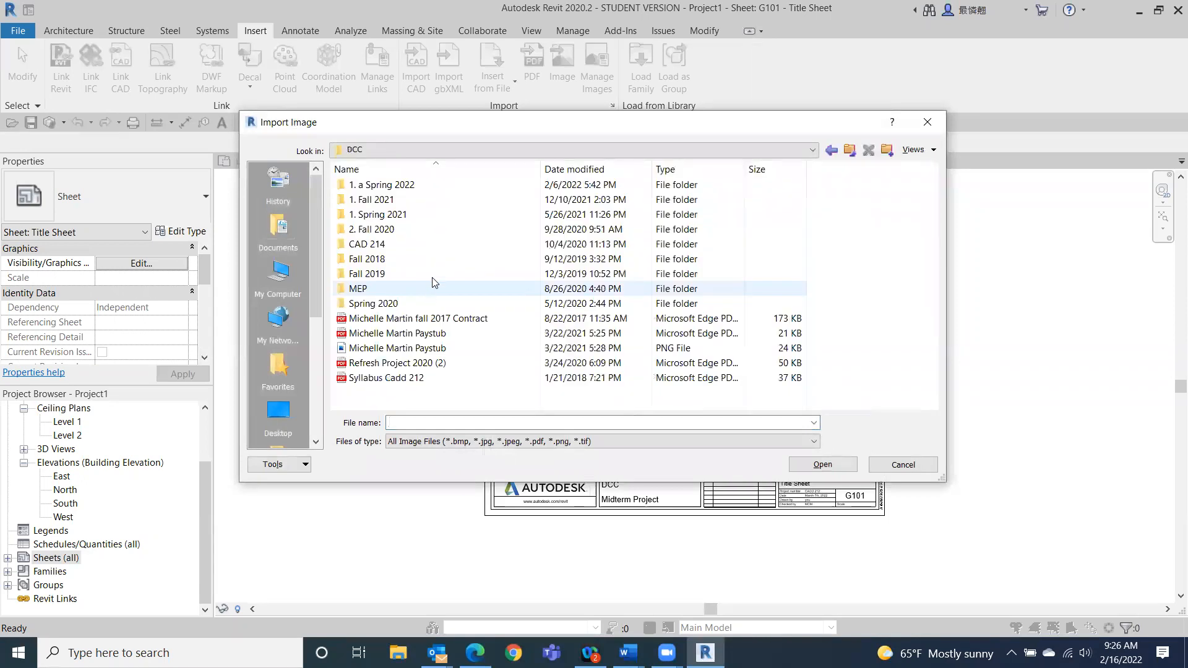
{"action": "double_click", "coordinate": [437, 182]}
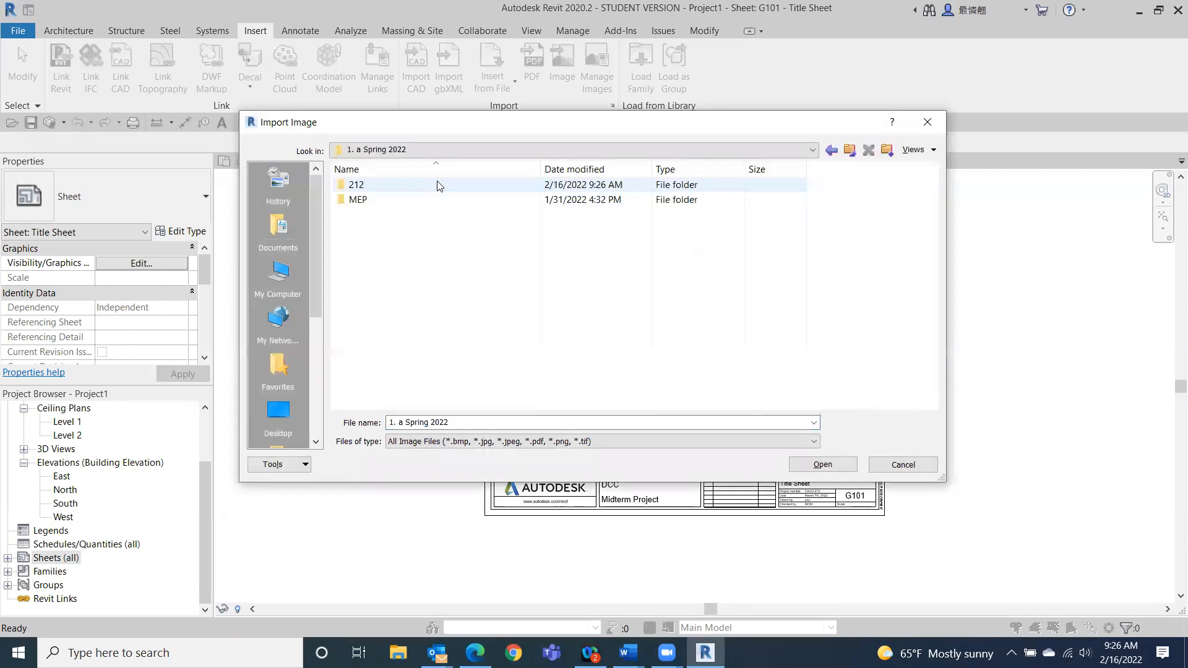
{"action": "double_click", "coordinate": [437, 184]}
{"action": "double_click", "coordinate": [437, 198]}
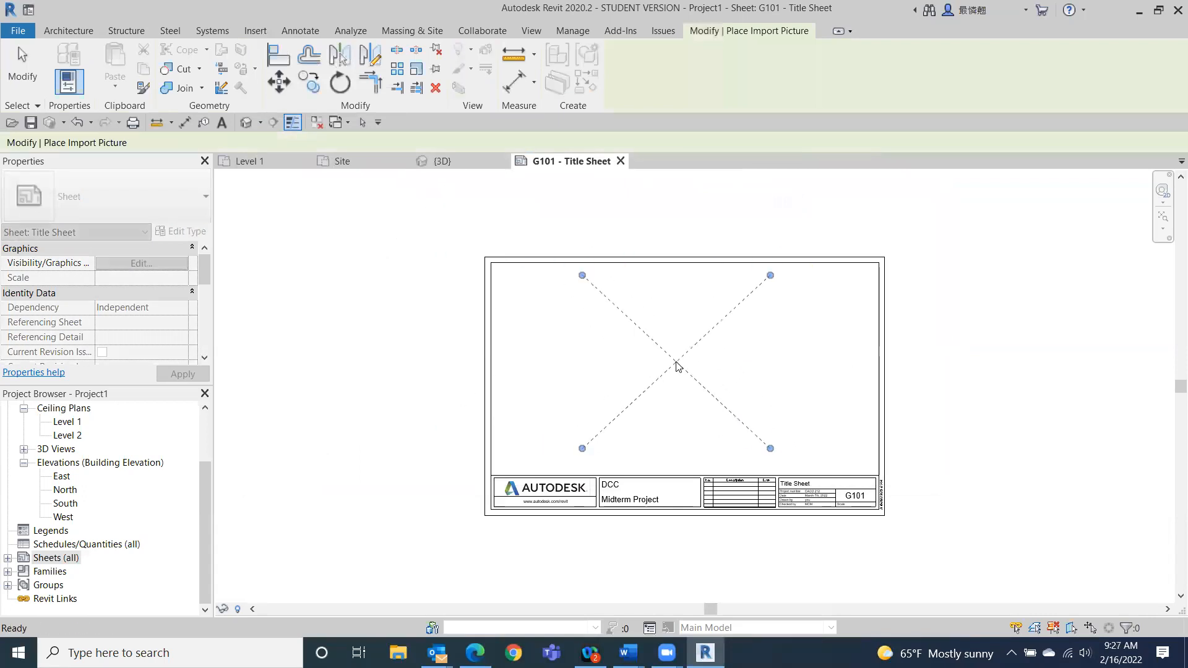
{"action": "left_click", "coordinate": [676, 363]}
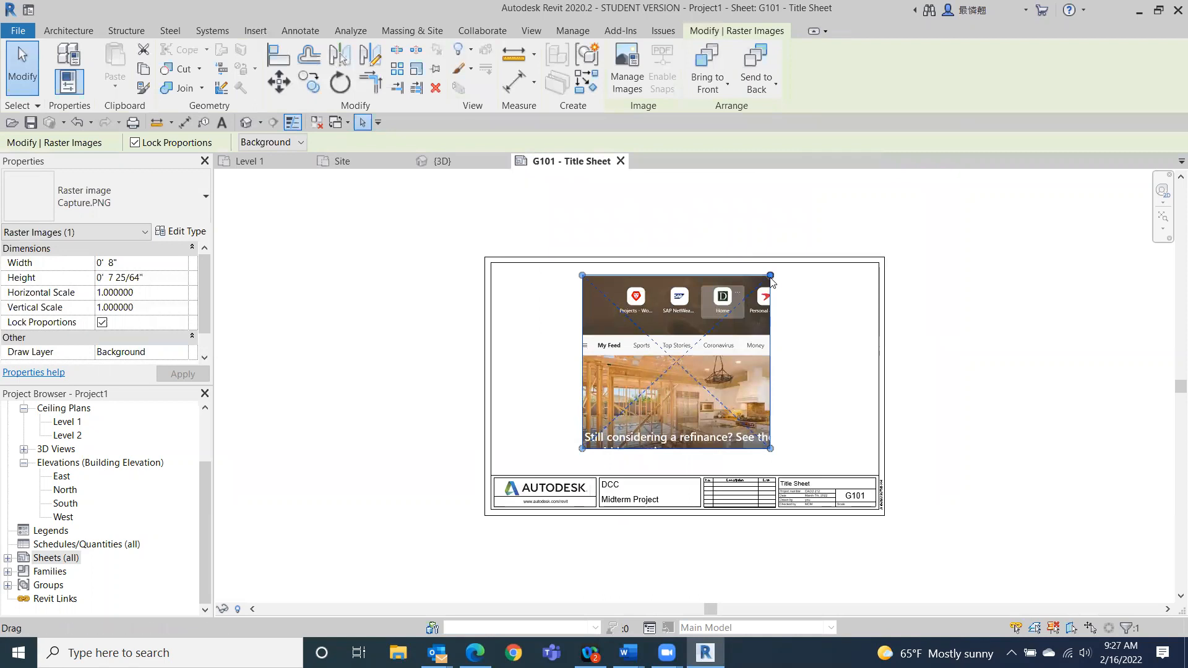
{"action": "left_click", "coordinate": [385, 460]}
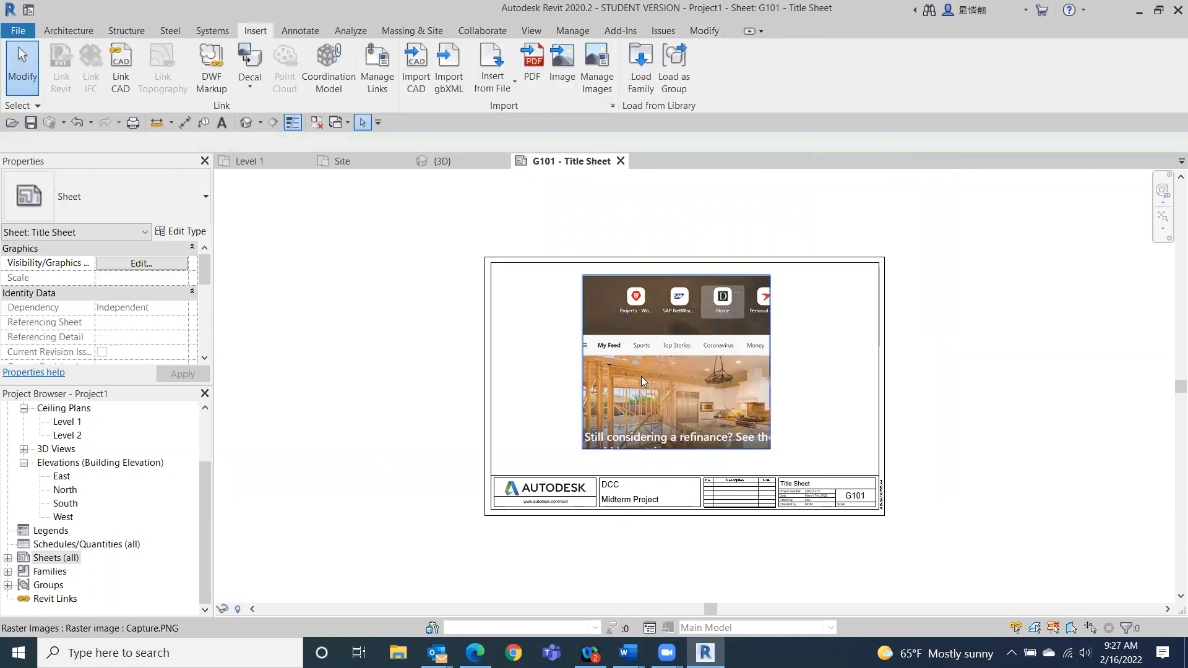
- Shrink the Capture image proportionally to about 4 23/32" wide and position it in the right half of the title sheet's drawing area
{"action": "left_click_drag", "start_coordinate": [713, 357], "coordinate": [822, 307]}
{"action": "left_click_drag", "start_coordinate": [775, 354], "coordinate": [771, 422]}
{"action": "left_click_drag", "start_coordinate": [817, 321], "coordinate": [815, 350]}
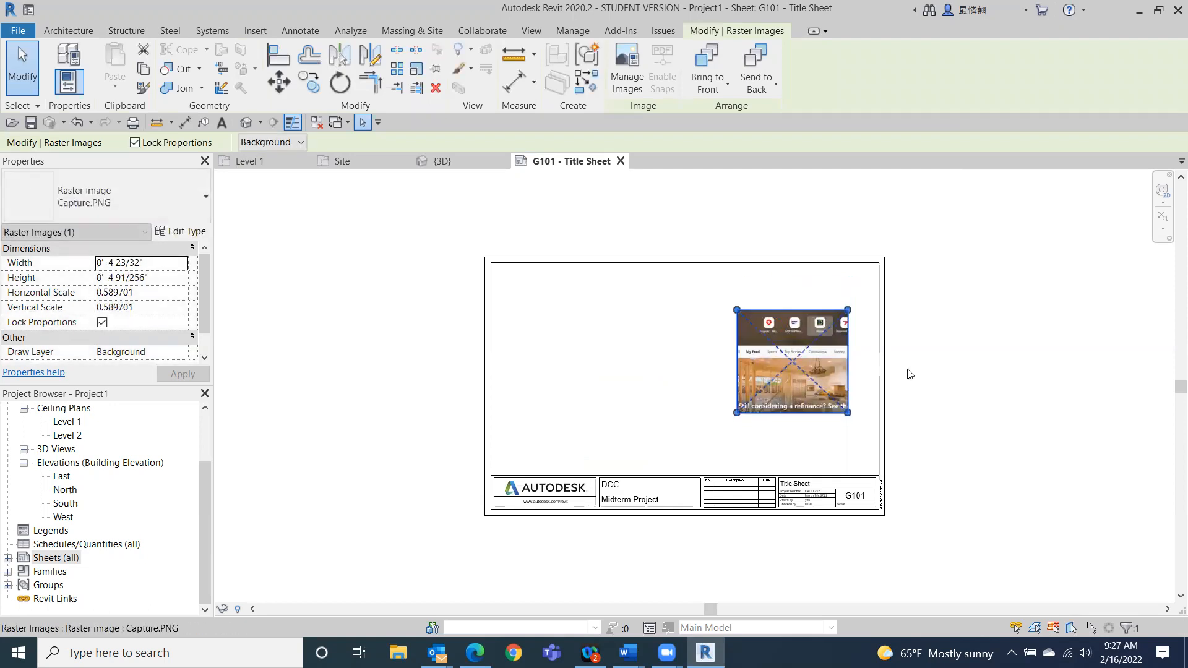
{"action": "left_click", "coordinate": [352, 361]}
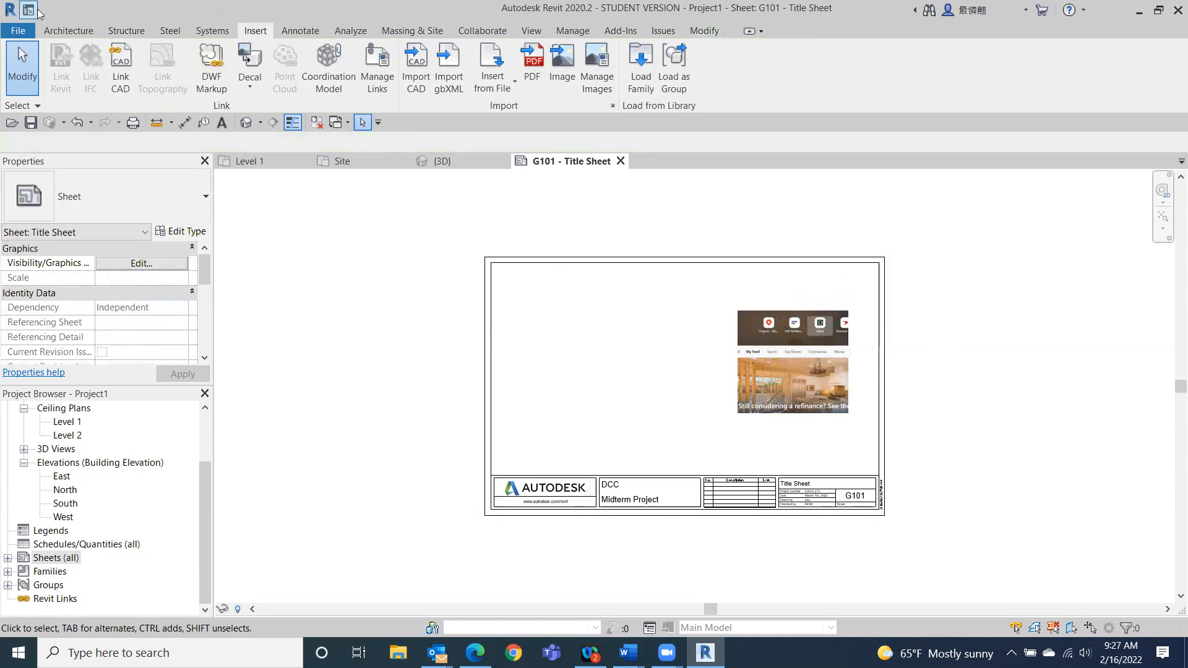
- Add a text note reading "DCC" in 1/4" Arial in the upper-left part of the title sheet, keeping the text changes
{"action": "left_click", "coordinate": [300, 31]}
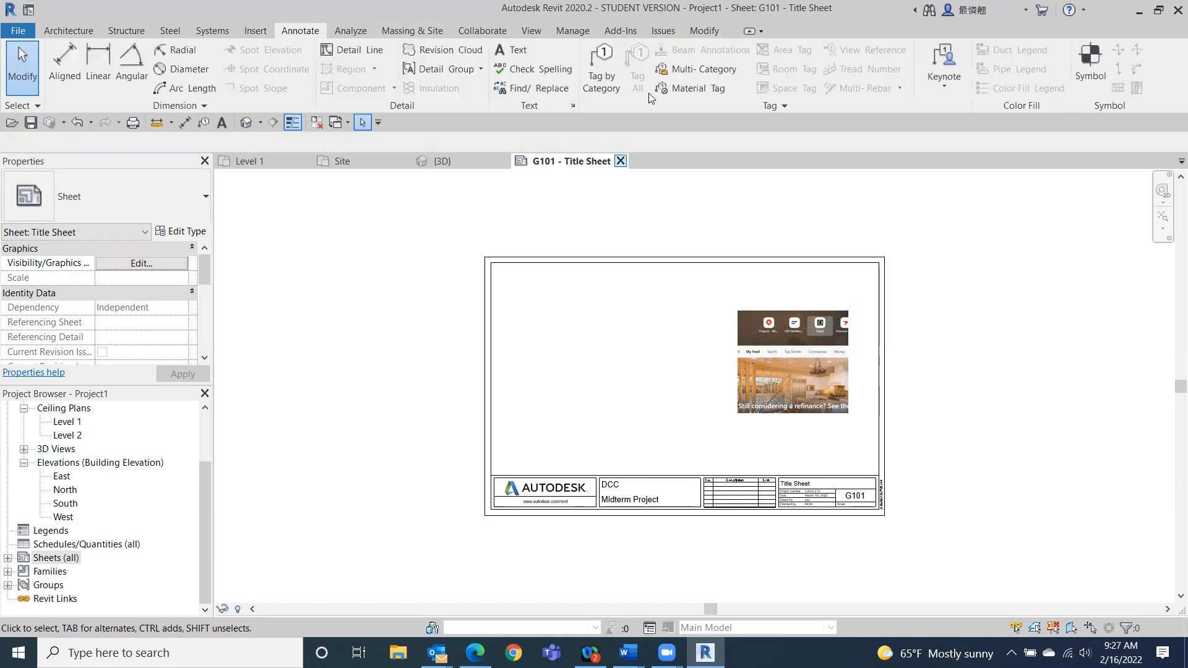
{"action": "left_click", "coordinate": [512, 55]}
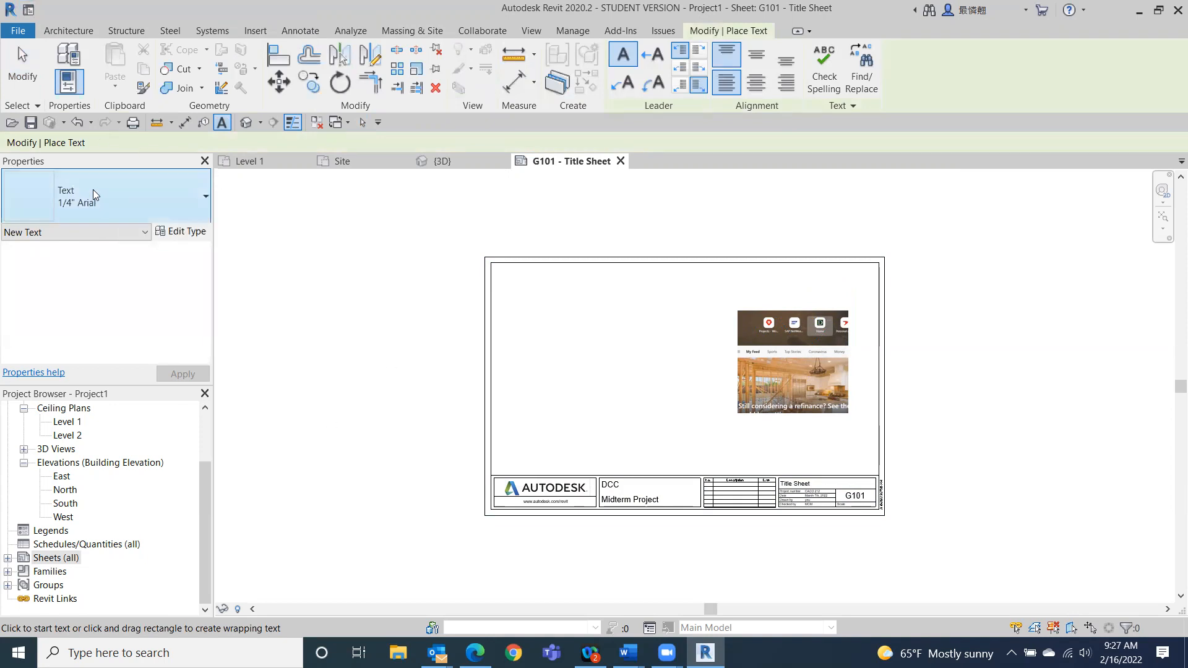
{"action": "left_click", "coordinate": [190, 203]}
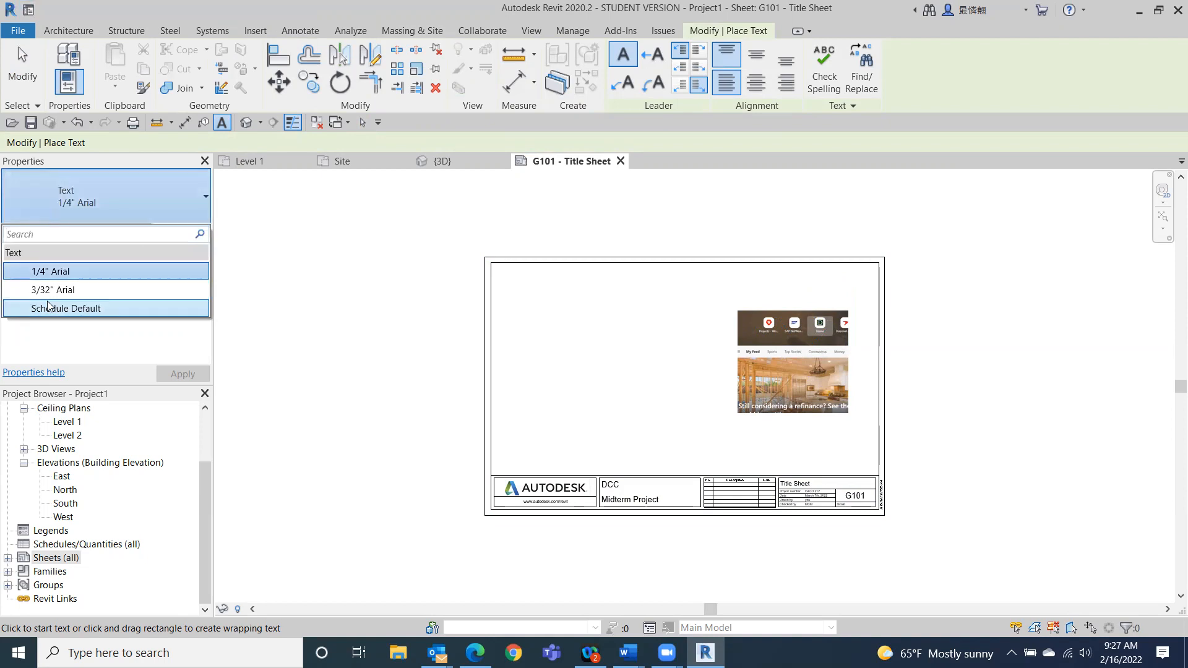
{"action": "left_click", "coordinate": [85, 270]}
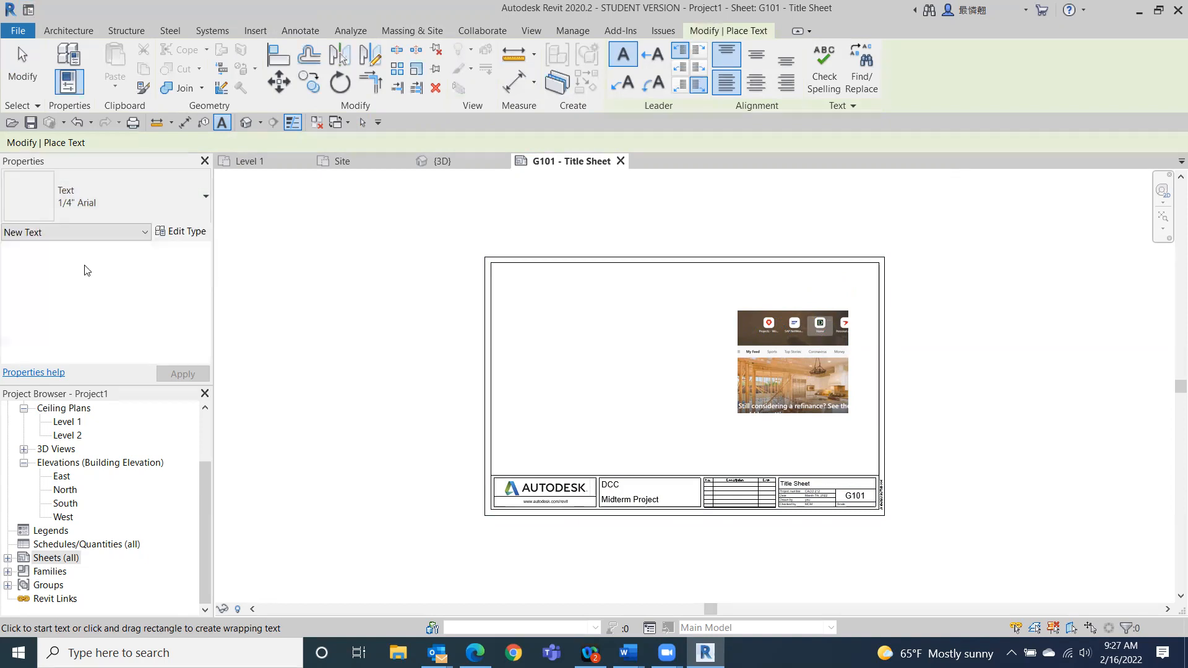
{"action": "left_click", "coordinate": [534, 319]}
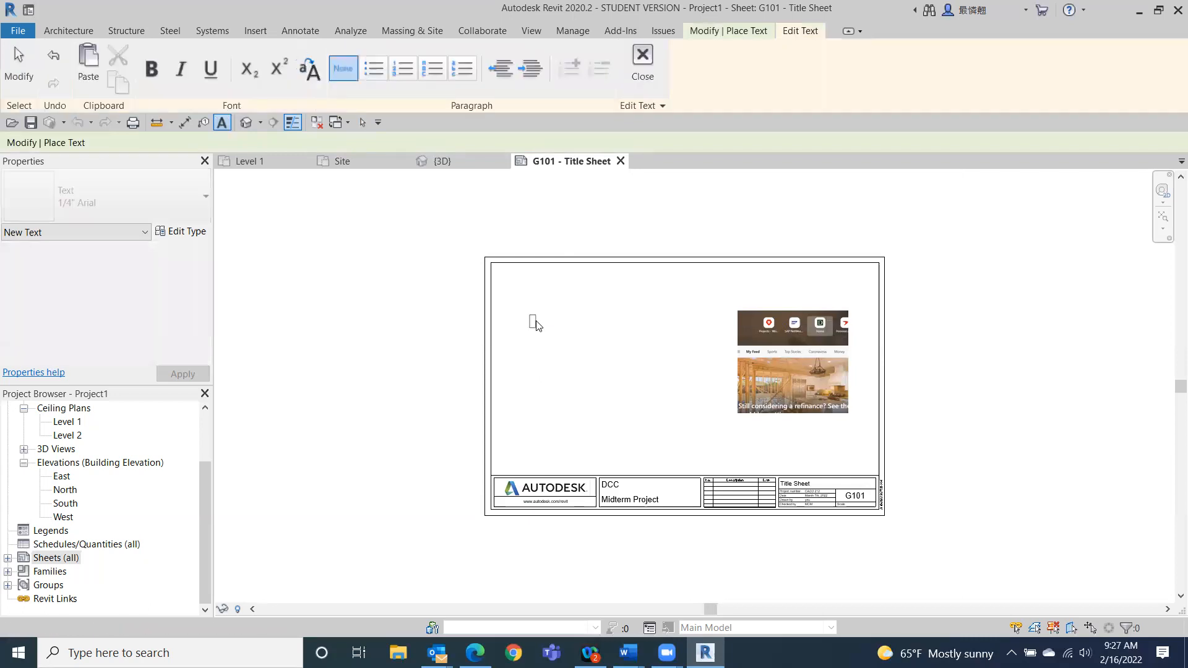
{"action": "type", "text": "DCC"}
{"action": "left_click", "coordinate": [367, 398]}
{"action": "left_click", "coordinate": [382, 394]}
{"action": "left_click", "coordinate": [621, 161]}
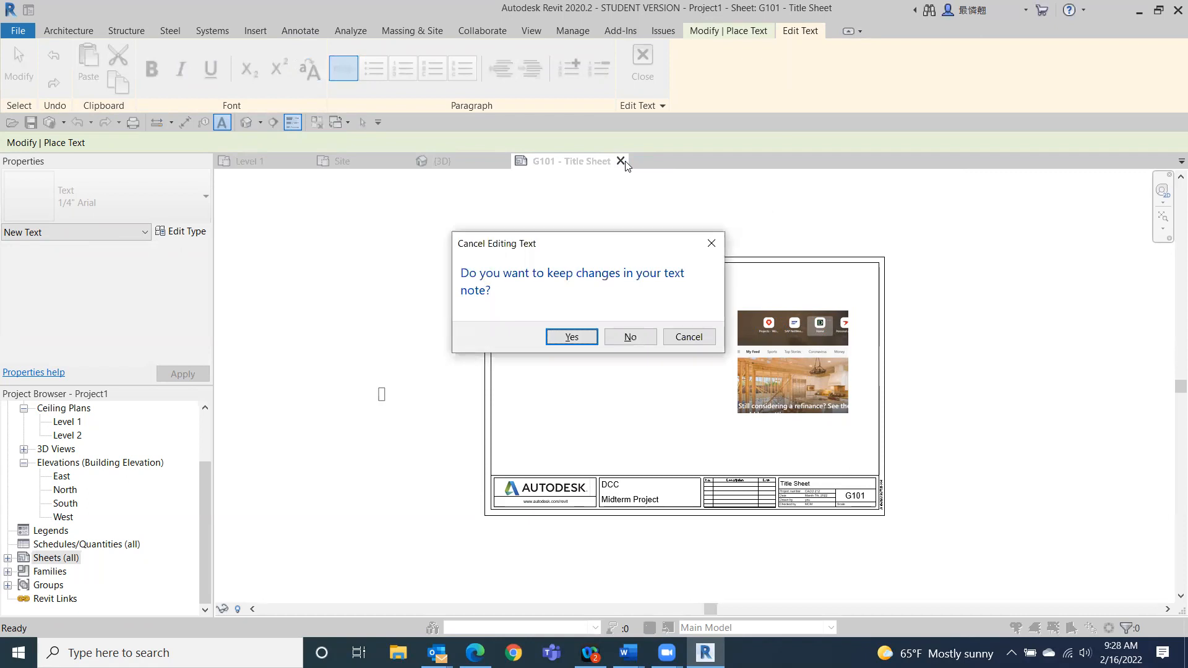
{"action": "left_click", "coordinate": [573, 341]}
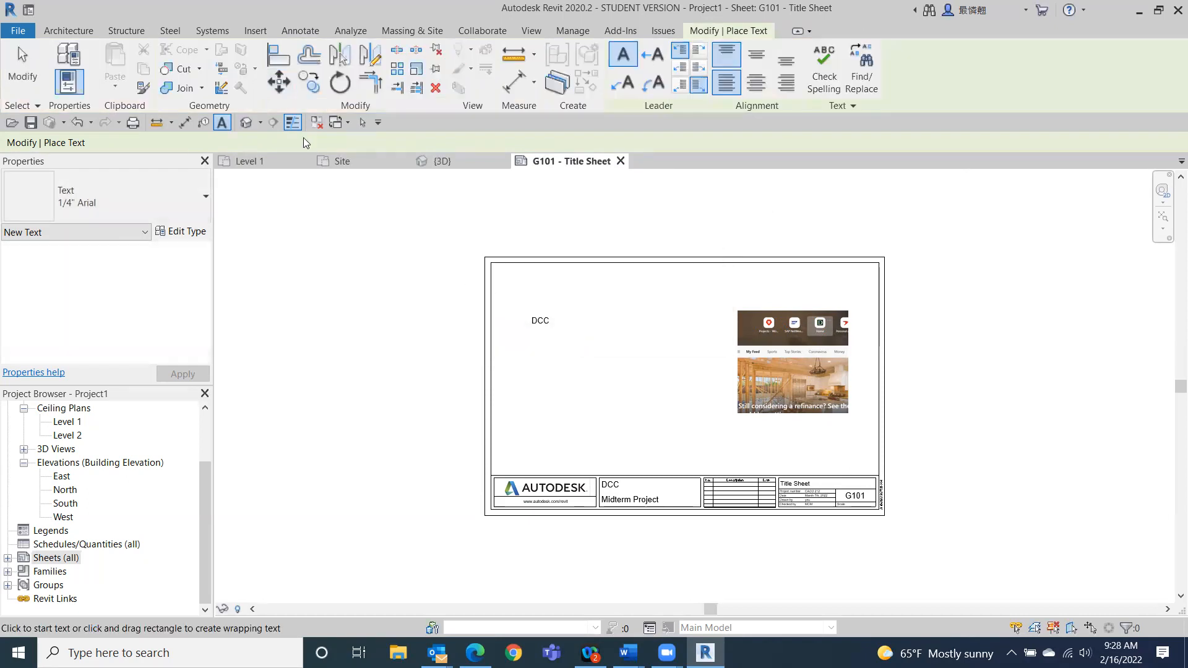
{"action": "left_click", "coordinate": [20, 68]}
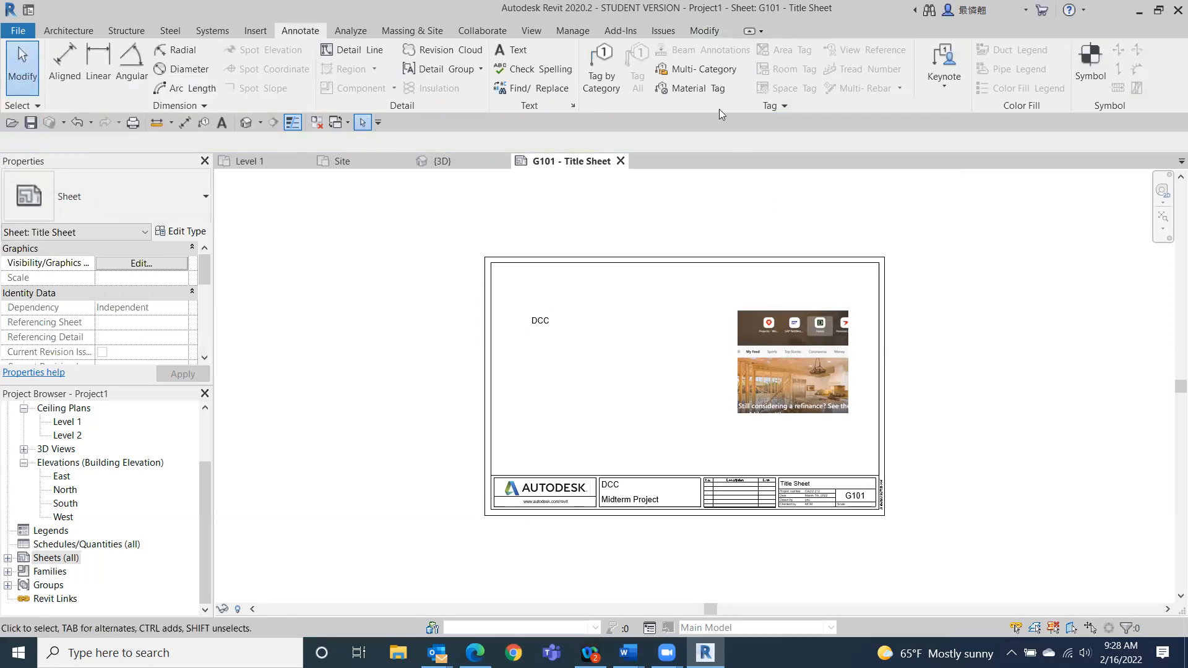
- Add a text note reading "delgado" in 3/32" Arial below the DCC text, aligned with its left edge
{"action": "left_click", "coordinate": [519, 49]}
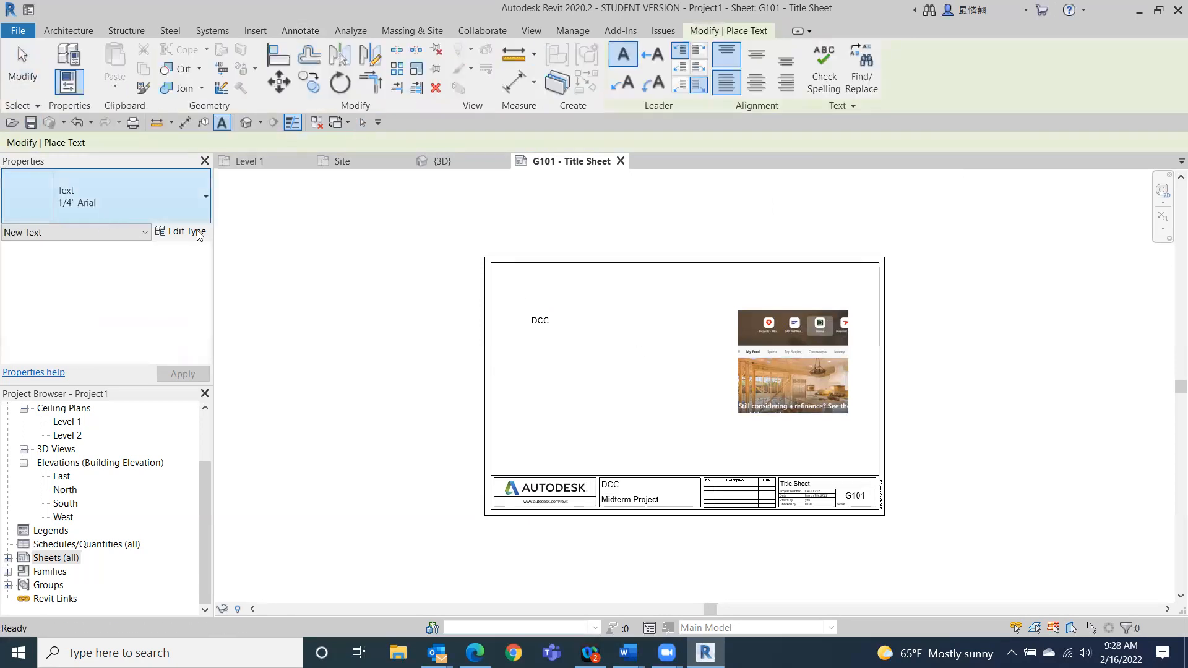
{"action": "left_click", "coordinate": [194, 210]}
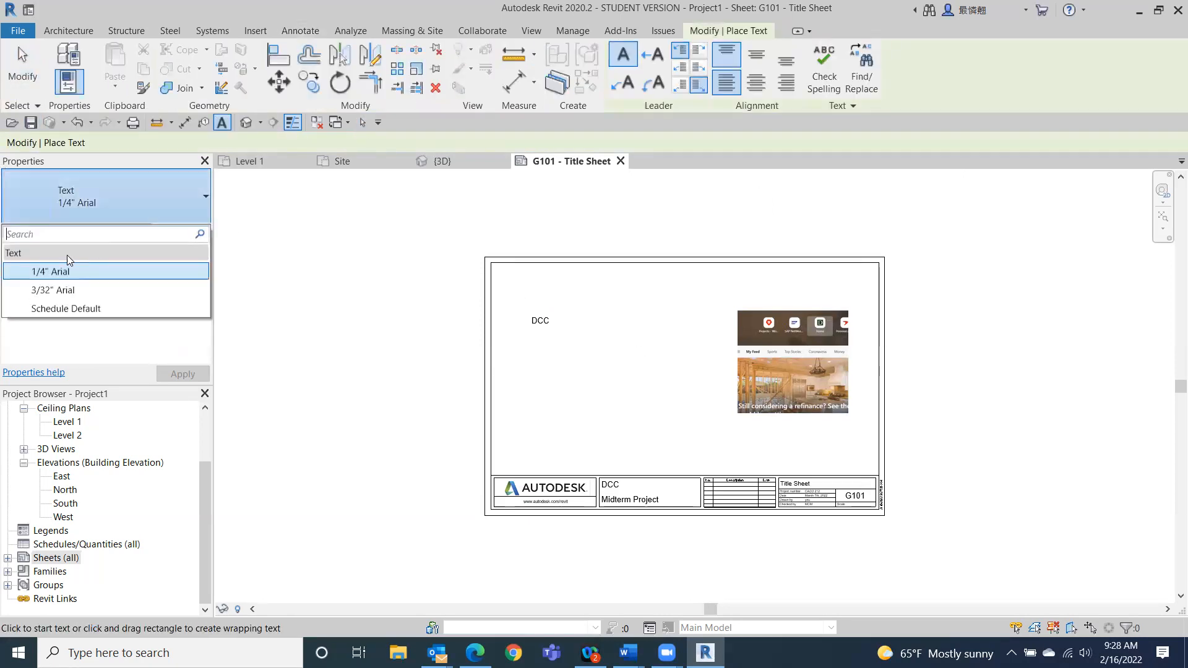
{"action": "left_click", "coordinate": [62, 288]}
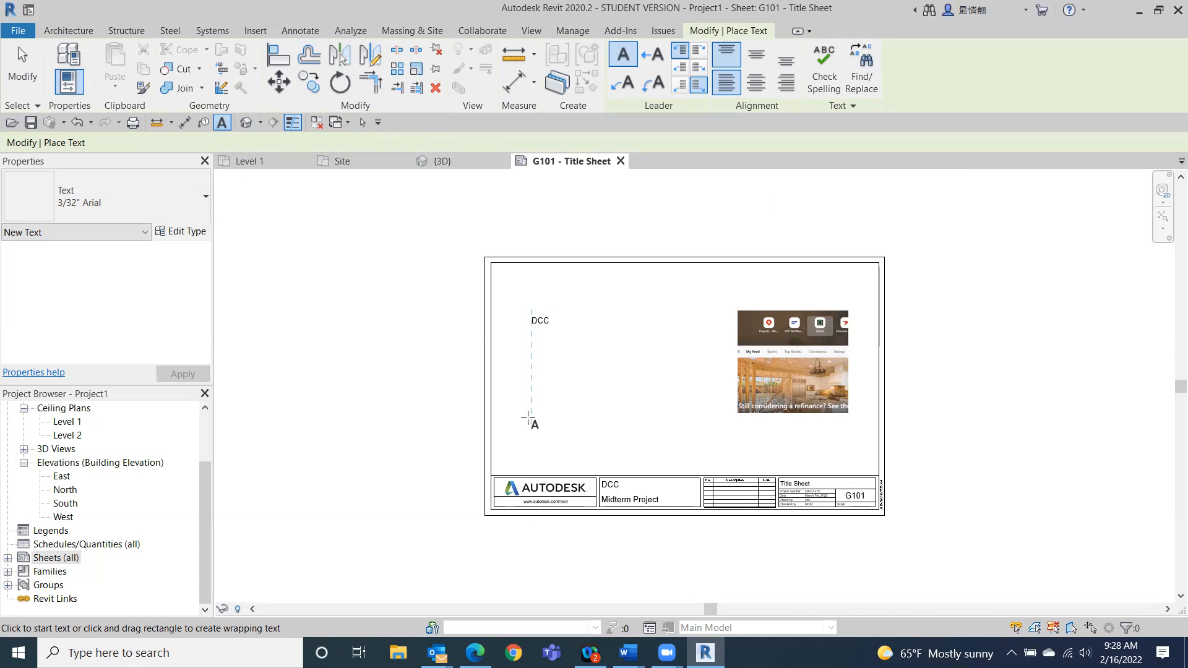
{"action": "left_click", "coordinate": [533, 402]}
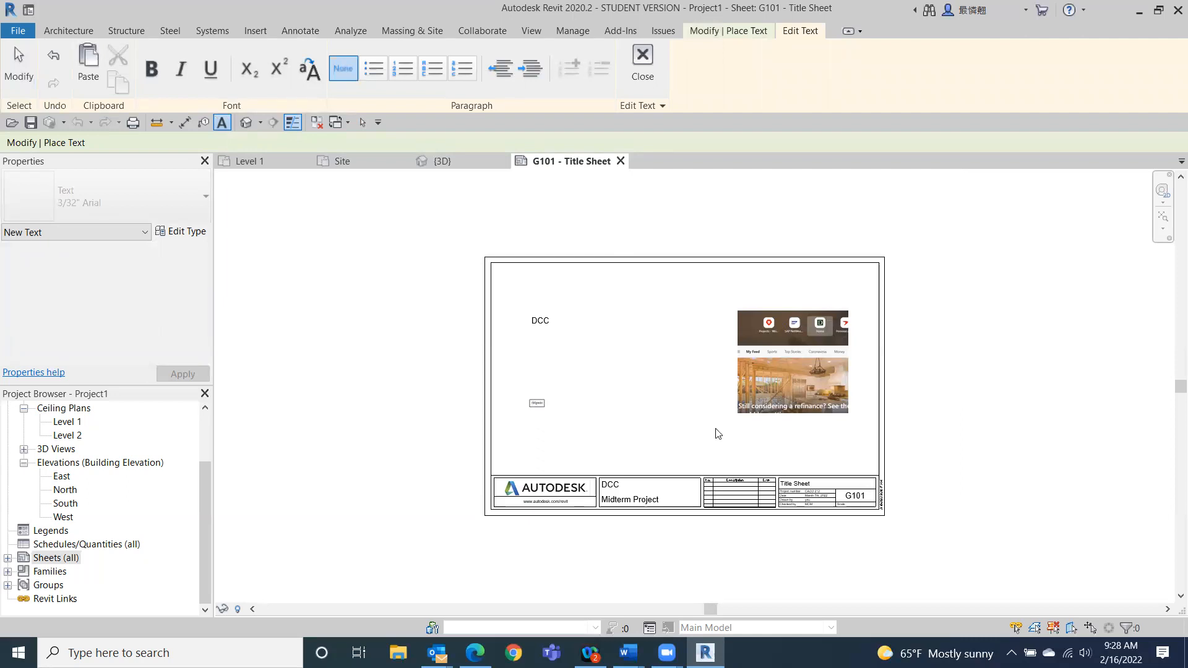
{"action": "left_click", "coordinate": [955, 416]}
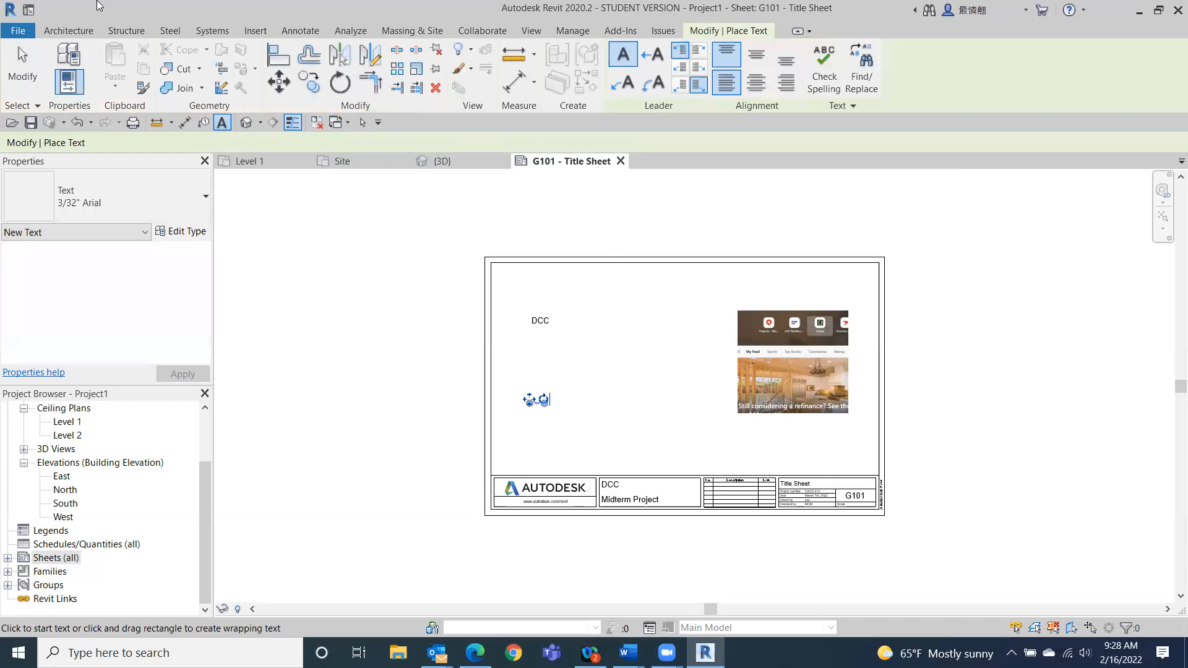
{"action": "left_click", "coordinate": [22, 65]}
{"action": "scroll", "coordinate": [498, 380], "scroll_direction": "up", "scroll_amount": 5}
{"action": "scroll", "coordinate": [515, 454], "scroll_direction": "down", "scroll_amount": 2}
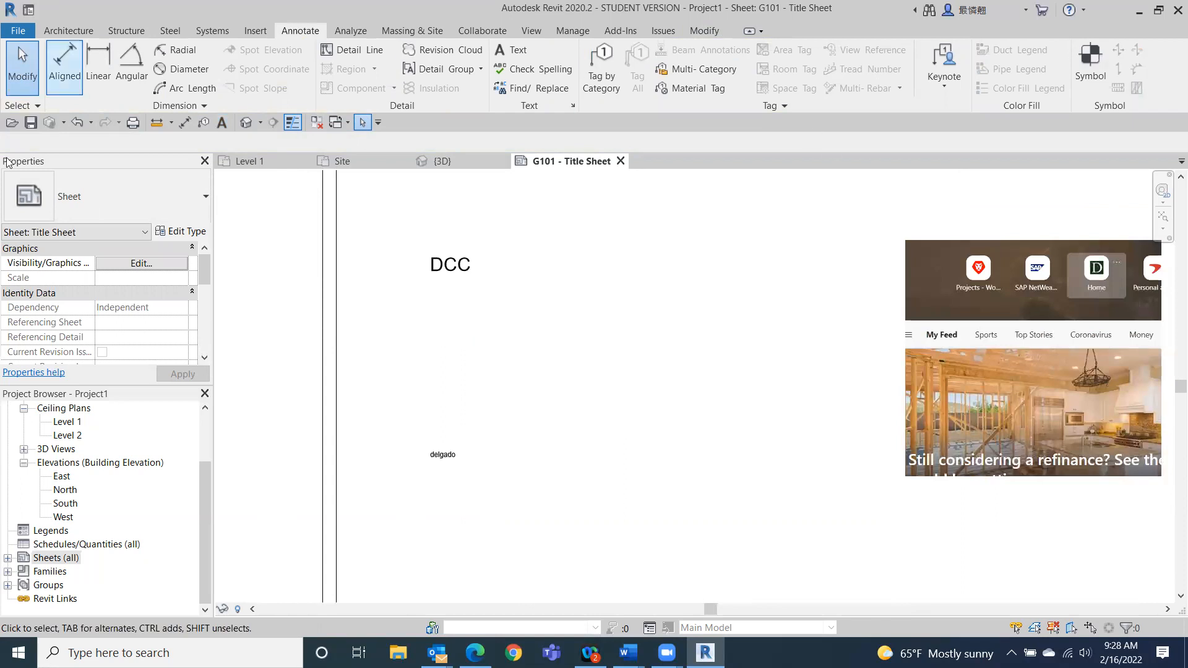
- Start a text note and duplicate the 3/32" Arial text type as "MCM text"
{"action": "scroll", "coordinate": [379, 260], "scroll_direction": "down", "scroll_amount": 2}
{"action": "scroll", "coordinate": [379, 260], "scroll_direction": "down", "scroll_amount": 2}
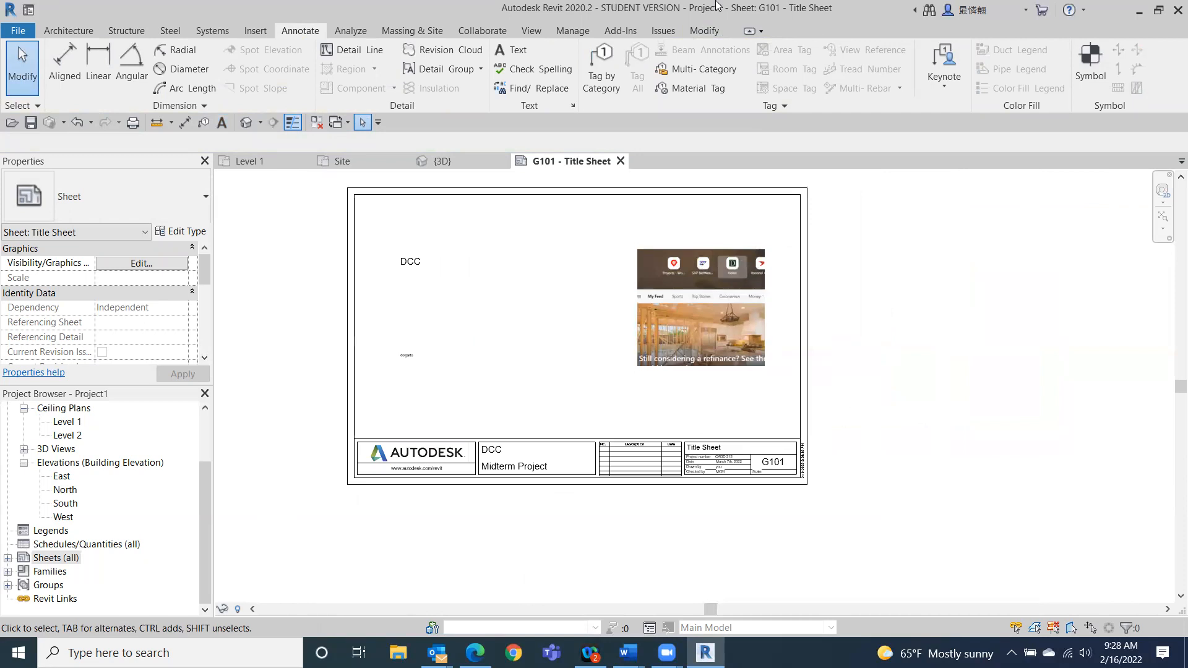
{"action": "left_click", "coordinate": [517, 50]}
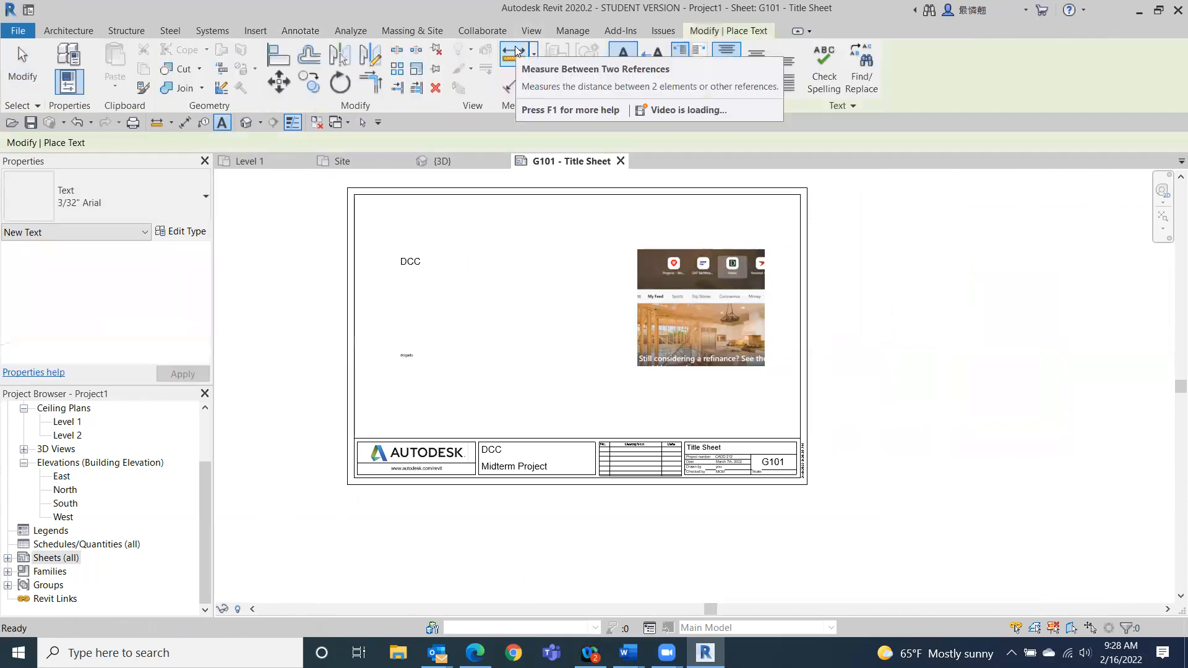
{"action": "left_click", "coordinate": [189, 234]}
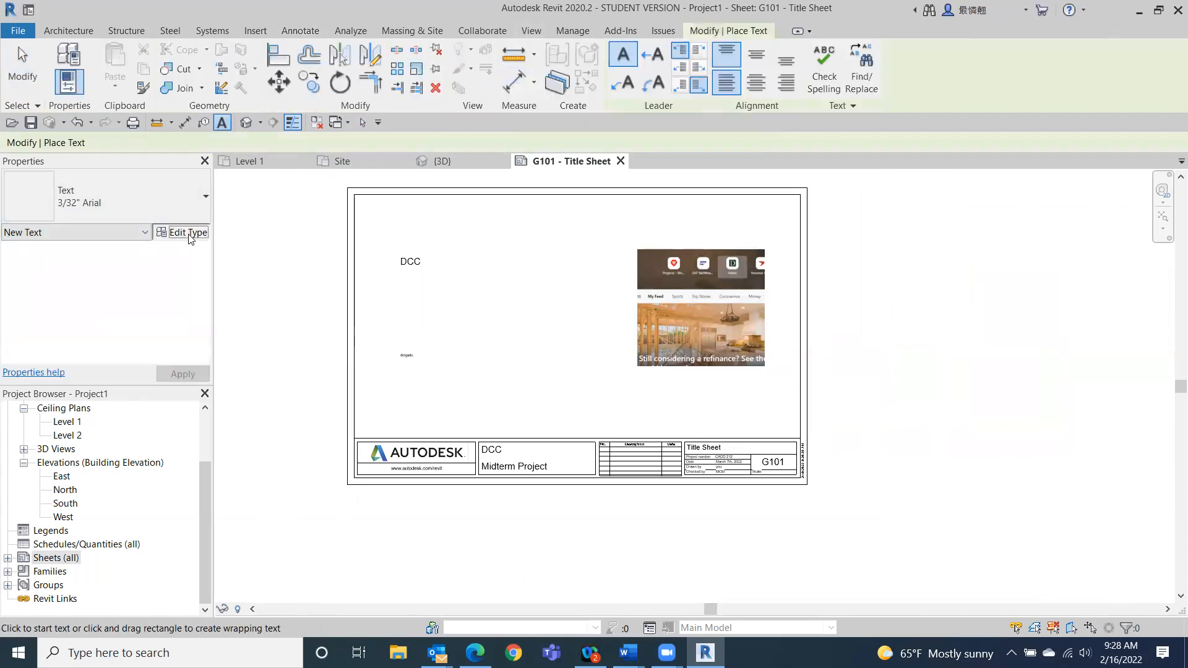
{"action": "left_click", "coordinate": [990, 162]}
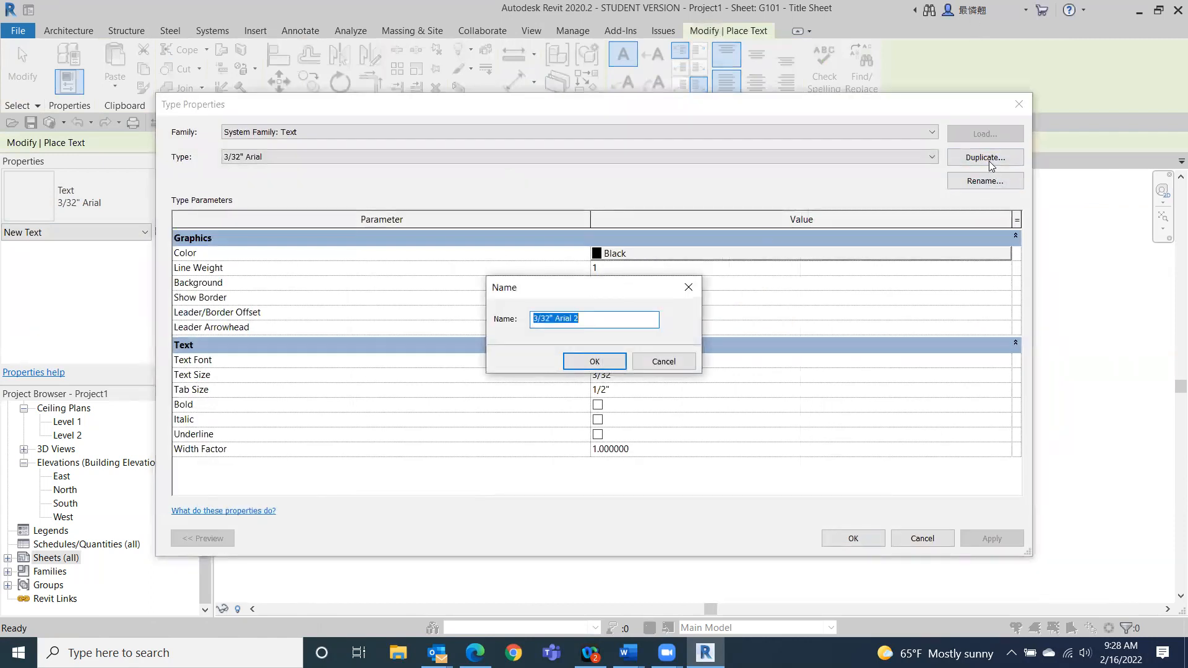
{"action": "type", "text": "MCM text"}
{"action": "left_click", "coordinate": [592, 368]}
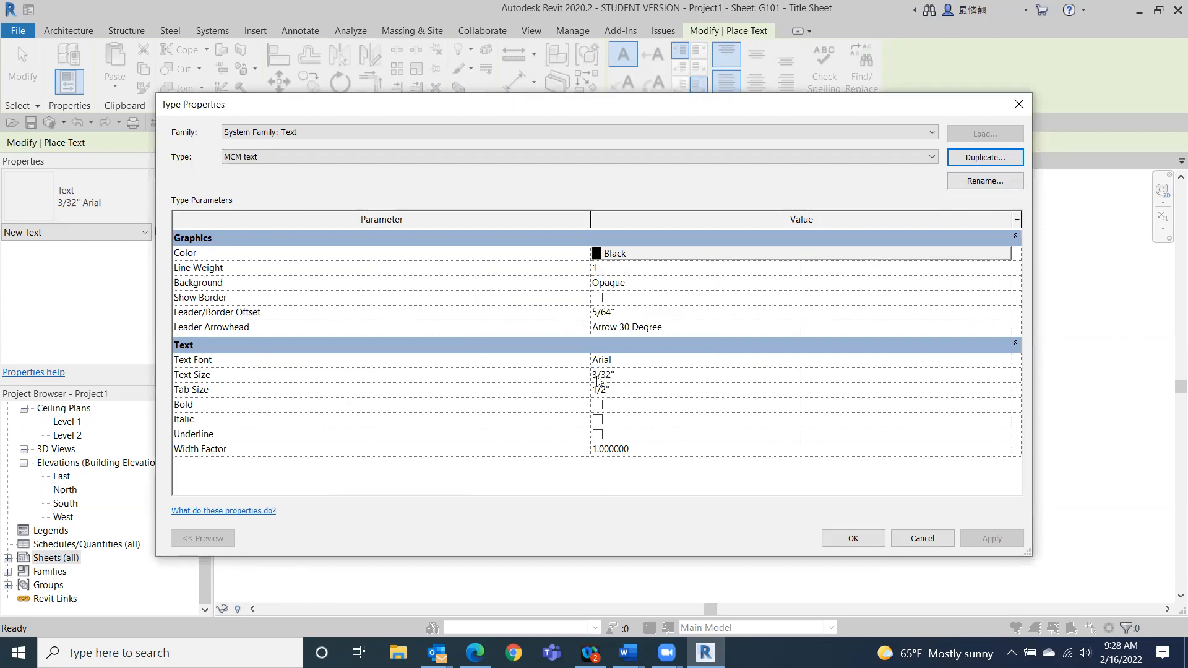
- Set the MCM text type's font to Jokerman and its text size to 1", and accept the type properties
{"action": "left_click", "coordinate": [748, 359]}
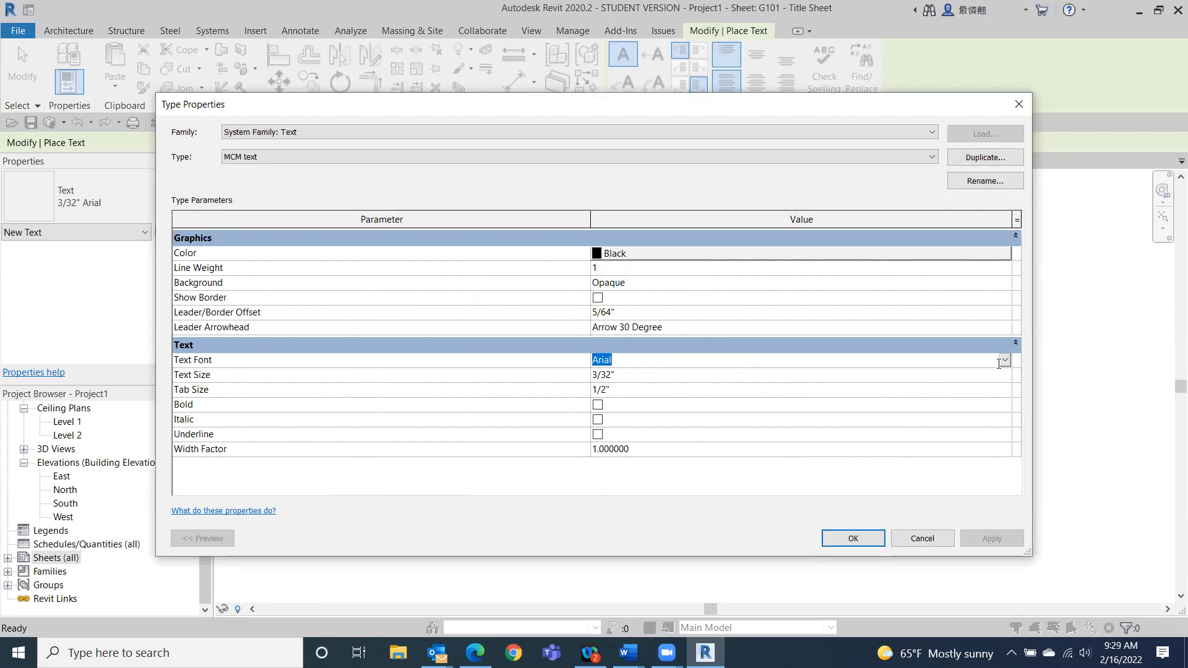
{"action": "left_click", "coordinate": [1005, 360]}
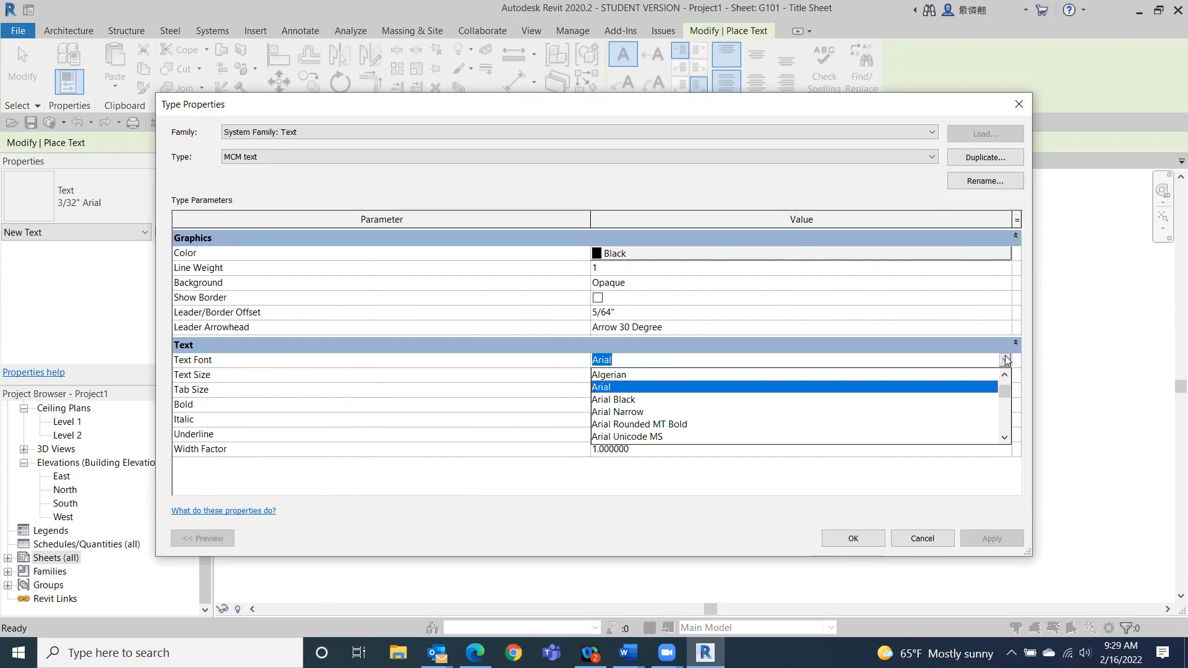
{"action": "scroll", "coordinate": [782, 405], "scroll_direction": "down", "scroll_amount": 8}
{"action": "scroll", "coordinate": [783, 406], "scroll_direction": "down", "scroll_amount": 8}
{"action": "scroll", "coordinate": [783, 408], "scroll_direction": "down", "scroll_amount": 8}
{"action": "scroll", "coordinate": [786, 404], "scroll_direction": "down", "scroll_amount": 8}
{"action": "scroll", "coordinate": [788, 399], "scroll_direction": "down", "scroll_amount": 8}
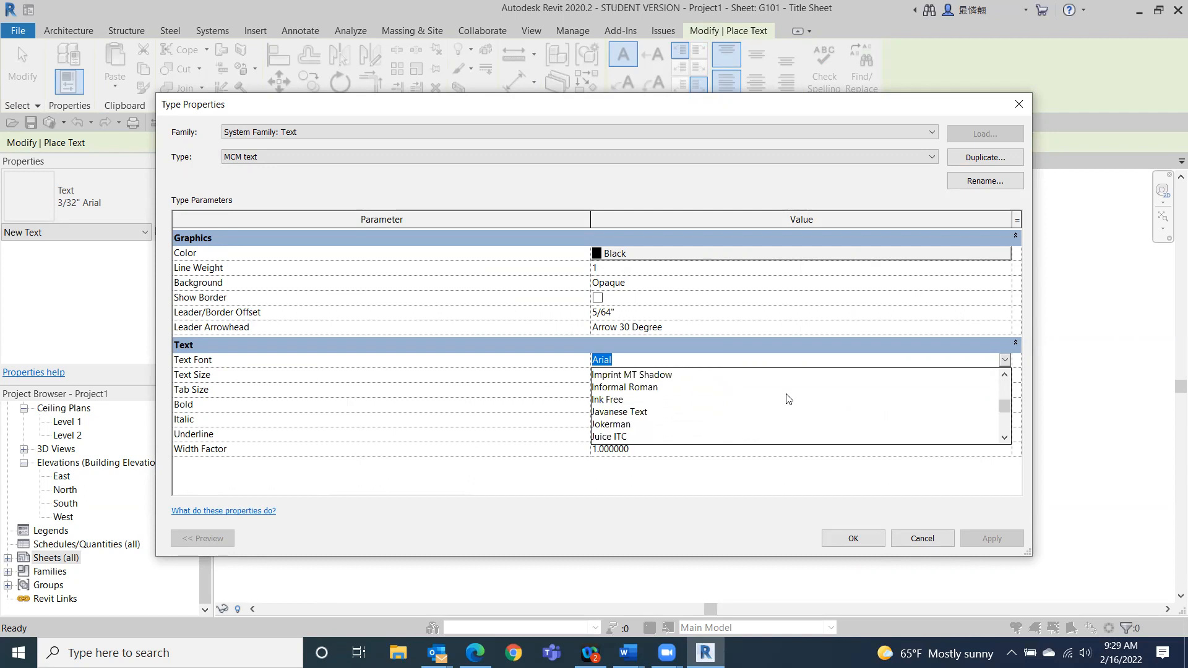
{"action": "scroll", "coordinate": [788, 399], "scroll_direction": "down", "scroll_amount": 3}
{"action": "scroll", "coordinate": [630, 395], "scroll_direction": "up", "scroll_amount": 2}
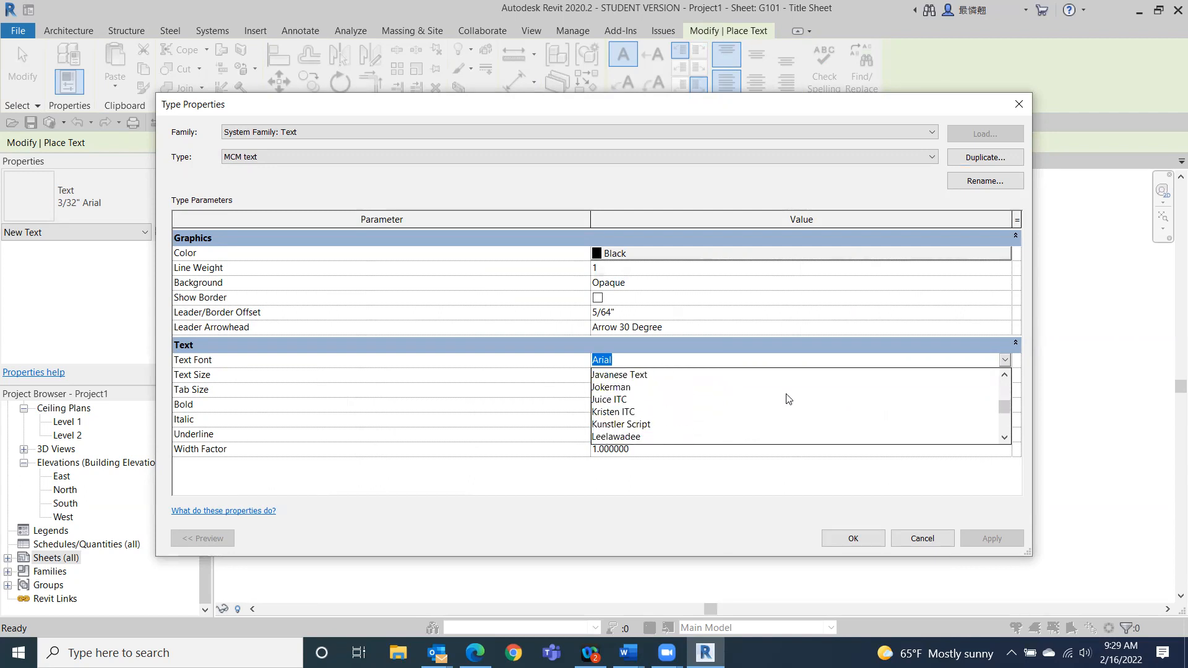
{"action": "left_click", "coordinate": [629, 388]}
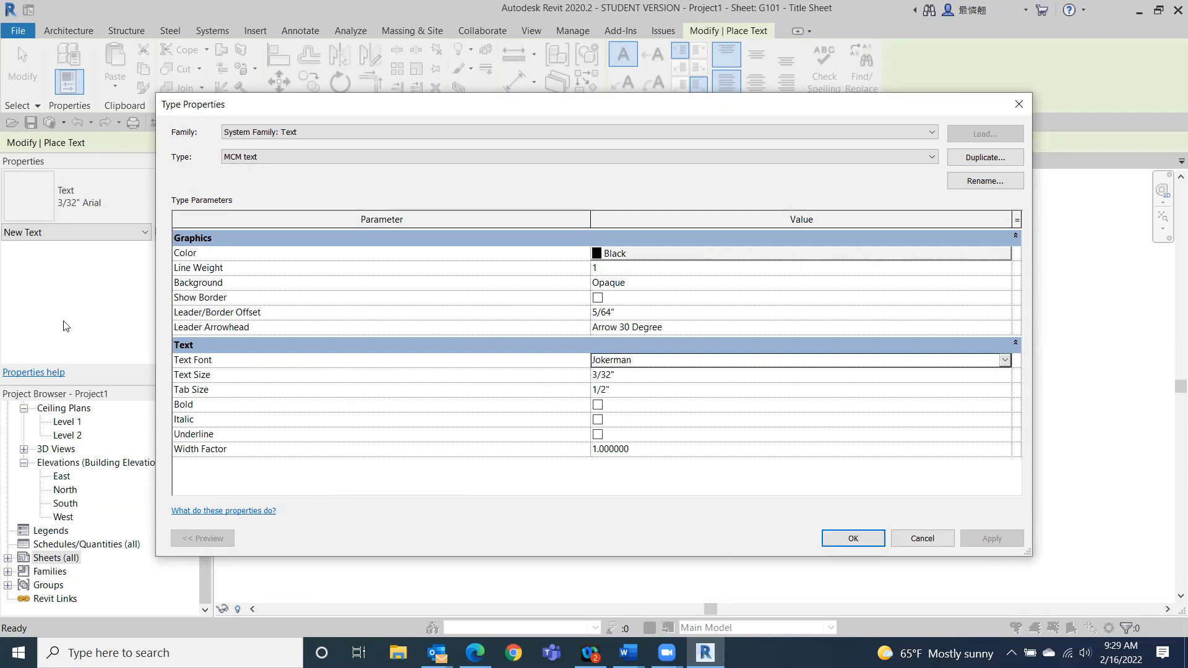
{"action": "left_click", "coordinate": [630, 376]}
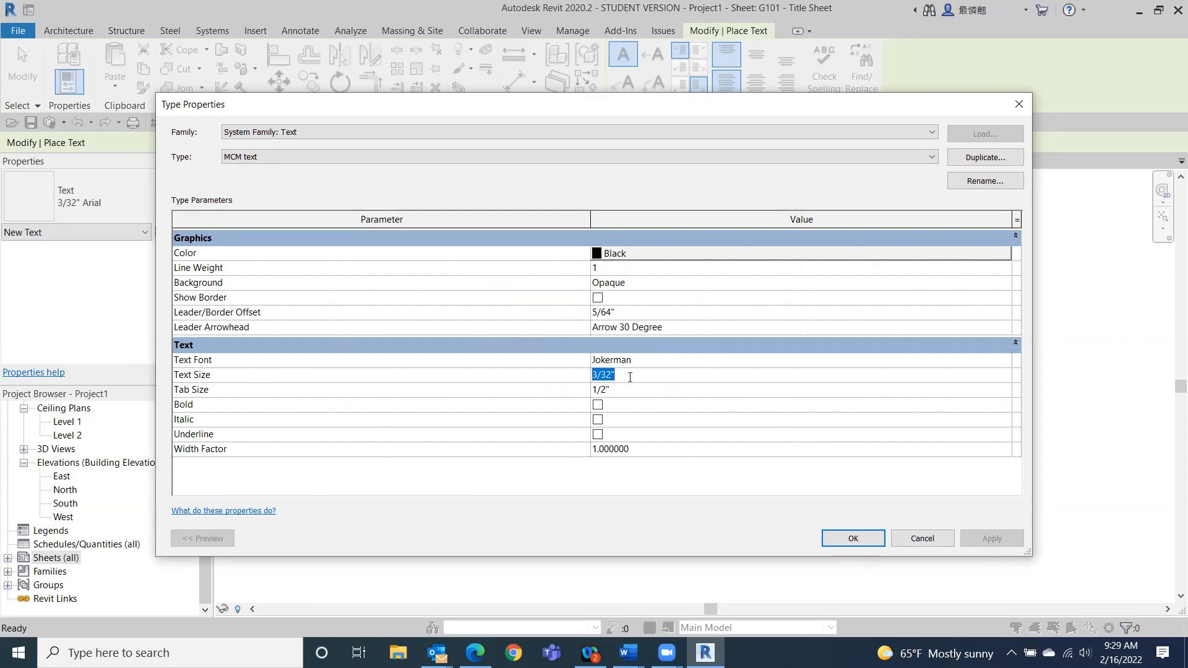
{"action": "type", "text": "1"}
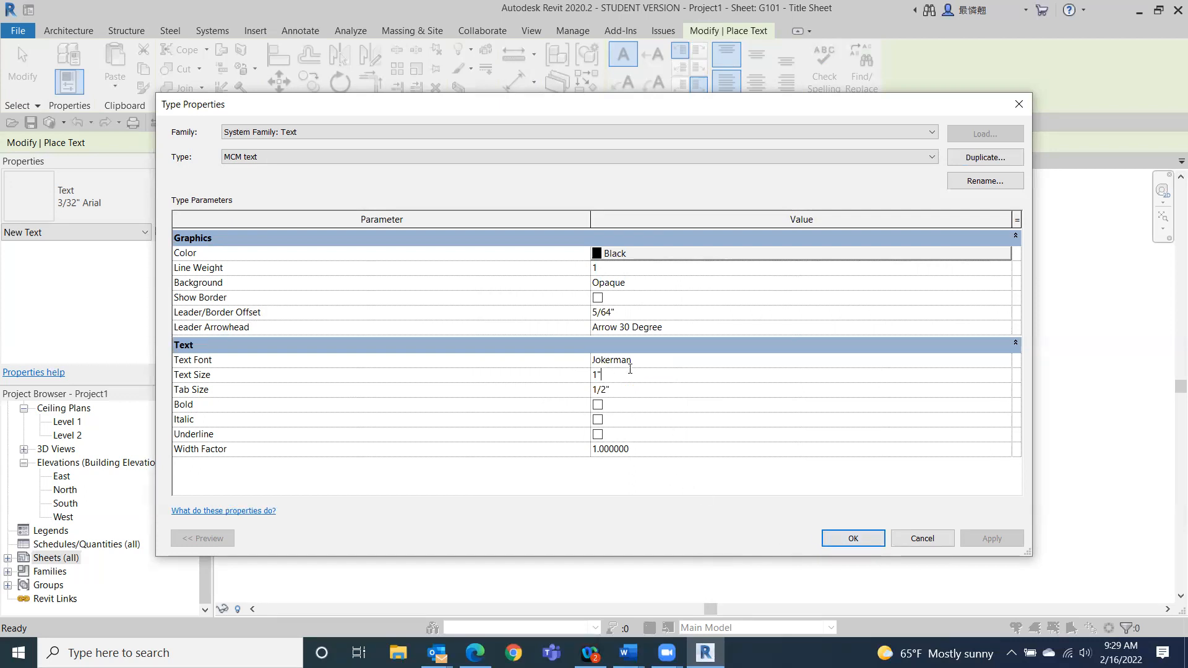
{"action": "left_click", "coordinate": [857, 538]}
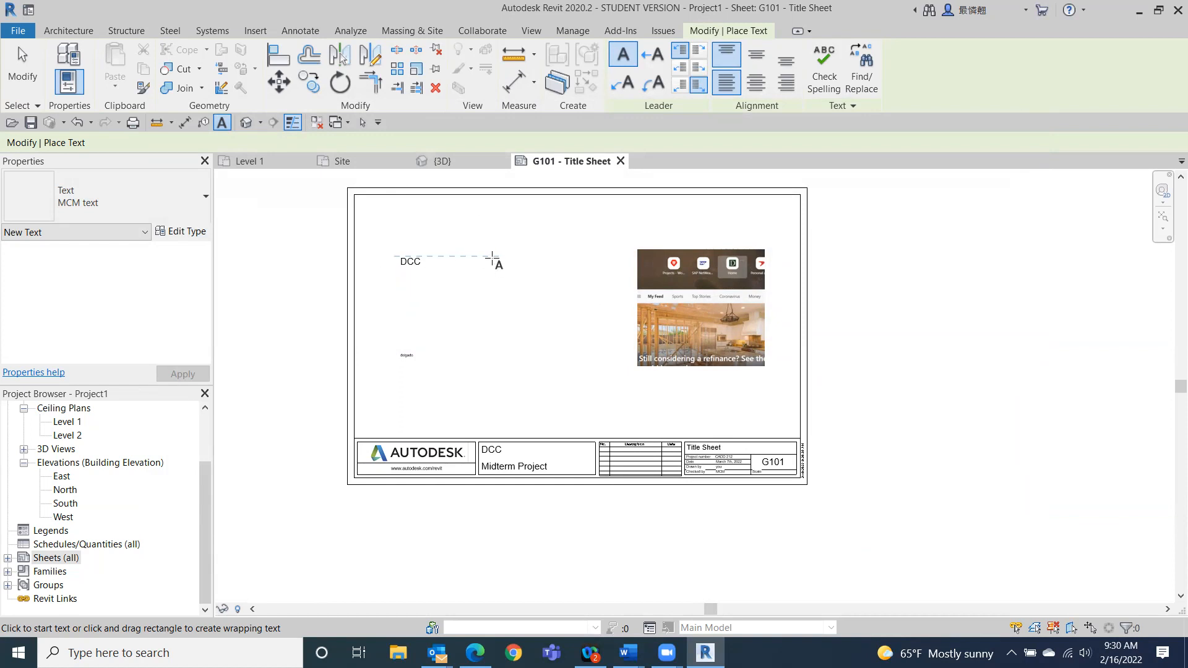
- Add a text note reading "MCM" in the MCM text type between the DCC text and the image on the title sheet
{"action": "left_click", "coordinate": [492, 259]}
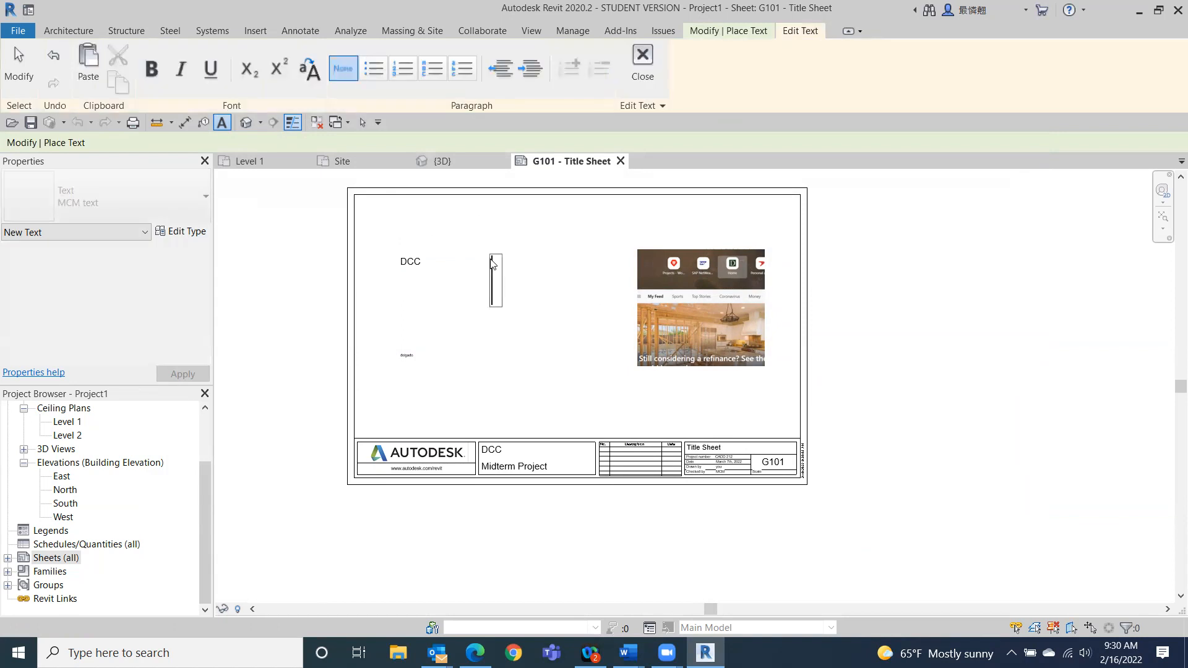
{"action": "type", "text": "MCM"}
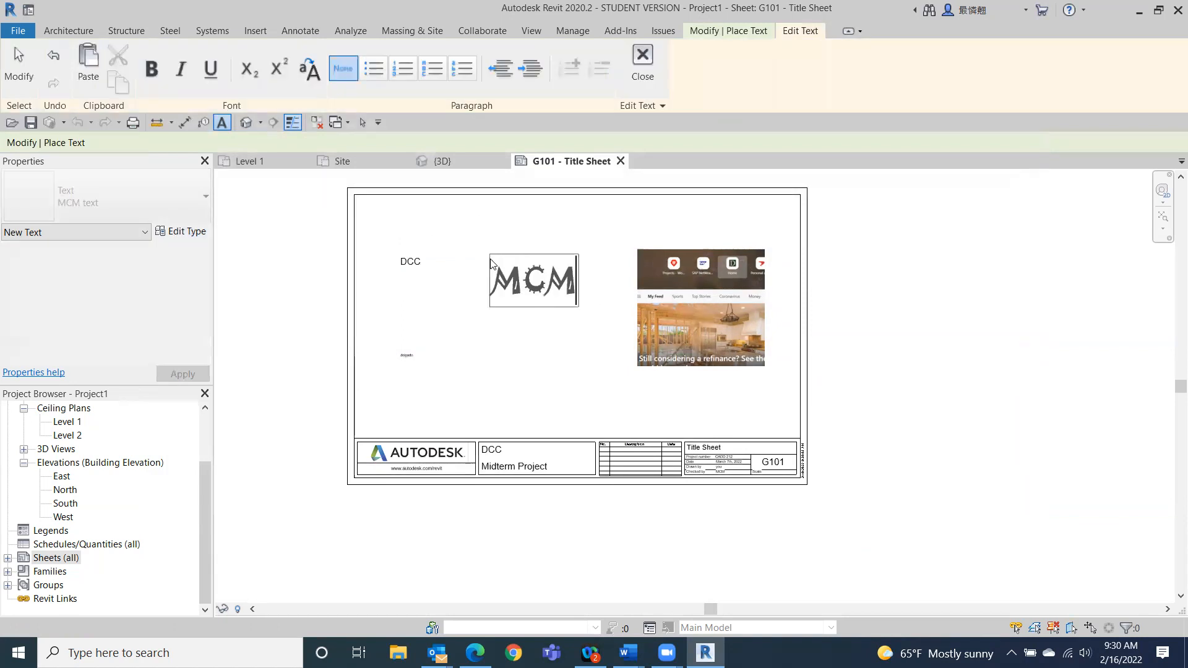
{"action": "left_click", "coordinate": [19, 61]}
{"action": "scroll", "coordinate": [911, 543], "scroll_direction": "up", "scroll_amount": 2}
{"action": "middle_click_drag", "start_coordinate": [916, 510], "coordinate": [1075, 561]}
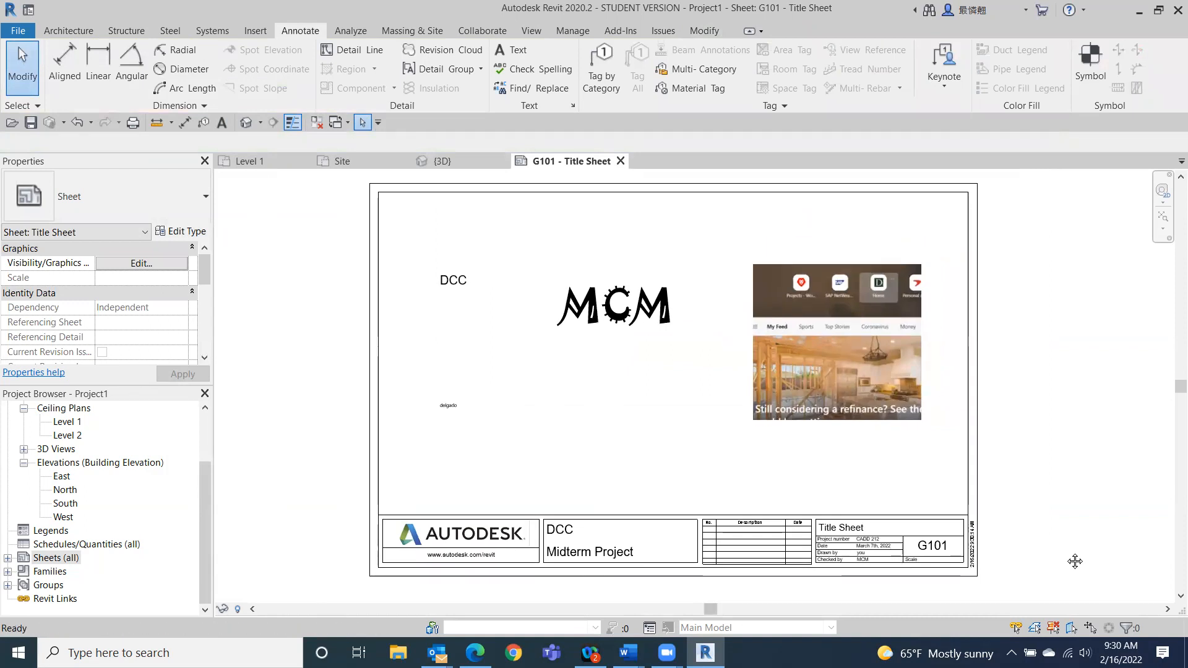
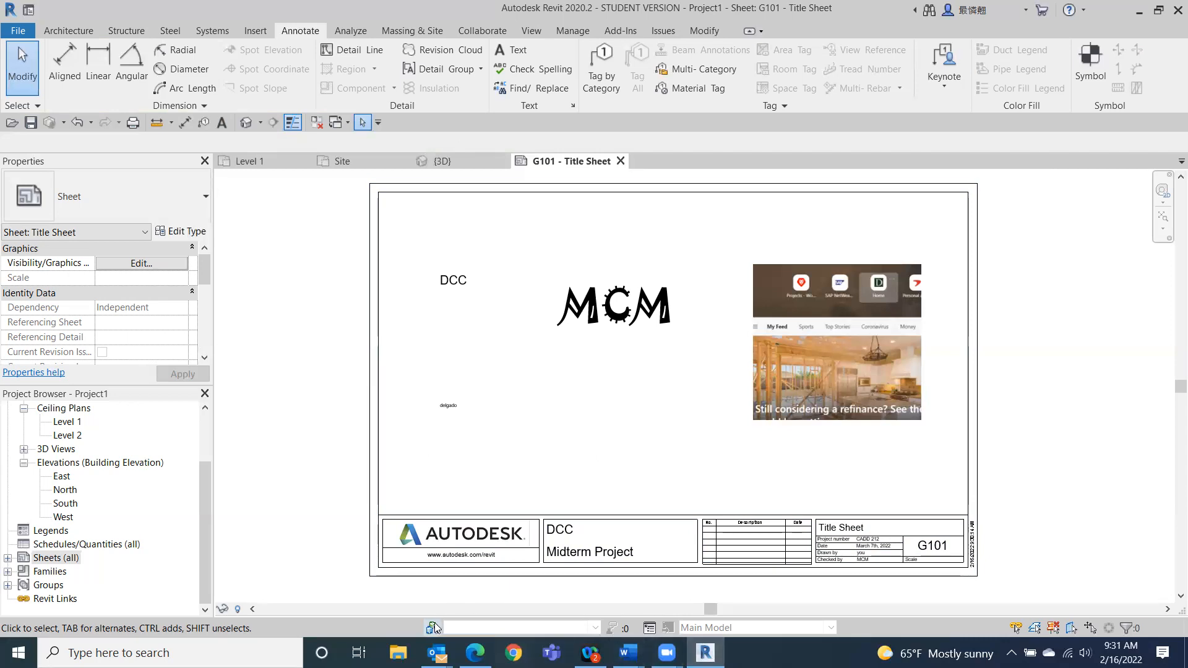
- Switch to the browser and examine the first page of Plan Set.pdf, from the project title and logo to the architect and consultants
{"action": "left_click", "coordinate": [475, 653]}
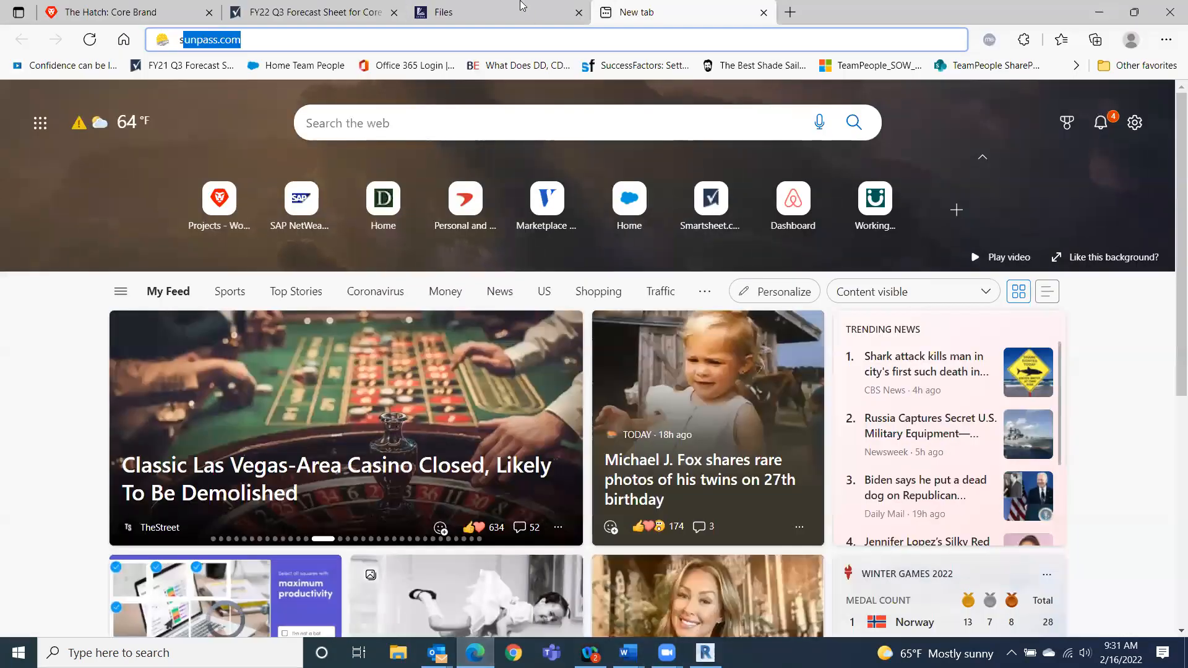
{"action": "left_click", "coordinate": [482, 12]}
{"action": "scroll", "coordinate": [825, 385], "scroll_direction": "up", "scroll_amount": 8}
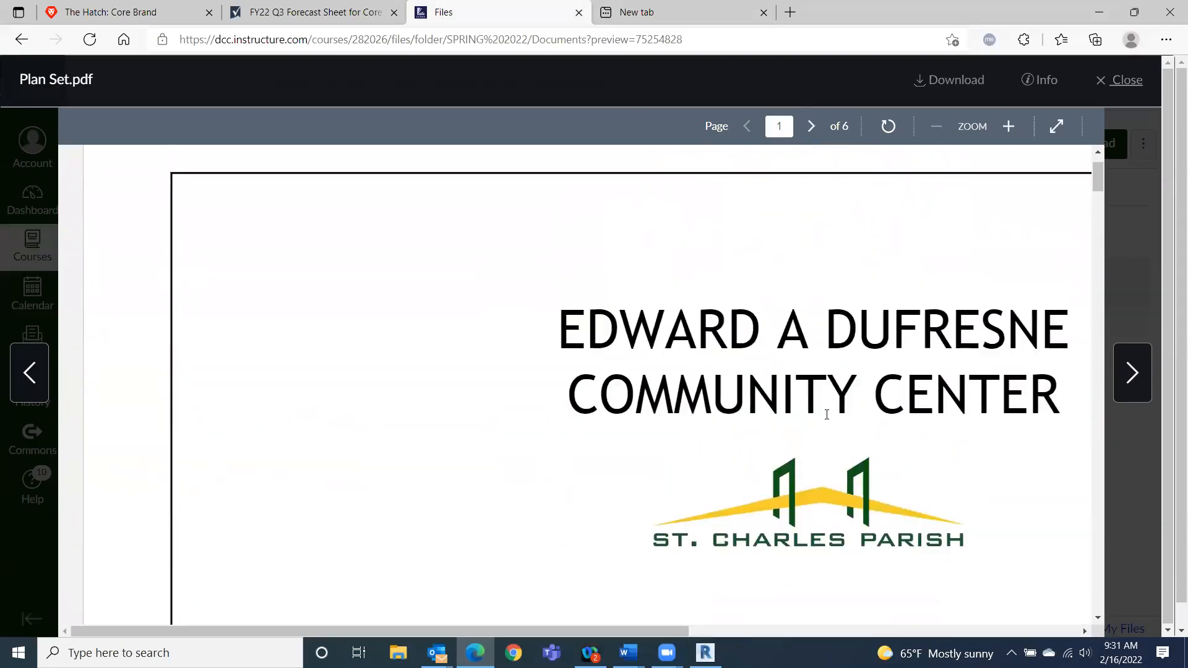
{"action": "scroll", "coordinate": [825, 434], "scroll_direction": "down", "scroll_amount": 3}
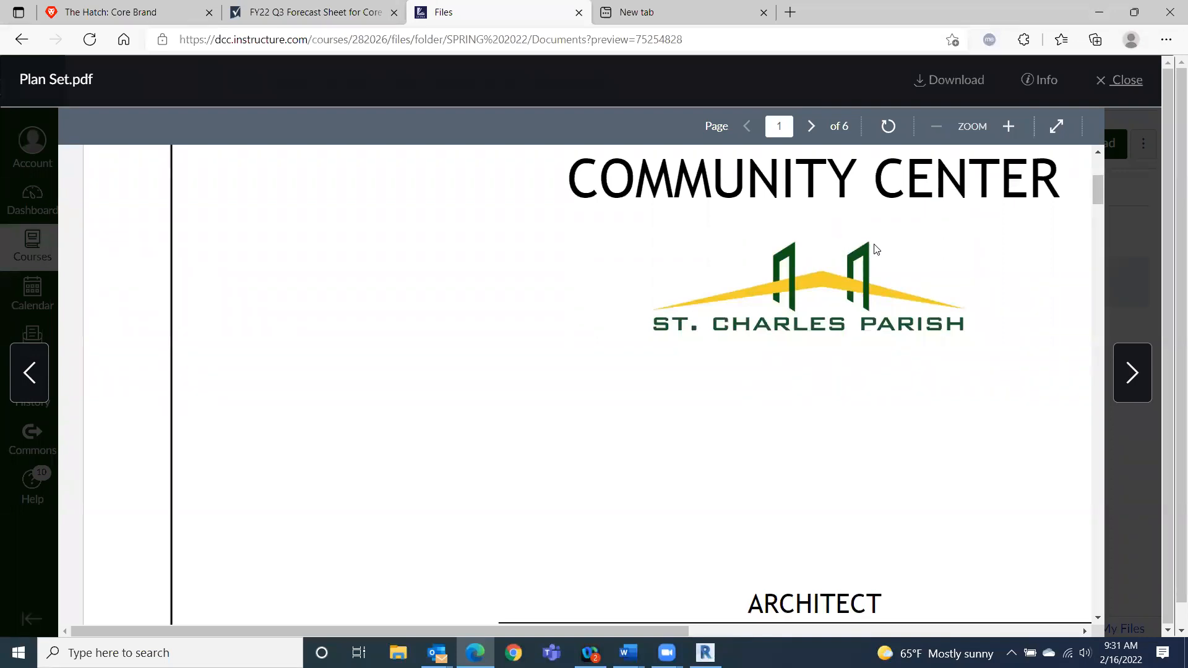
{"action": "scroll", "coordinate": [957, 319], "scroll_direction": "down", "scroll_amount": 1}
{"action": "scroll", "coordinate": [703, 359], "scroll_direction": "up", "scroll_amount": 4}
{"action": "scroll", "coordinate": [825, 405], "scroll_direction": "down", "scroll_amount": 6}
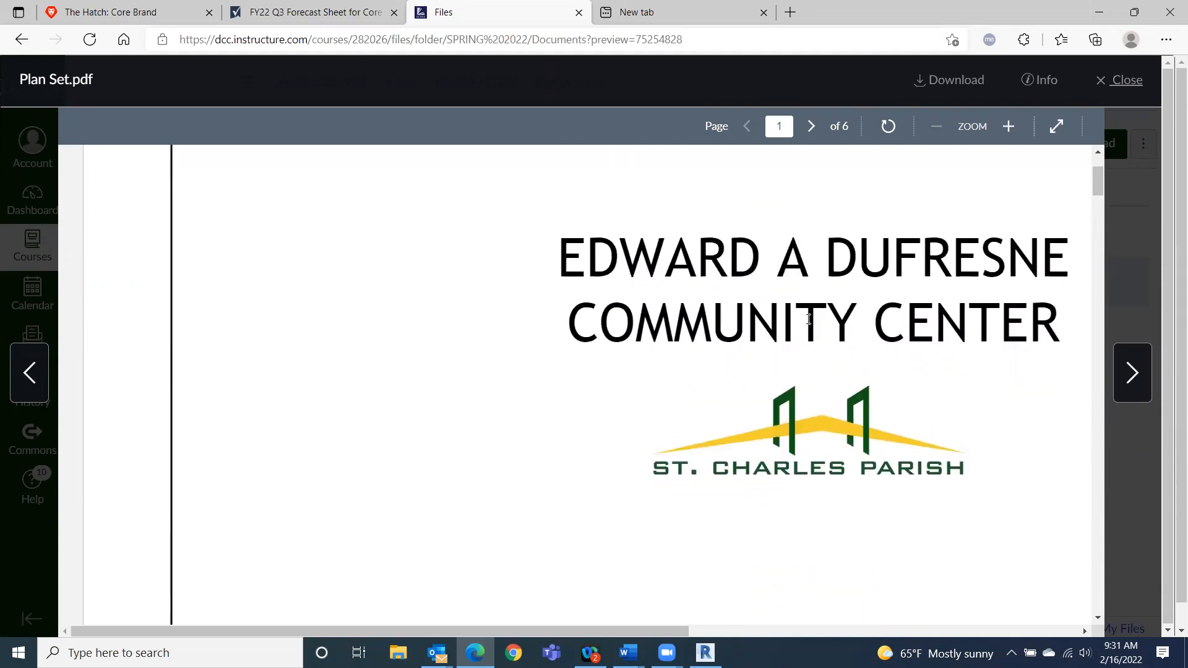
{"action": "scroll", "coordinate": [826, 404], "scroll_direction": "down", "scroll_amount": 1}
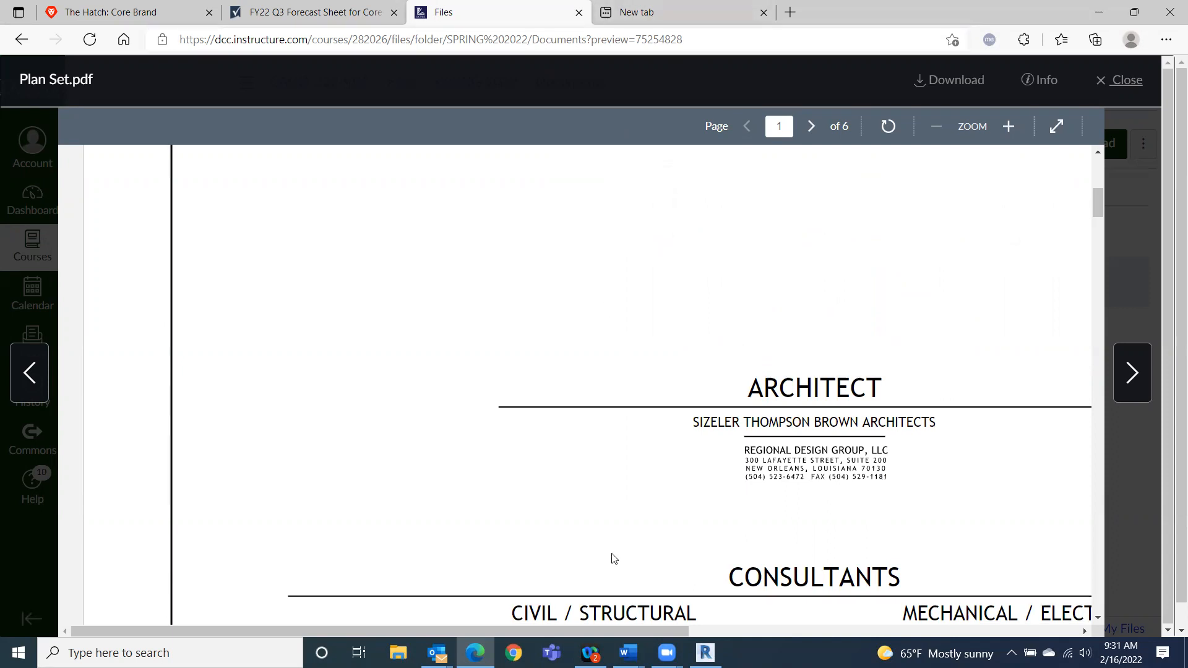
- Switch back to Revit and view the Site floor plan
{"action": "left_click", "coordinate": [706, 653]}
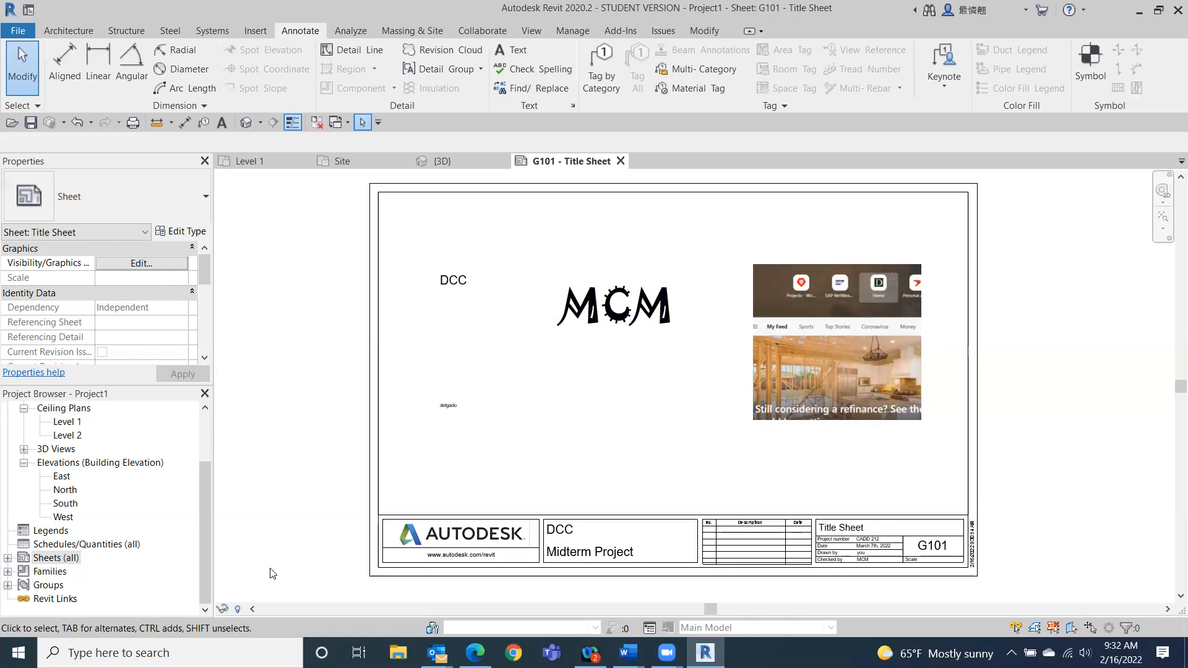
{"action": "left_click_drag", "start_coordinate": [201, 530], "coordinate": [202, 483]}
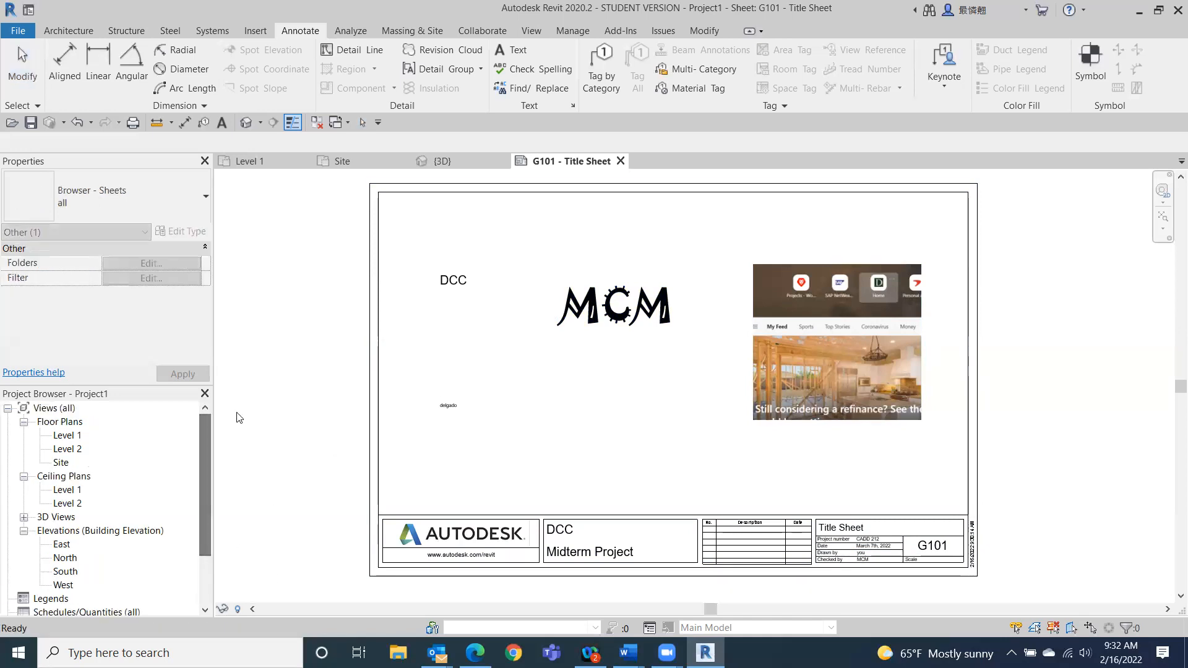
{"action": "double_click", "coordinate": [61, 463]}
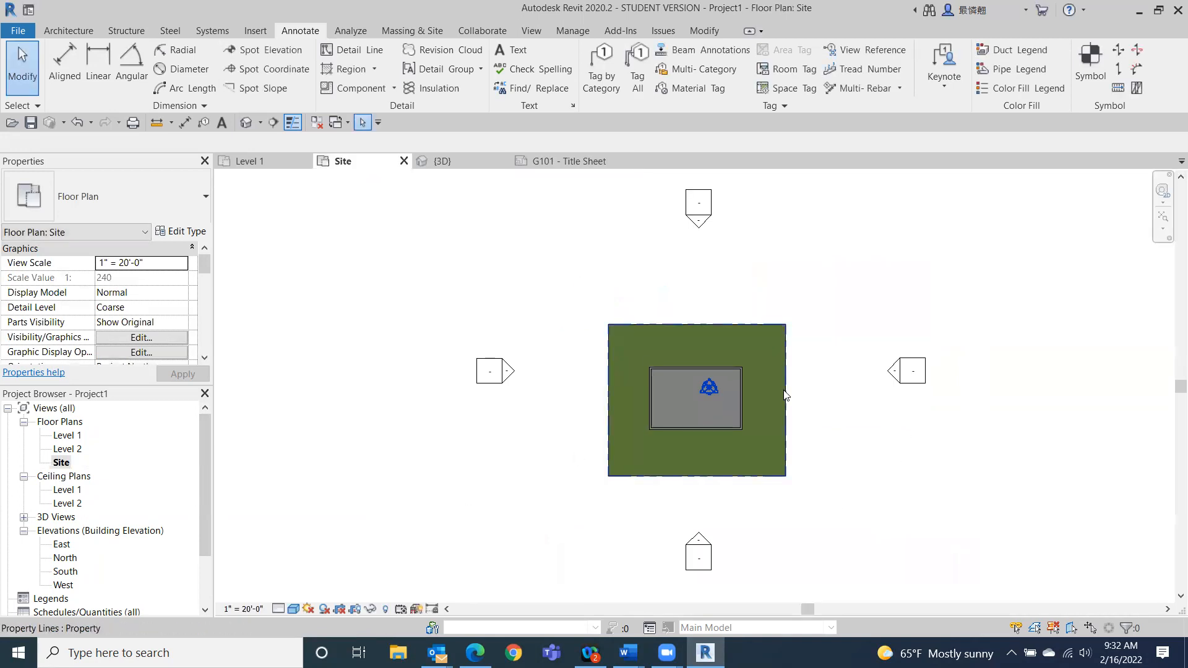
{"action": "scroll", "coordinate": [777, 402], "scroll_direction": "down", "scroll_amount": 2}
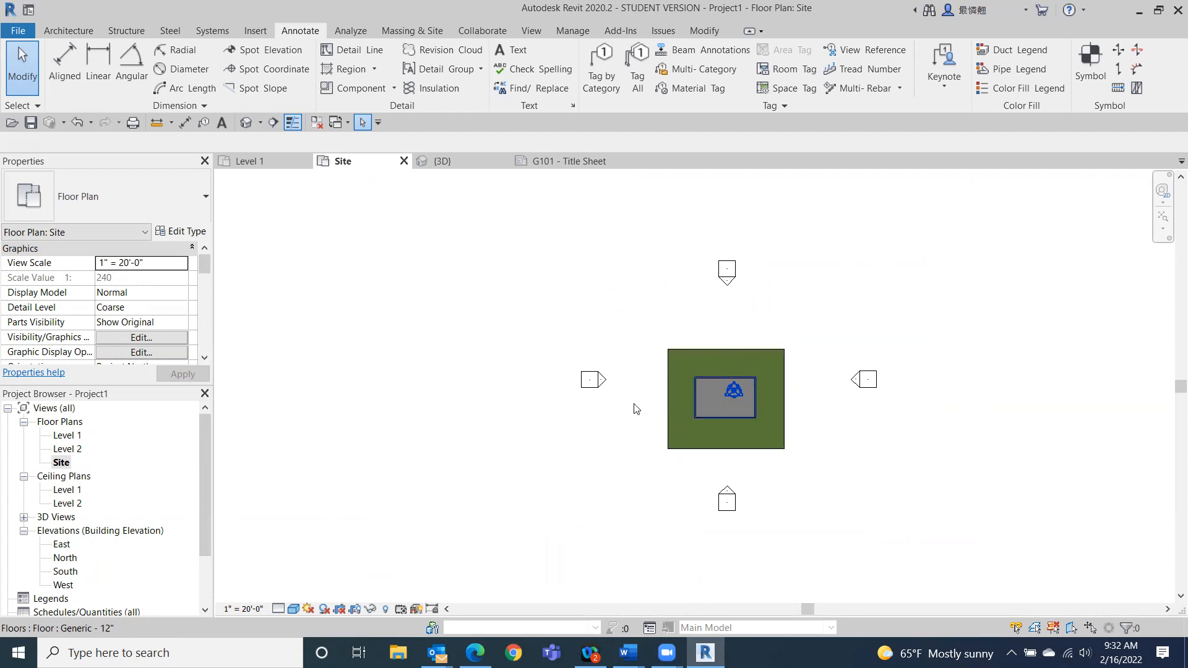
- Reopen the G101 Title Sheet and create a new sheet with the B 11 x 17 Horizontal titleblock
{"action": "left_click_drag", "start_coordinate": [204, 474], "coordinate": [202, 521]}
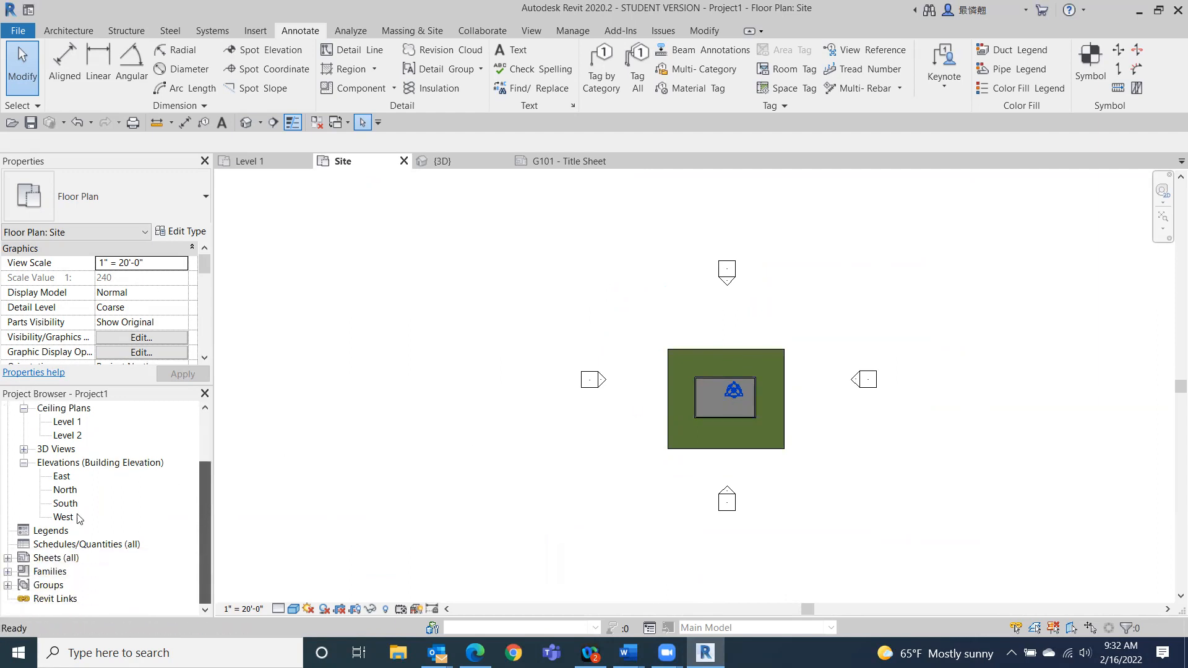
{"action": "left_click", "coordinate": [8, 558]}
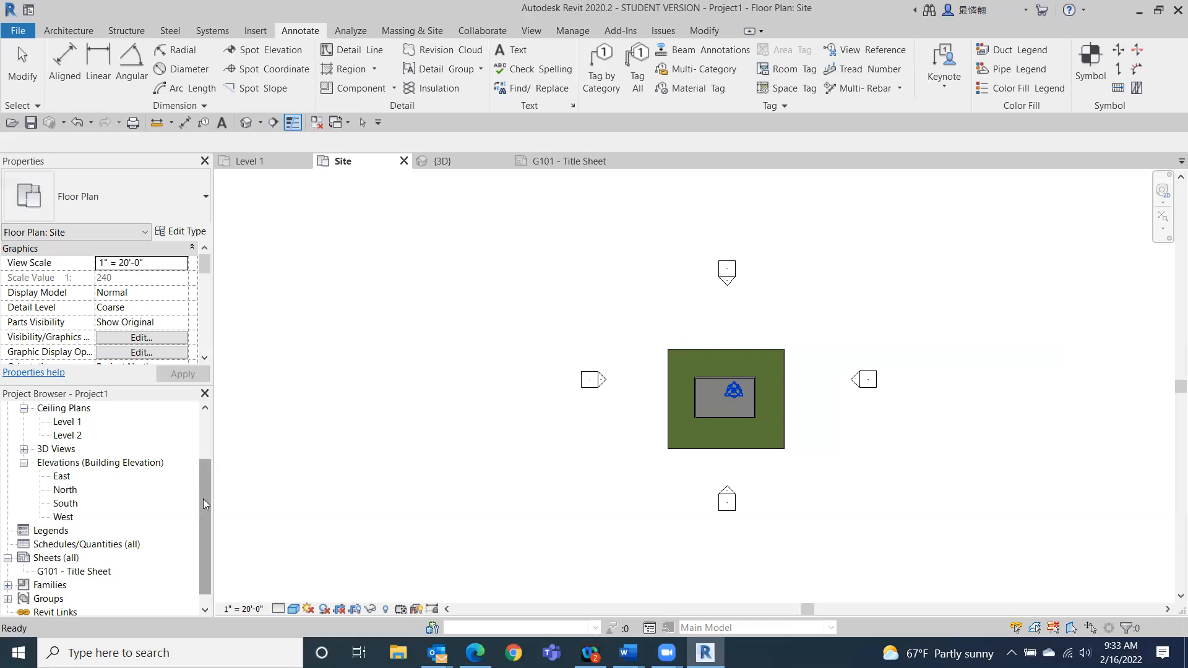
{"action": "double_click", "coordinate": [75, 572]}
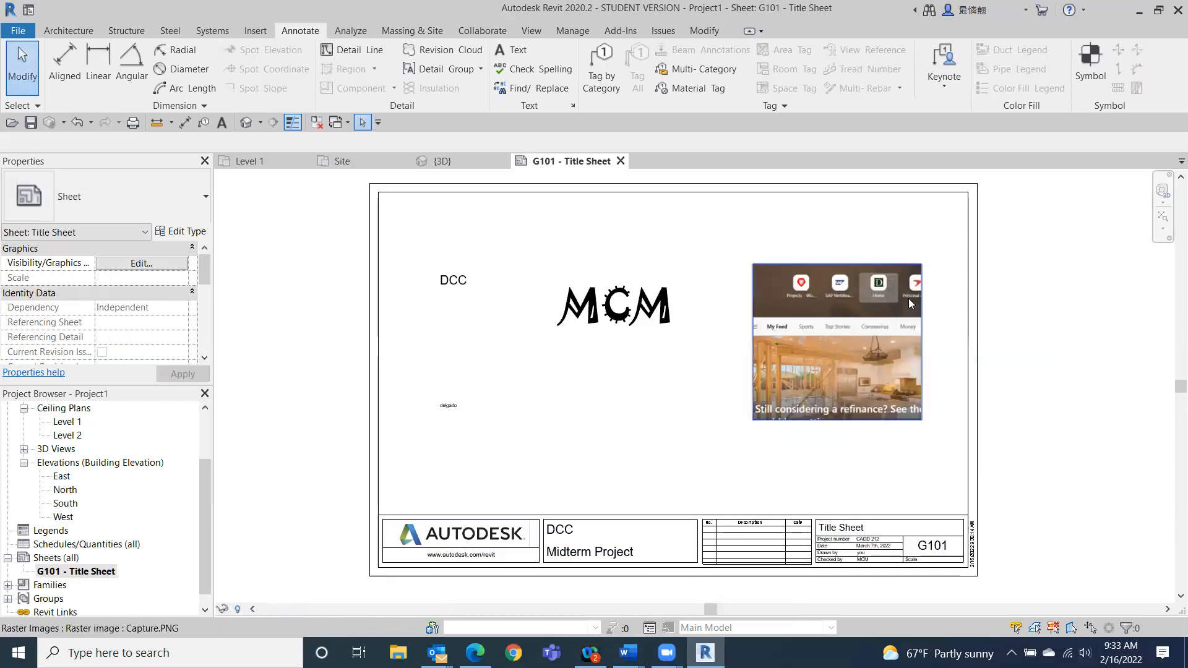
{"action": "right_click", "coordinate": [60, 561]}
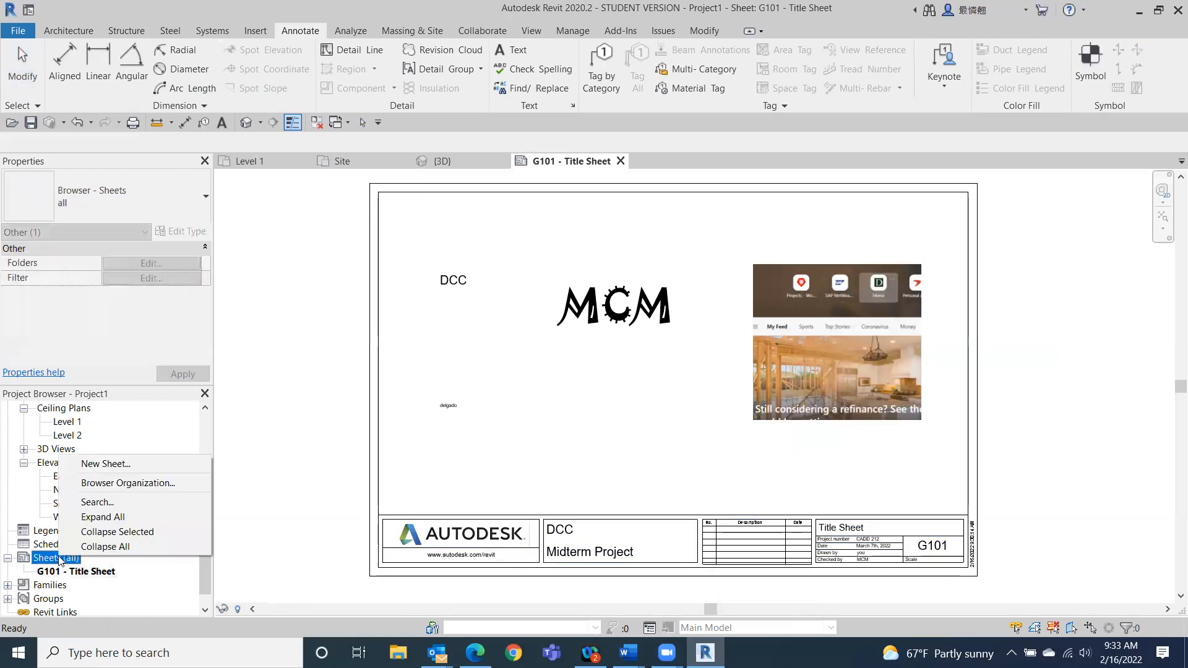
{"action": "left_click", "coordinate": [105, 464]}
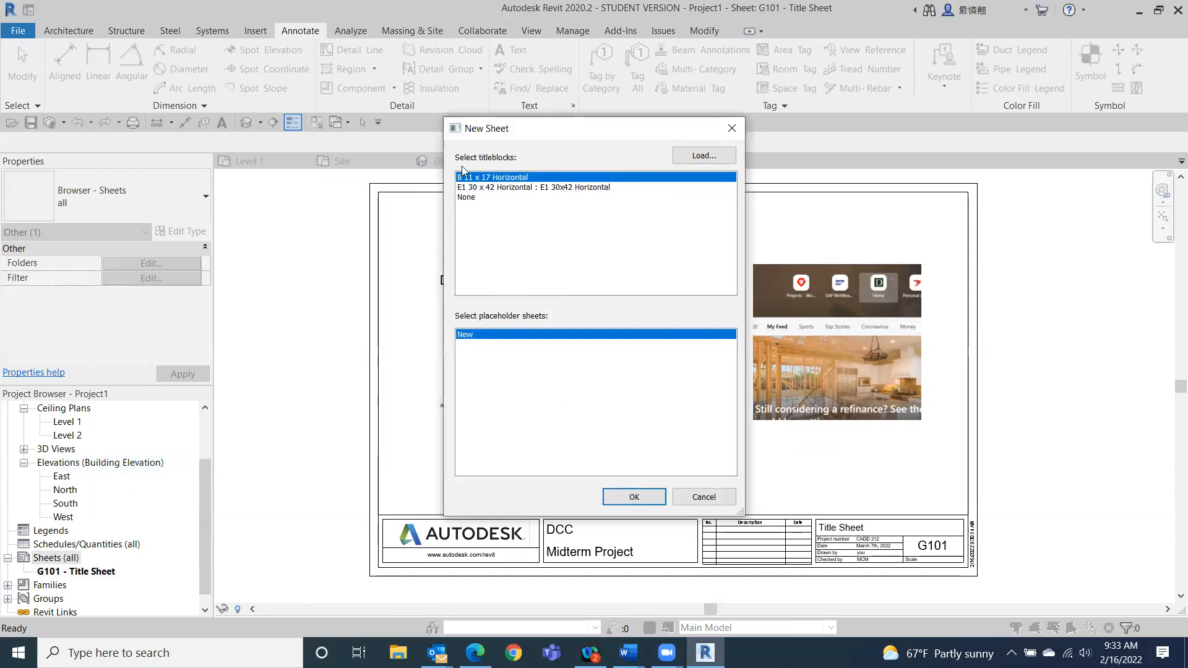
{"action": "double_click", "coordinate": [503, 179]}
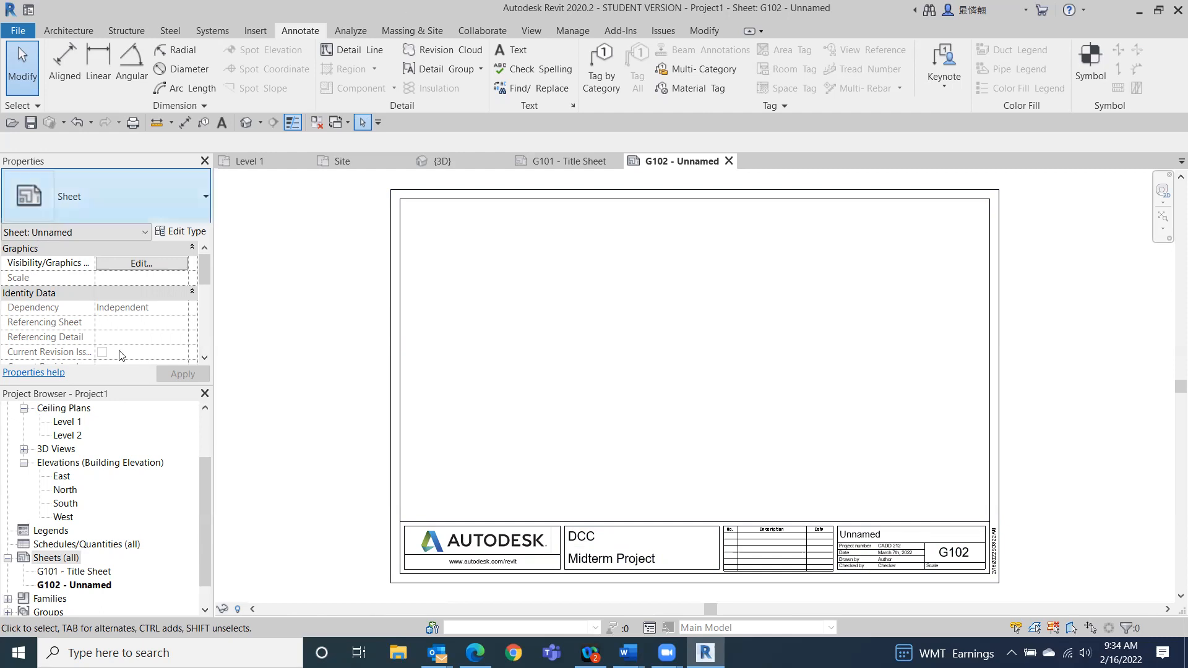
- Open the Level 1 floor plan and bring up the architectural building tools
{"action": "scroll", "coordinate": [205, 488], "scroll_direction": "up", "scroll_amount": 2}
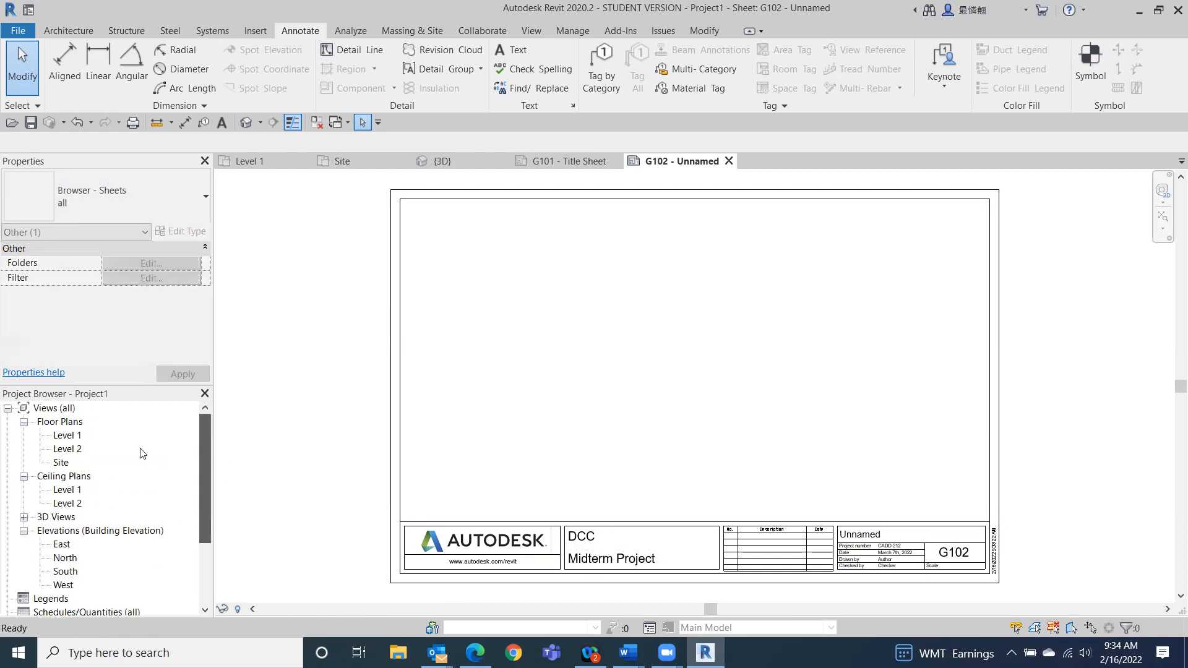
{"action": "double_click", "coordinate": [65, 436]}
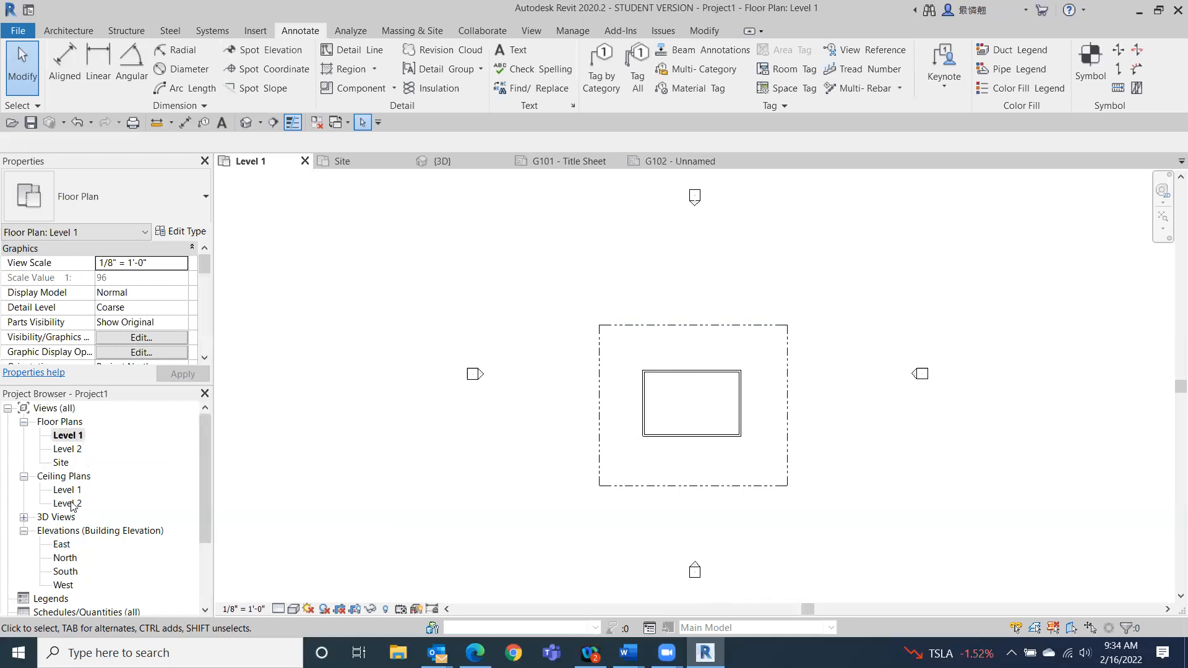
{"action": "left_click", "coordinate": [68, 32]}
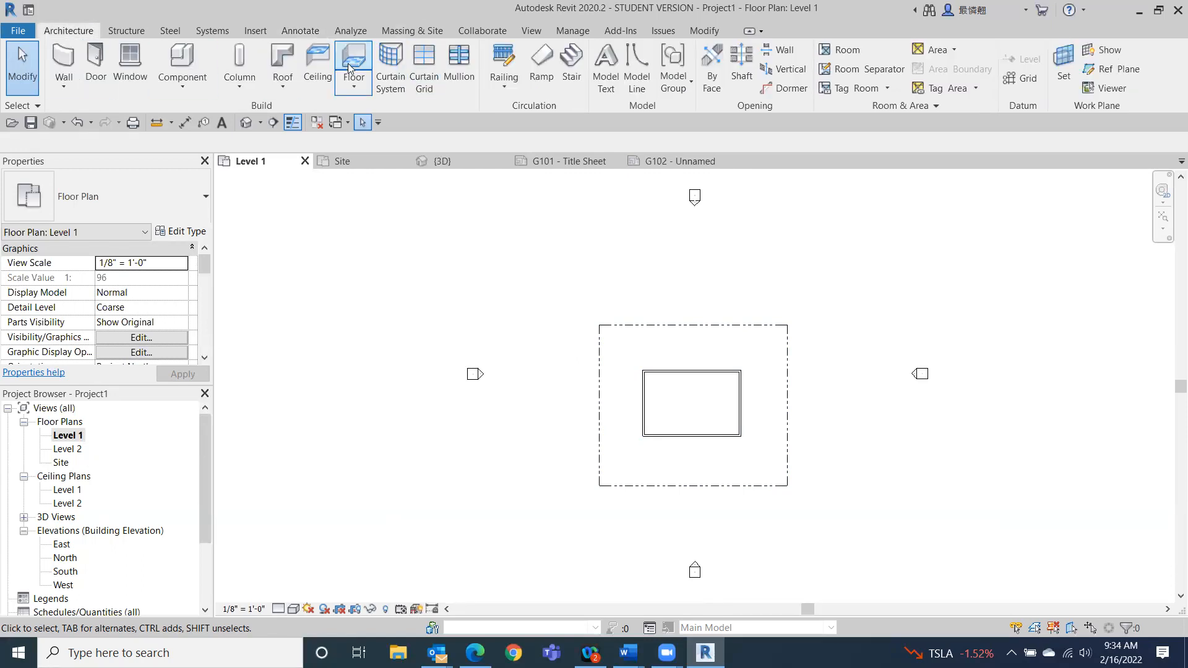
- Create a footprint roof based on Level 2 with a 3' 0" overhang around the building's four walls
{"action": "left_click", "coordinate": [284, 59]}
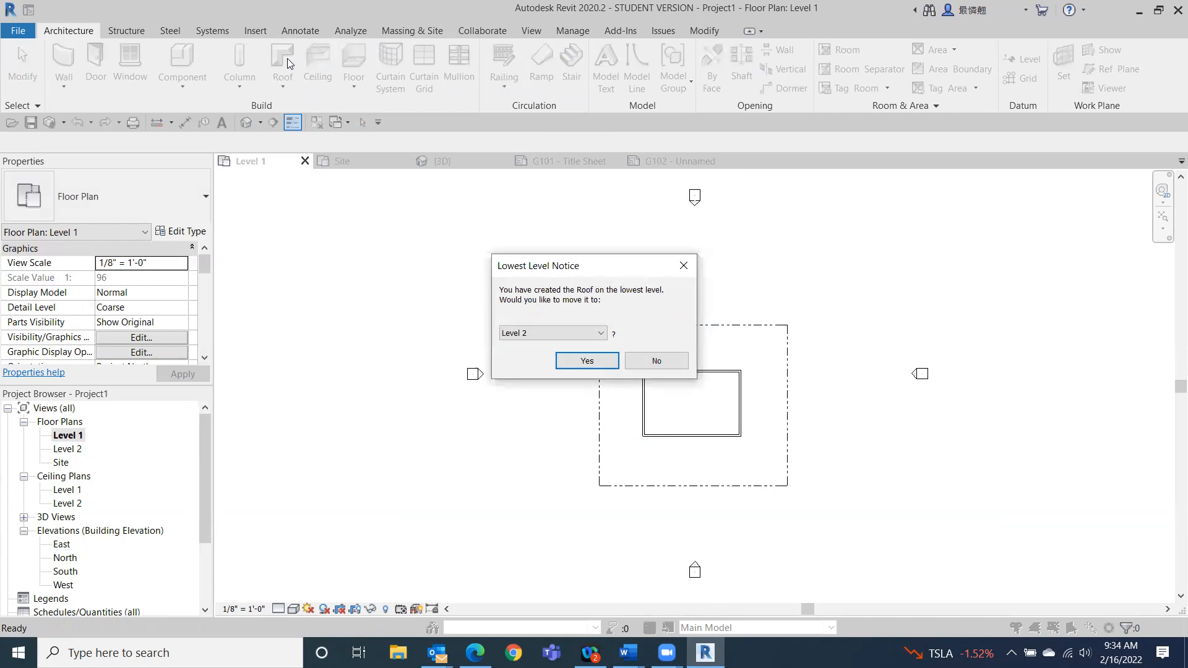
{"action": "left_click", "coordinate": [587, 362]}
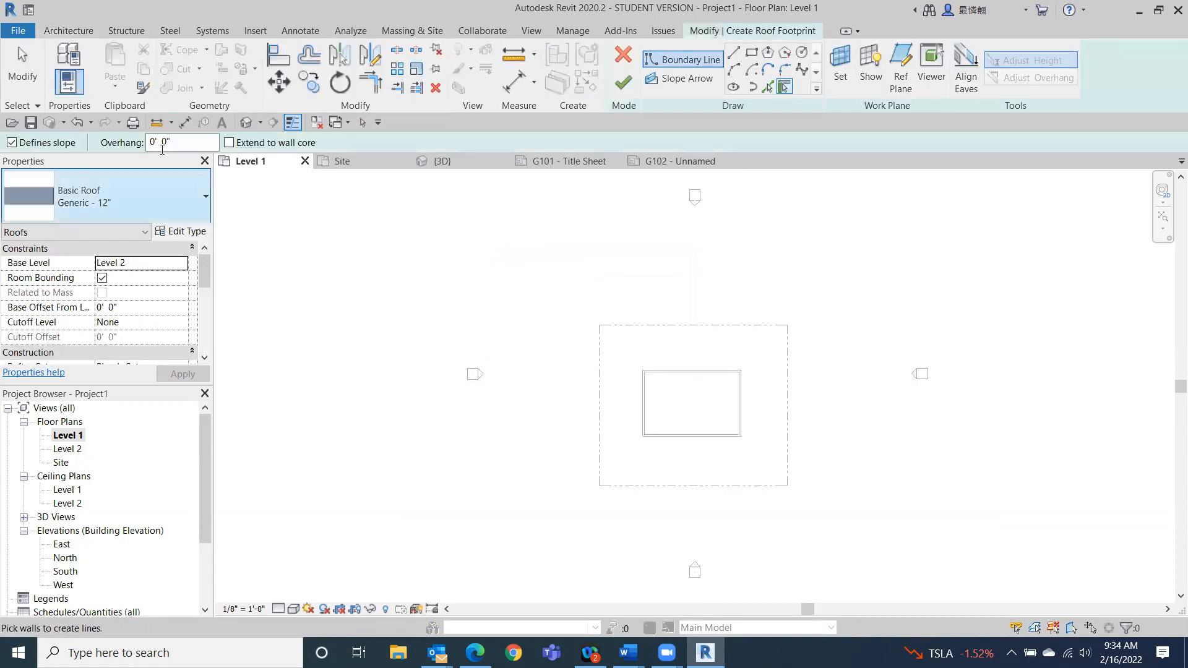
{"action": "left_click_drag", "start_coordinate": [174, 143], "coordinate": [151, 143]}
{"action": "type", "text": "3"}
{"action": "left_click", "coordinate": [684, 372]}
{"action": "left_click", "coordinate": [641, 391]}
{"action": "left_click", "coordinate": [692, 435]}
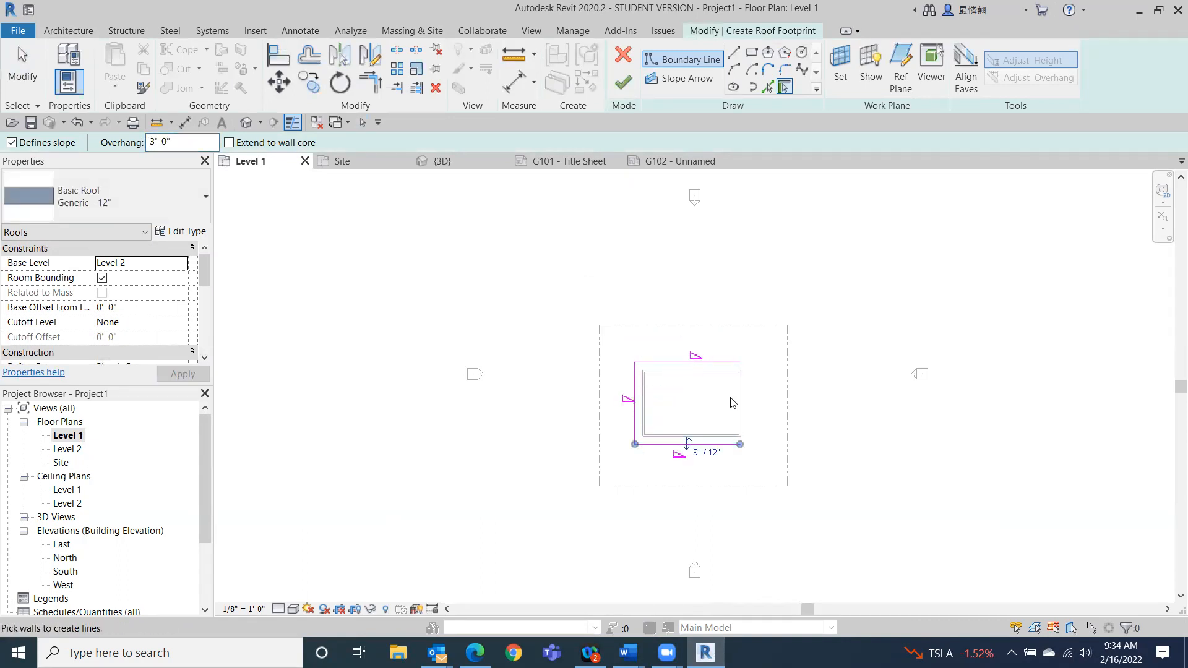
{"action": "left_click", "coordinate": [741, 402]}
{"action": "left_click", "coordinate": [624, 84]}
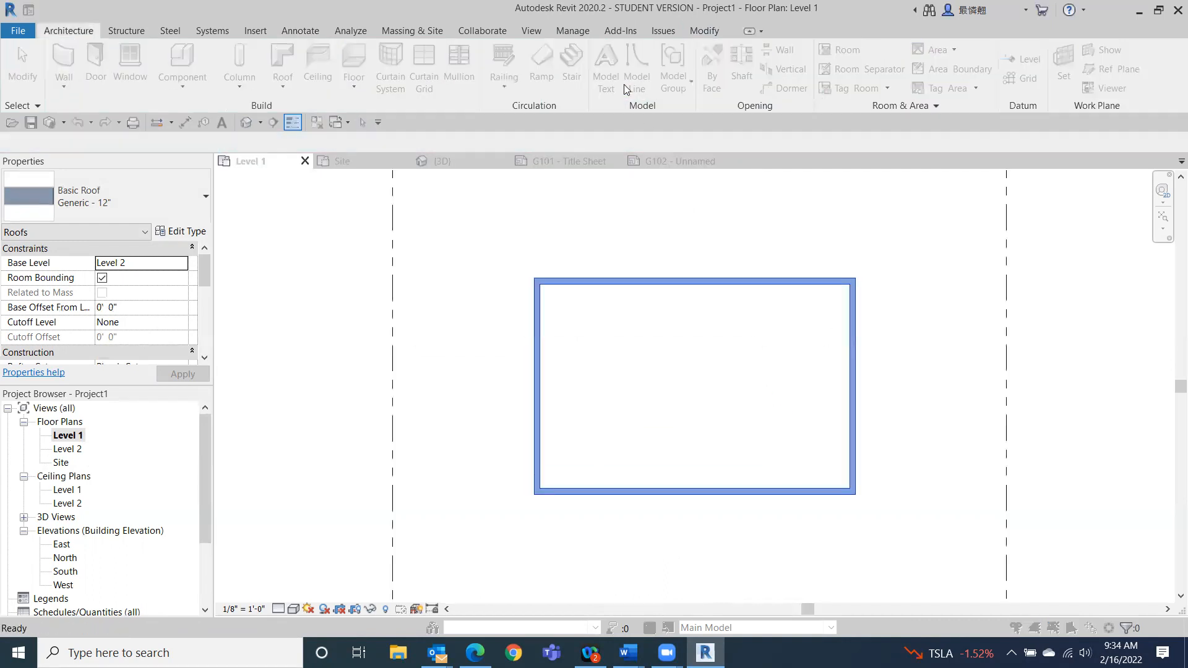
{"action": "left_click", "coordinate": [653, 335]}
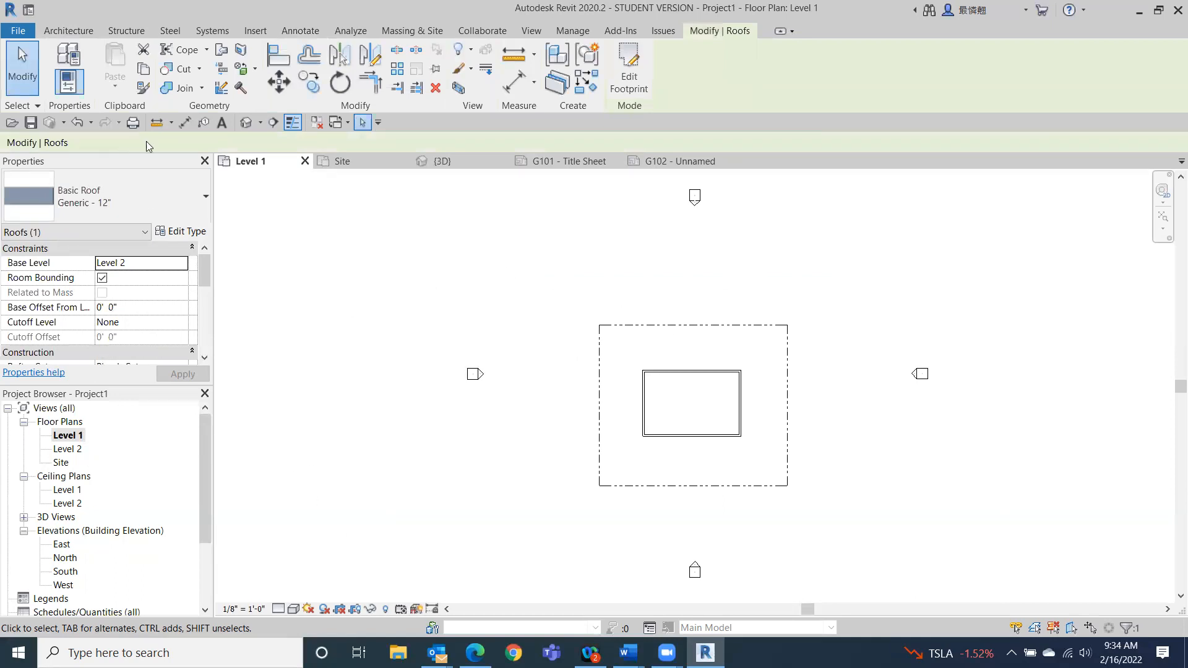
- Open the 3D view from underneath and temporarily hide the topography element to expose the roof's underside
{"action": "left_click", "coordinate": [239, 124]}
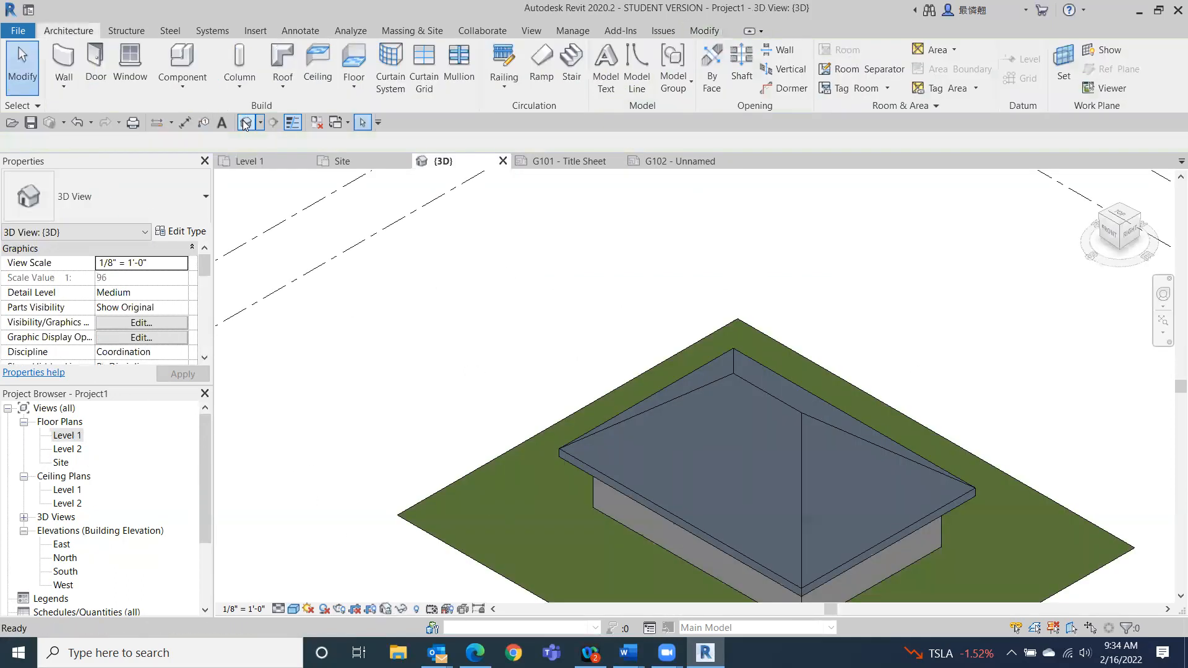
{"action": "left_click_drag", "start_coordinate": [1121, 234], "coordinate": [1120, 171]}
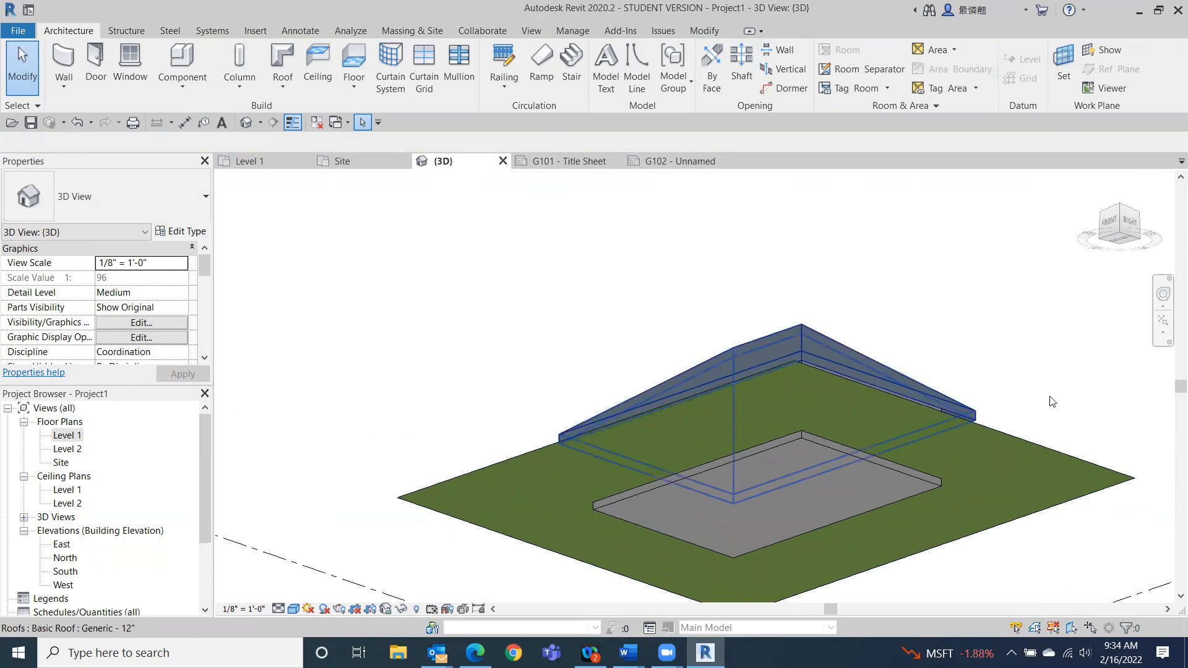
{"action": "left_click", "coordinate": [1111, 237]}
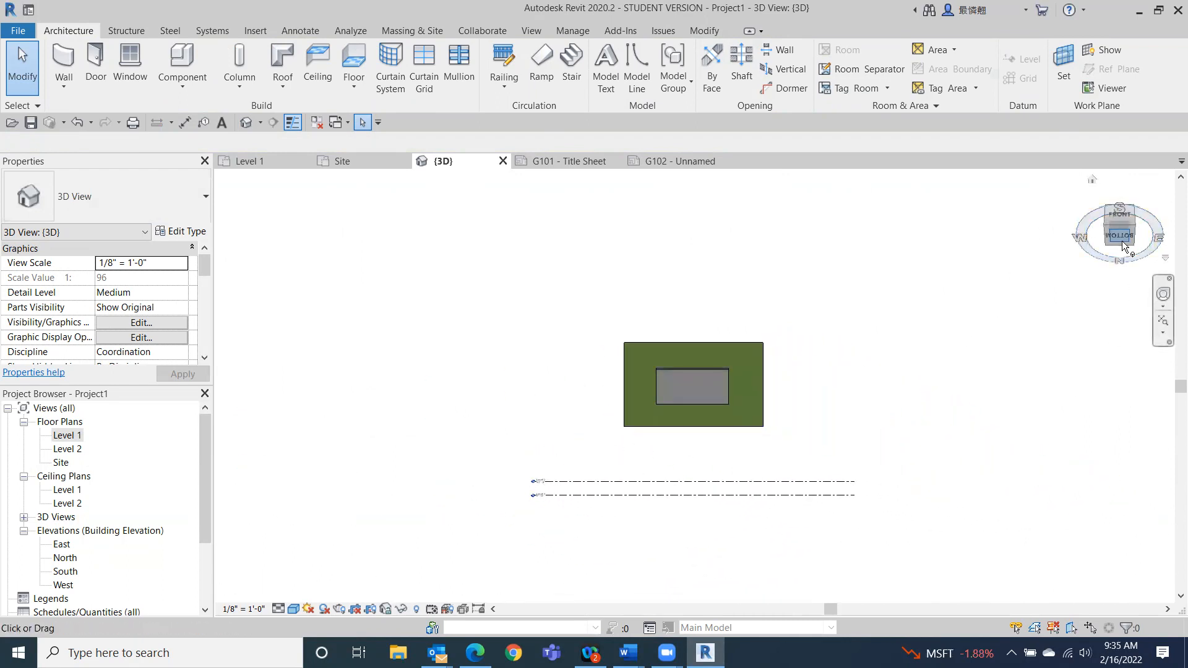
{"action": "left_click", "coordinate": [749, 333]}
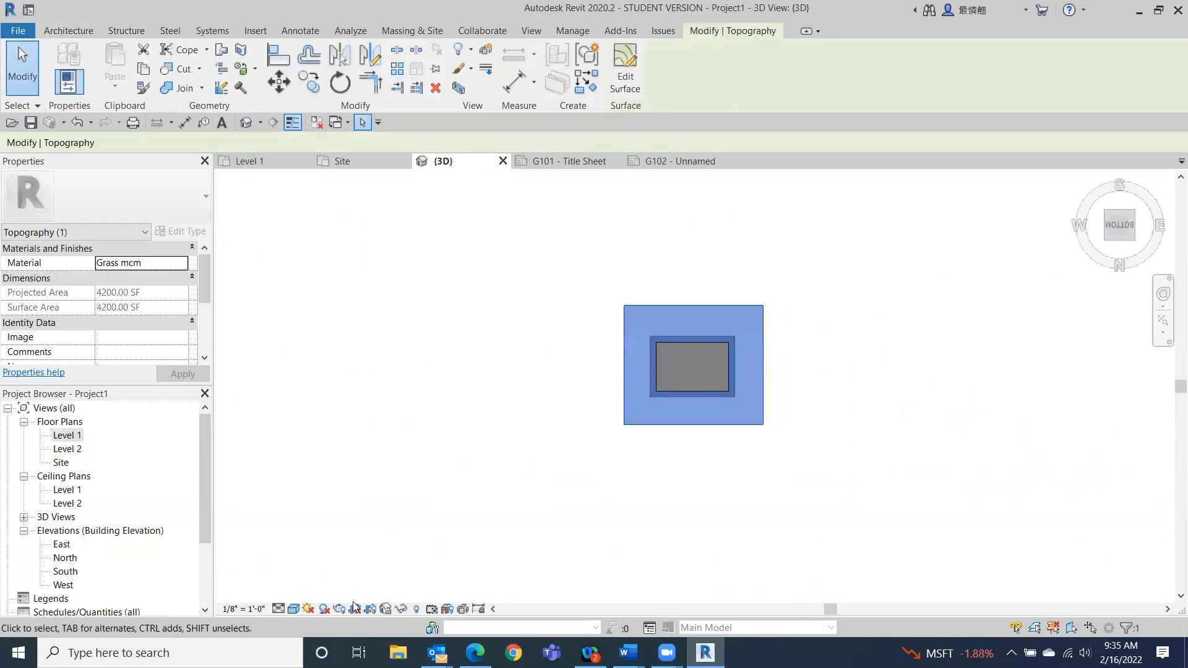
{"action": "left_click", "coordinate": [402, 609]}
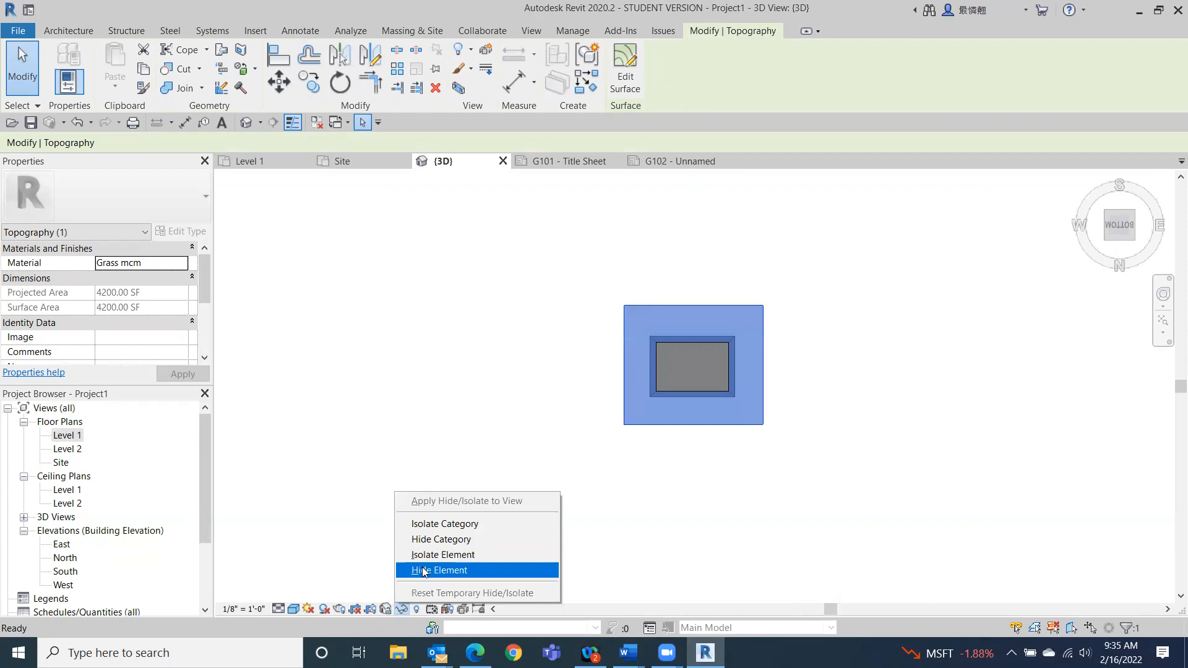
{"action": "left_click", "coordinate": [423, 571]}
{"action": "scroll", "coordinate": [730, 340], "scroll_direction": "up", "scroll_amount": 5}
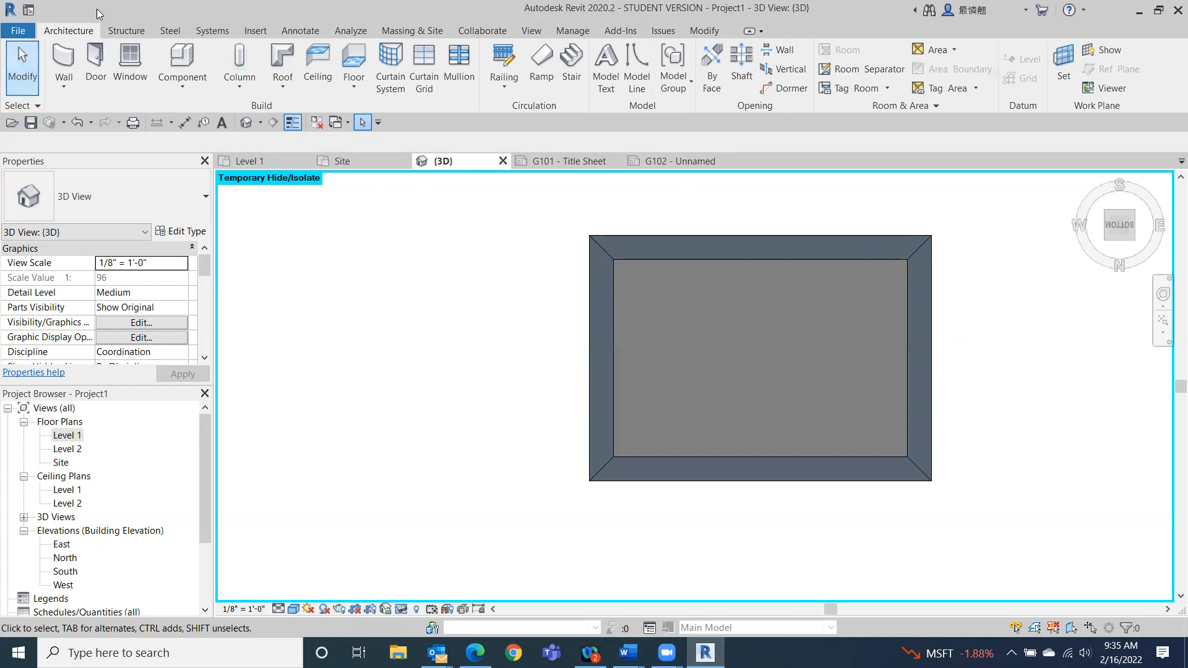
- Start a roof soffit on Level 2 and trace its outer boundary along the four outer roof edges
{"action": "left_click", "coordinate": [284, 90]}
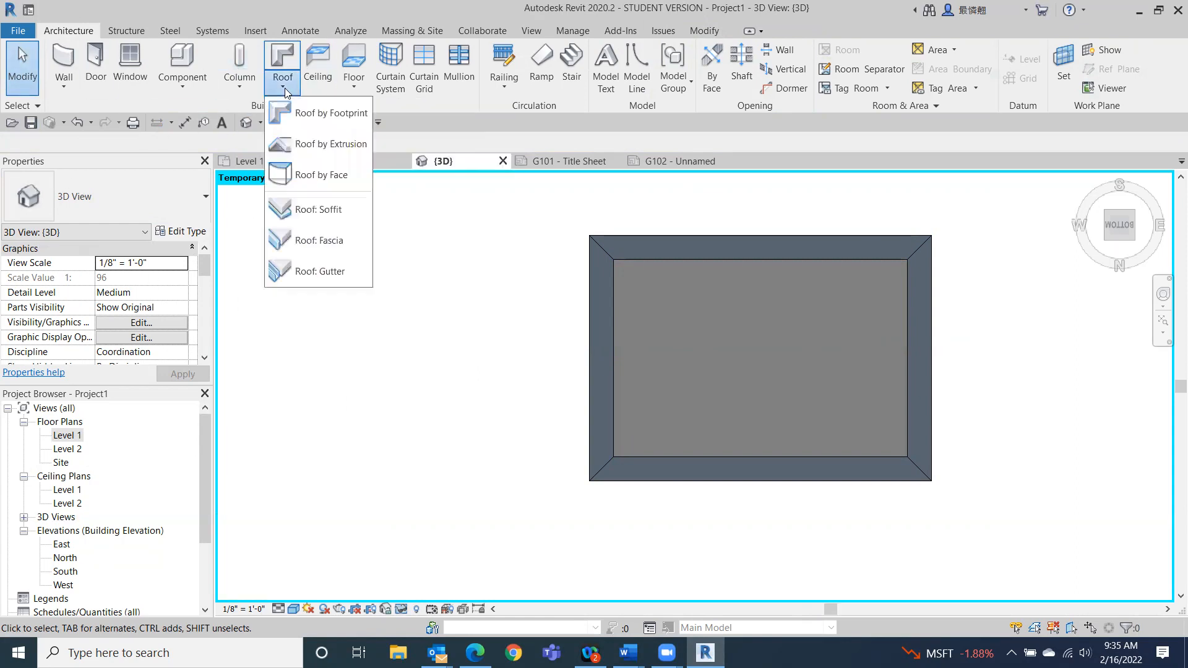
{"action": "left_click", "coordinate": [299, 210]}
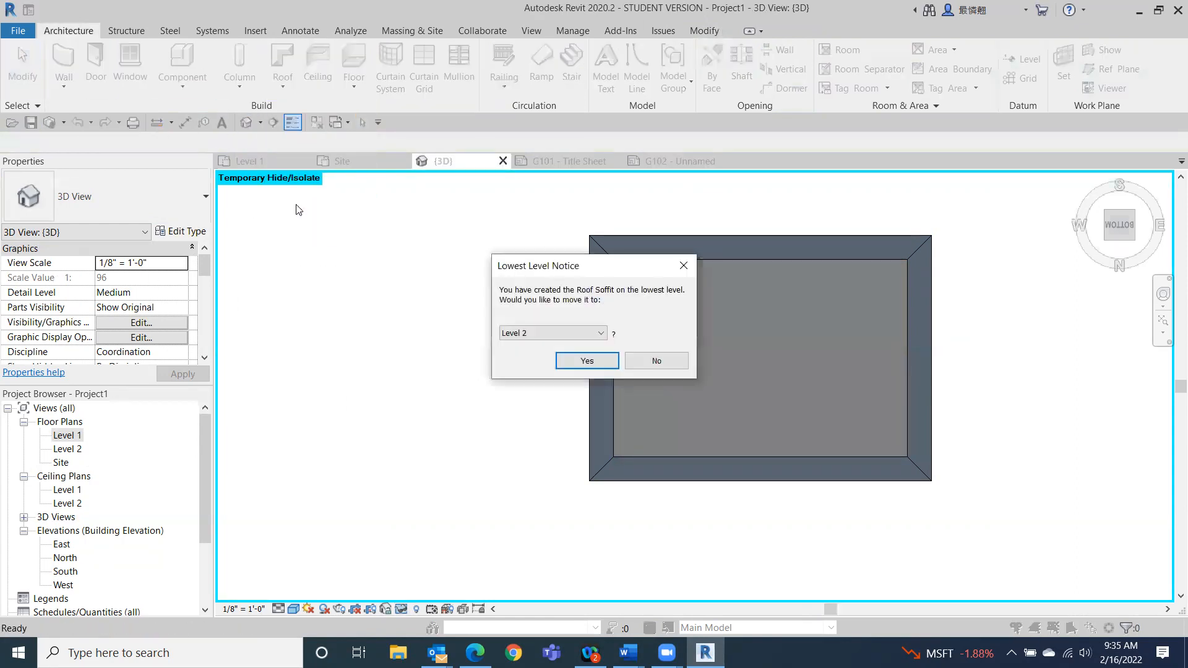
{"action": "left_click", "coordinate": [603, 364]}
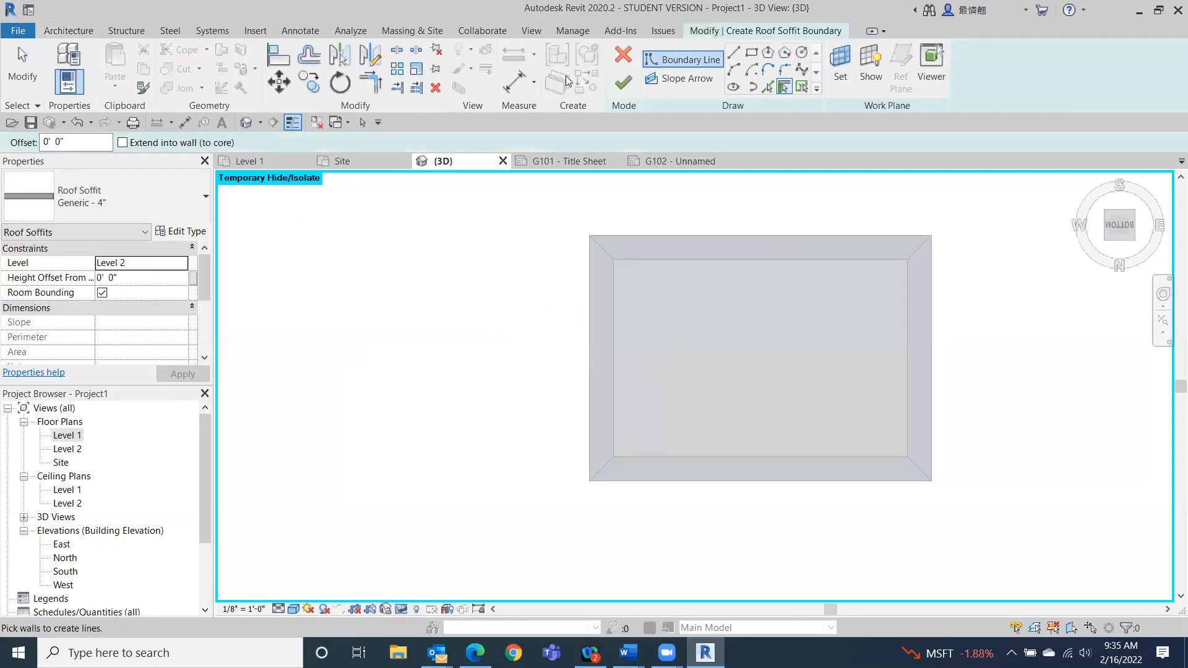
{"action": "left_click", "coordinate": [769, 91]}
{"action": "left_click", "coordinate": [713, 234]}
{"action": "left_click", "coordinate": [590, 277]}
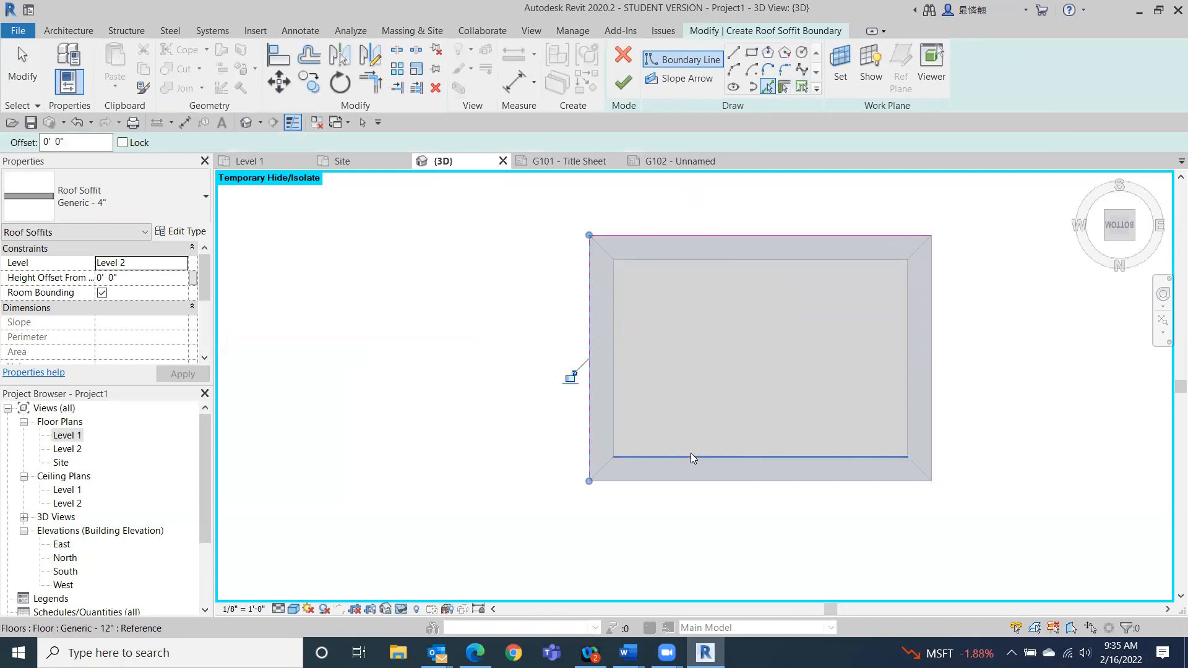
{"action": "left_click", "coordinate": [697, 482]}
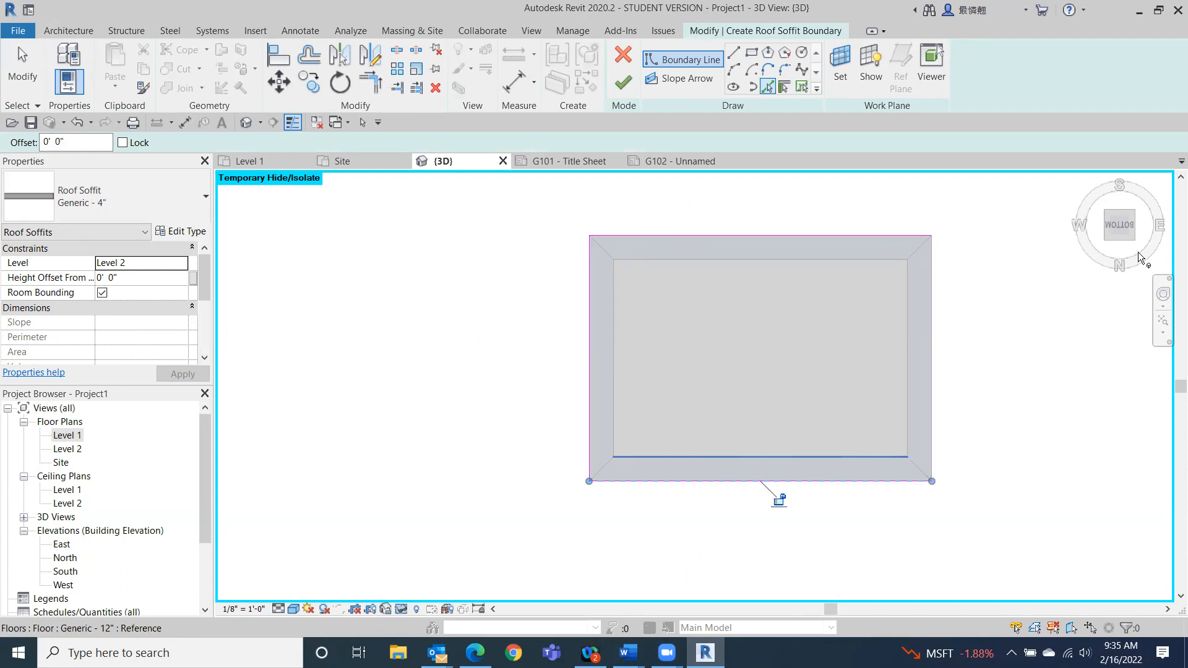
{"action": "left_click", "coordinate": [939, 380]}
- Add the soffit's inner boundary along the building's four edges and finish the soffit
{"action": "left_click", "coordinate": [802, 260]}
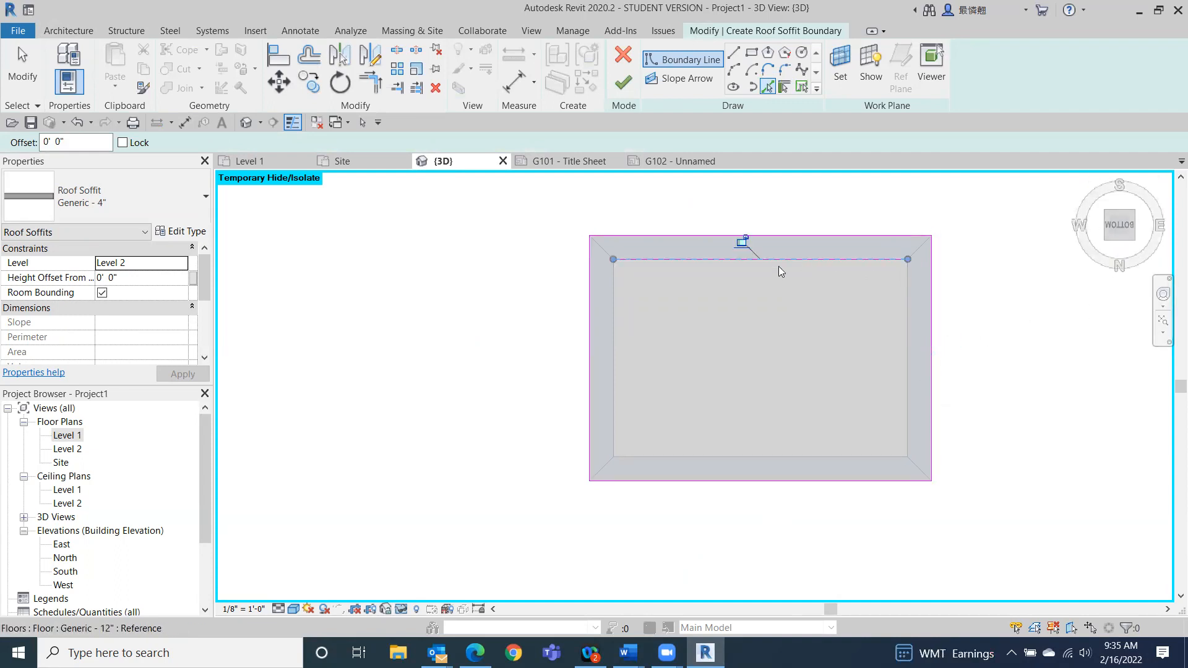
{"action": "left_click", "coordinate": [615, 361]}
{"action": "left_click", "coordinate": [732, 458]}
{"action": "left_click", "coordinate": [906, 345]}
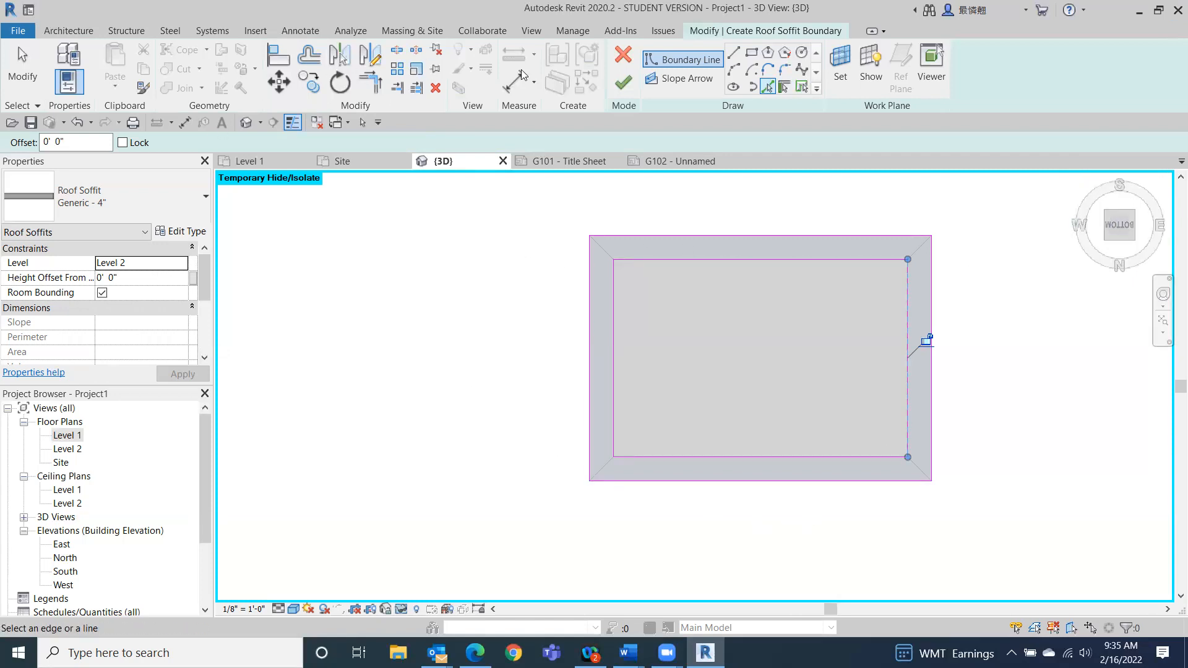
{"action": "left_click", "coordinate": [622, 87]}
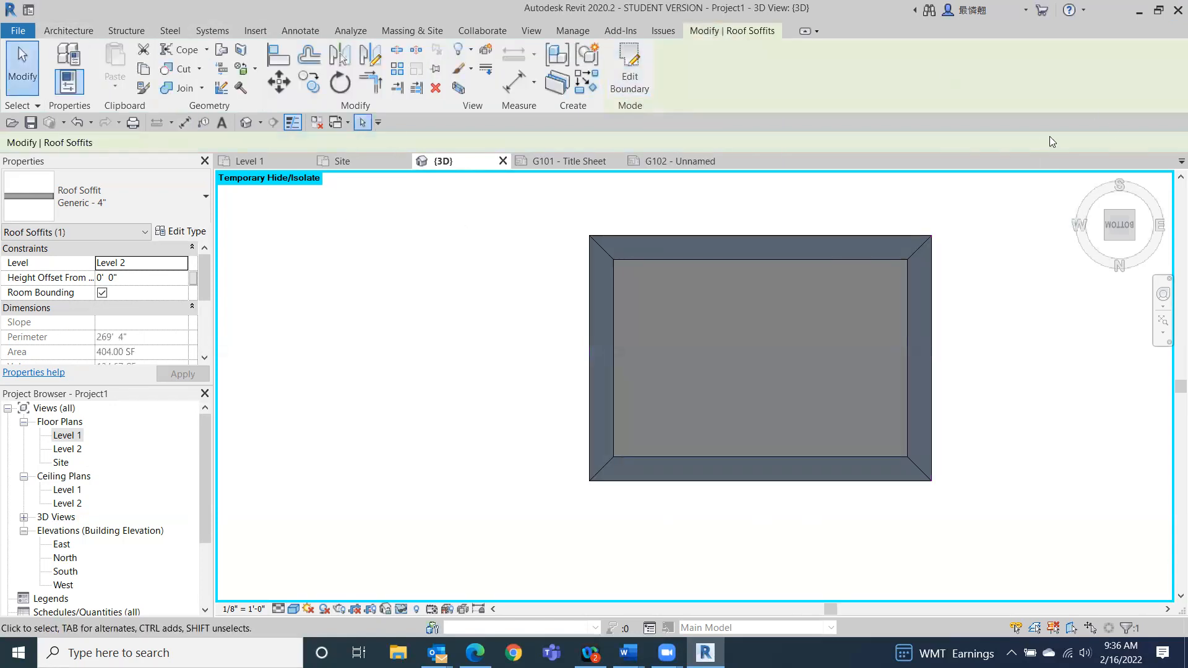
- Set the roof soffit's height offset from Level 2 to -2' 4"
{"action": "left_click", "coordinate": [1093, 180]}
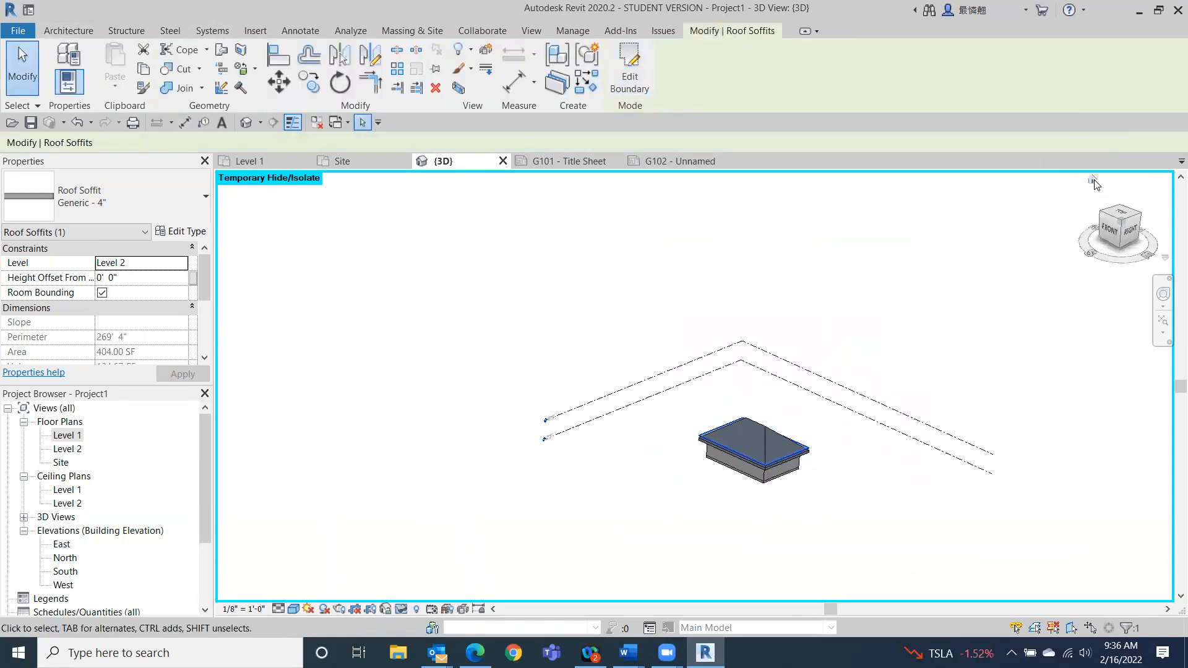
{"action": "scroll", "coordinate": [658, 432], "scroll_direction": "up", "scroll_amount": 5}
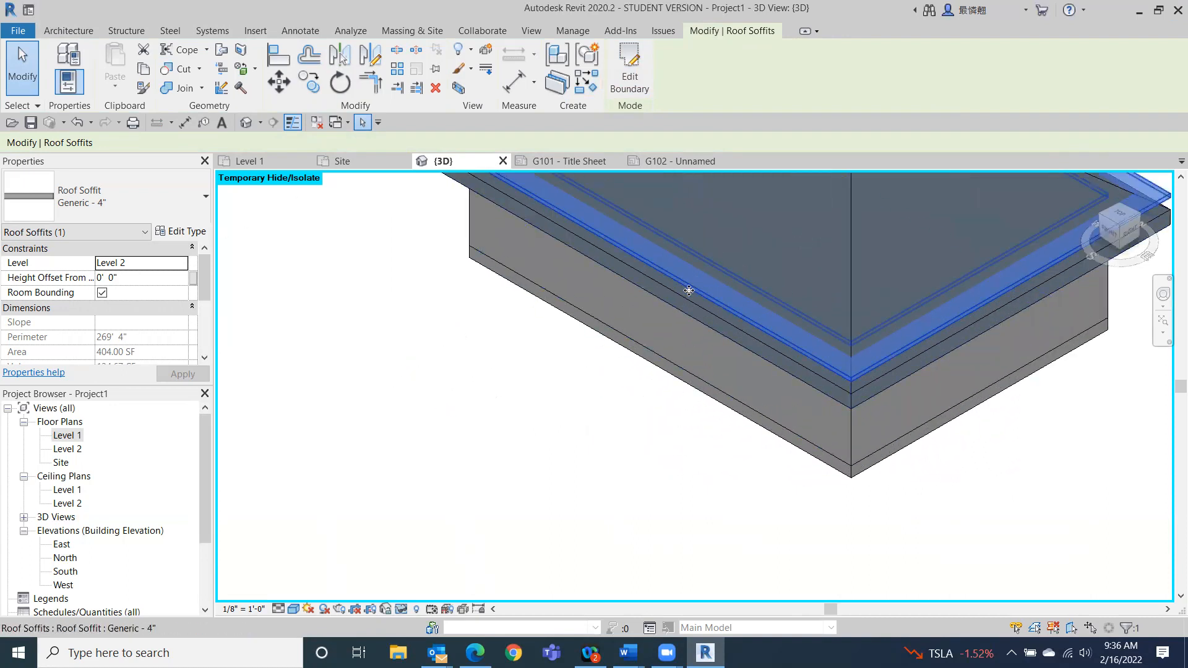
{"action": "scroll", "coordinate": [689, 290], "scroll_direction": "down", "scroll_amount": 5}
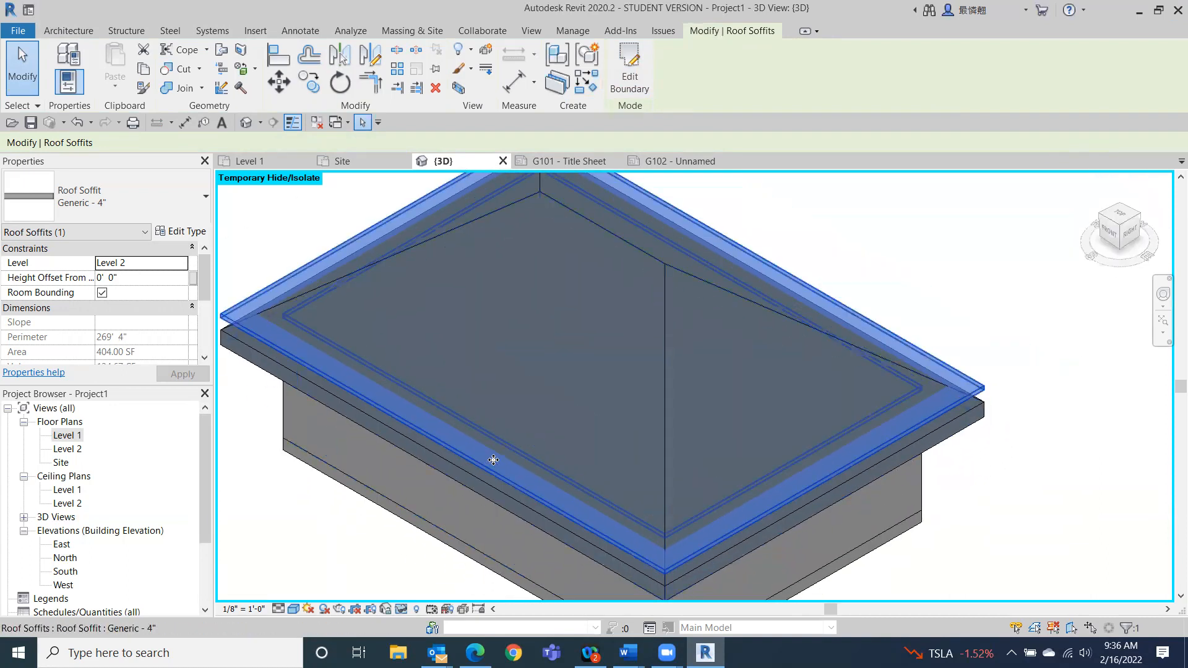
{"action": "left_click", "coordinate": [1111, 235]}
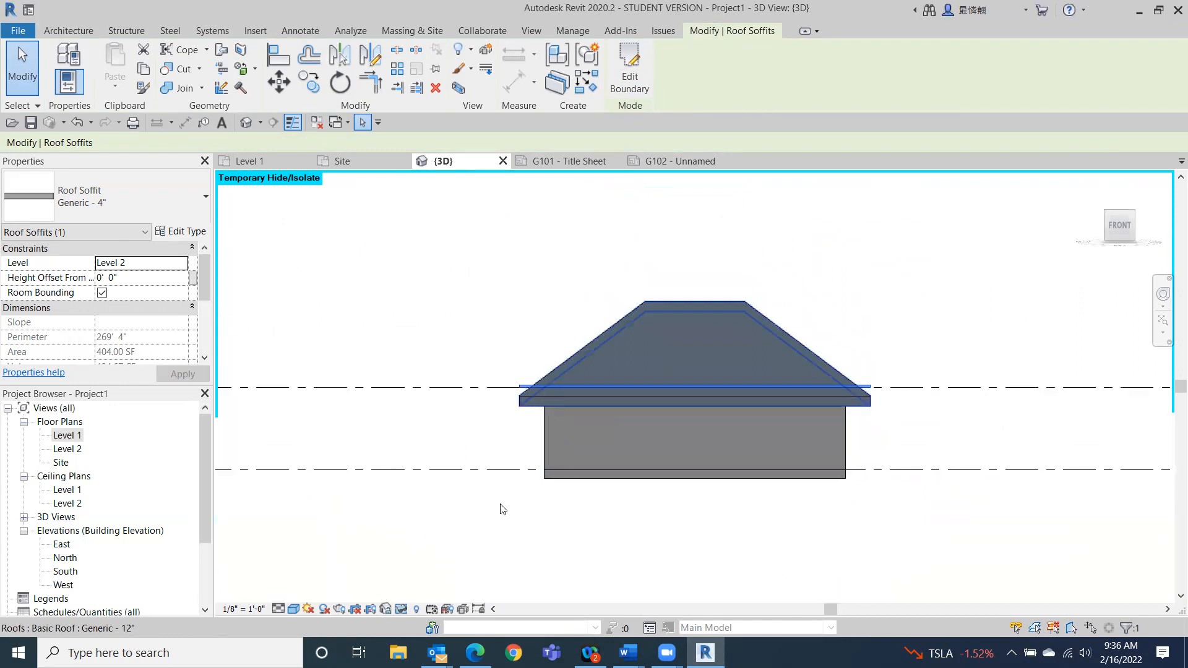
{"action": "left_click", "coordinate": [128, 279]}
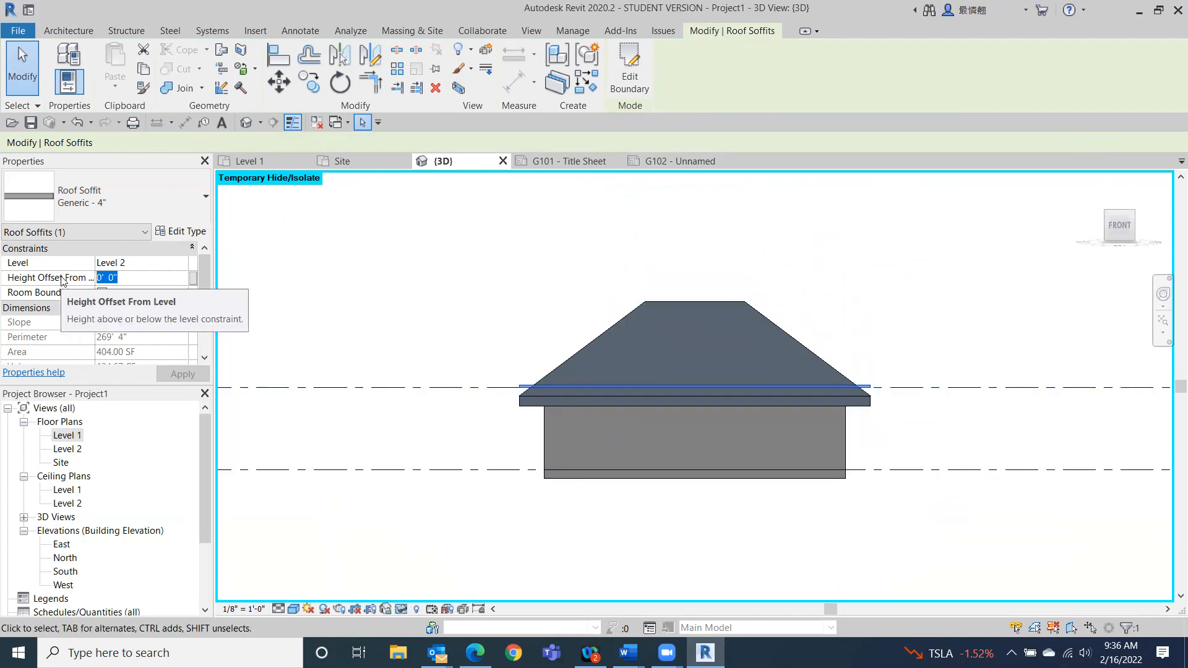
{"action": "type", "text": "-2"}
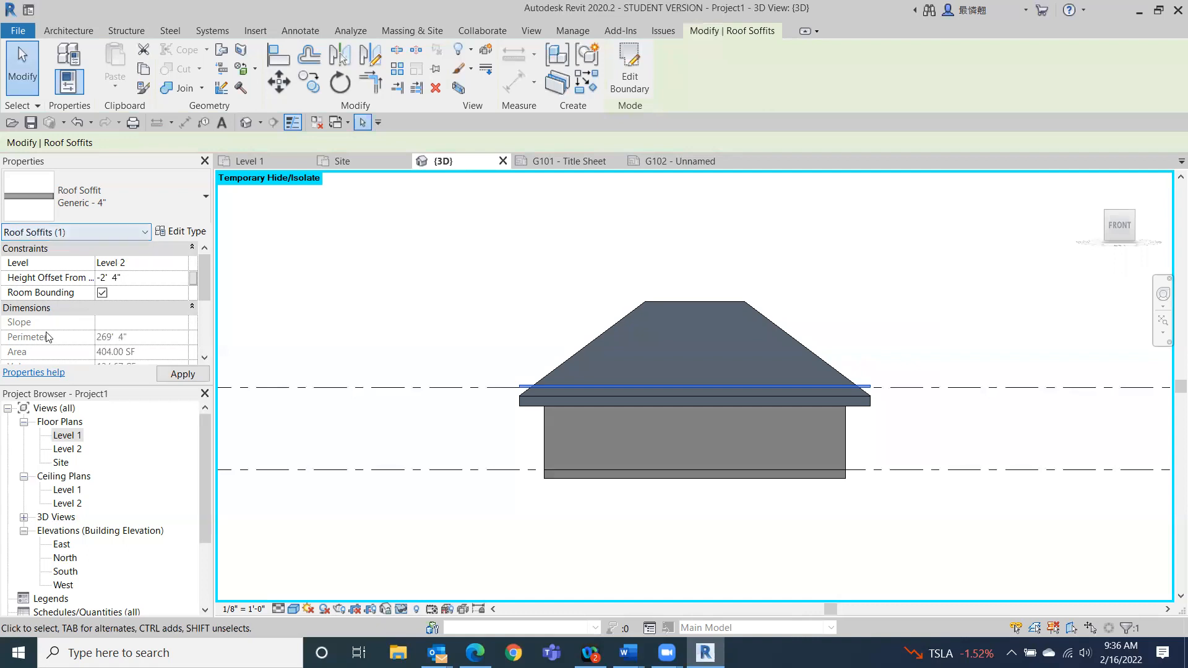
{"action": "left_click", "coordinate": [182, 373]}
- Examine the soffit's fit against the roof's eave from the front and from below
{"action": "scroll", "coordinate": [526, 409], "scroll_direction": "up", "scroll_amount": 5}
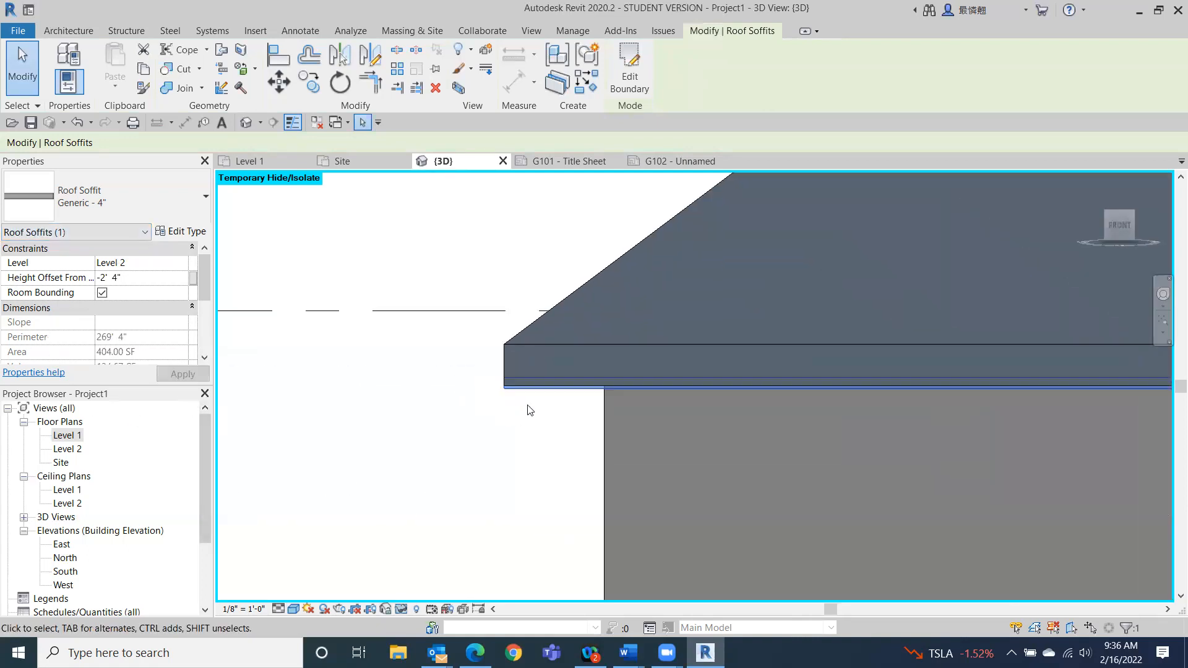
{"action": "left_click", "coordinate": [371, 328]}
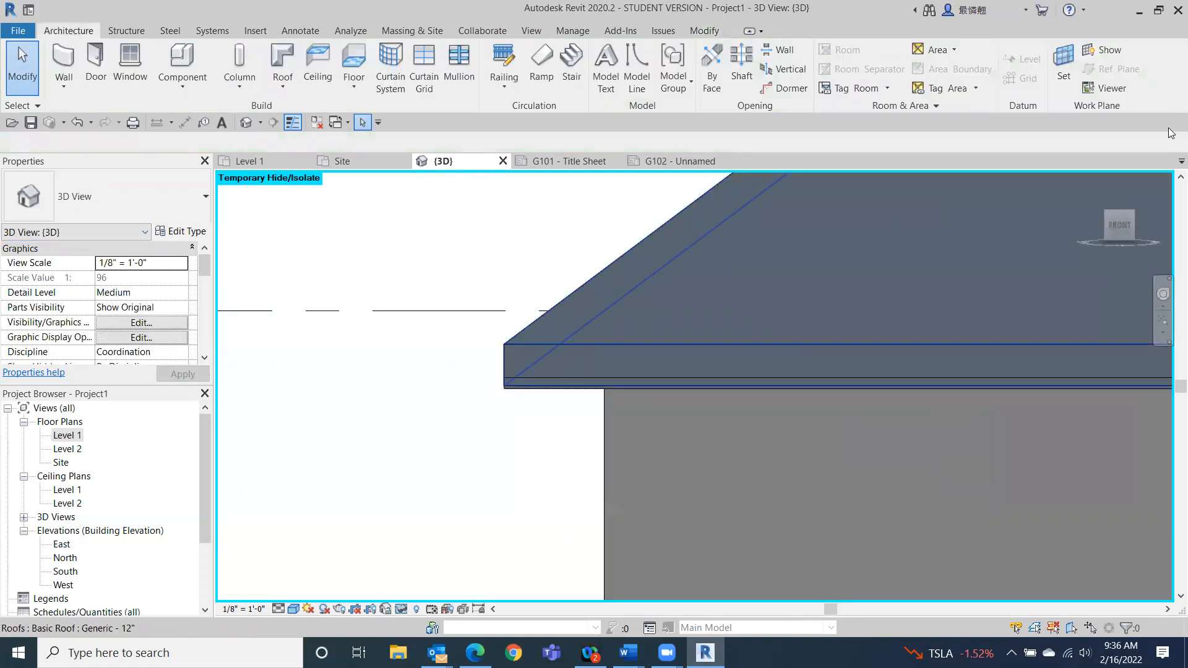
{"action": "left_click_drag", "start_coordinate": [1112, 213], "coordinate": [1072, 234]}
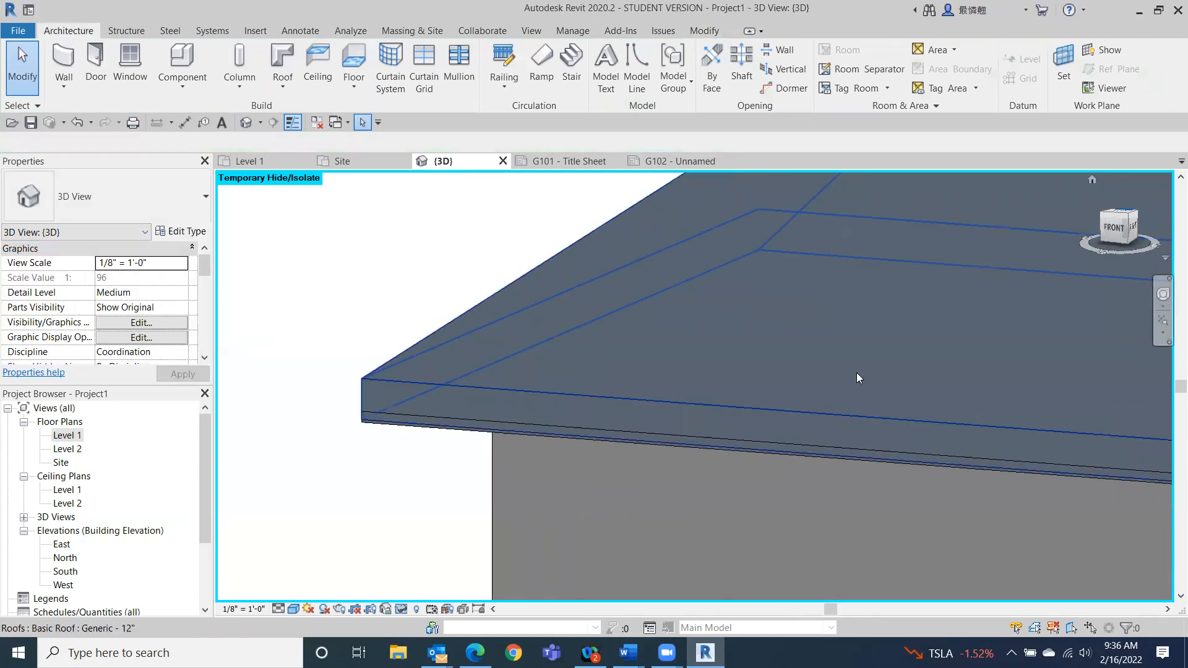
{"action": "left_click", "coordinate": [1121, 237]}
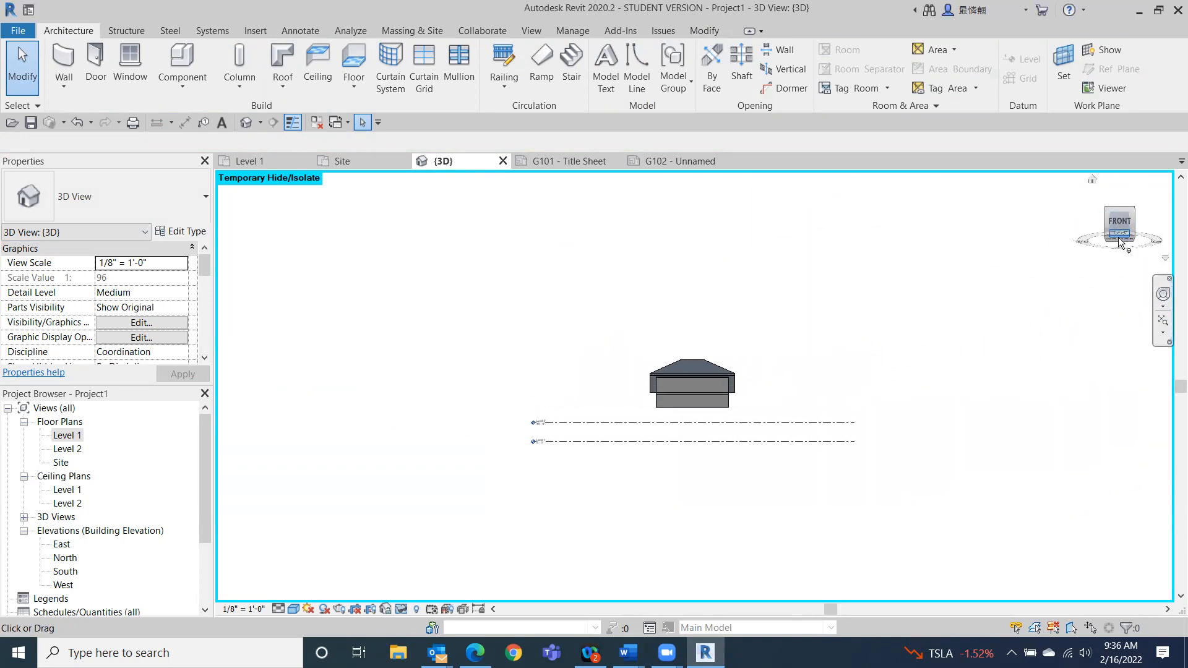
{"action": "left_click", "coordinate": [1119, 236]}
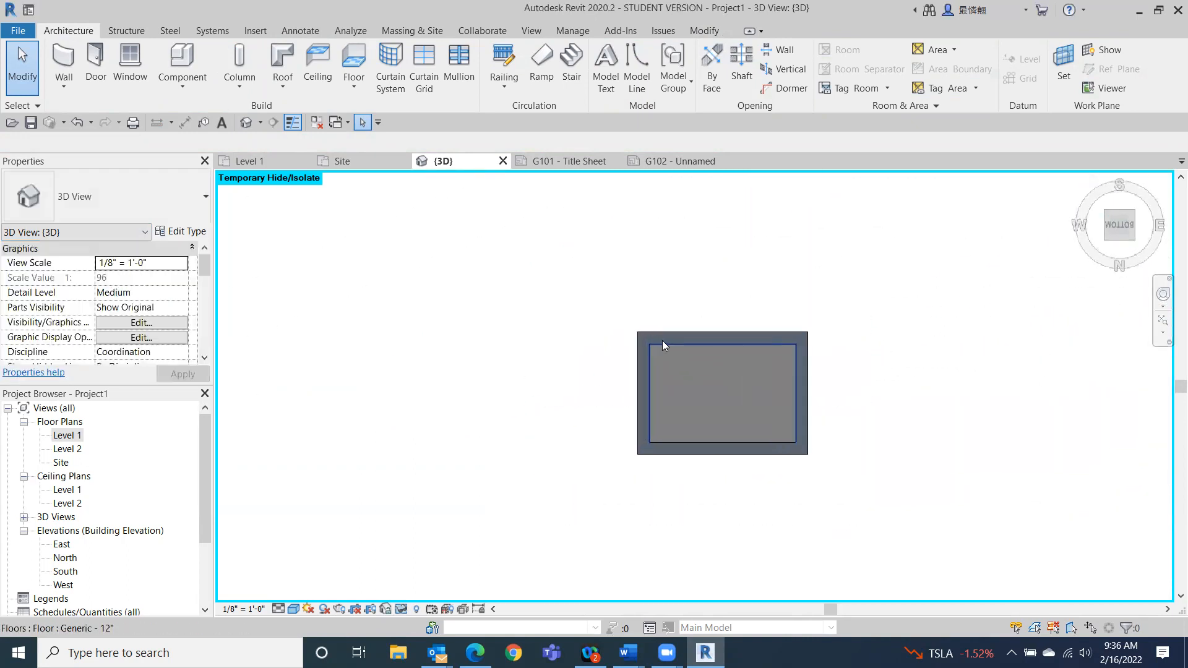
{"action": "scroll", "coordinate": [663, 343], "scroll_direction": "up", "scroll_amount": 1}
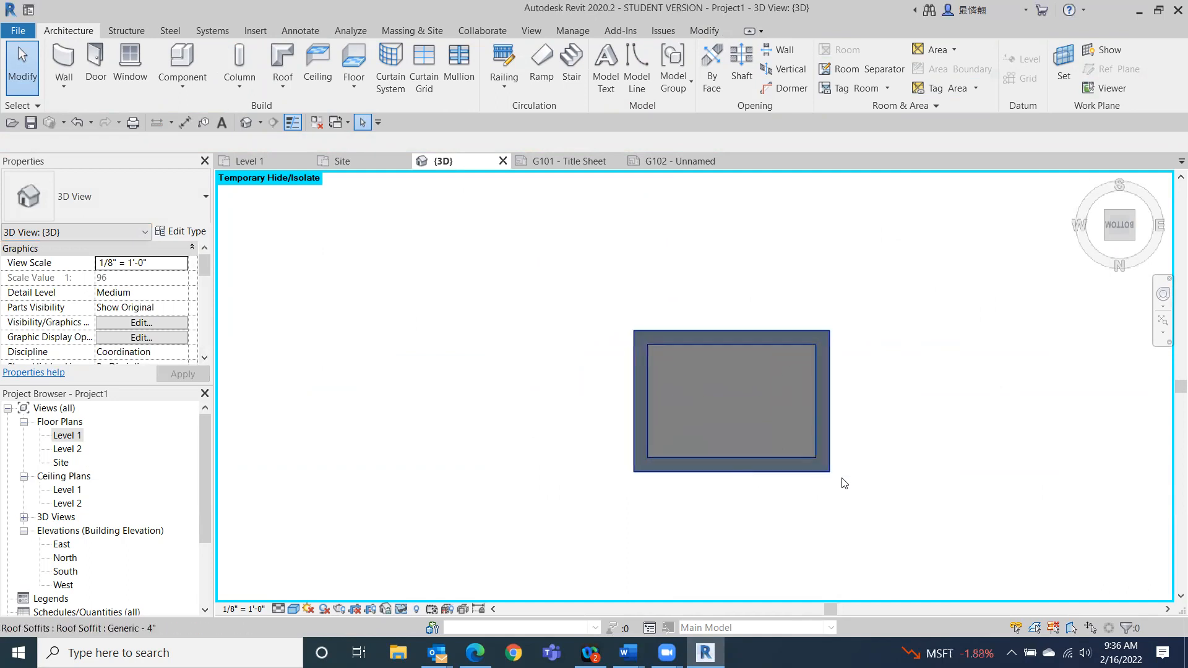